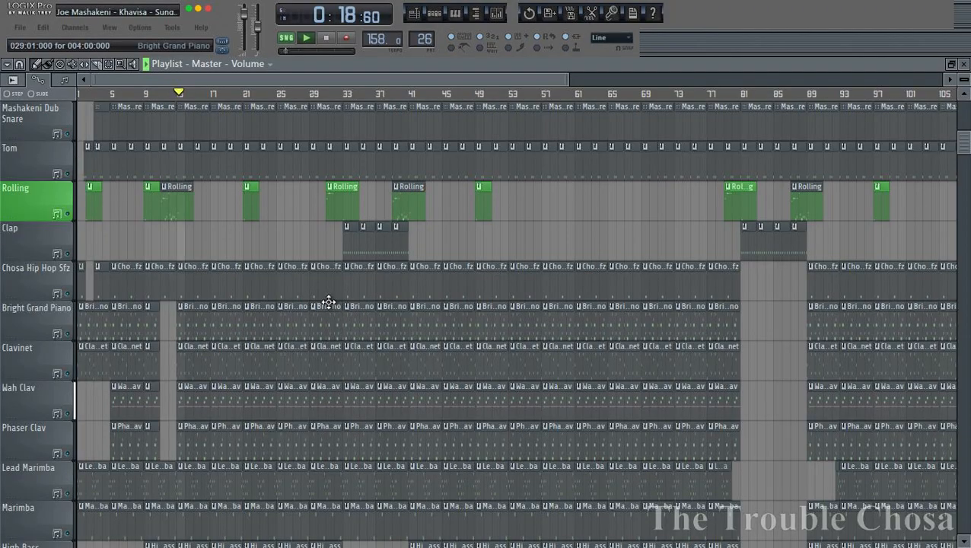
Inspect the channel settings of Acoust Kits 1&2 and Acoust Kits 3&4 used by the Toms Fill pattern.
{"action": "scroll", "coordinate": [329, 302], "scroll_direction": "up", "scroll_amount": 5}
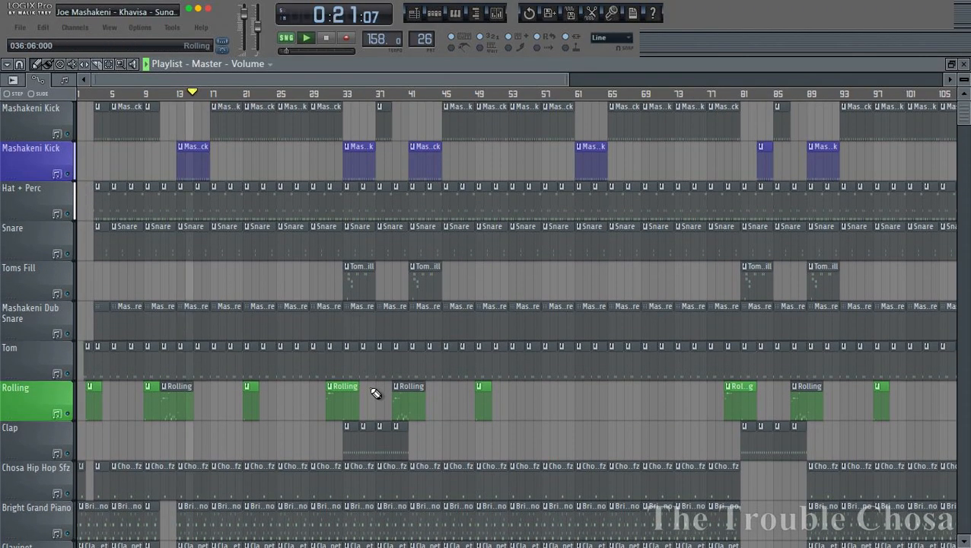
{"action": "left_click", "coordinate": [363, 277]}
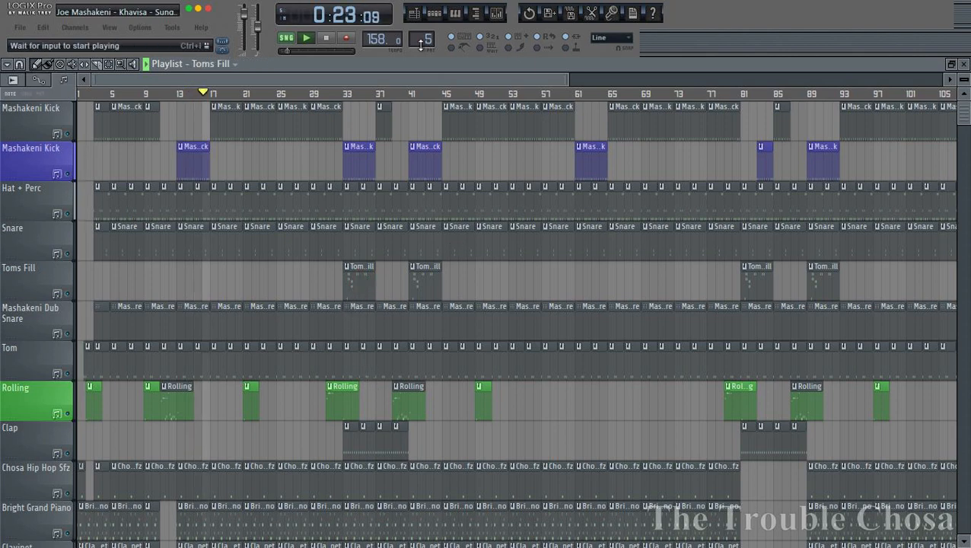
{"action": "left_click", "coordinate": [439, 20]}
{"action": "left_click", "coordinate": [448, 216]}
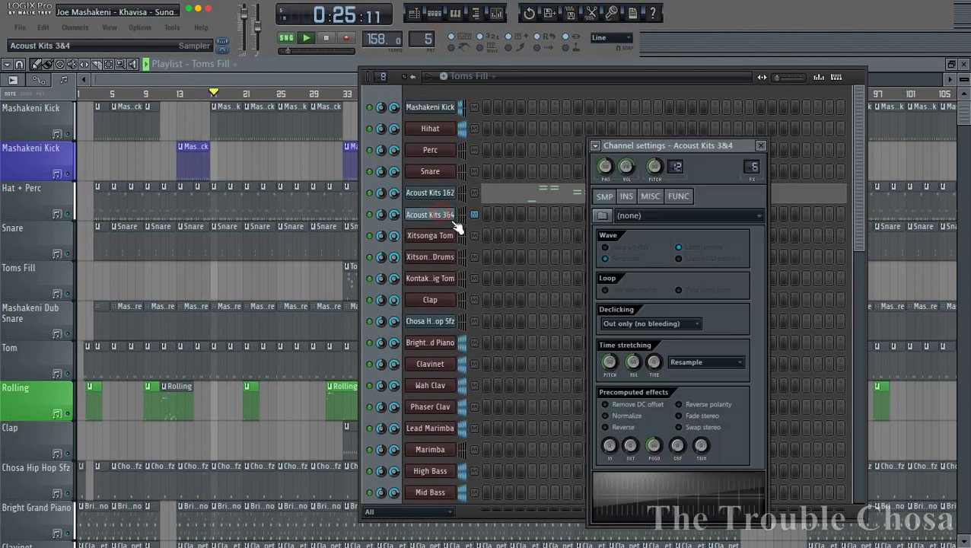
{"action": "left_click", "coordinate": [445, 193]}
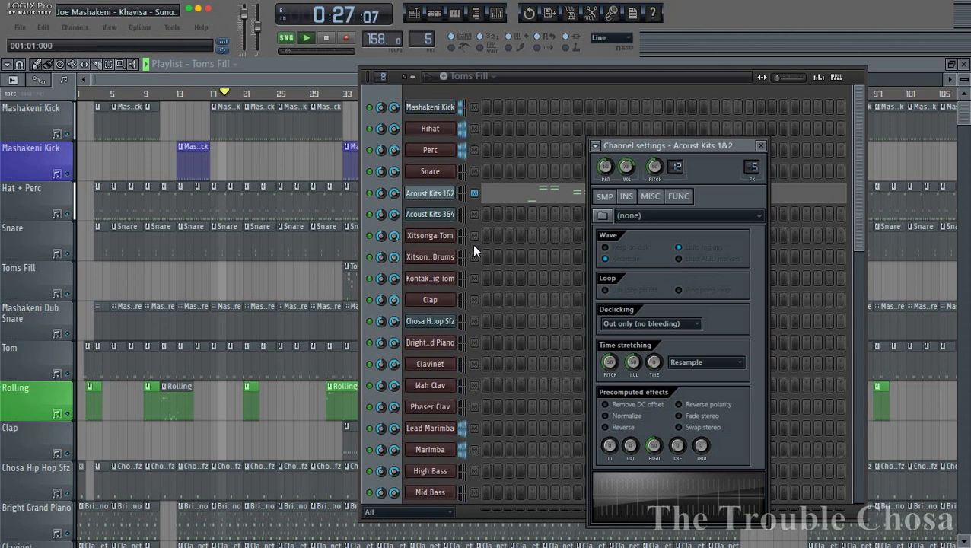
{"action": "left_click", "coordinate": [436, 215]}
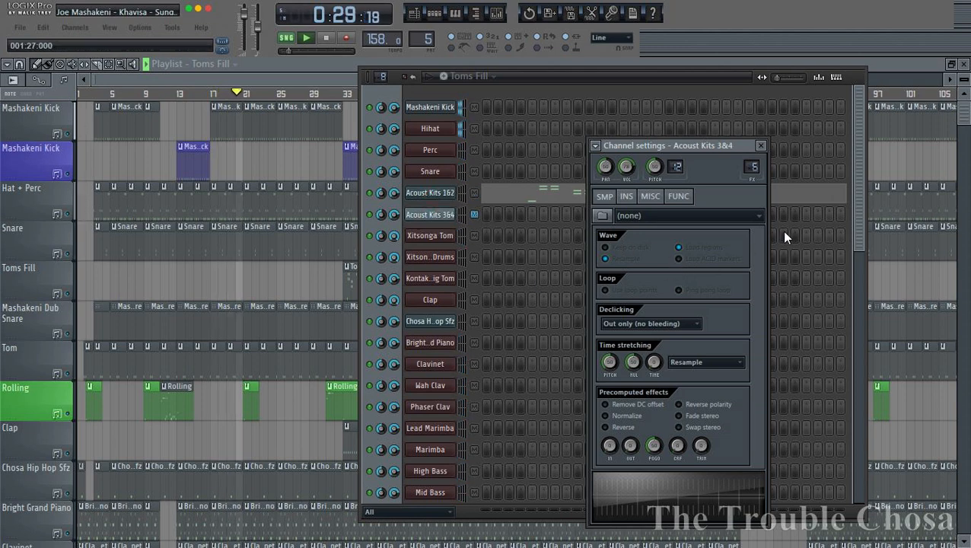
{"action": "left_click", "coordinate": [433, 194]}
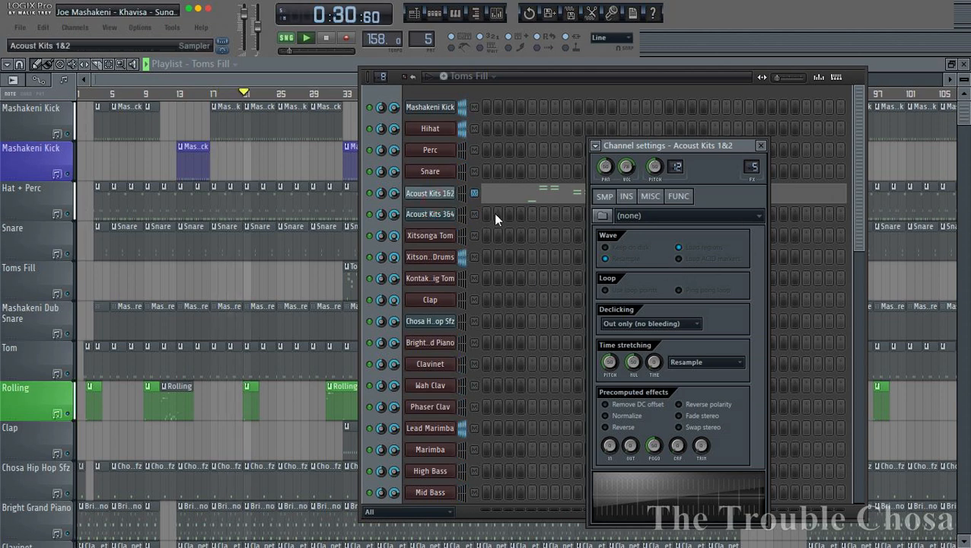
{"action": "left_click", "coordinate": [759, 147]}
{"action": "left_click", "coordinate": [314, 71]}
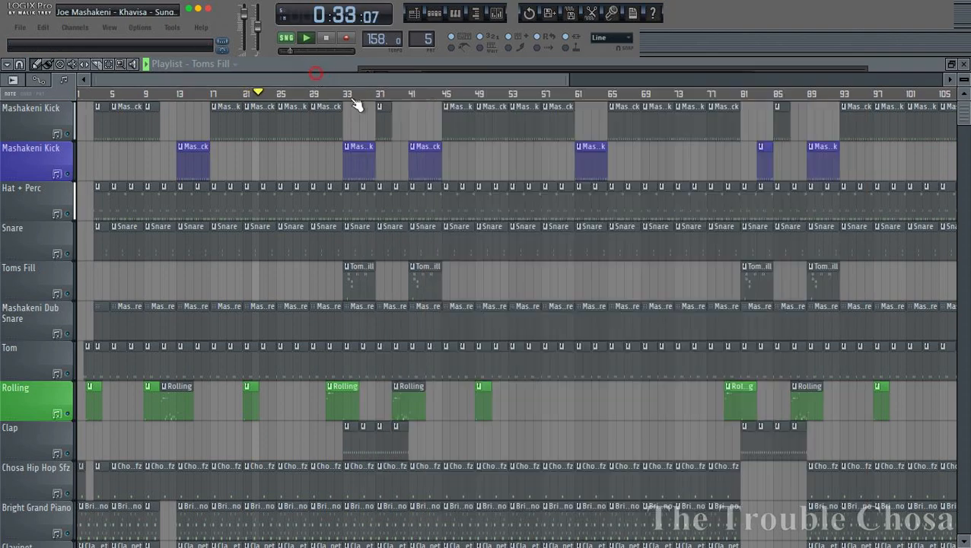
Review the Toms Fill pattern's notes in the channel rack and return to the playlist.
{"action": "scroll", "coordinate": [516, 232], "scroll_direction": "down", "scroll_amount": 4}
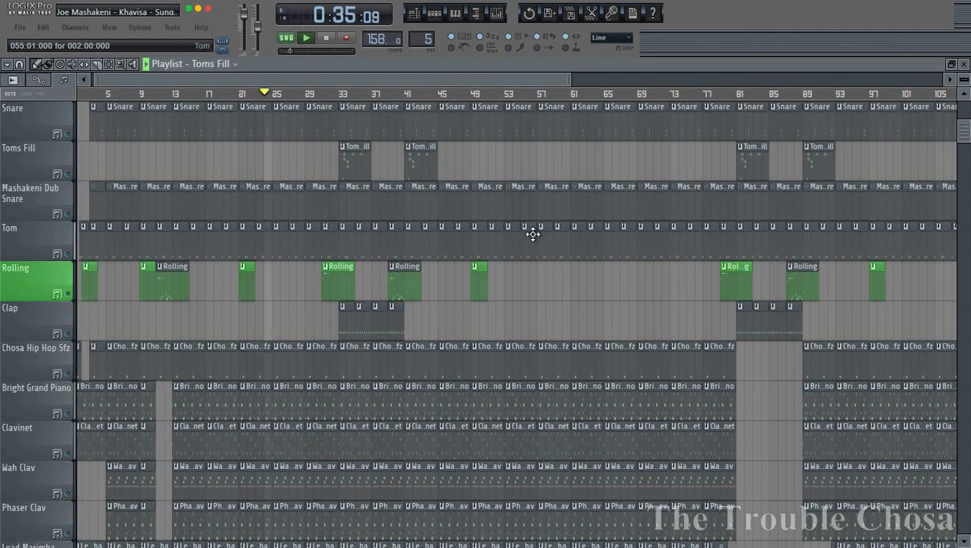
{"action": "scroll", "coordinate": [542, 238], "scroll_direction": "up", "scroll_amount": 3}
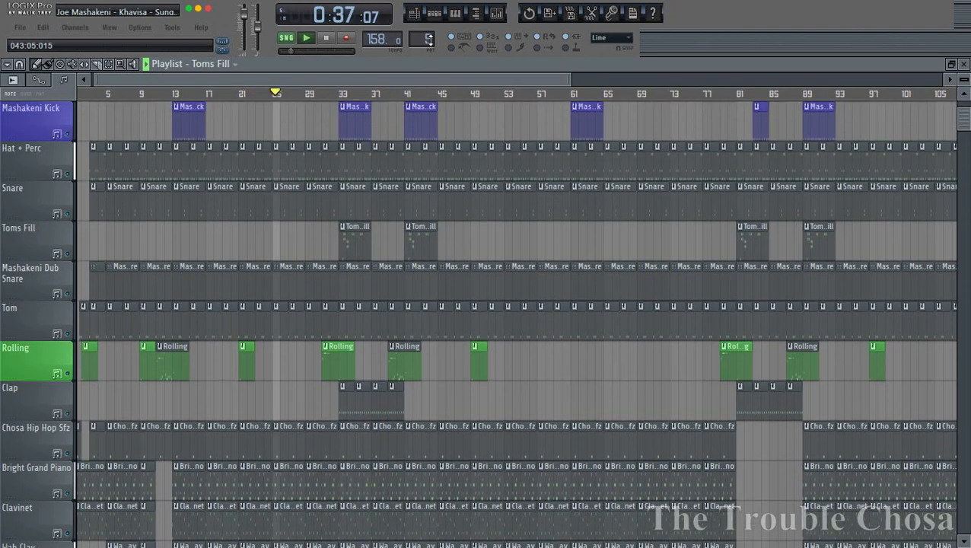
{"action": "left_click", "coordinate": [436, 16]}
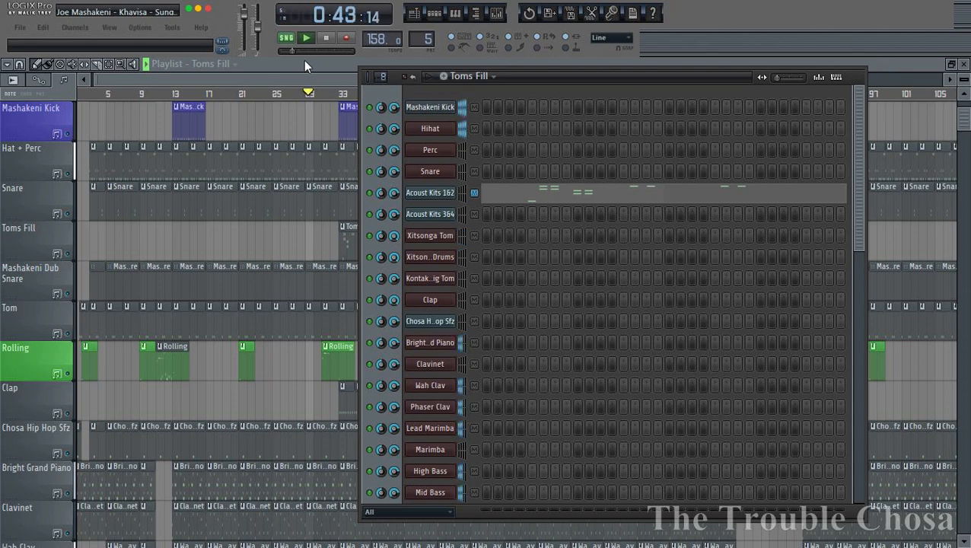
{"action": "left_click", "coordinate": [356, 83]}
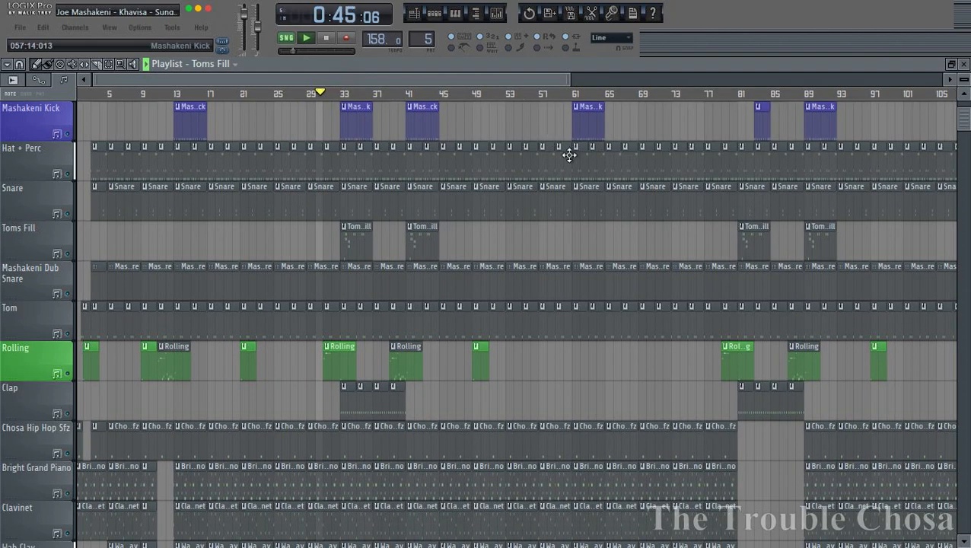
Open the HyperCanvas instrument of the Doctor Solo channel from the channel rack.
{"action": "scroll", "coordinate": [592, 179], "scroll_direction": "down", "scroll_amount": 1}
{"action": "scroll", "coordinate": [598, 184], "scroll_direction": "down", "scroll_amount": 2}
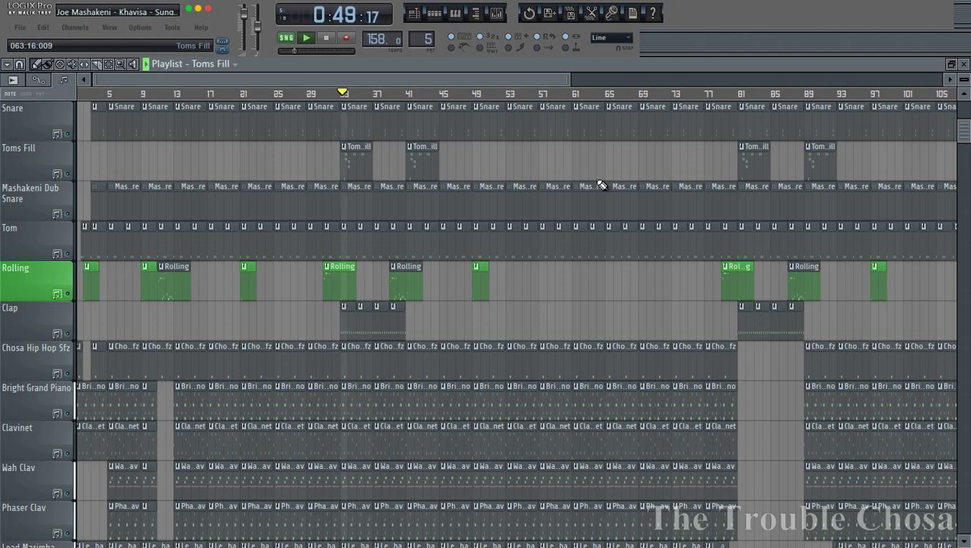
{"action": "scroll", "coordinate": [590, 205], "scroll_direction": "down", "scroll_amount": 5}
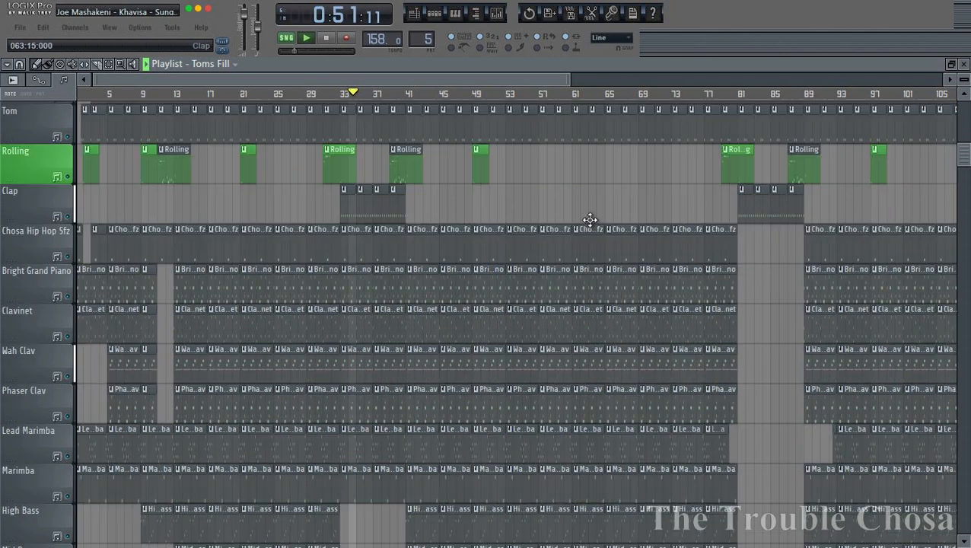
{"action": "scroll", "coordinate": [583, 210], "scroll_direction": "down", "scroll_amount": 4}
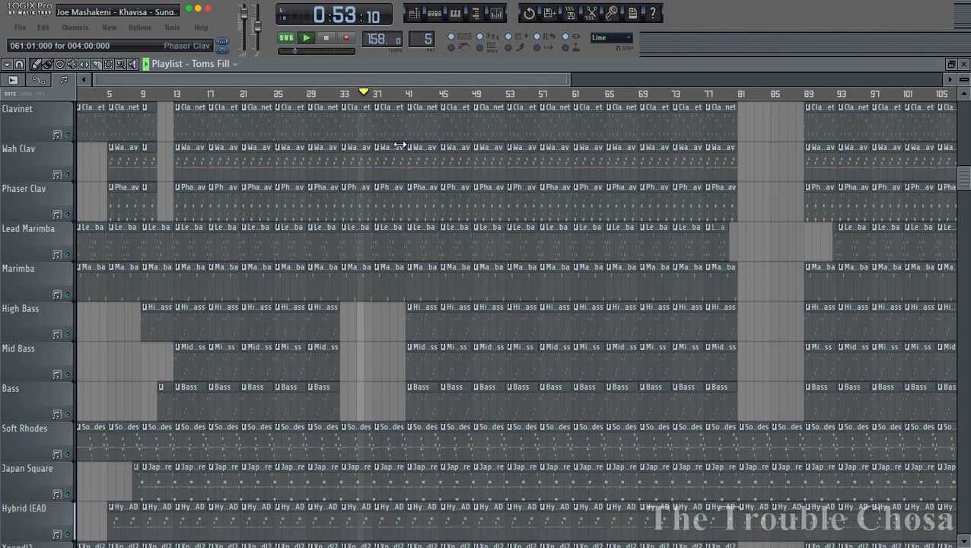
{"action": "scroll", "coordinate": [531, 166], "scroll_direction": "down", "scroll_amount": 5}
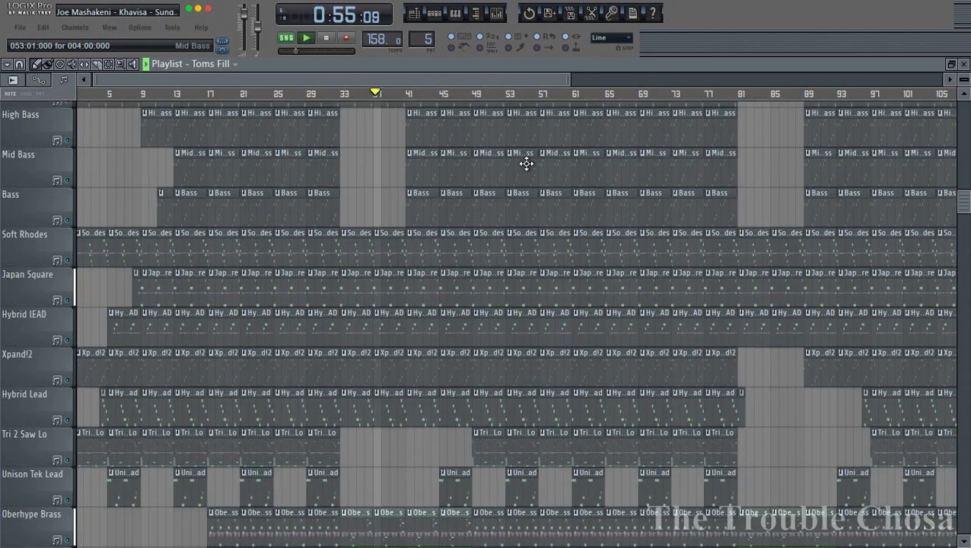
{"action": "scroll", "coordinate": [530, 165], "scroll_direction": "down", "scroll_amount": 3}
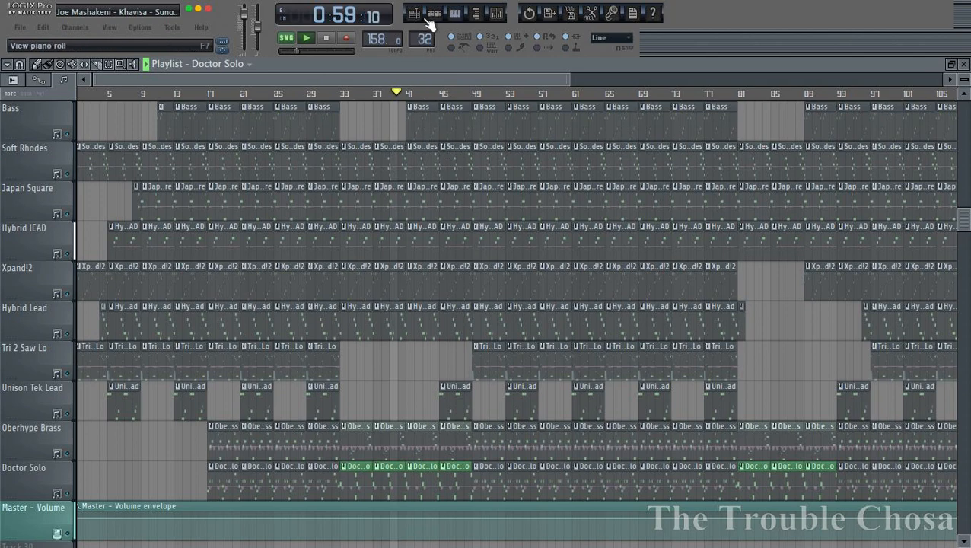
{"action": "left_click", "coordinate": [431, 17]}
{"action": "scroll", "coordinate": [471, 397], "scroll_direction": "down", "scroll_amount": 5}
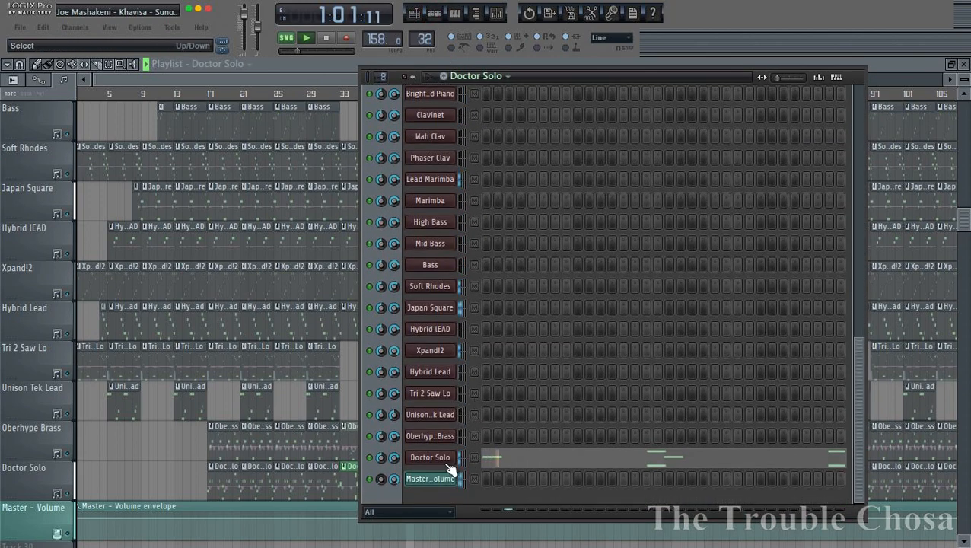
{"action": "left_click", "coordinate": [448, 461]}
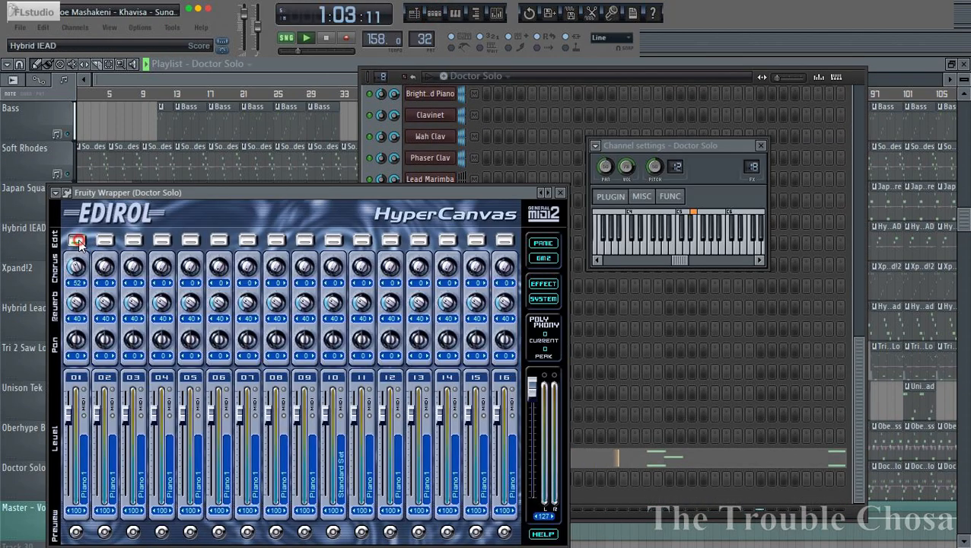
Load the Synth Lead preset 082 002 Doctor Solo on part 01 of HyperCanvas.
{"action": "left_click", "coordinate": [77, 241]}
{"action": "left_click", "coordinate": [284, 311]}
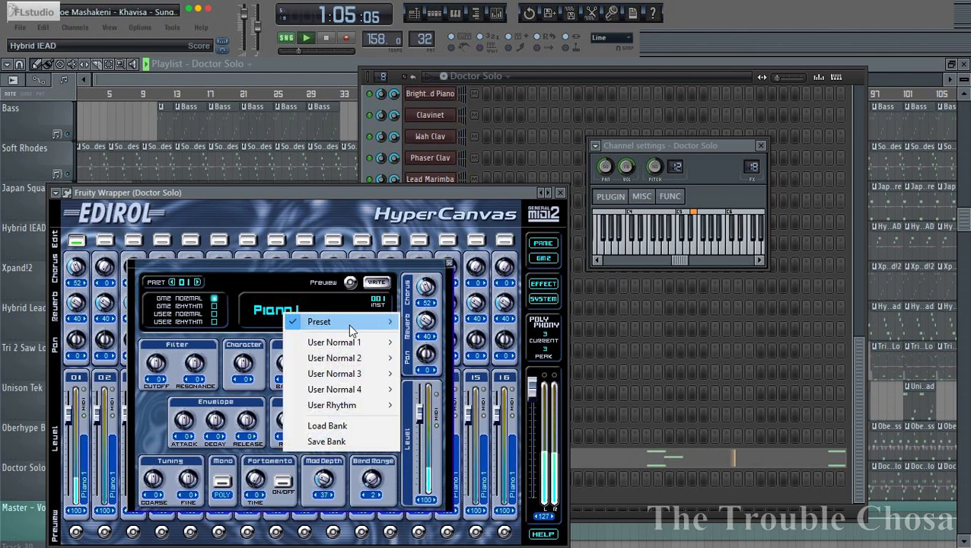
{"action": "mouse_move", "coordinate": [351, 323]}
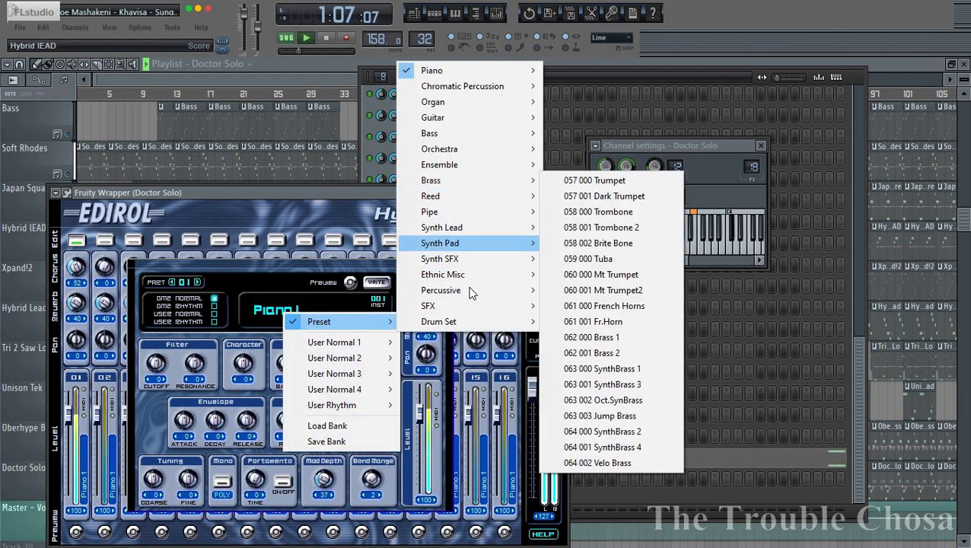
{"action": "mouse_move", "coordinate": [462, 233]}
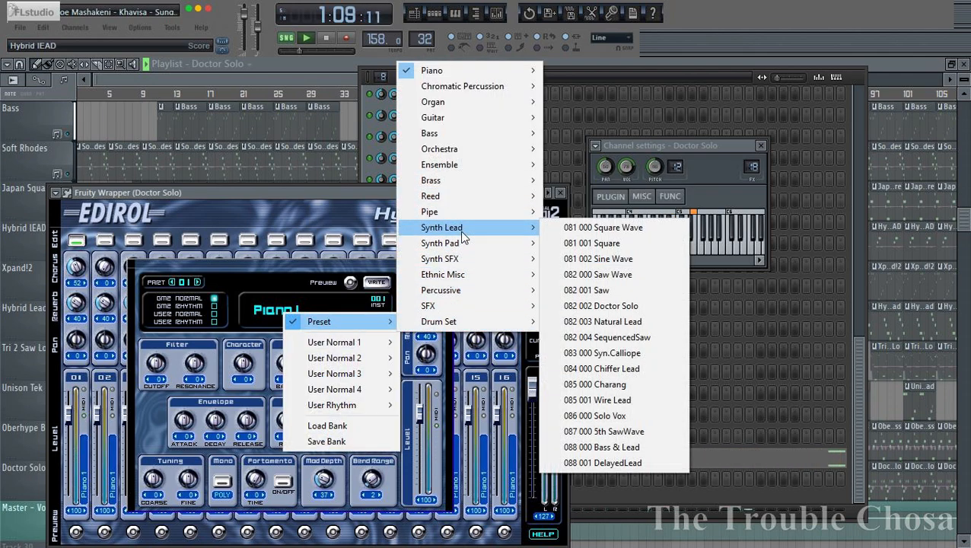
{"action": "left_click", "coordinate": [609, 305]}
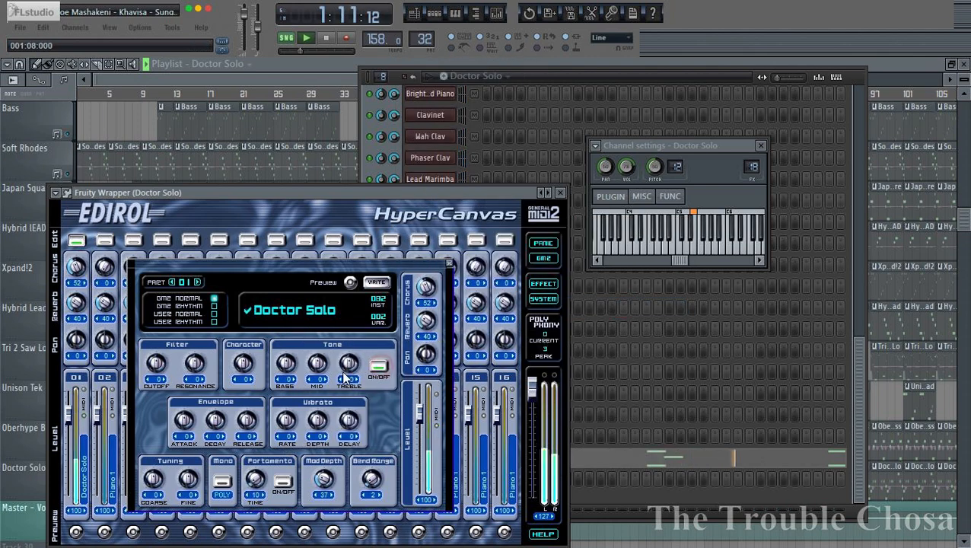
Set part 01's tone to mid +5 and treble +12, and close the plugin and channel rack.
{"action": "left_click_drag", "start_coordinate": [344, 372], "coordinate": [323, 379]}
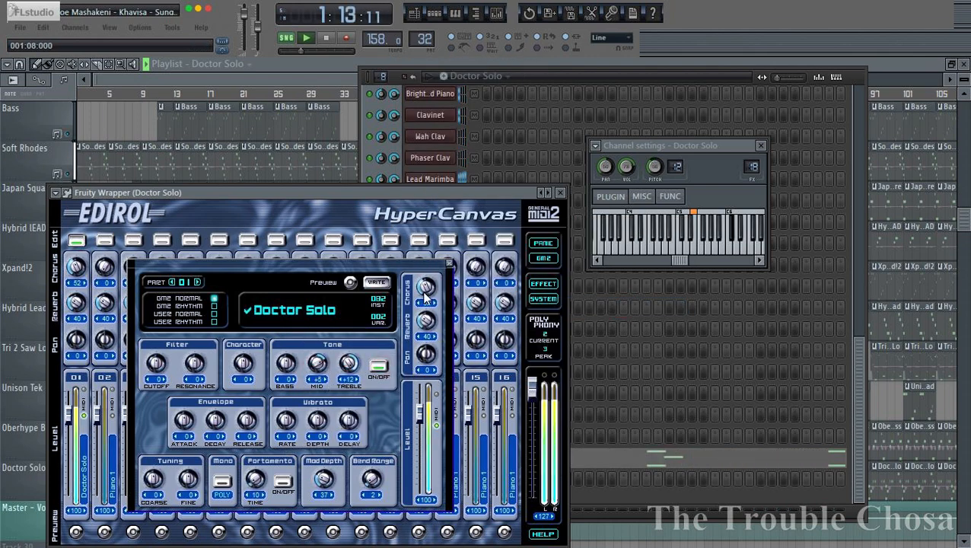
{"action": "left_click", "coordinate": [561, 195]}
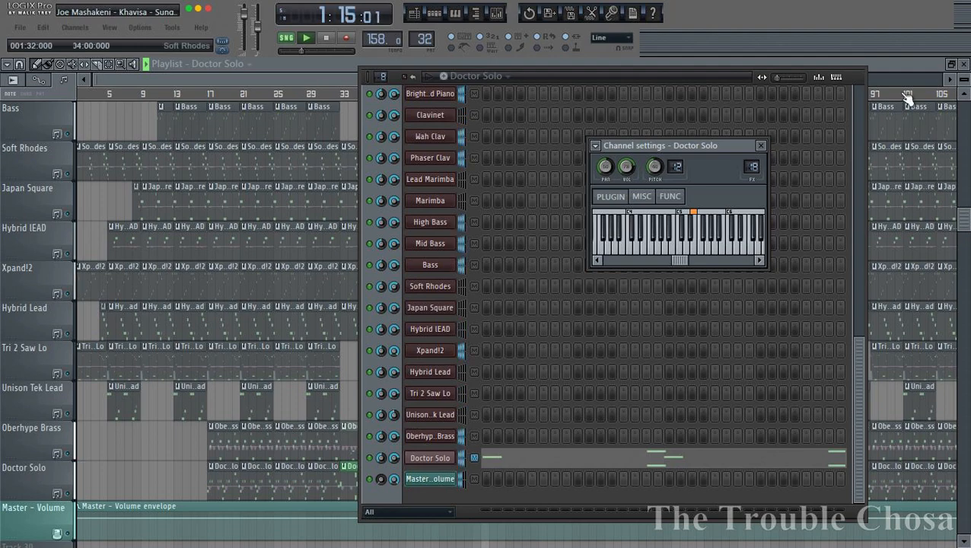
{"action": "left_click", "coordinate": [895, 62]}
Open a Tri 2 Saw Lo clip from the playlist in the piano roll and show its whole pattern.
{"action": "scroll", "coordinate": [491, 401], "scroll_direction": "down", "scroll_amount": 4}
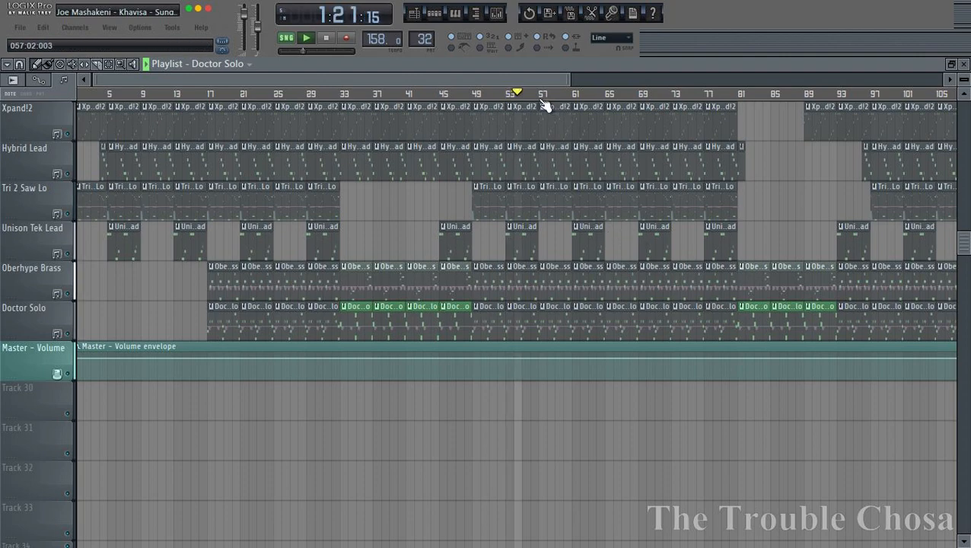
{"action": "scroll", "coordinate": [542, 97], "scroll_direction": "up", "scroll_amount": 5}
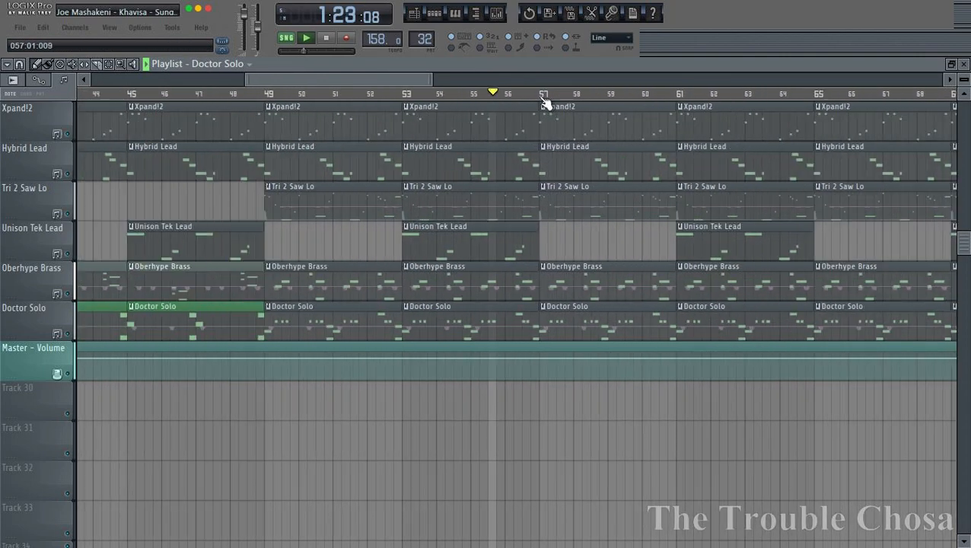
{"action": "scroll", "coordinate": [545, 100], "scroll_direction": "down", "scroll_amount": 5}
{"action": "left_click_drag", "start_coordinate": [456, 81], "coordinate": [541, 83]}
{"action": "double_click", "coordinate": [329, 210]}
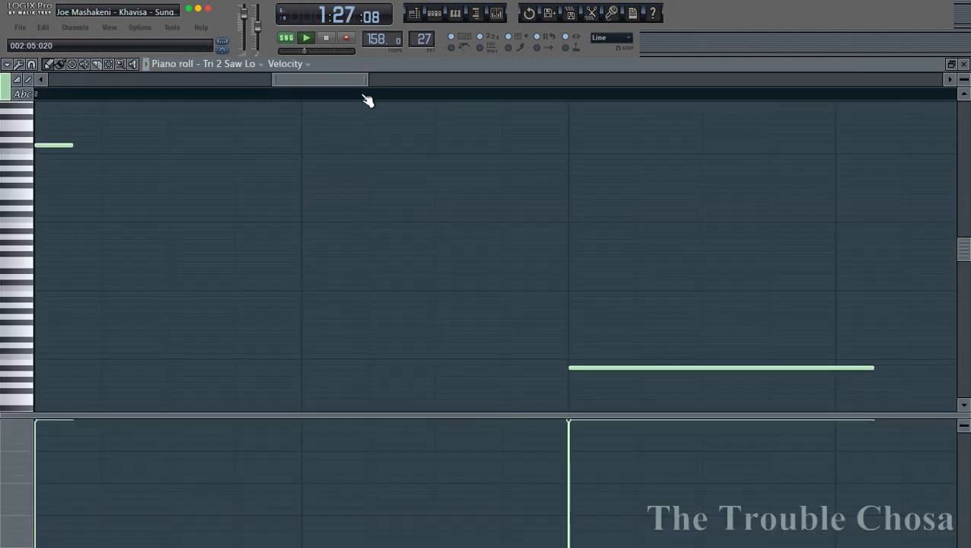
{"action": "scroll", "coordinate": [369, 97], "scroll_direction": "down", "scroll_amount": 5}
{"action": "scroll", "coordinate": [370, 99], "scroll_direction": "down", "scroll_amount": 1}
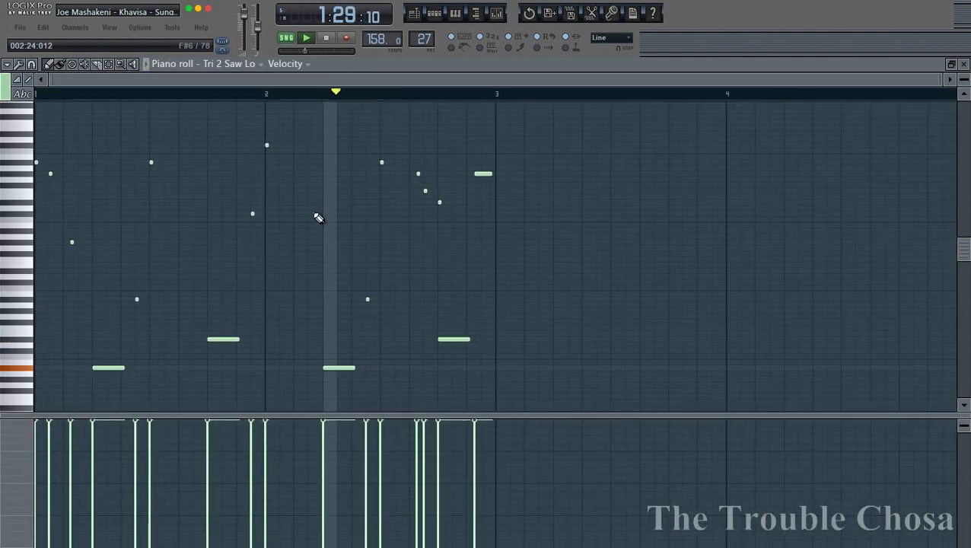
Solo the Tri 2 Saw Lo channel and listen to its melody in the piano roll.
{"action": "left_click", "coordinate": [430, 23]}
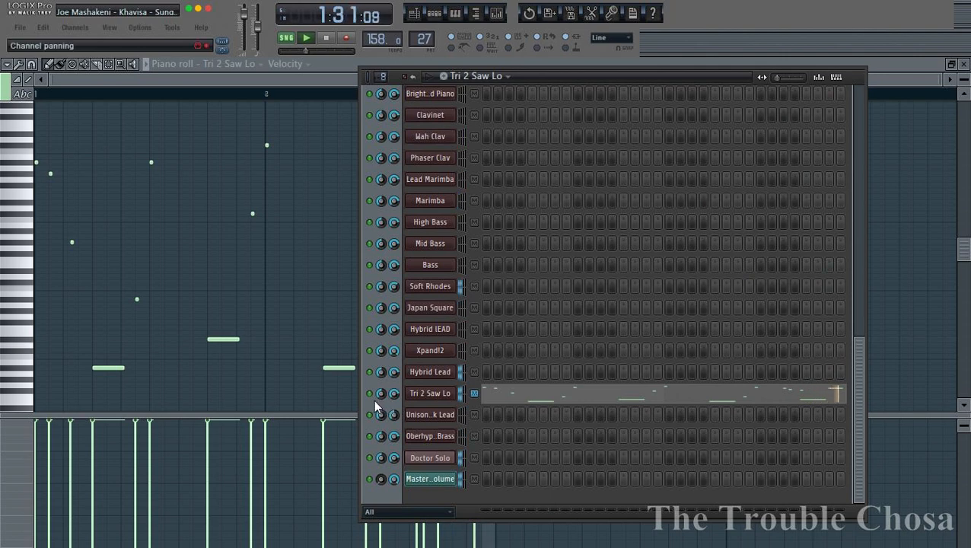
{"action": "right_click", "coordinate": [368, 396]}
{"action": "left_click", "coordinate": [390, 329]}
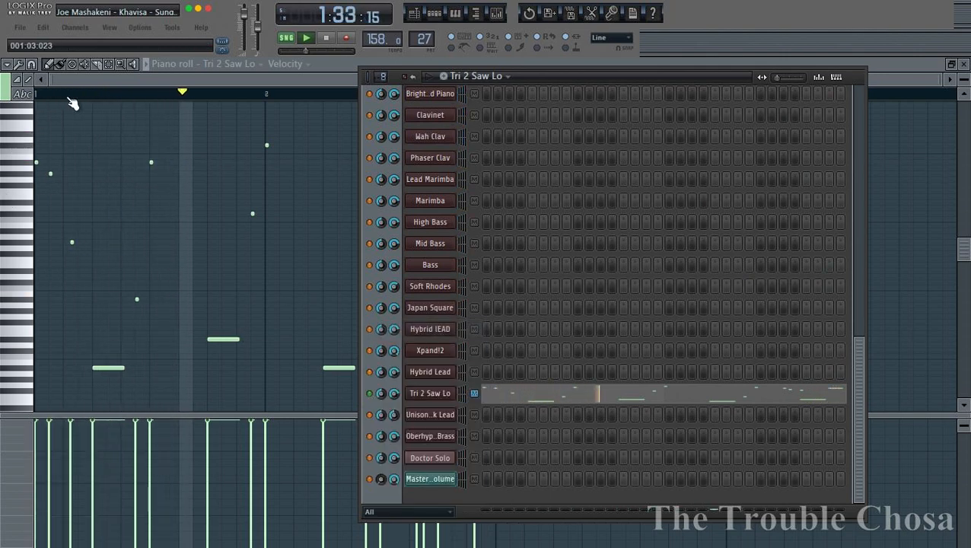
{"action": "left_click", "coordinate": [221, 88]}
{"action": "scroll", "coordinate": [592, 228], "scroll_direction": "down", "scroll_amount": 1}
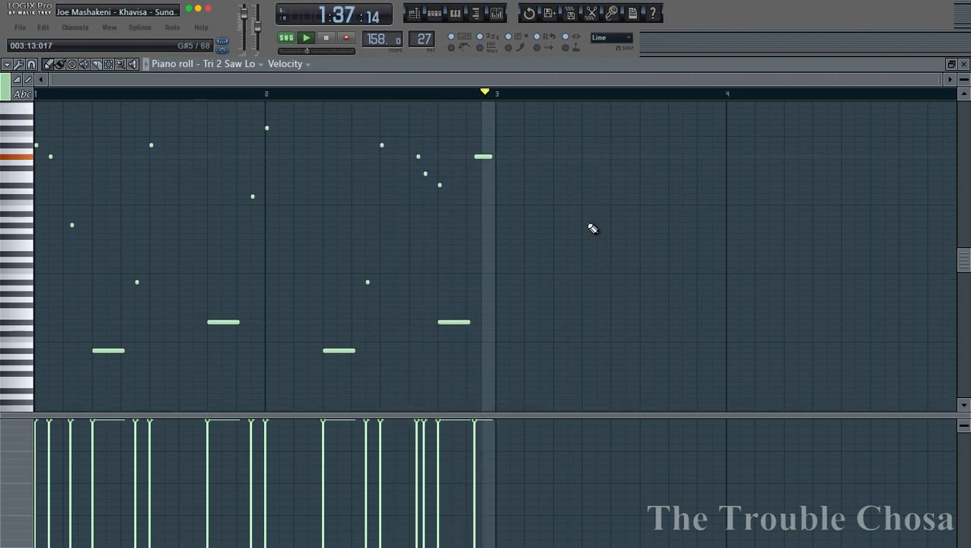
Close the piano roll and turn off solo for the Tri 2 Saw Lo channel.
{"action": "left_click", "coordinate": [965, 64]}
{"action": "right_click", "coordinate": [369, 394]}
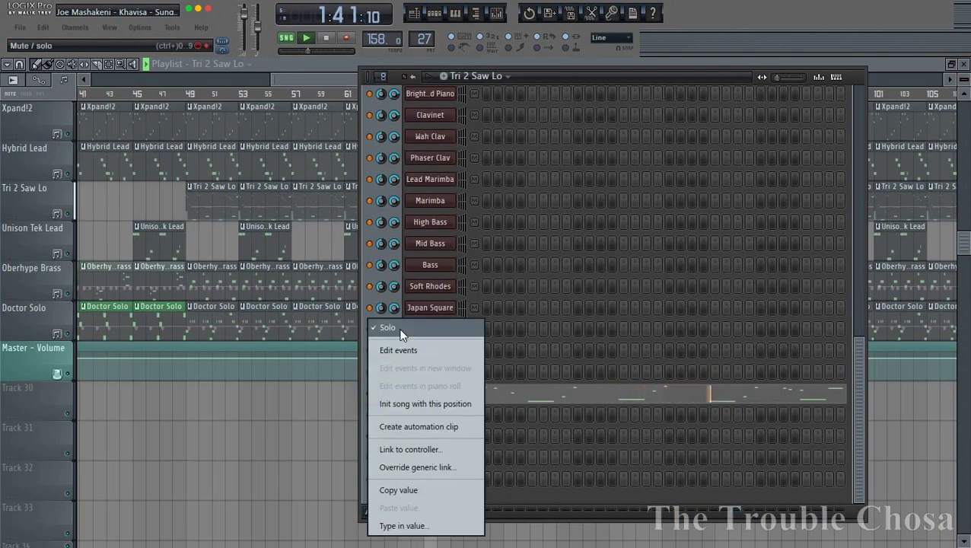
{"action": "left_click", "coordinate": [400, 330]}
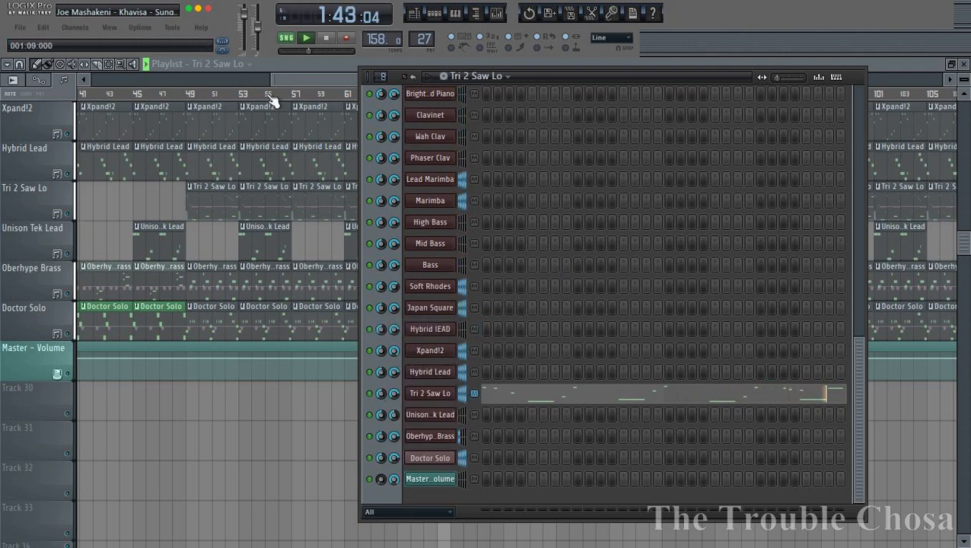
Check the plugin and channel settings of the Xpand!2 channel, then return to the channel rack.
{"action": "left_click", "coordinate": [431, 353]}
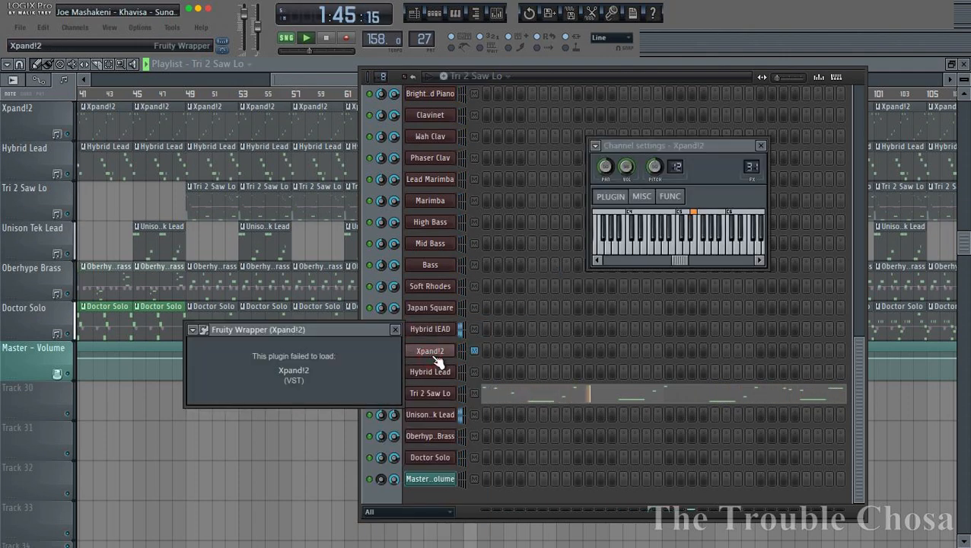
{"action": "left_click", "coordinate": [574, 86]}
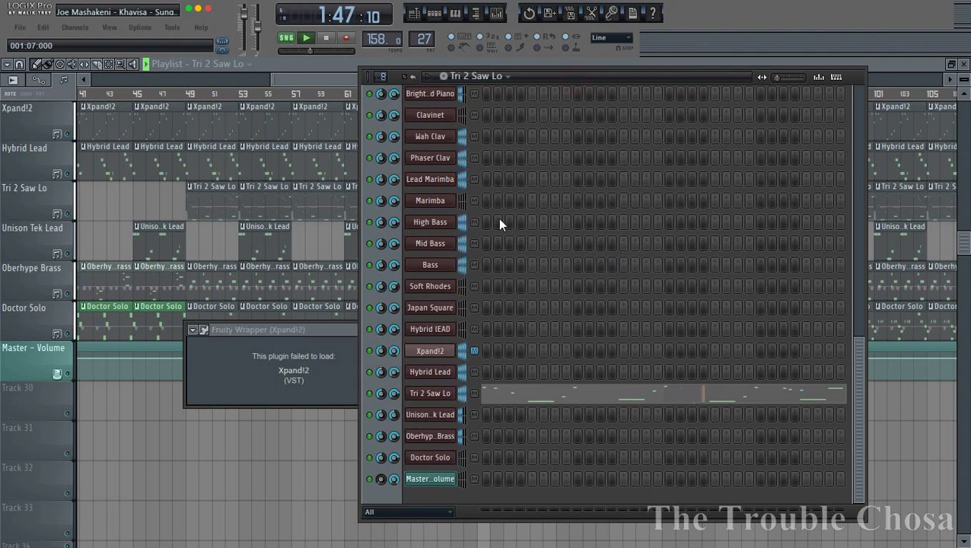
Switch to the Xpand!2 pattern, examine its notes in the piano roll, and return to the channel rack.
{"action": "left_click", "coordinate": [436, 353]}
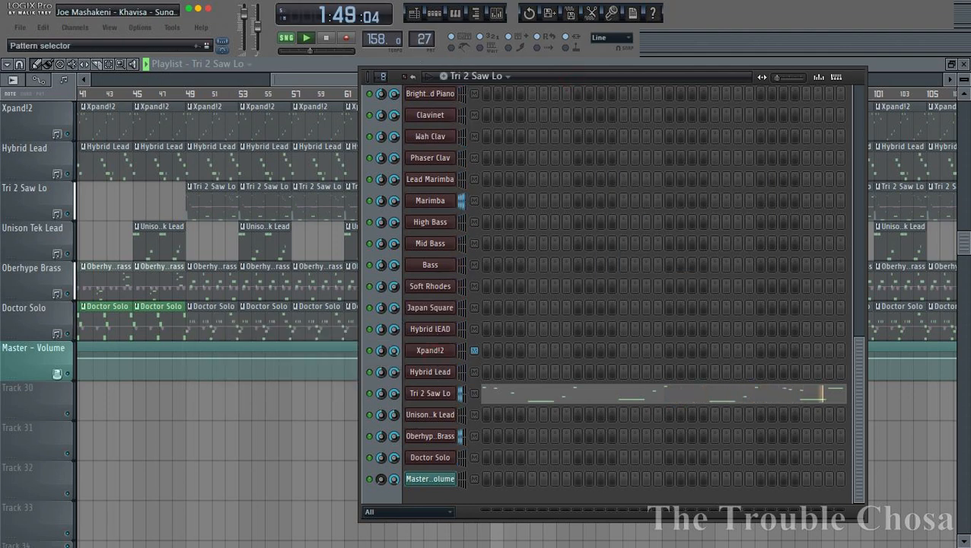
{"action": "scroll", "coordinate": [424, 40], "scroll_direction": "down", "scroll_amount": 3}
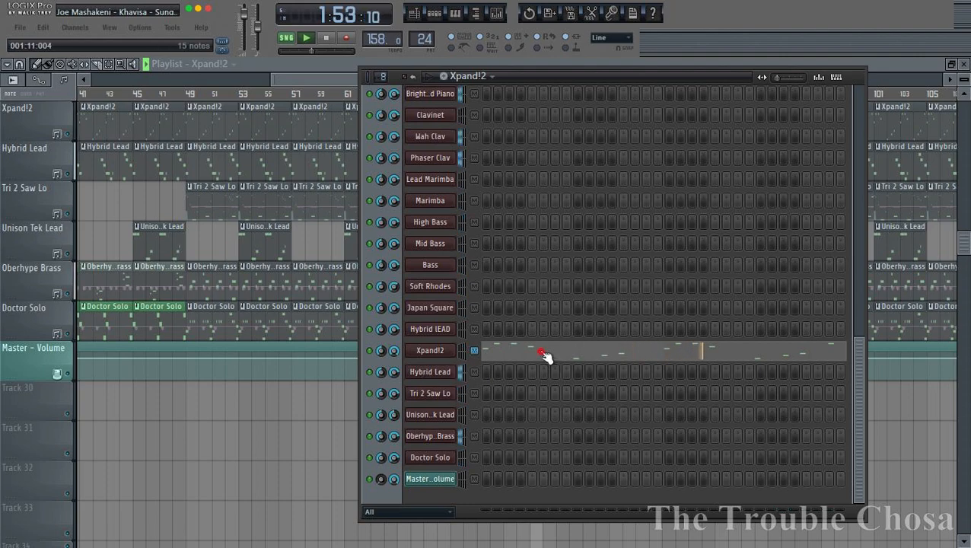
{"action": "left_click", "coordinate": [541, 352]}
{"action": "left_click_drag", "start_coordinate": [536, 80], "coordinate": [731, 82]}
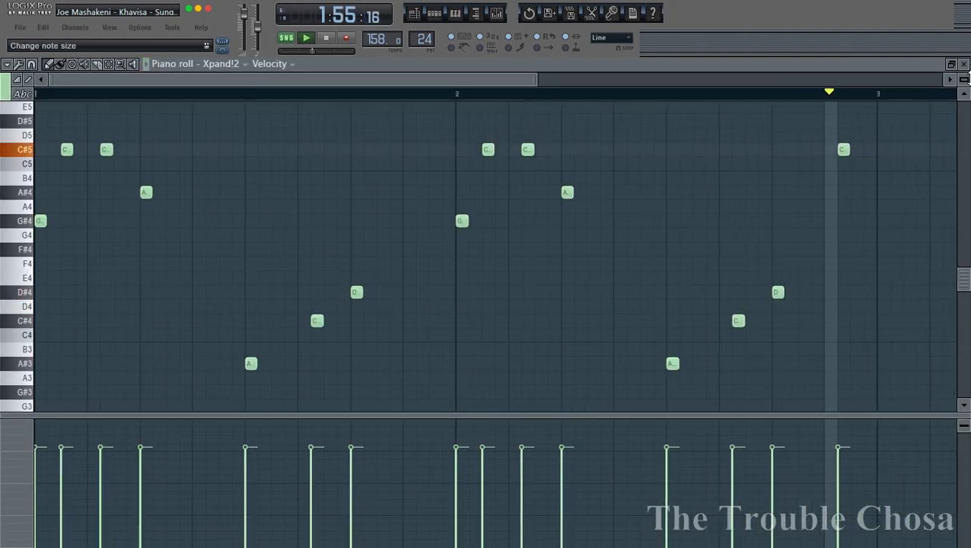
{"action": "left_click", "coordinate": [964, 65]}
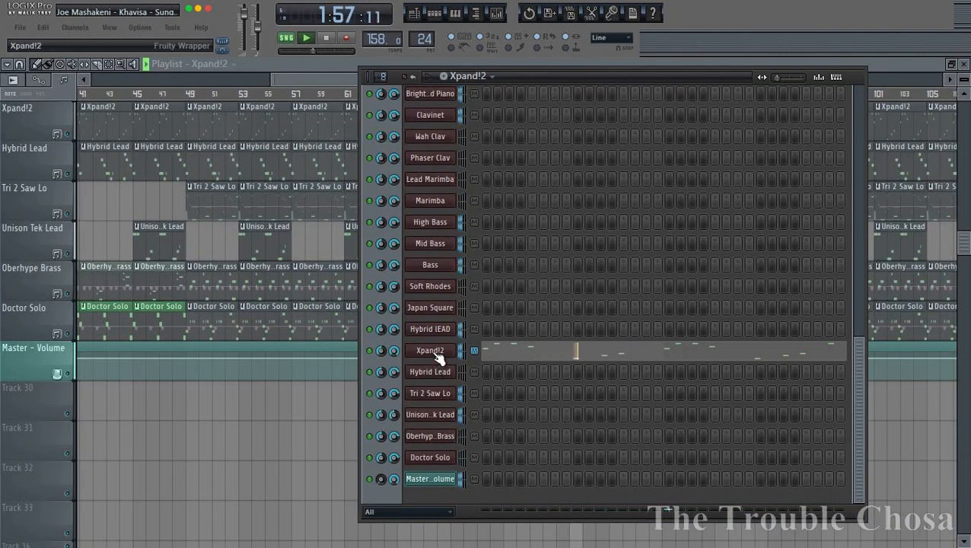
Delete the Xpand!2 channel from the channel rack.
{"action": "right_click", "coordinate": [438, 356]}
{"action": "left_click", "coordinate": [485, 526]}
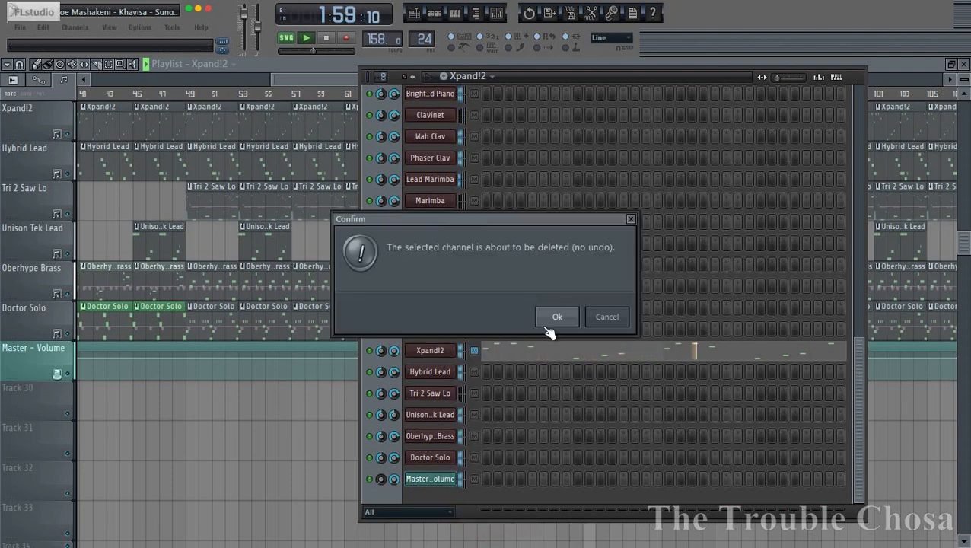
{"action": "left_click", "coordinate": [553, 326]}
Reset the Xpand!2 mixer track by loading the Default mixer preset, and return to the playlist.
{"action": "left_click", "coordinate": [496, 13]}
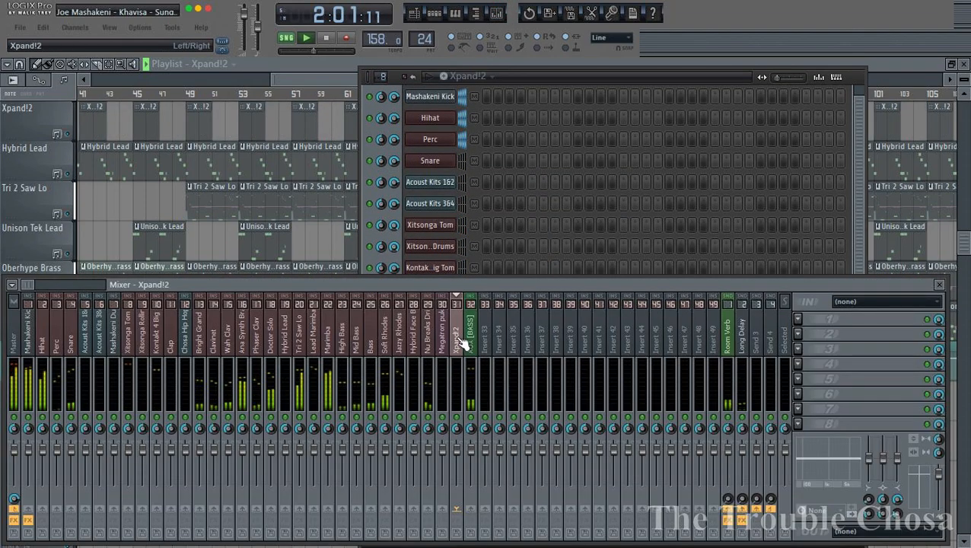
{"action": "right_click", "coordinate": [457, 339]}
{"action": "mouse_move", "coordinate": [532, 276]}
{"action": "left_click", "coordinate": [620, 277]}
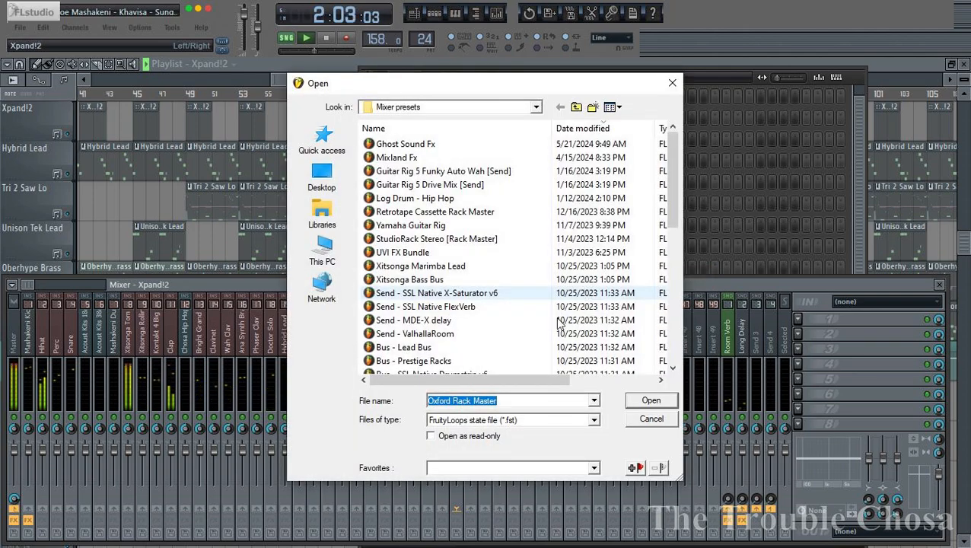
{"action": "scroll", "coordinate": [461, 302], "scroll_direction": "down", "scroll_amount": 10}
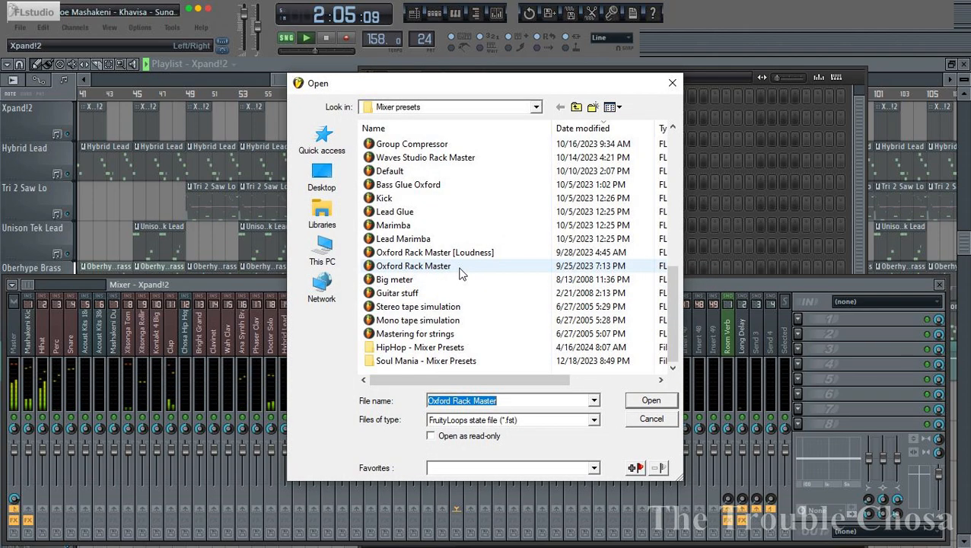
{"action": "double_click", "coordinate": [390, 171]}
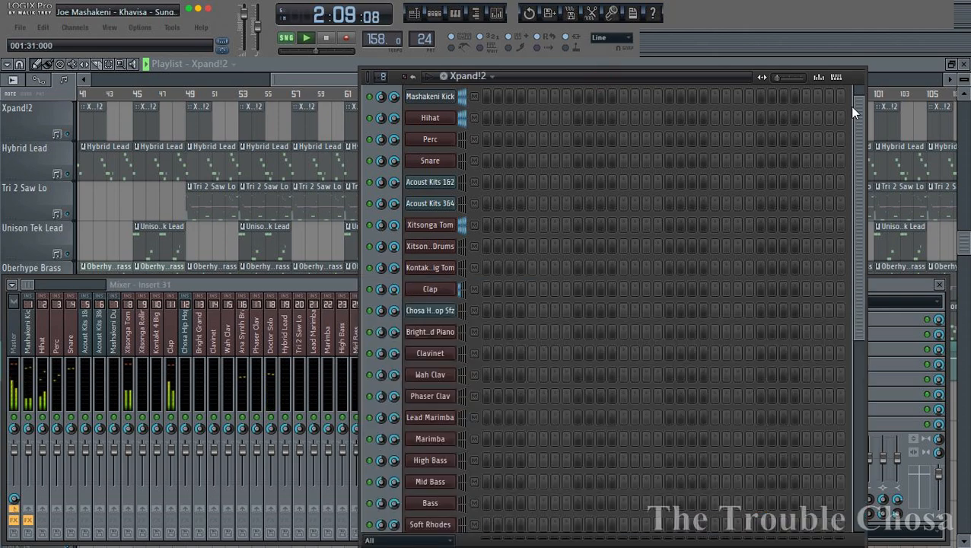
{"action": "left_click", "coordinate": [880, 68]}
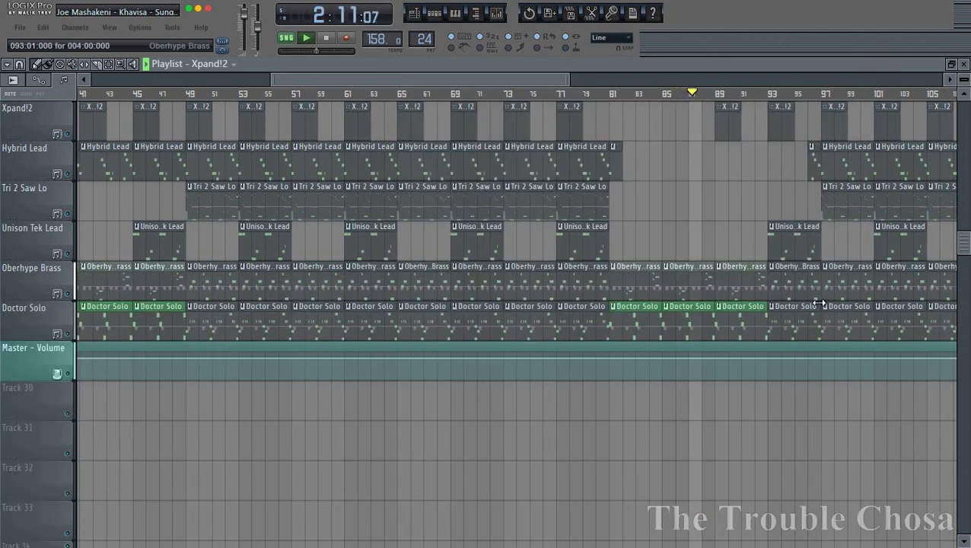
Select the Soft Rhodes pattern in the playlist and check its plugin and channel settings.
{"action": "scroll", "coordinate": [808, 255], "scroll_direction": "up", "scroll_amount": 4}
{"action": "scroll", "coordinate": [814, 301], "scroll_direction": "up", "scroll_amount": 1}
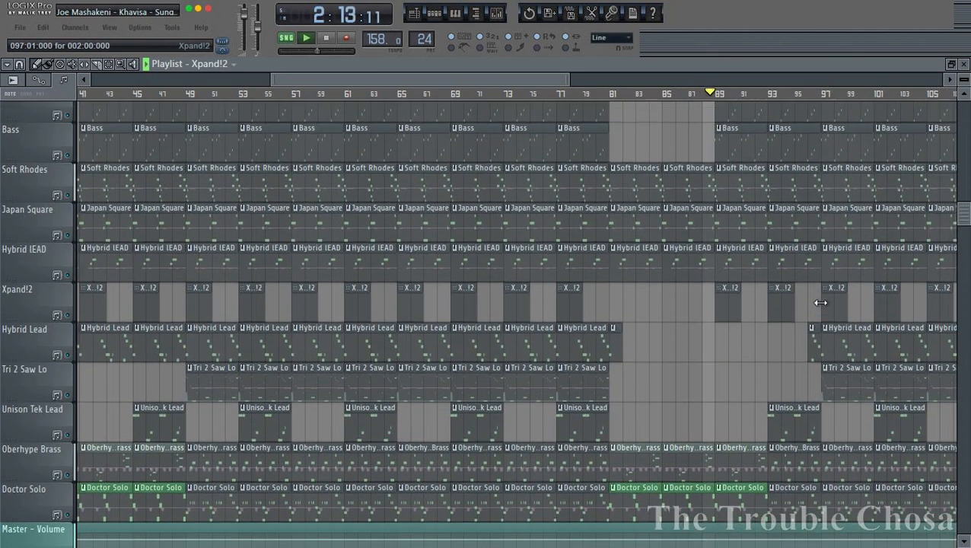
{"action": "scroll", "coordinate": [644, 327], "scroll_direction": "up", "scroll_amount": 1}
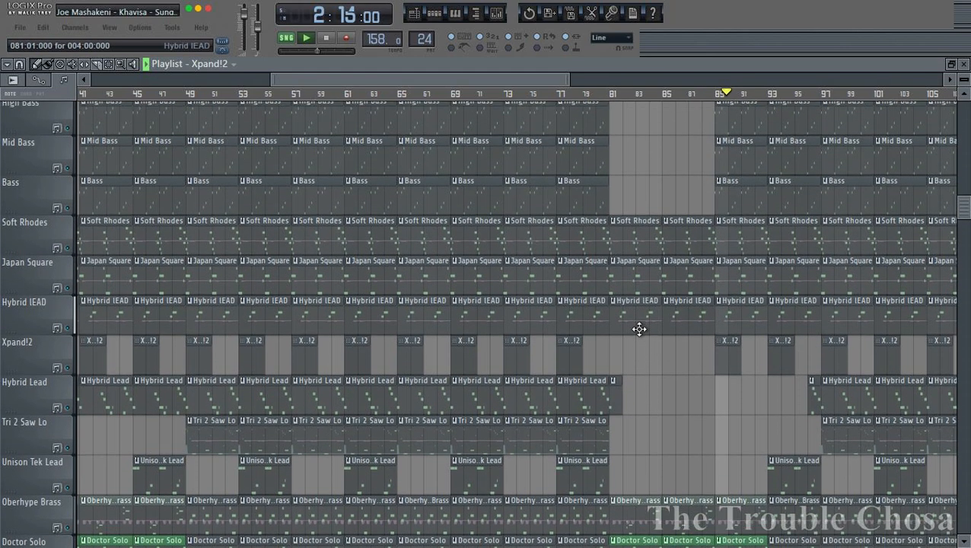
{"action": "left_click", "coordinate": [637, 243]}
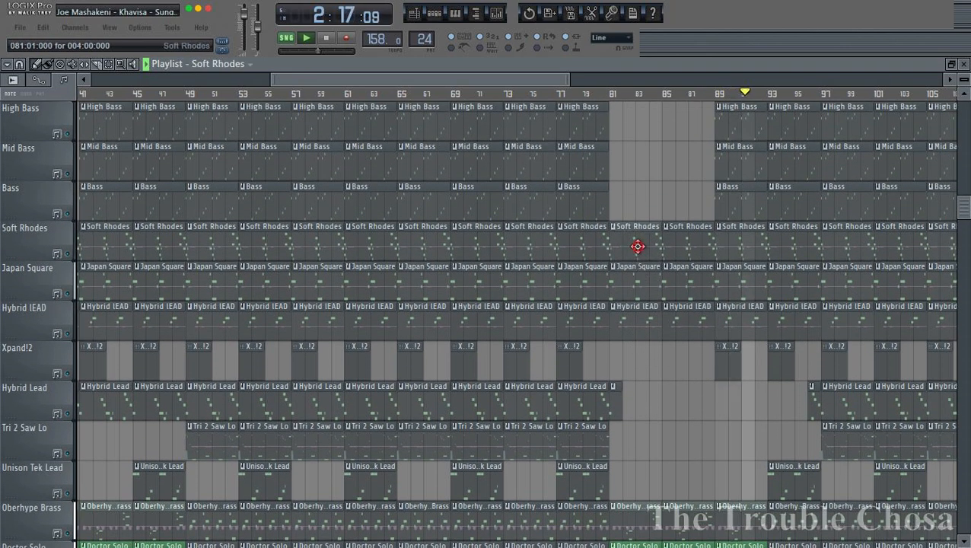
{"action": "left_click", "coordinate": [434, 13]}
{"action": "scroll", "coordinate": [571, 325], "scroll_direction": "down", "scroll_amount": 5}
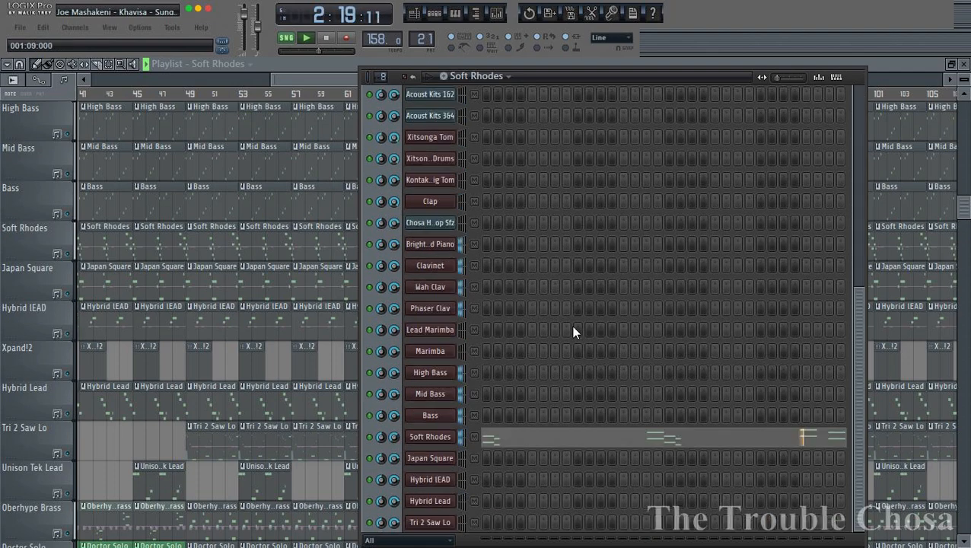
{"action": "left_click", "coordinate": [430, 336]}
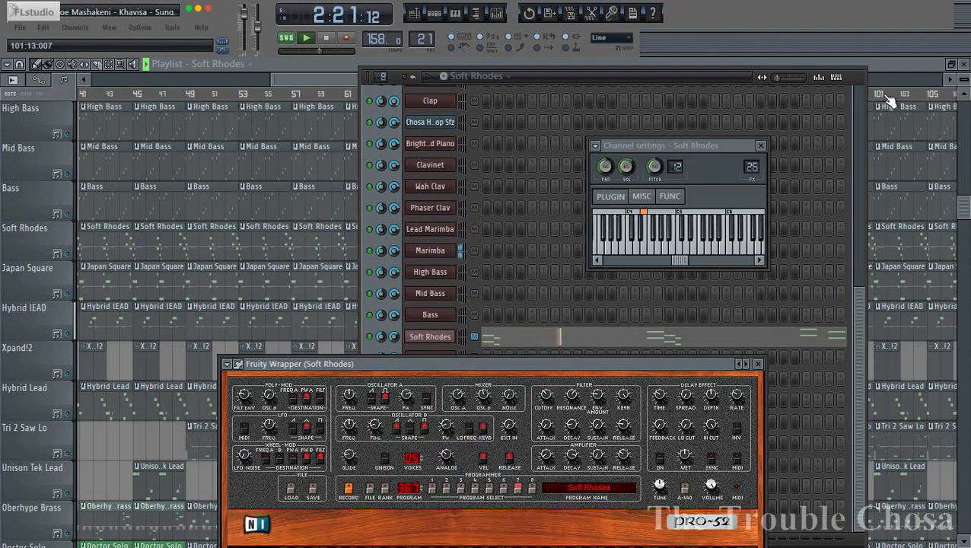
{"action": "left_click", "coordinate": [870, 69]}
Select the Japan Square pattern in the playlist and check its plugin preset and channel settings.
{"action": "left_click", "coordinate": [627, 285]}
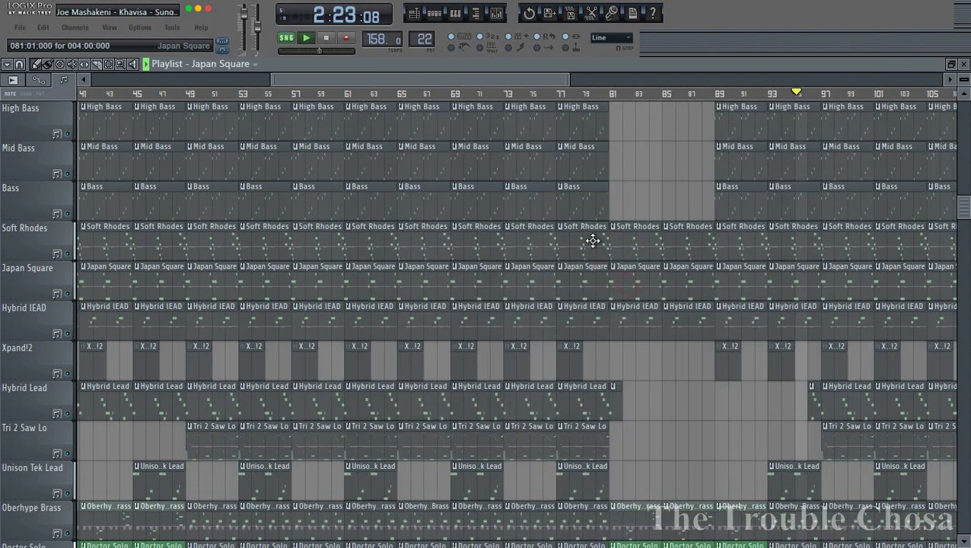
{"action": "left_click", "coordinate": [433, 13]}
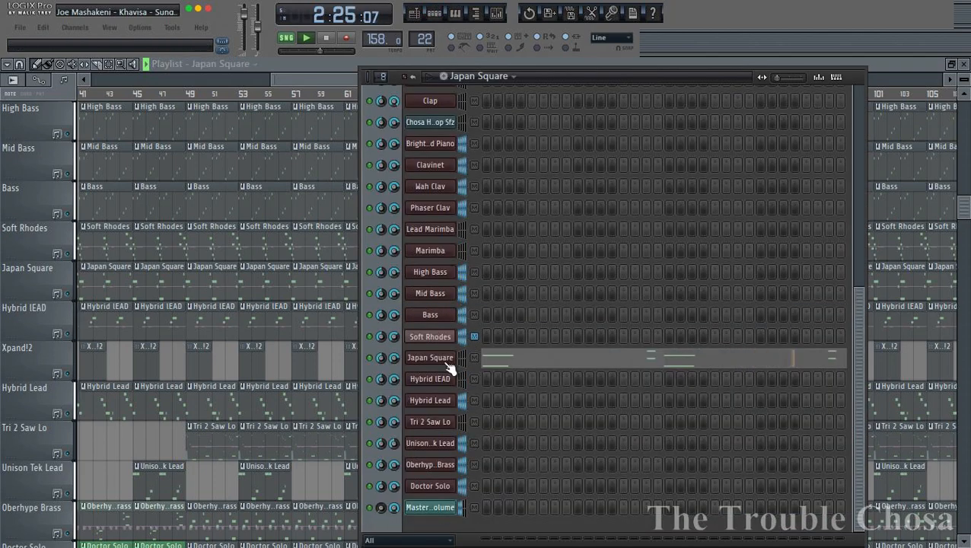
{"action": "left_click", "coordinate": [430, 358]}
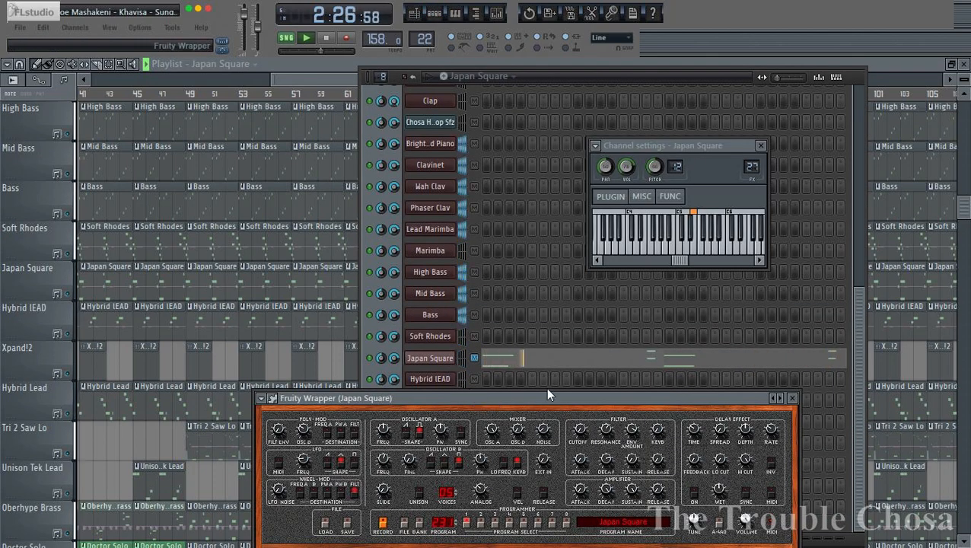
{"action": "left_click", "coordinate": [892, 103]}
Select the Hybrid lEAD pattern in the playlist and check its channel's plugin.
{"action": "left_click", "coordinate": [633, 320]}
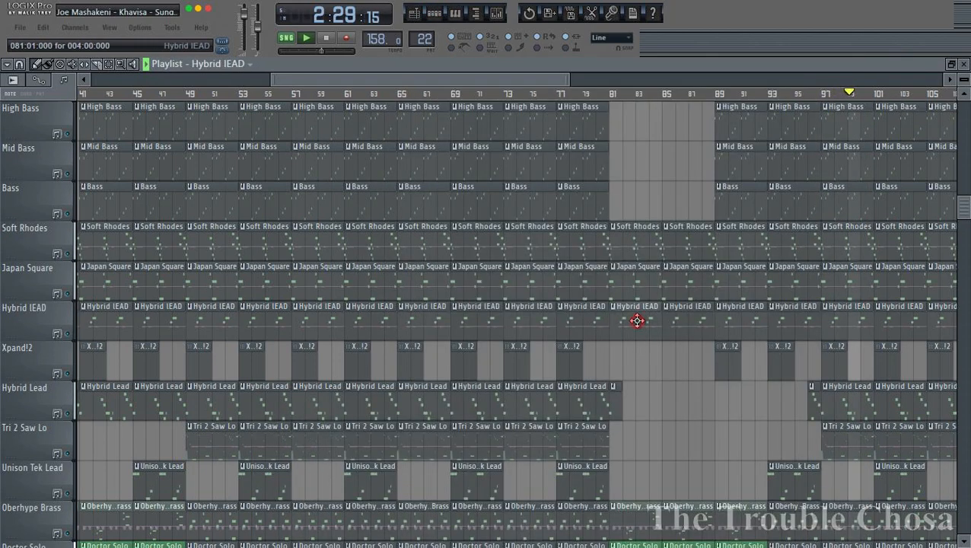
{"action": "left_click", "coordinate": [434, 14]}
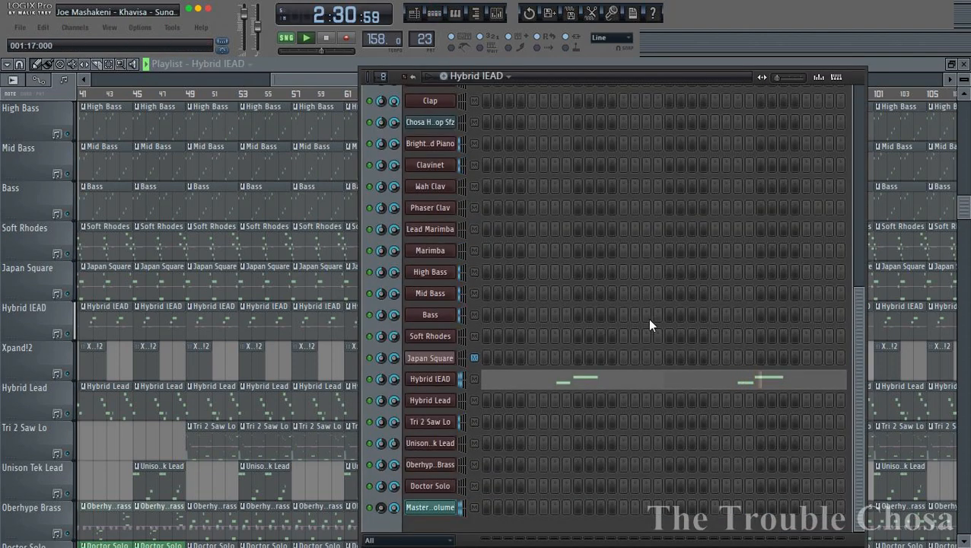
{"action": "left_click", "coordinate": [441, 380]}
{"action": "left_click", "coordinate": [576, 79]}
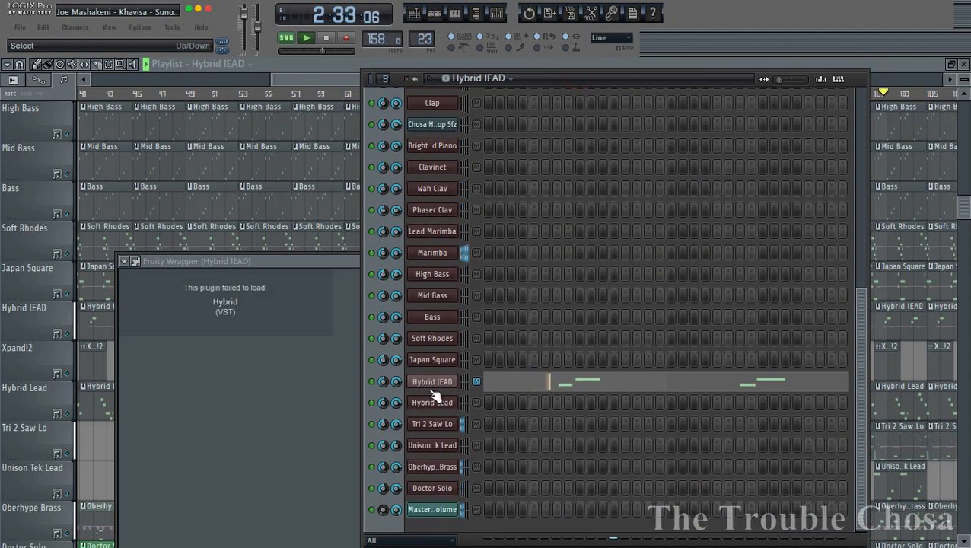
Replace the Hybrid lEAD channel's instrument with Purity.
{"action": "right_click", "coordinate": [451, 509]}
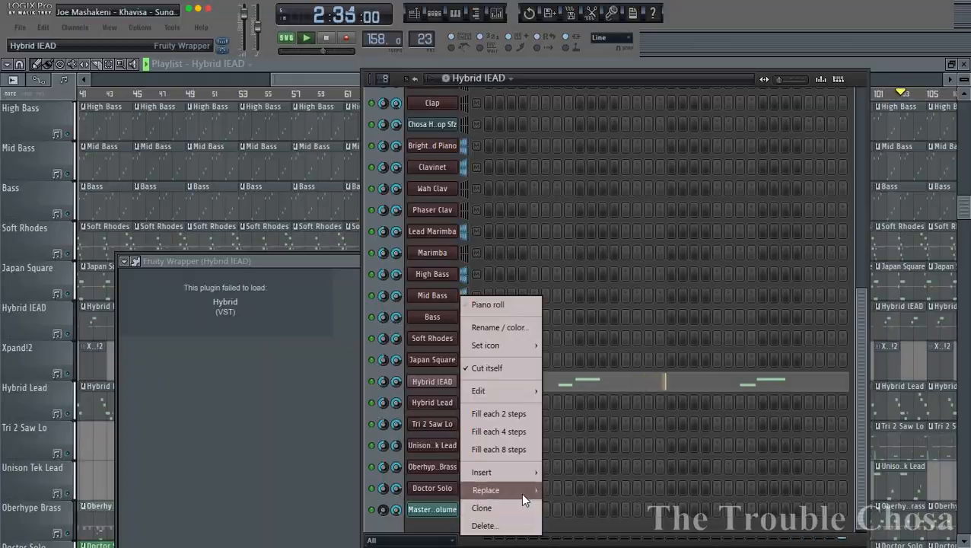
{"action": "mouse_move", "coordinate": [521, 491]}
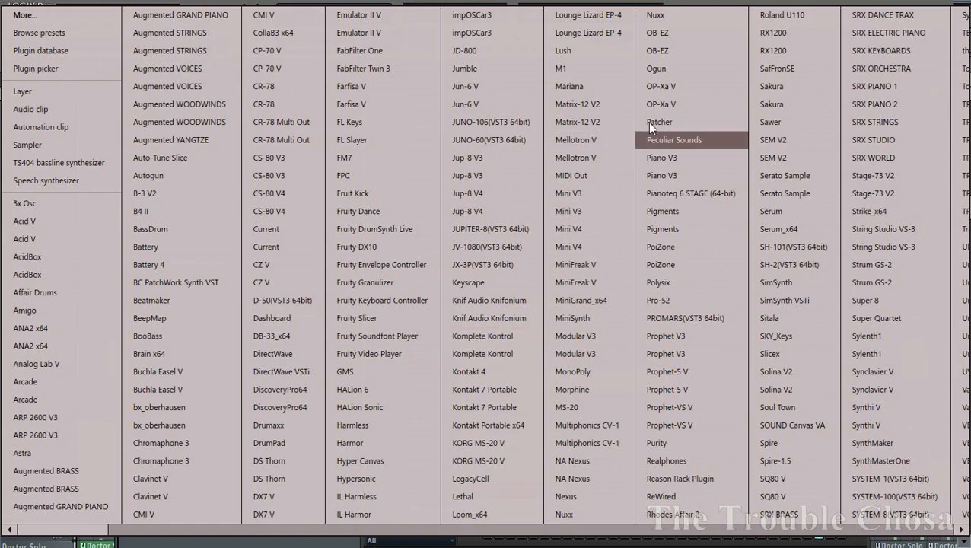
{"action": "left_click", "coordinate": [657, 443]}
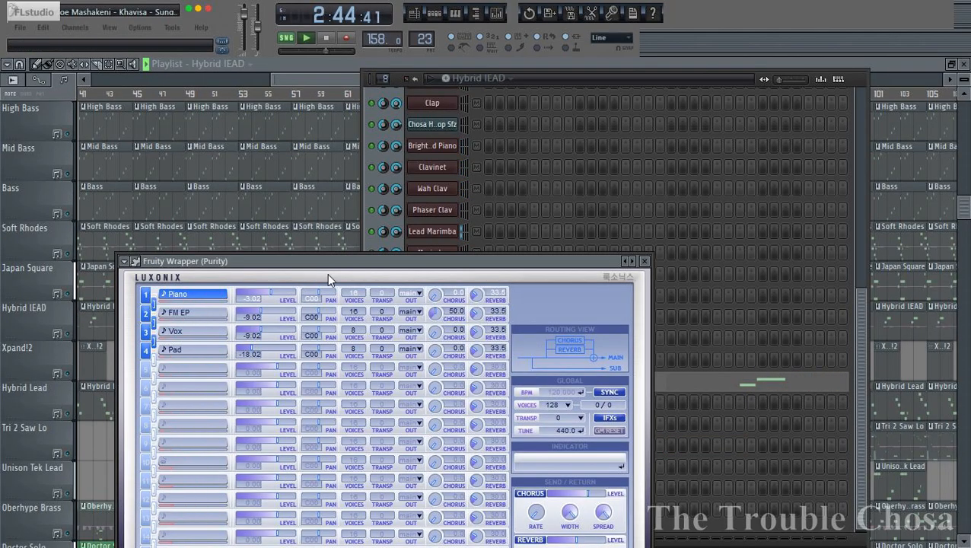
Reopen the Purity instrument, reposition its window so it is fully visible, and show its preset list.
{"action": "left_click", "coordinate": [578, 88]}
{"action": "left_click", "coordinate": [436, 381]}
{"action": "left_click", "coordinate": [437, 380]}
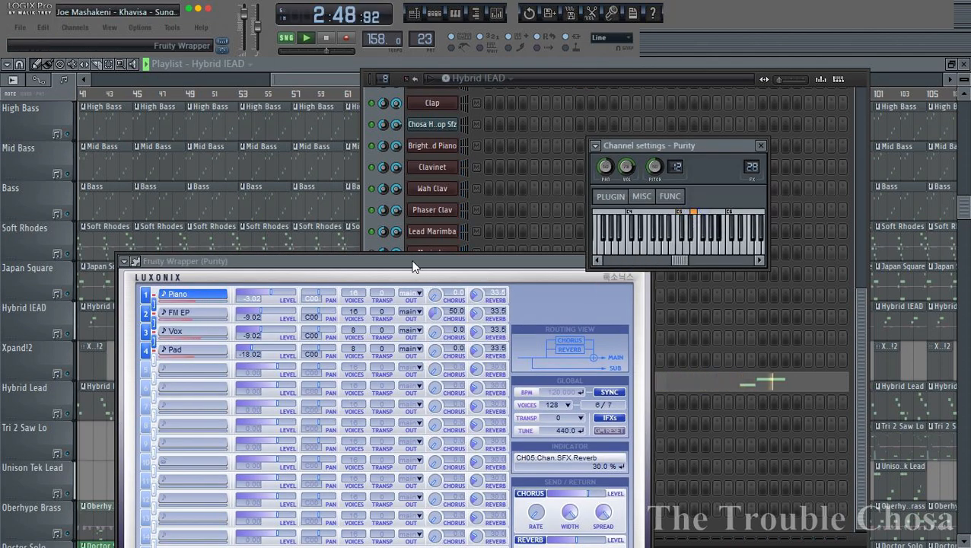
{"action": "left_click_drag", "start_coordinate": [412, 261], "coordinate": [403, 92]}
{"action": "left_click", "coordinate": [467, 454]}
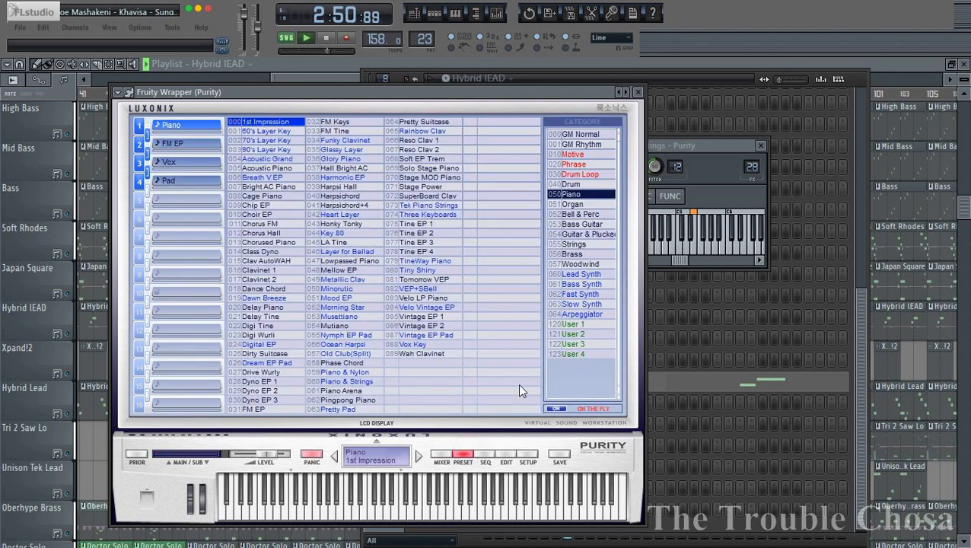
Audition the Lead Synth presets Sine Lead, Smooth Lead and Fat Draken 1 in Purity.
{"action": "left_click", "coordinate": [583, 275]}
{"action": "left_click", "coordinate": [338, 289]}
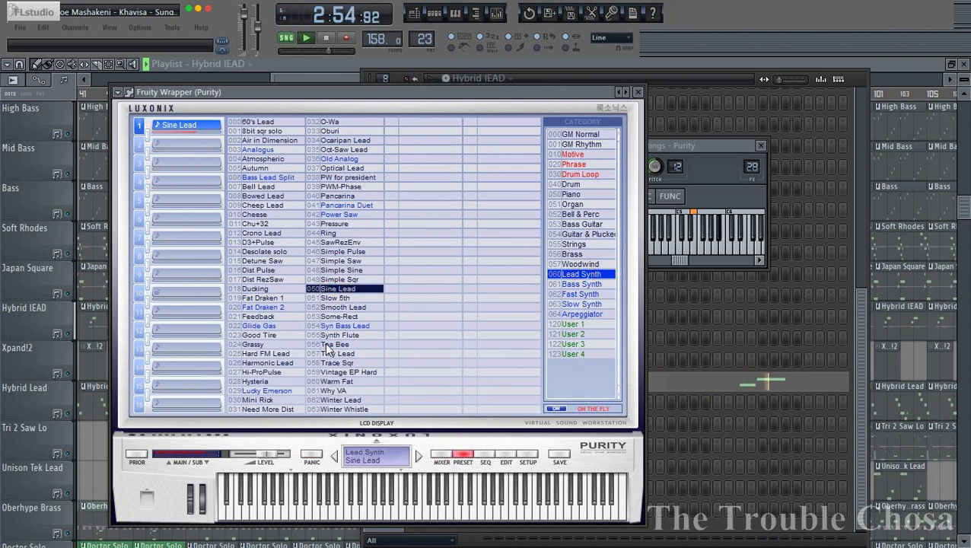
{"action": "left_click", "coordinate": [342, 307]}
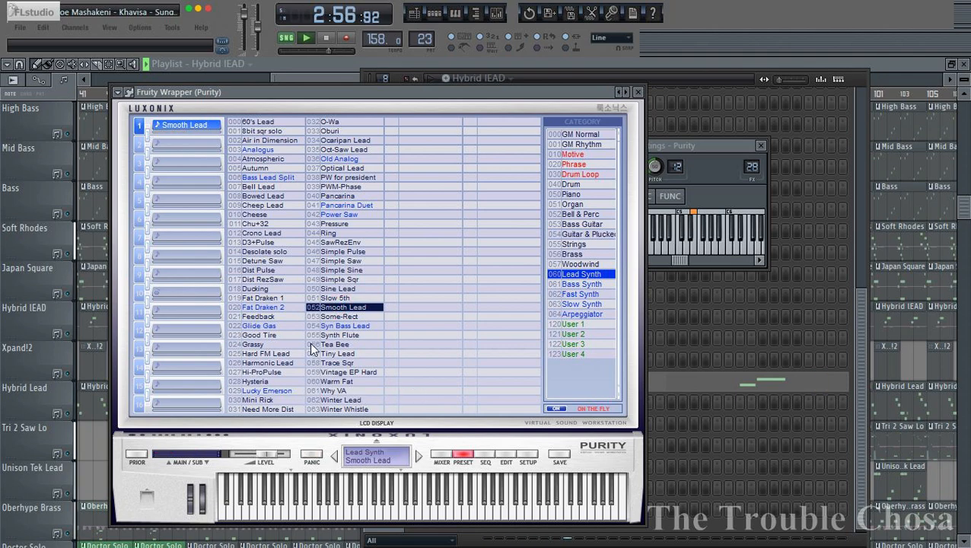
{"action": "left_click", "coordinate": [275, 298]}
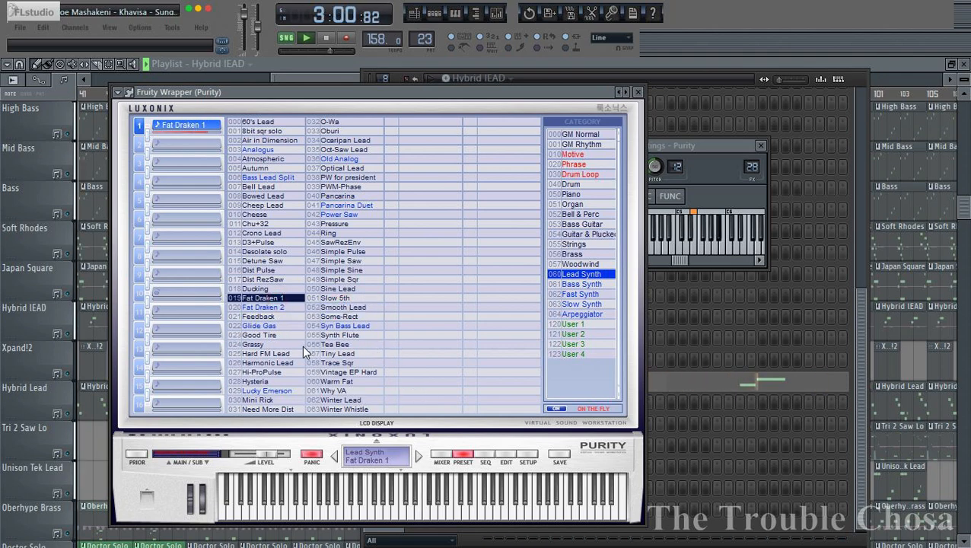
{"action": "left_click", "coordinate": [342, 307]}
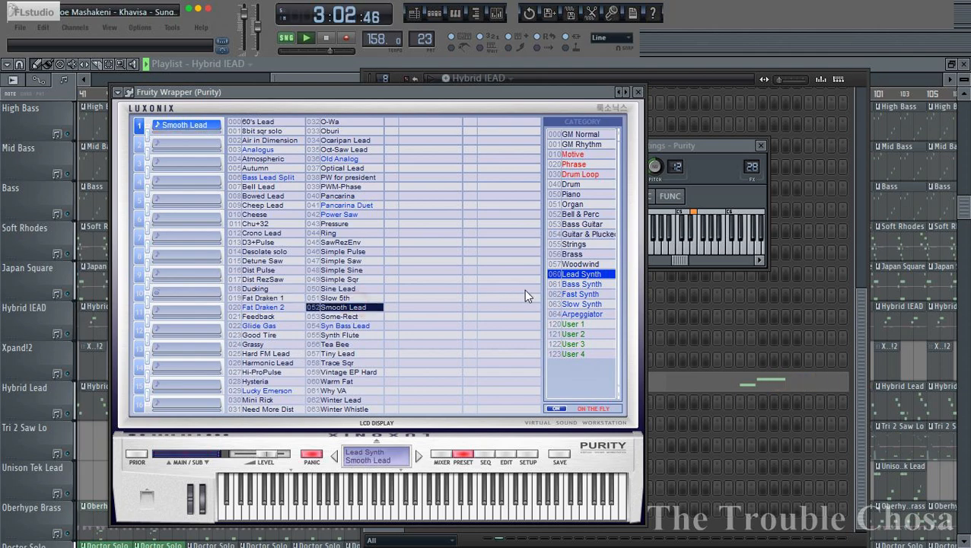
Audition Purity's Woodwind presets, including Woodwind & Strings and Velo Soprano, and load SynFagotto.
{"action": "left_click", "coordinate": [580, 264]}
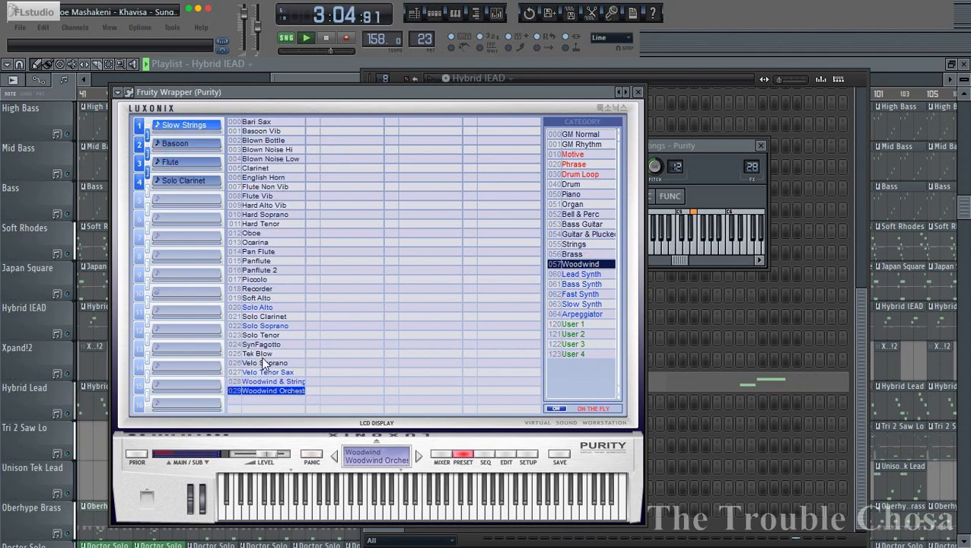
{"action": "left_click", "coordinate": [288, 382]}
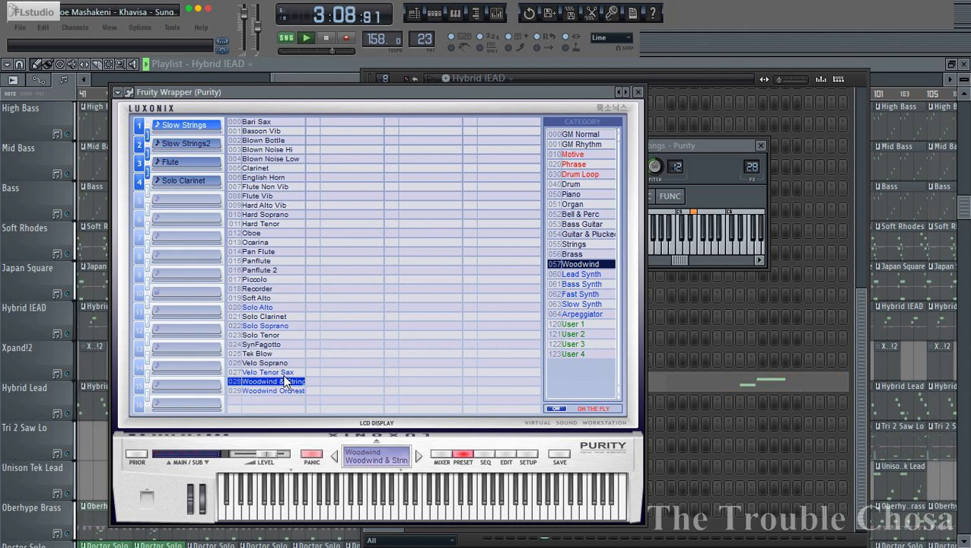
{"action": "left_click", "coordinate": [279, 366]}
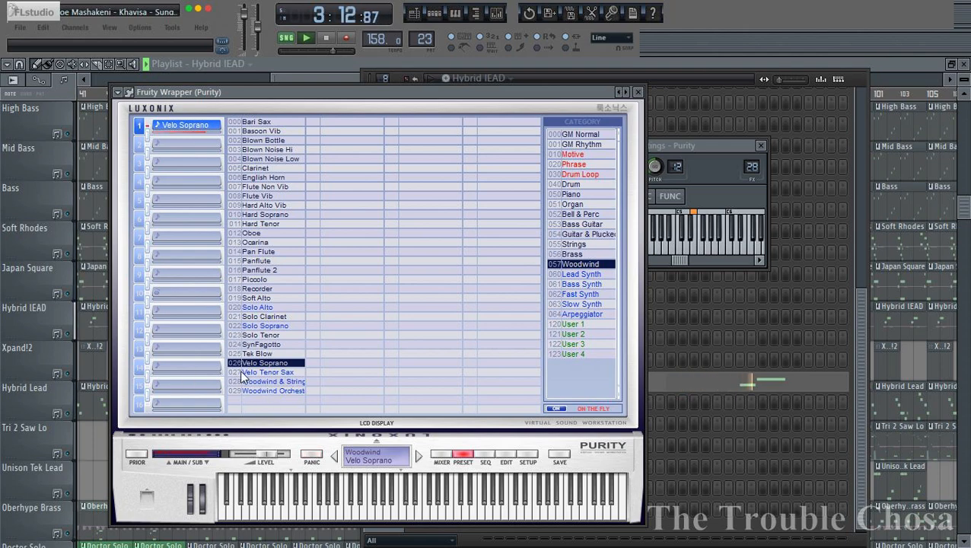
{"action": "left_click", "coordinate": [262, 353]}
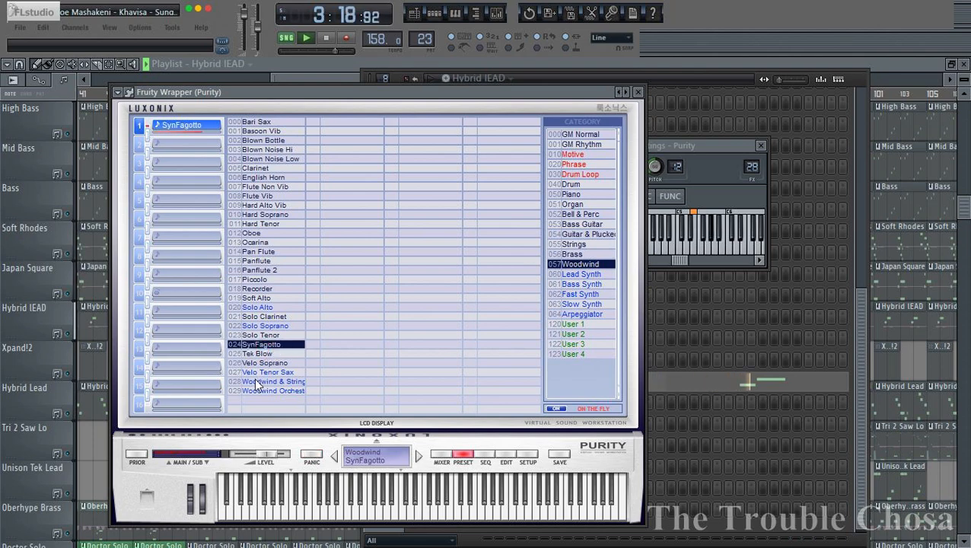
Copy the SynFagotto preset name from Purity's first slot and close the plugin and channel settings windows.
{"action": "double_click", "coordinate": [185, 120]}
{"action": "right_click", "coordinate": [186, 120]}
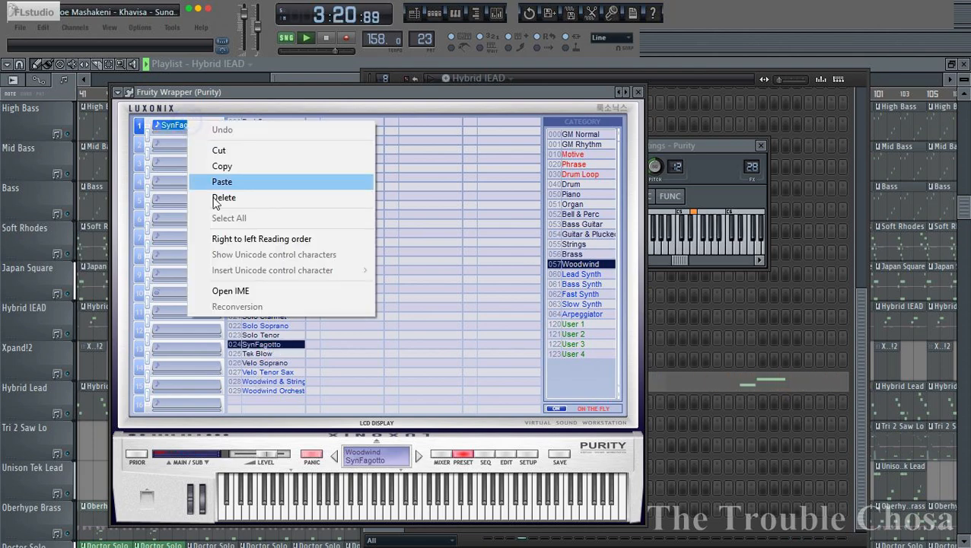
{"action": "left_click", "coordinate": [276, 166]}
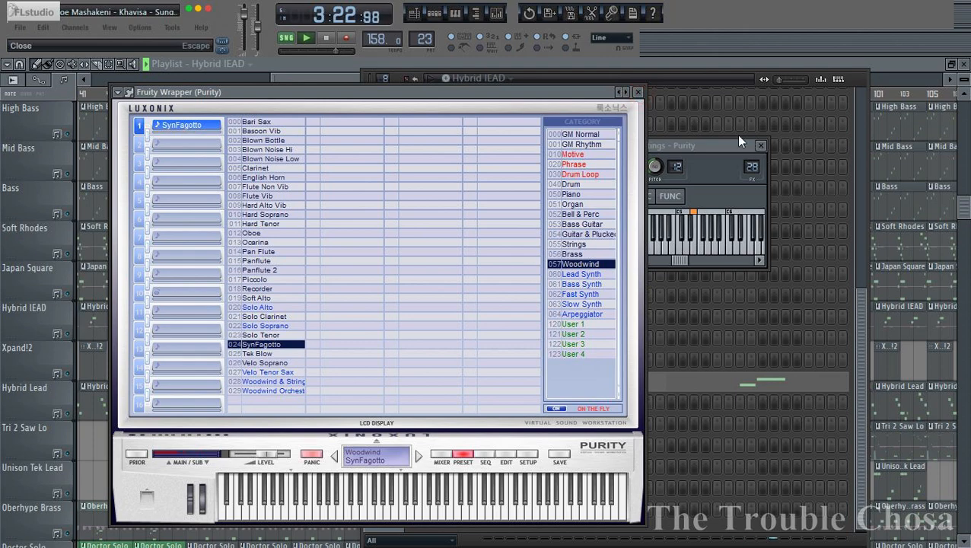
{"action": "left_click", "coordinate": [639, 92]}
{"action": "left_click", "coordinate": [761, 145]}
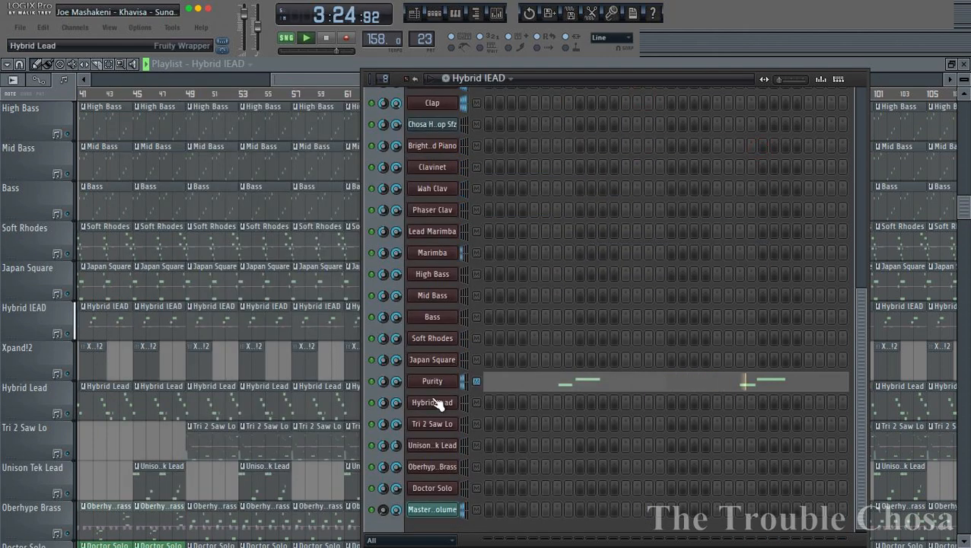
Rename the Purity channel to SynFagotto using the copied preset name.
{"action": "right_click", "coordinate": [449, 381]}
{"action": "left_click", "coordinate": [498, 328]}
{"action": "key", "text": "ctrl+v"}
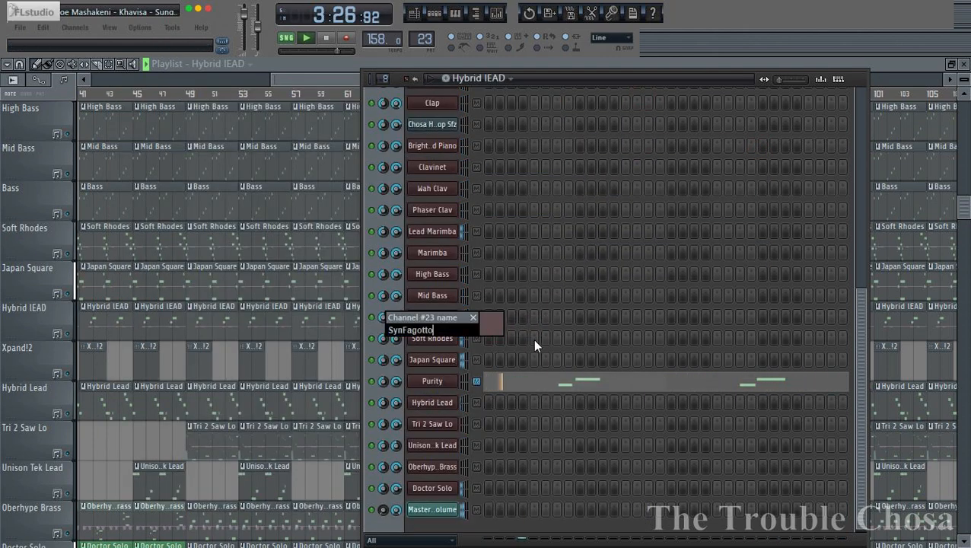
{"action": "key", "text": "Return"}
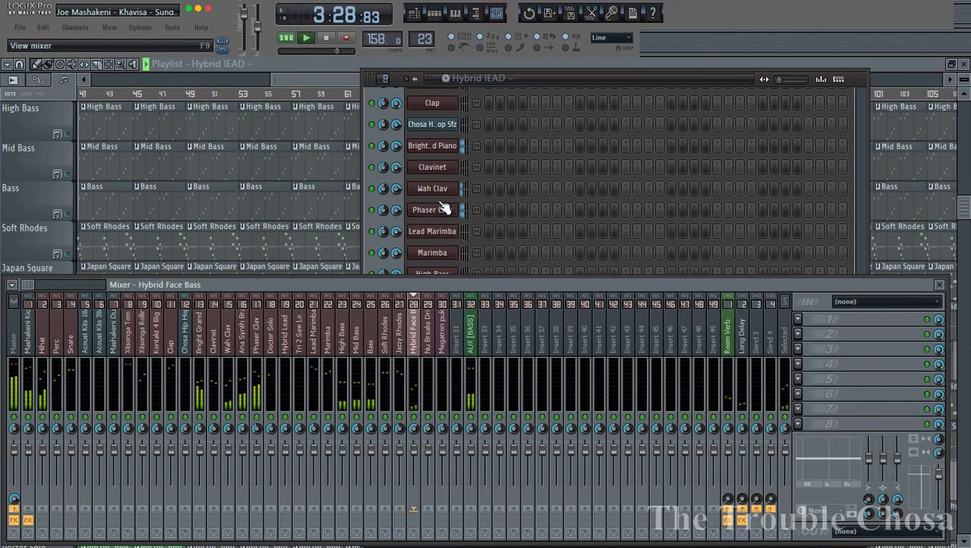
Rename the Hybrid Face Bass mixer track to SynFagotto.
{"action": "key", "text": "F9"}
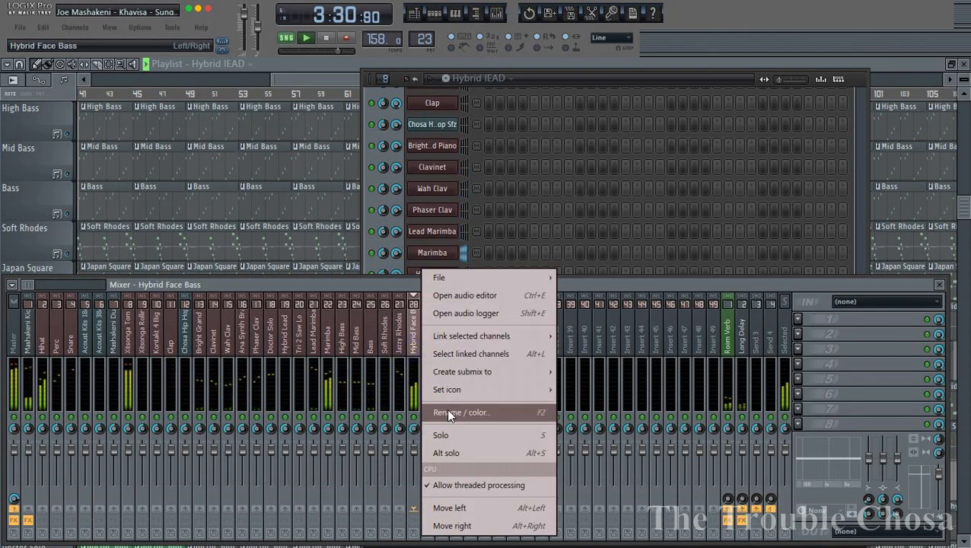
{"action": "left_click", "coordinate": [448, 412]}
{"action": "type", "text": "SynFagotto"}
{"action": "key", "text": "Return"}
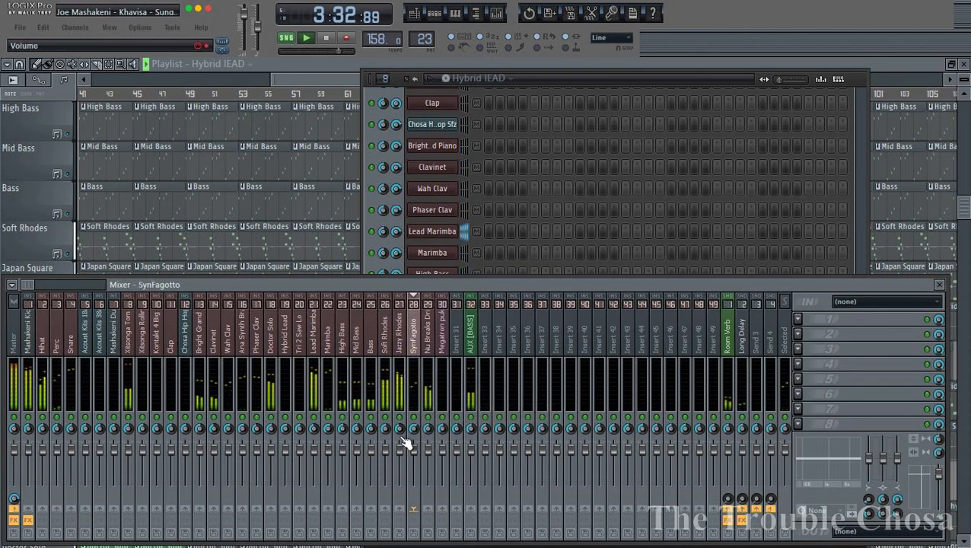
Save the project as a zipped loop file in the Projects folder, replacing the existing Pt 2 archive.
{"action": "key", "text": "ctrl+shift+s"}
{"action": "key", "text": "Return"}
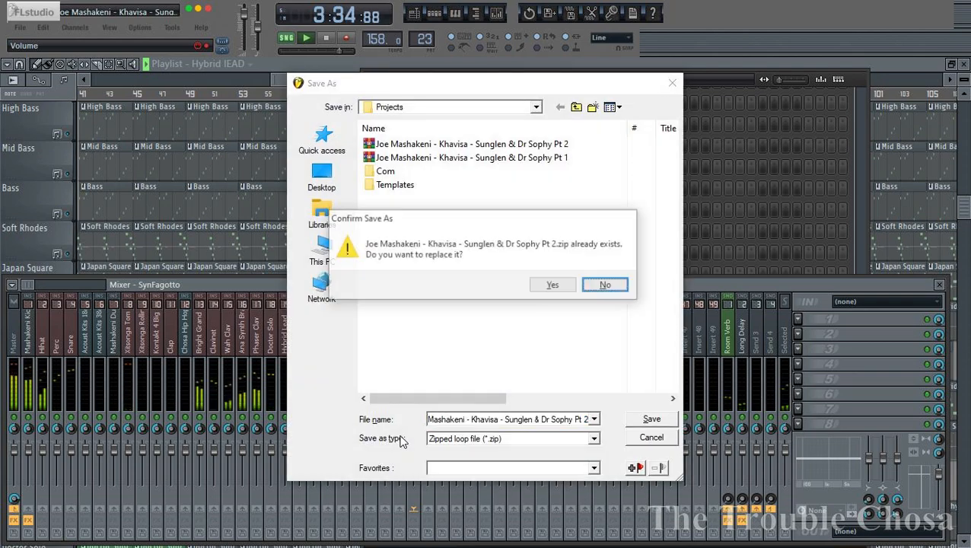
{"action": "key", "text": "Left"}
{"action": "key", "text": "Return"}
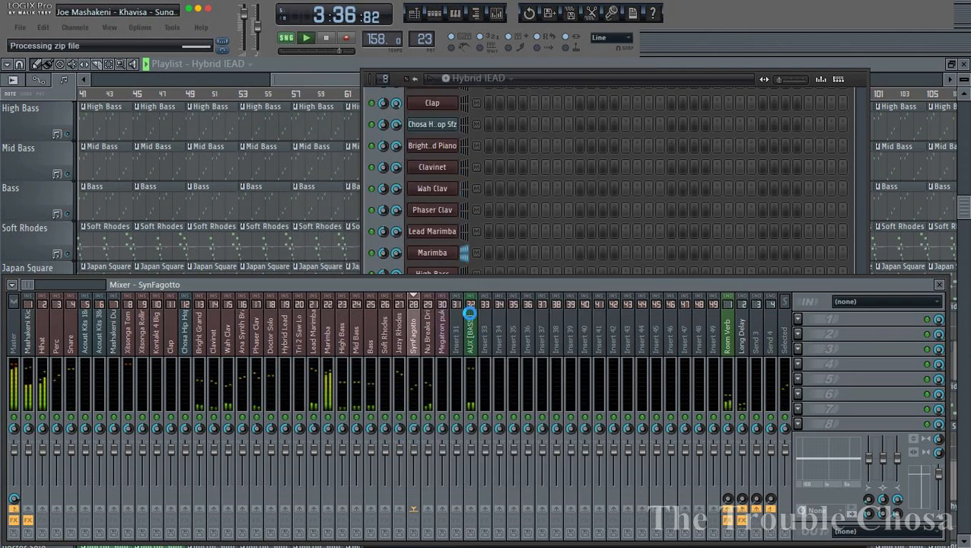
Rename the Hybrid lEAD pattern to SynFagotto and return to the full playlist.
{"action": "left_click", "coordinate": [492, 80]}
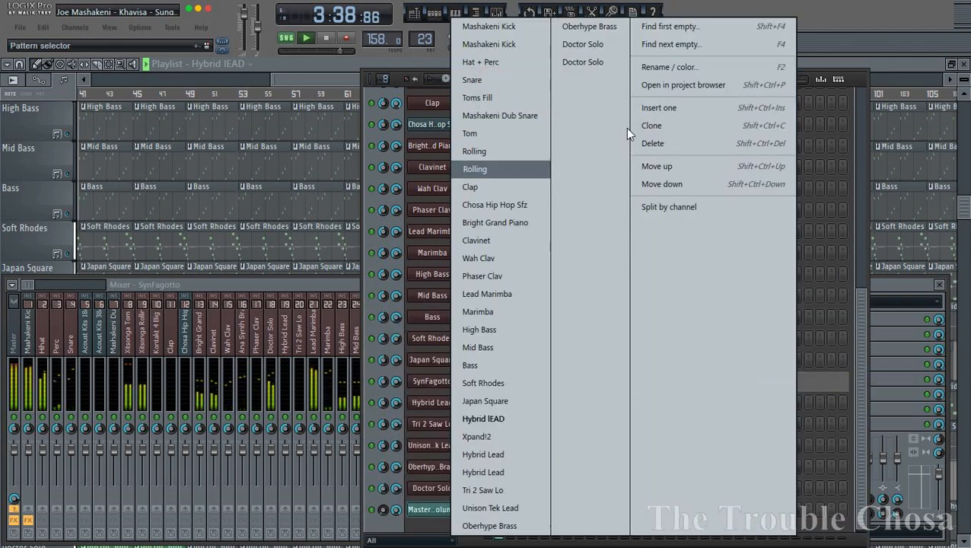
{"action": "left_click", "coordinate": [654, 69]}
{"action": "type", "text": "SynFagotto"}
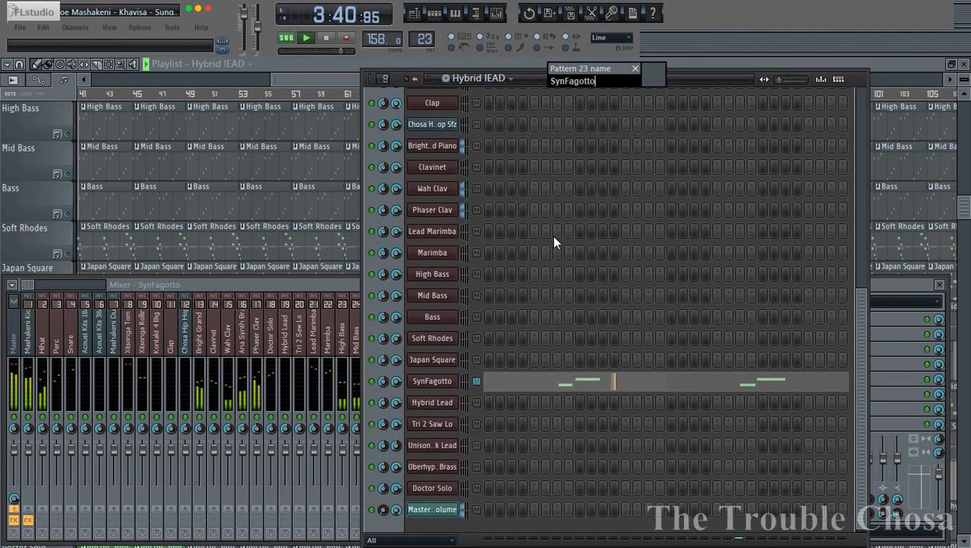
{"action": "key", "text": "Return"}
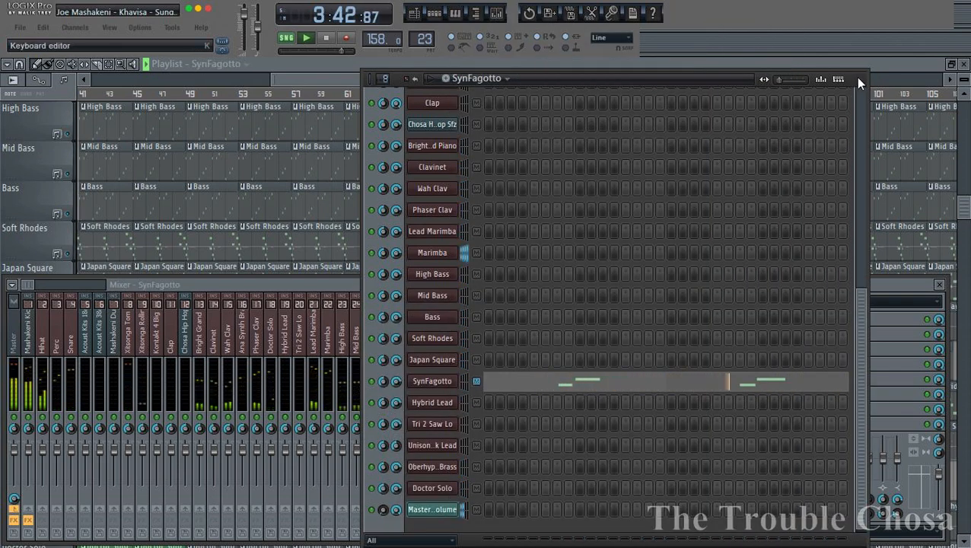
{"action": "left_click", "coordinate": [914, 65]}
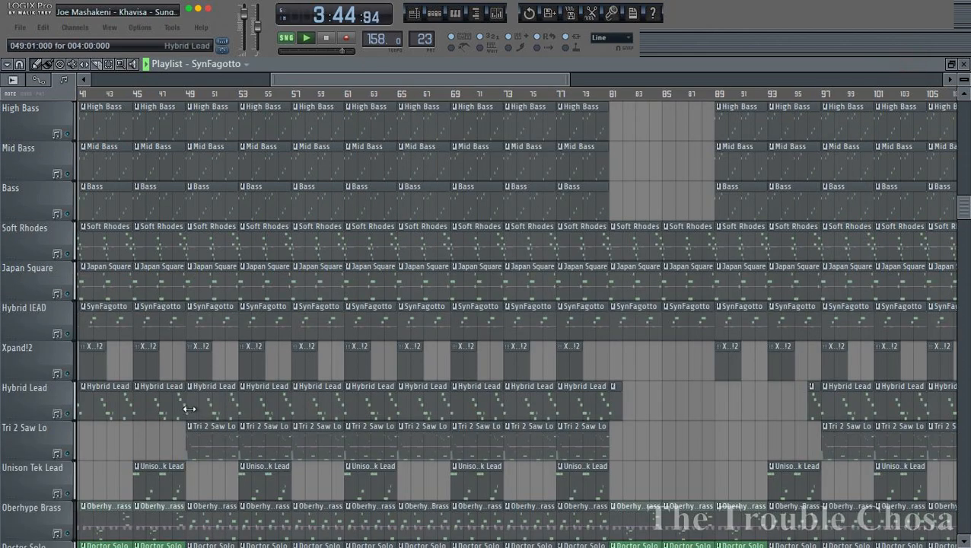
Save the project with the renamed pattern, overwriting the Pt 2 zipped loop file again.
{"action": "key", "text": "ctrl+shift+s"}
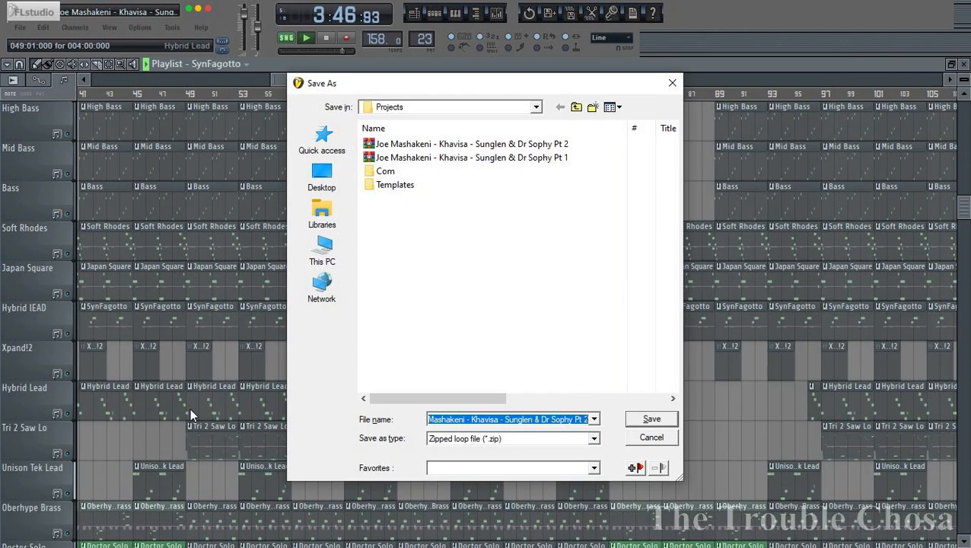
{"action": "key", "text": "Return"}
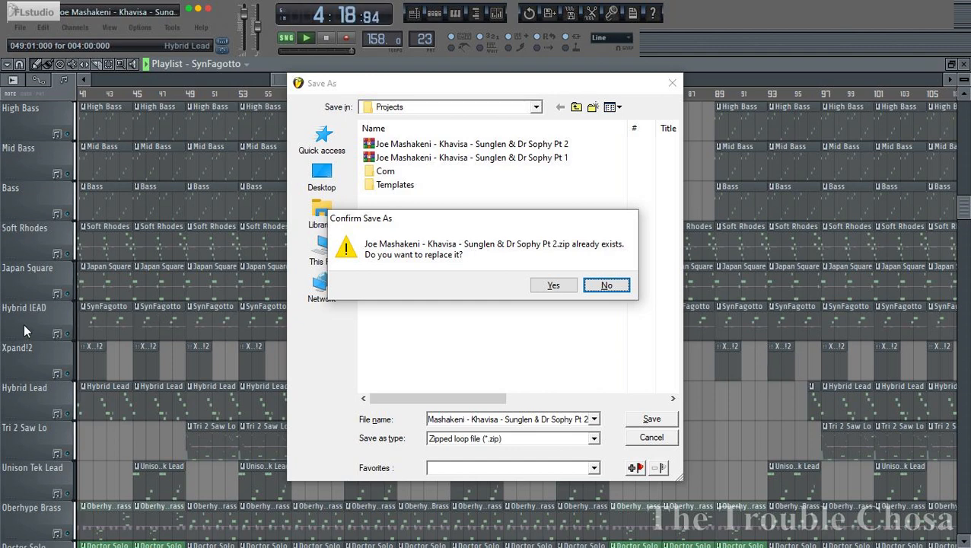
{"action": "left_click", "coordinate": [553, 286]}
Inspect the instruments of the Bright Grand Piano, Clavinet, Wah Clav and Phaser Clav channels.
{"action": "scroll", "coordinate": [470, 97], "scroll_direction": "down", "scroll_amount": 3}
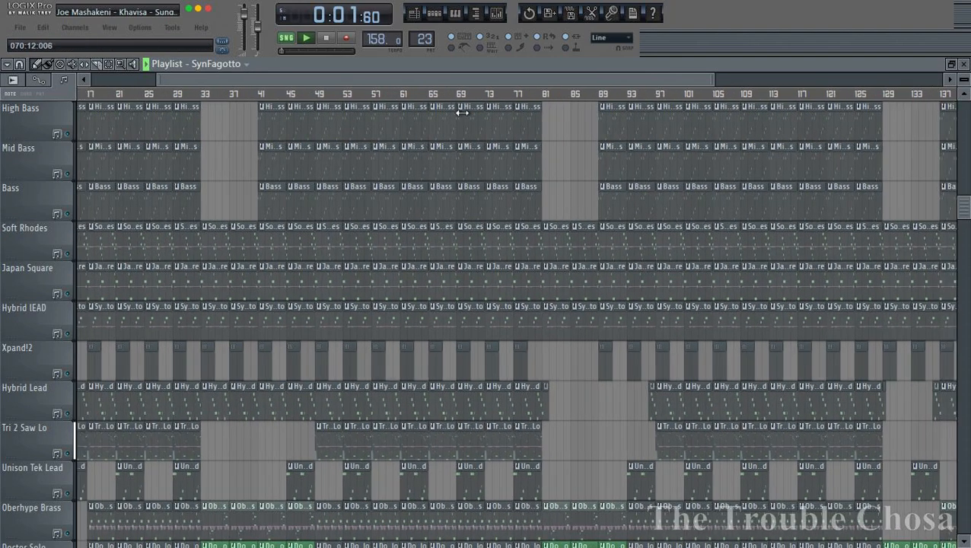
{"action": "left_click", "coordinate": [434, 13]}
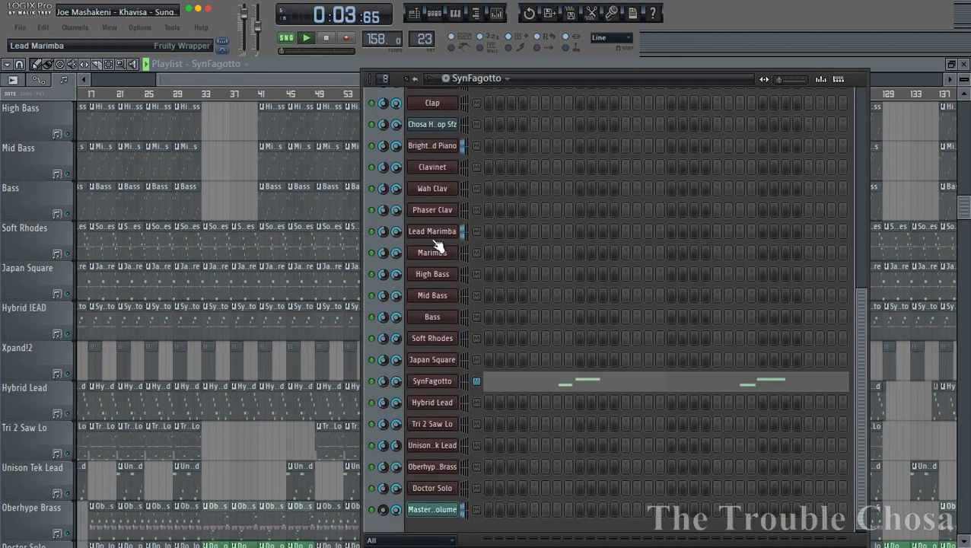
{"action": "left_click", "coordinate": [438, 149]}
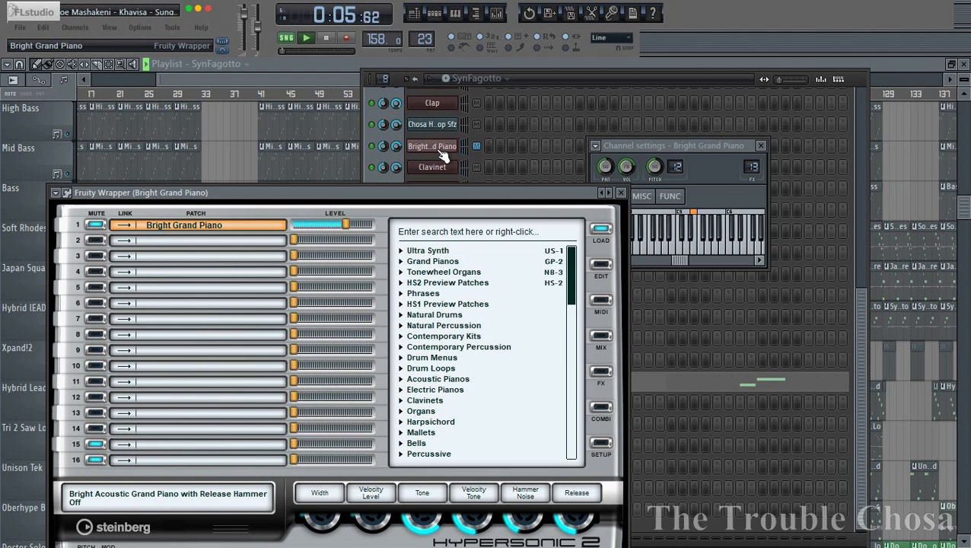
{"action": "left_click", "coordinate": [441, 169]}
{"action": "left_click", "coordinate": [440, 169]}
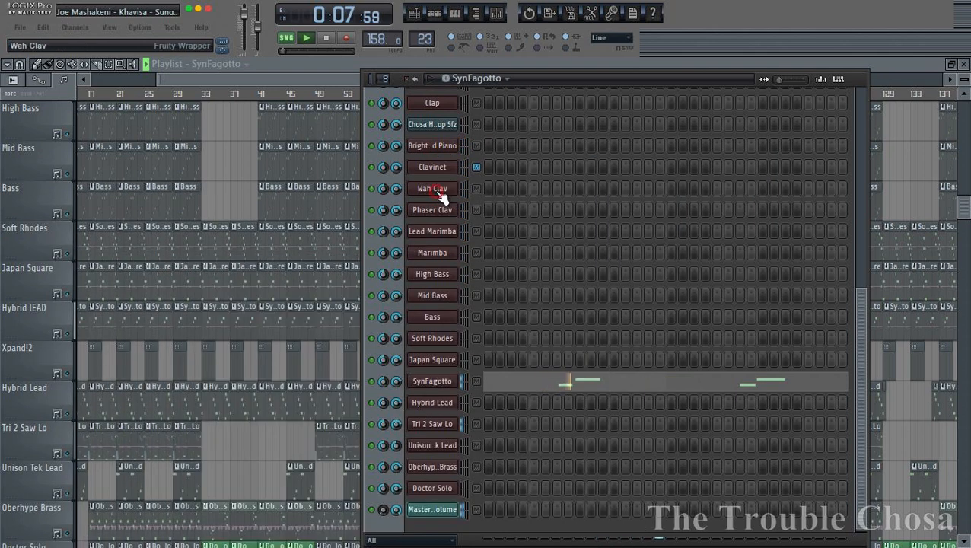
{"action": "left_click", "coordinate": [441, 191]}
{"action": "left_click", "coordinate": [441, 191]}
{"action": "left_click", "coordinate": [440, 211]}
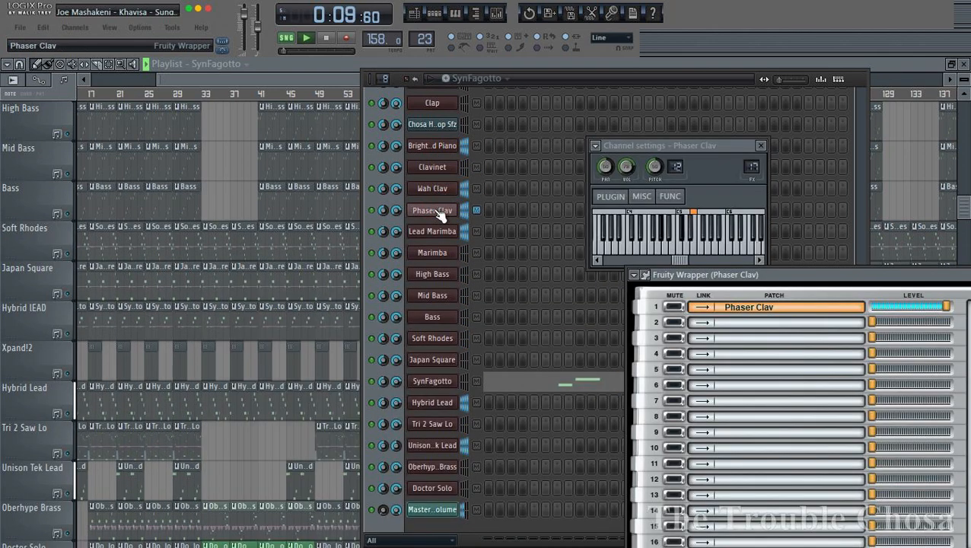
{"action": "left_click_drag", "start_coordinate": [719, 279], "coordinate": [354, 122]}
{"action": "left_click", "coordinate": [837, 118]}
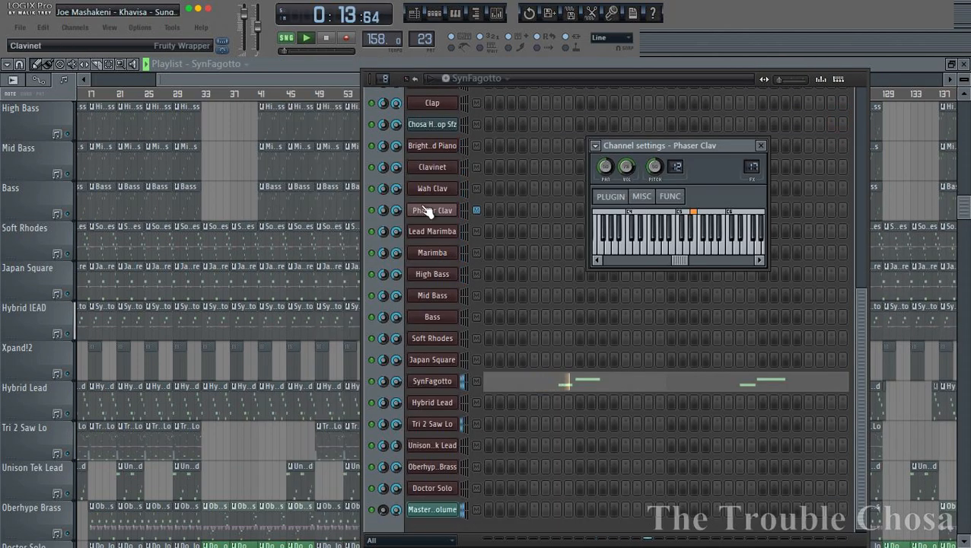
{"action": "left_click", "coordinate": [426, 210]}
{"action": "left_click", "coordinate": [426, 210]}
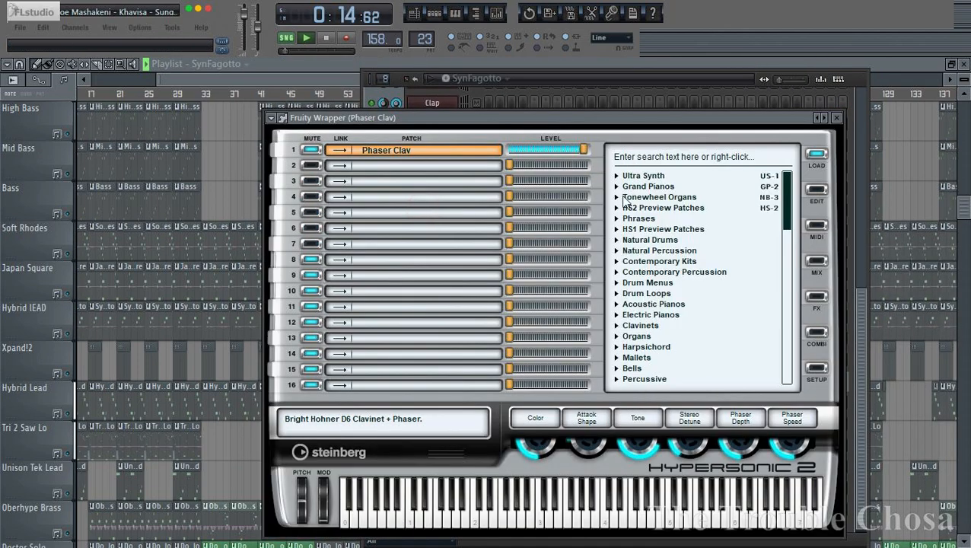
{"action": "left_click", "coordinate": [835, 118]}
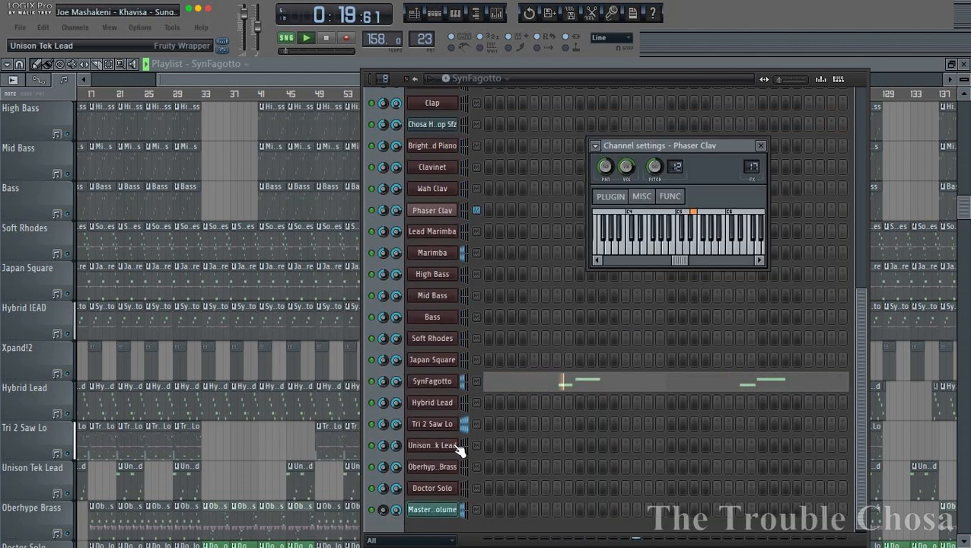
Check the Hybrid Lead channel's plugin, switch to pattern 25, and replace the channel's instrument with Purity.
{"action": "left_click", "coordinate": [443, 402]}
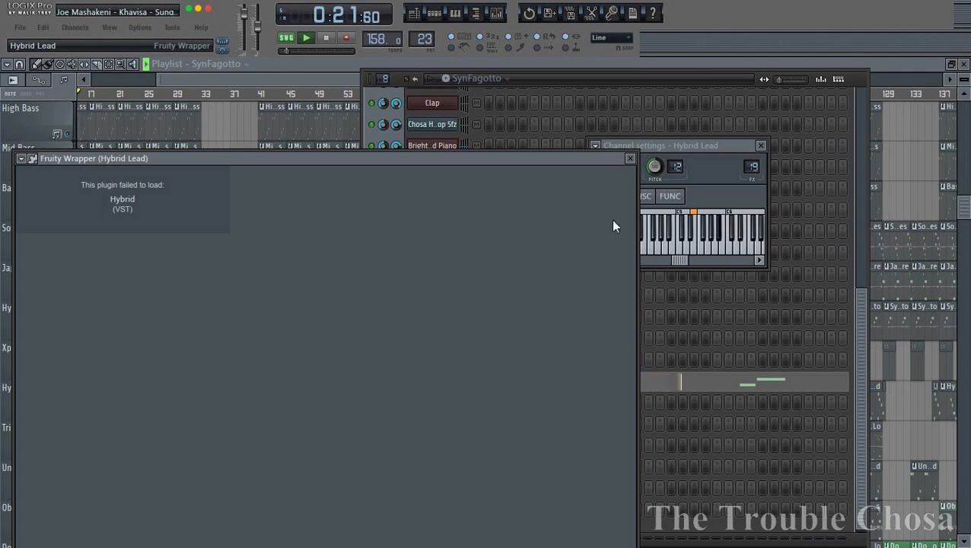
{"action": "left_click", "coordinate": [629, 159]}
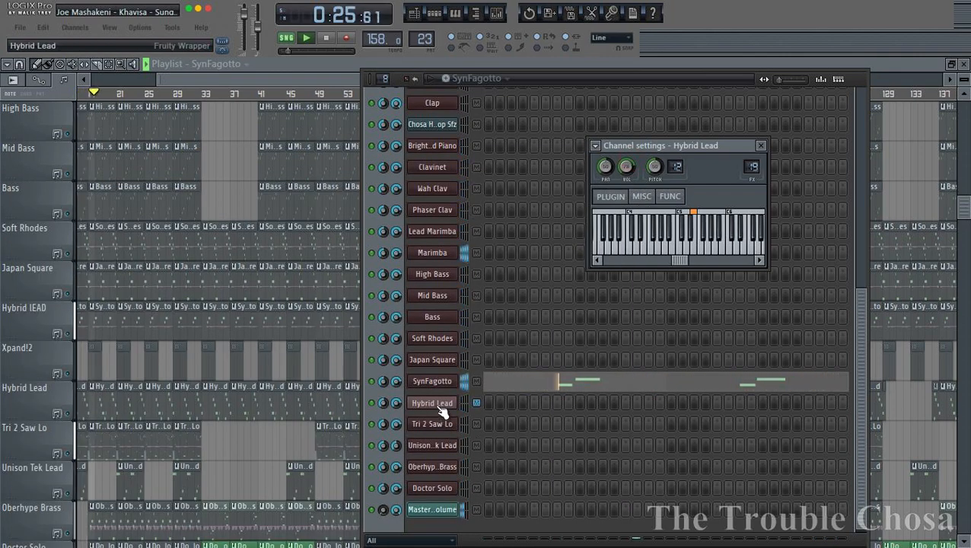
{"action": "key", "text": "KP_Add"}
{"action": "key", "text": "KP_Add"}
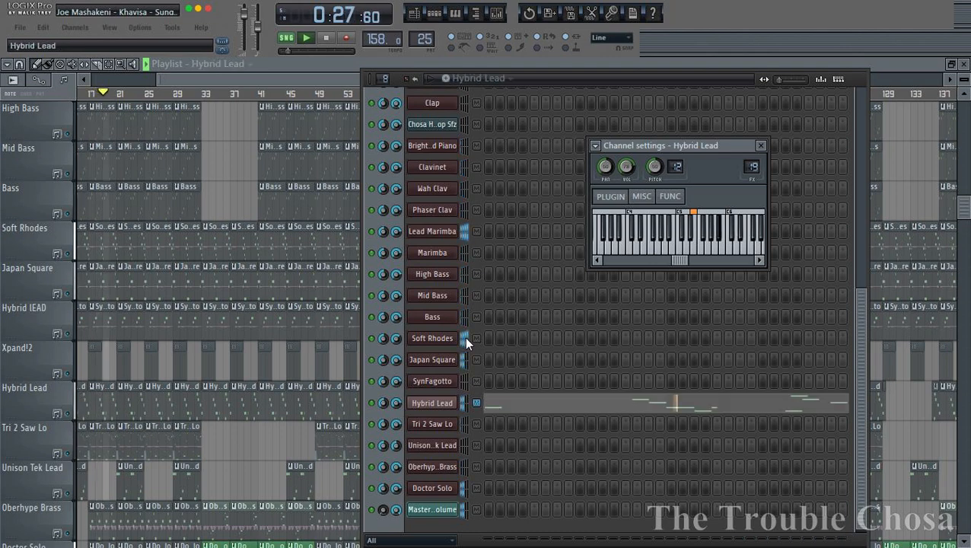
{"action": "right_click", "coordinate": [438, 410]}
{"action": "mouse_move", "coordinate": [457, 490]}
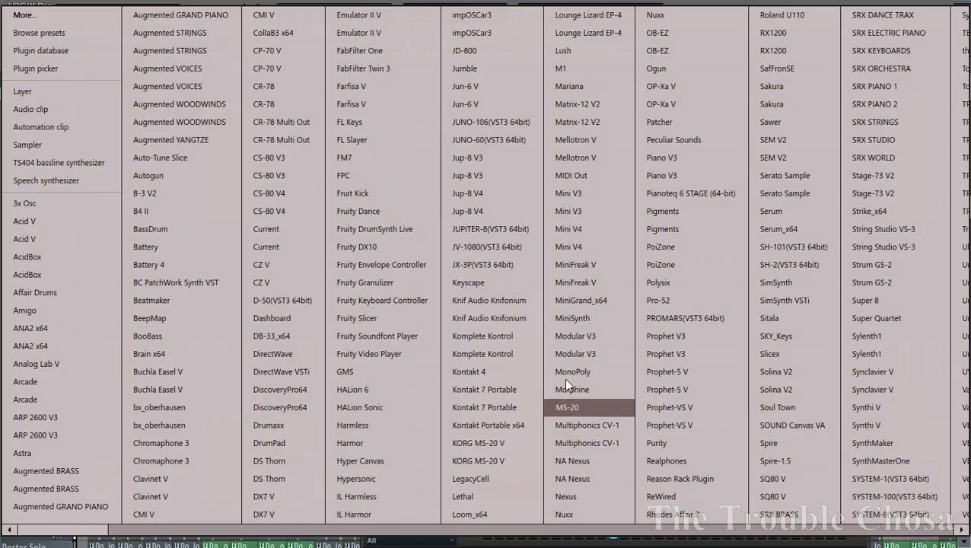
{"action": "left_click", "coordinate": [660, 443]}
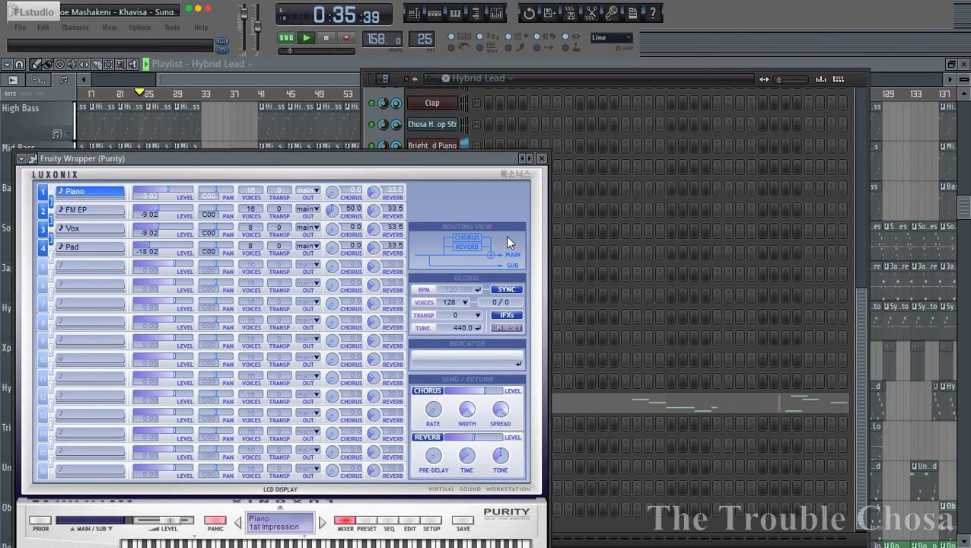
{"action": "left_click", "coordinate": [541, 158]}
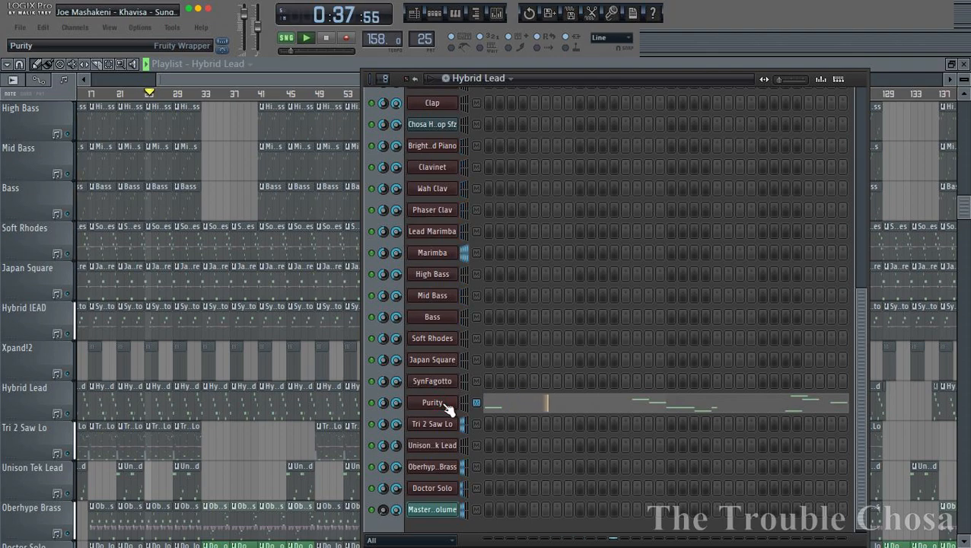
Reopen the new Purity instrument and load the Accordion 4 preset from the Organ category.
{"action": "left_click", "coordinate": [444, 408]}
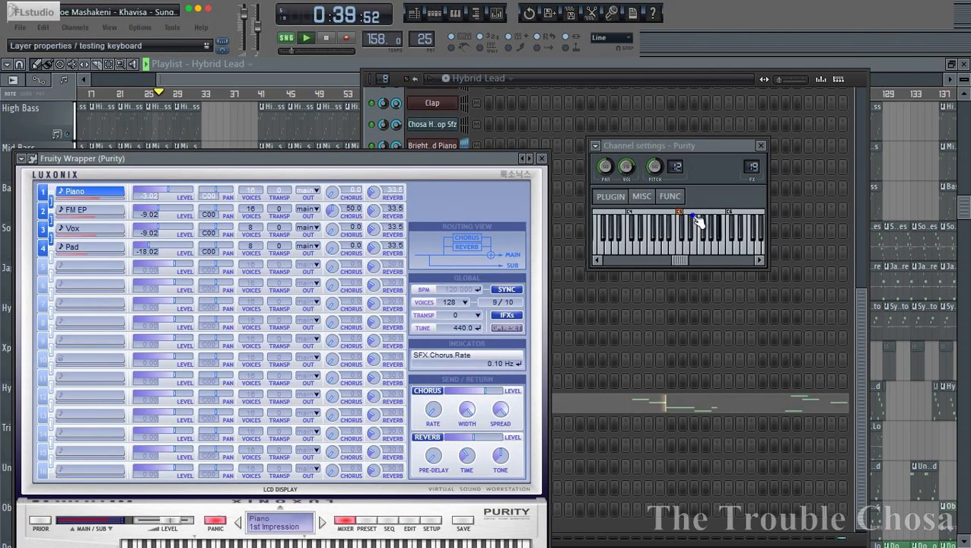
{"action": "left_click", "coordinate": [367, 522]}
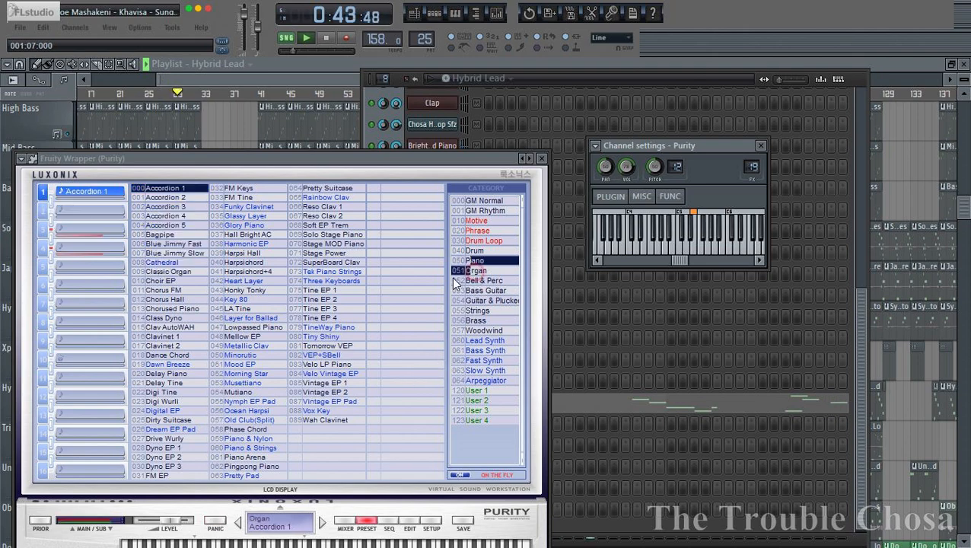
{"action": "left_click", "coordinate": [476, 270]}
{"action": "left_click", "coordinate": [164, 215]}
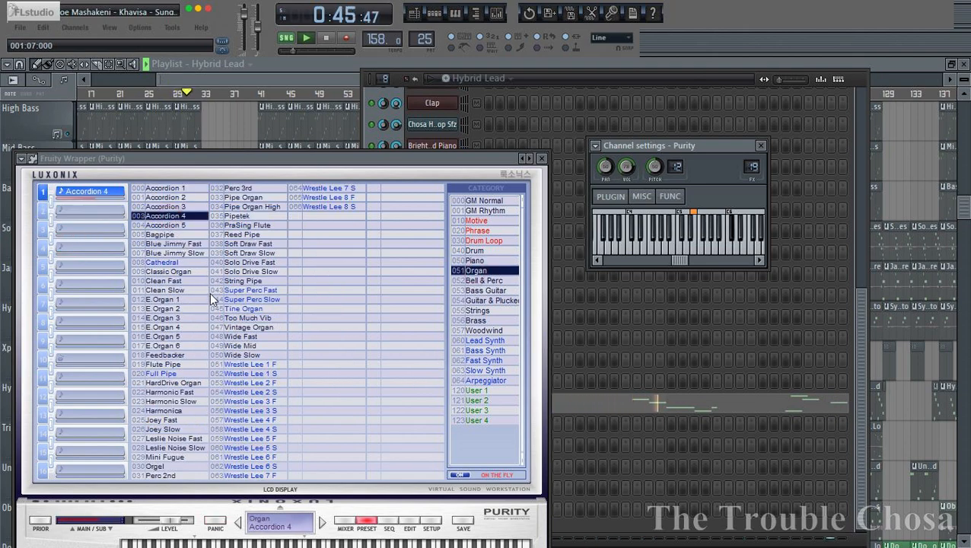
Solo the new Purity channel and unmute the SynFagotto channel alongside it.
{"action": "left_click", "coordinate": [577, 77]}
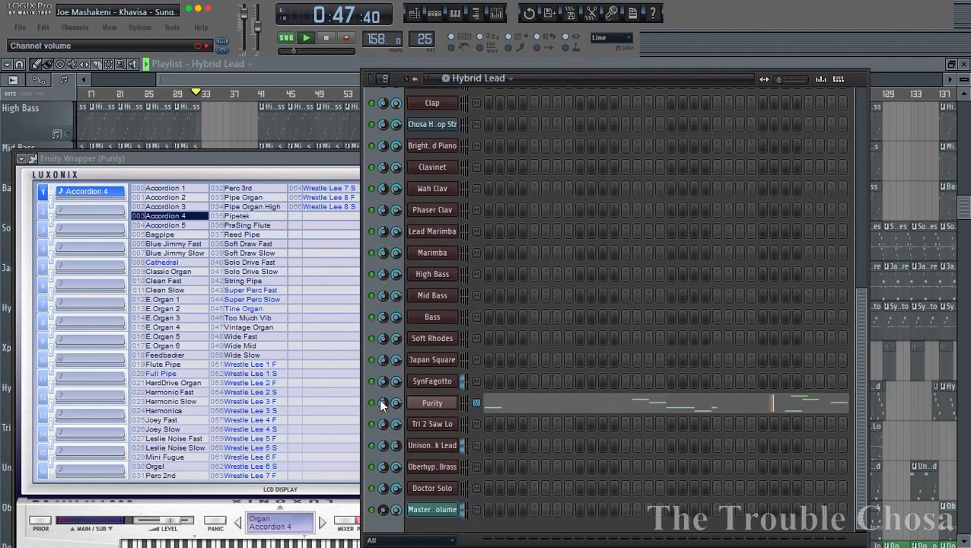
{"action": "right_click", "coordinate": [371, 402]}
{"action": "left_click", "coordinate": [392, 328]}
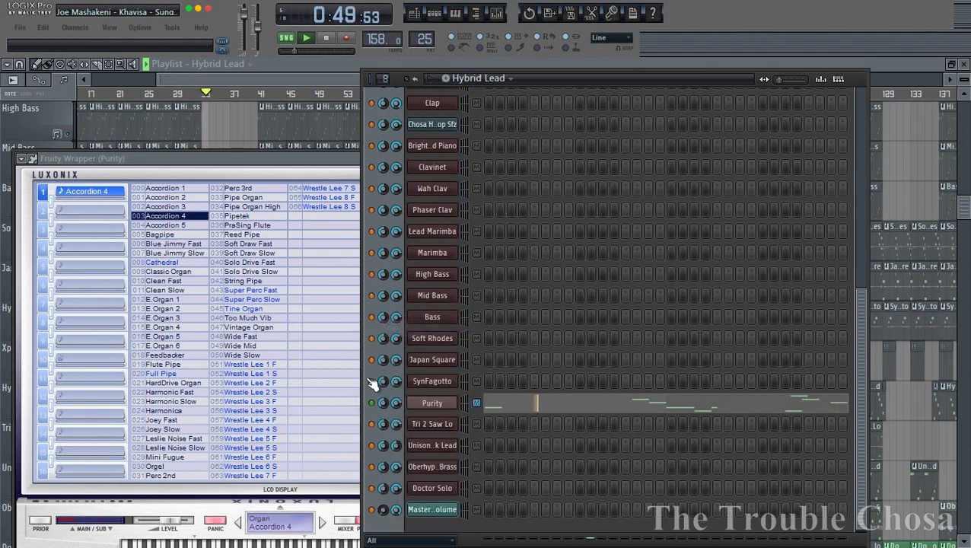
{"action": "left_click", "coordinate": [371, 381]}
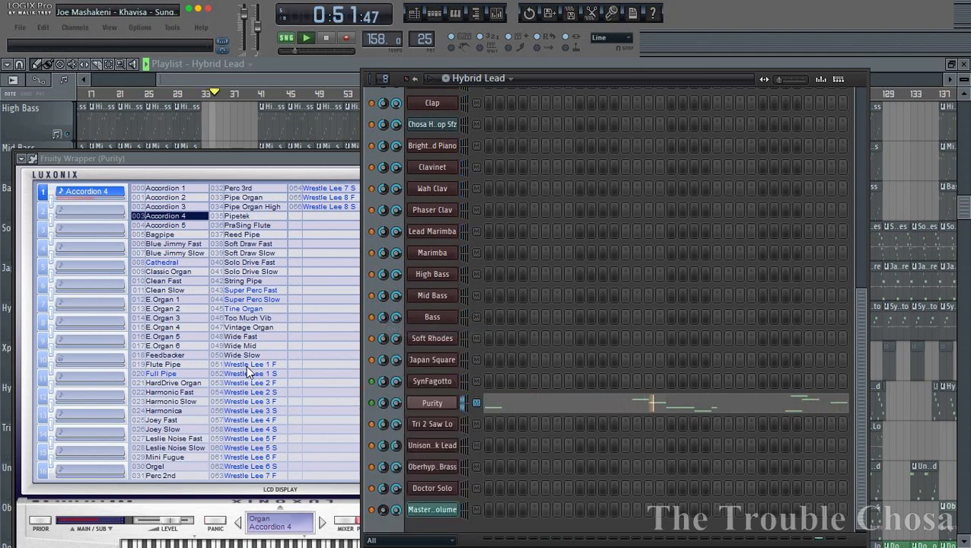
Audition the E.Organ 1 and Vintage Organ presets and the Lead Synth category on the Purity channel.
{"action": "left_click", "coordinate": [166, 300]}
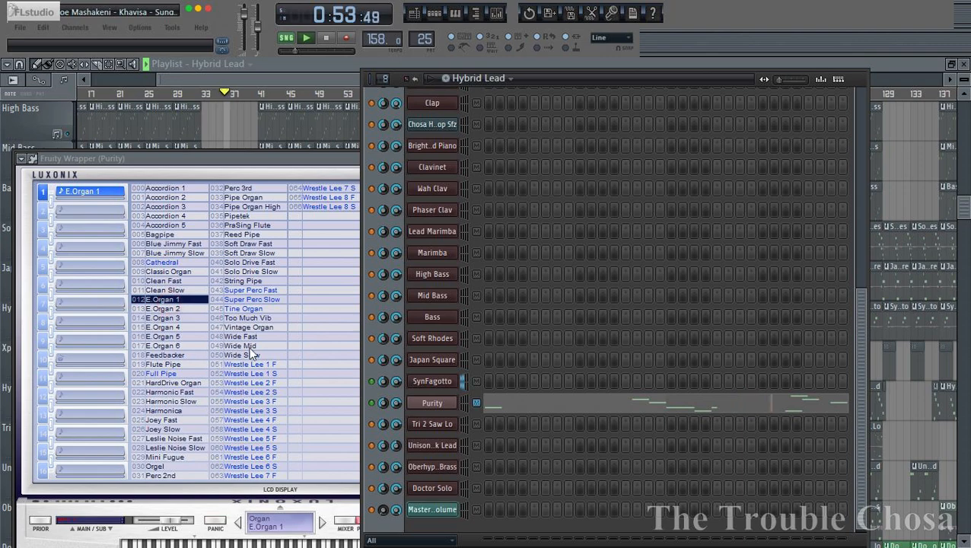
{"action": "left_click", "coordinate": [256, 327]}
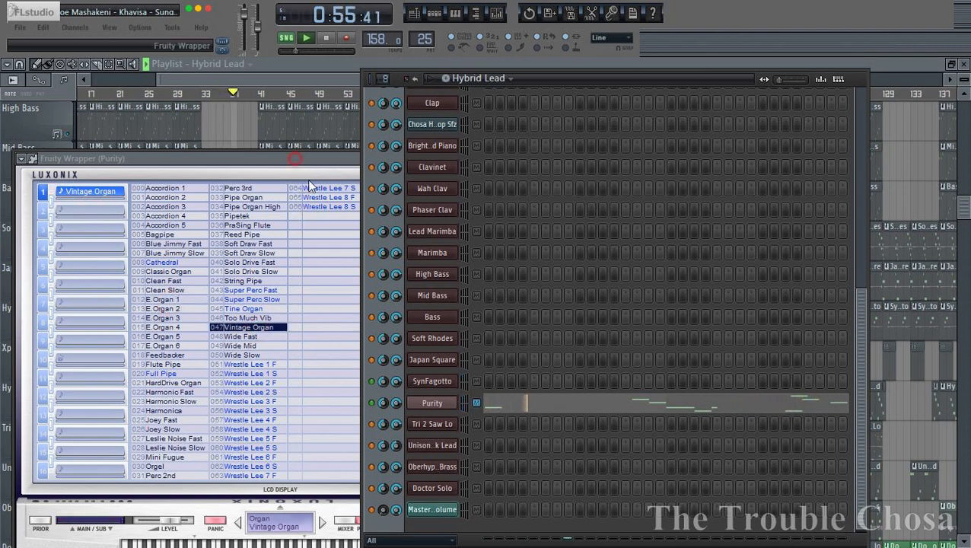
{"action": "left_click", "coordinate": [309, 186]}
{"action": "left_click", "coordinate": [485, 340]}
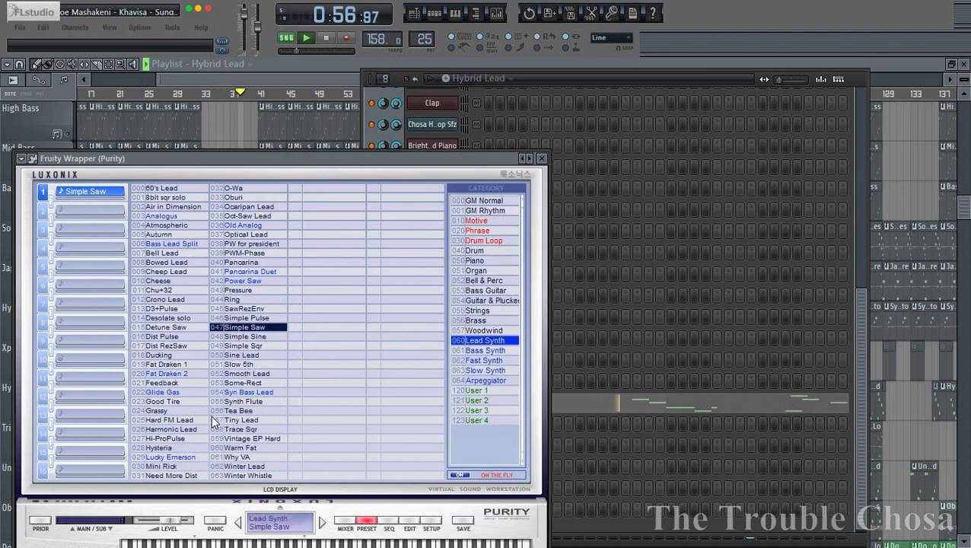
Switch Purity to the Woodwind category and audition Pan Flute, Woodwind Orchestra, Piccolo and Ocarina.
{"action": "left_click", "coordinate": [485, 330]}
{"action": "left_click", "coordinate": [162, 318]}
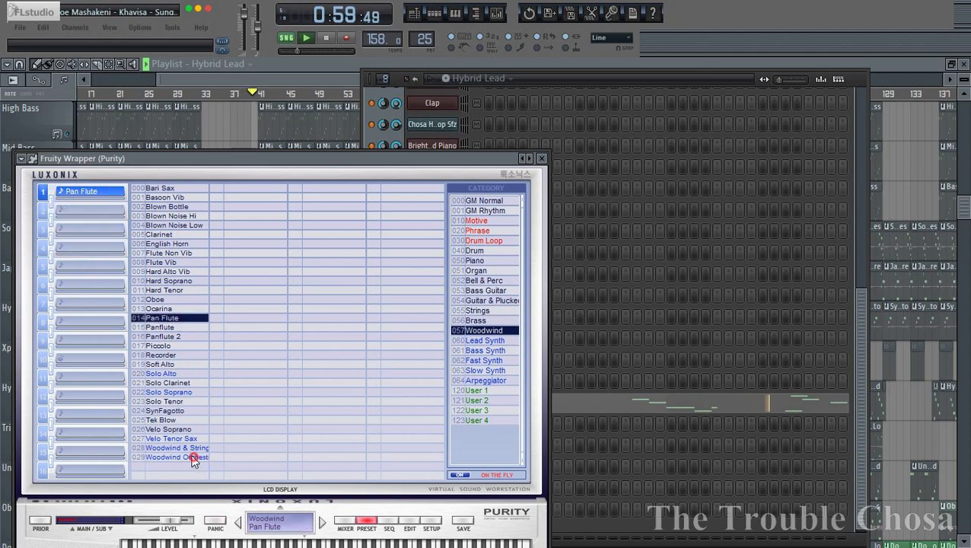
{"action": "left_click", "coordinate": [194, 457]}
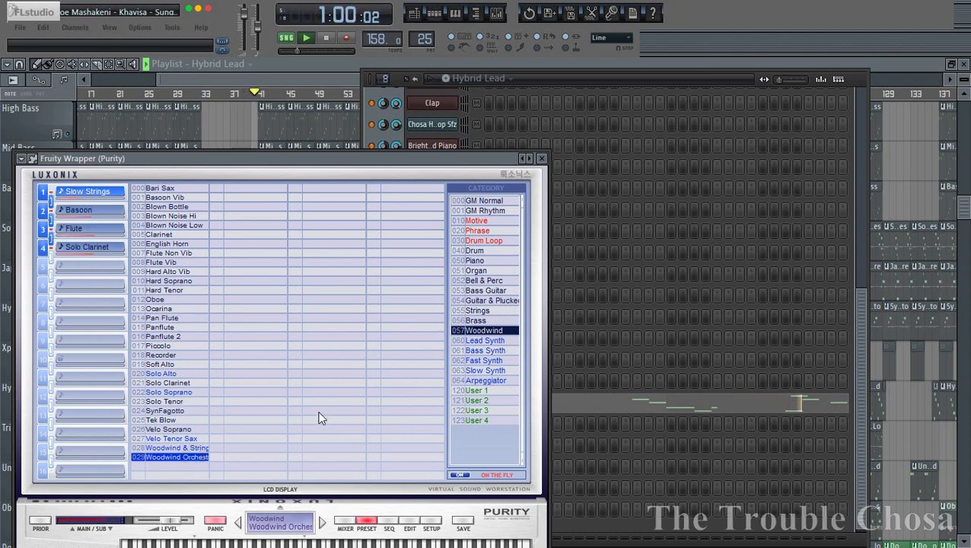
{"action": "left_click", "coordinate": [163, 347]}
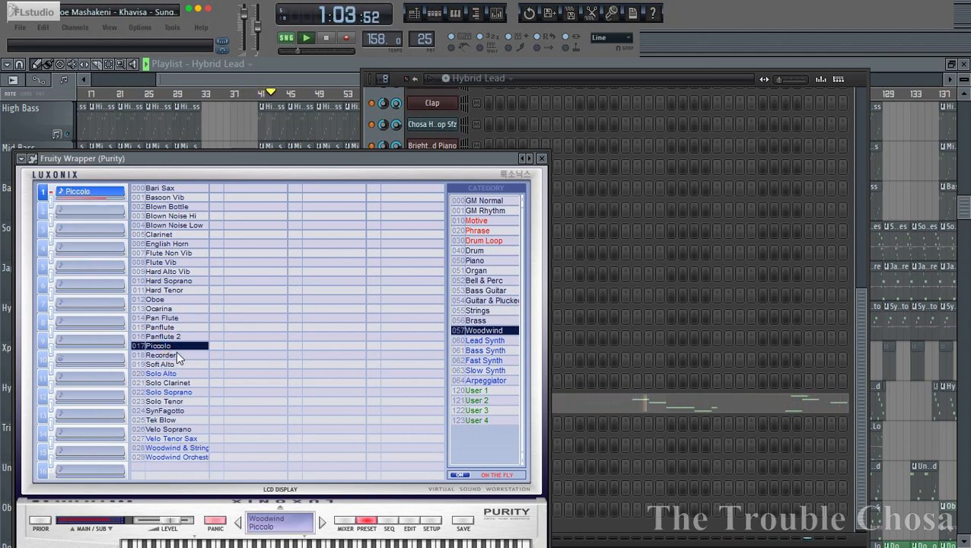
{"action": "left_click", "coordinate": [162, 309]}
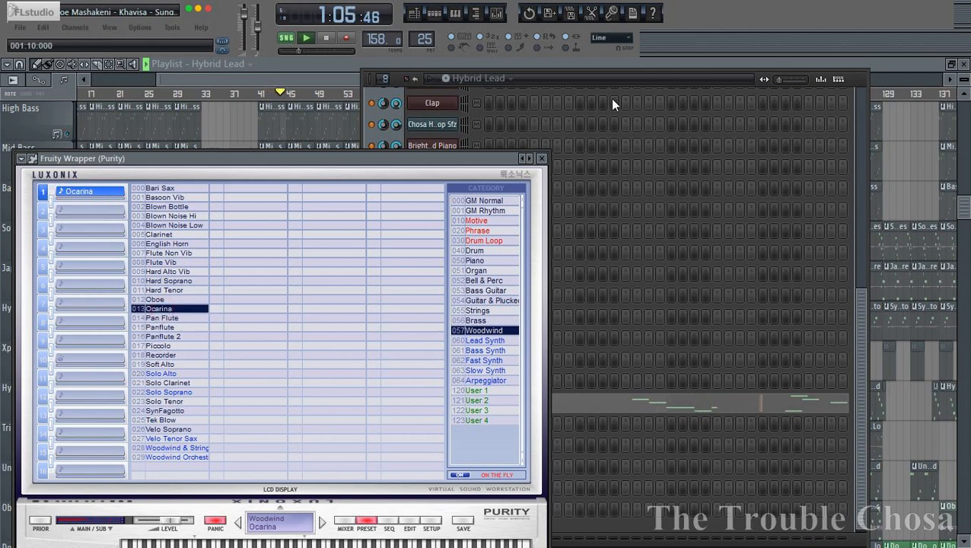
{"action": "left_click", "coordinate": [616, 79]}
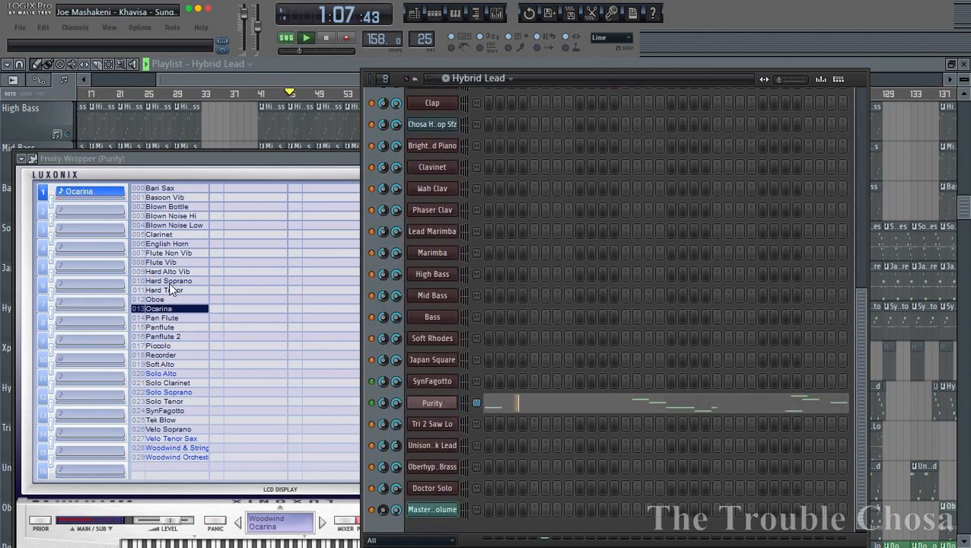
Audition the English Horn and Hard Soprano woodwind presets, and load Blown Bottle.
{"action": "left_click", "coordinate": [172, 245]}
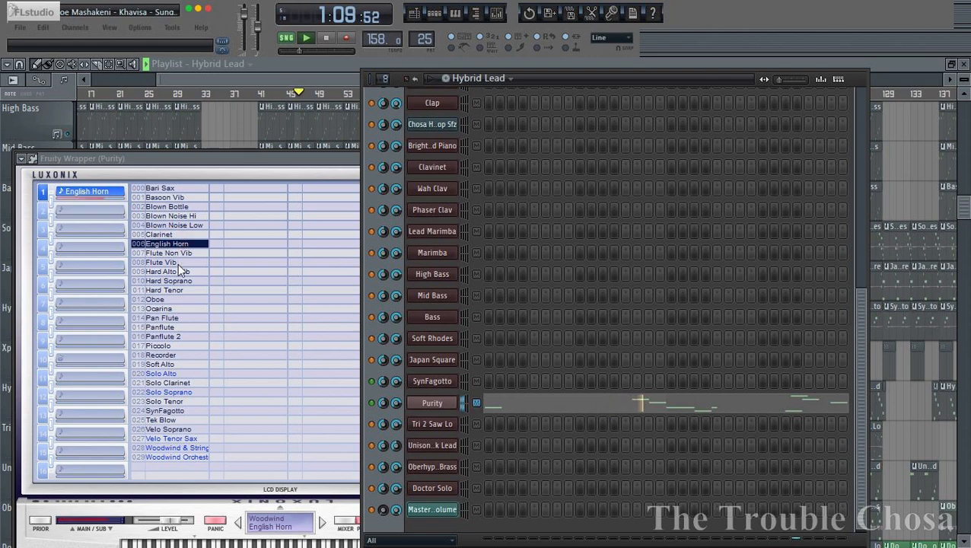
{"action": "left_click", "coordinate": [173, 282]}
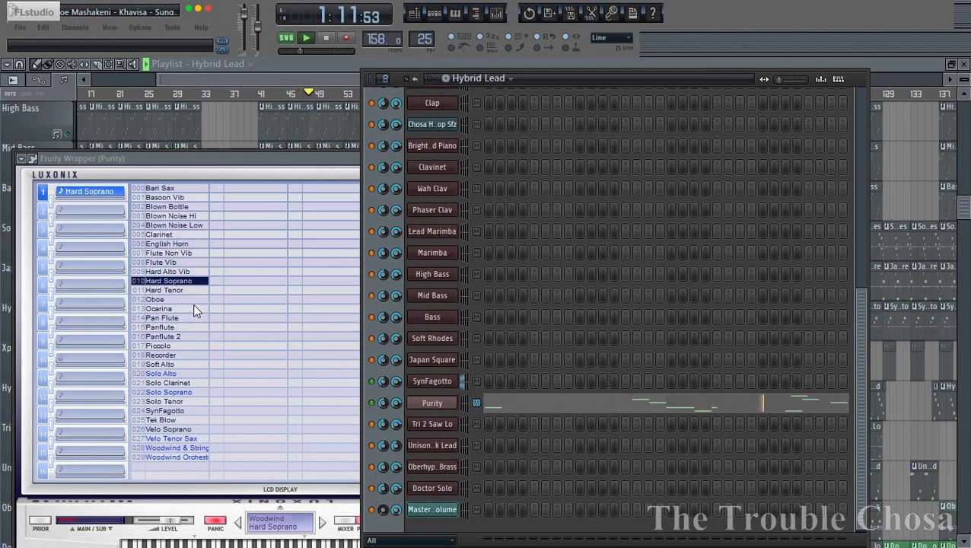
{"action": "left_click", "coordinate": [174, 199]}
{"action": "left_click", "coordinate": [173, 207]}
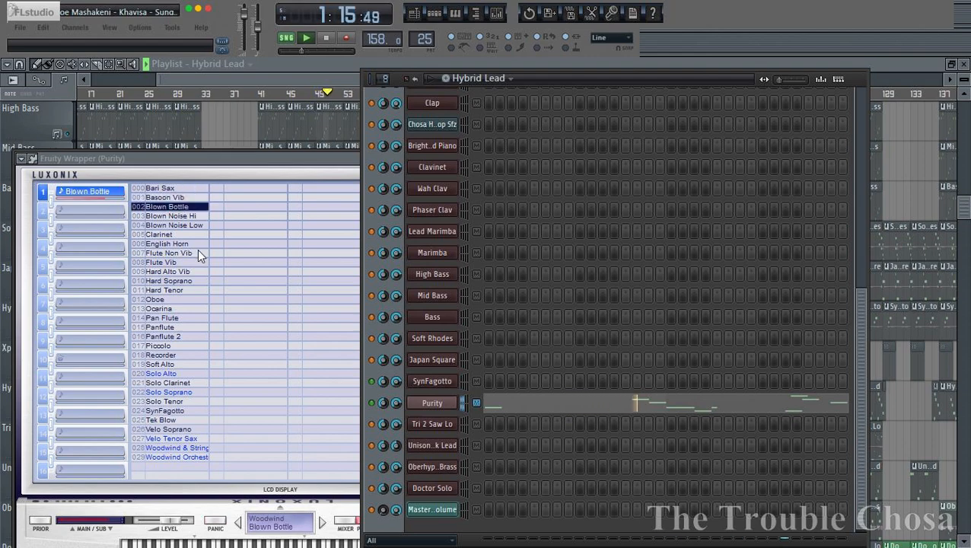
Copy the loaded preset's name, close the Purity instrument, and rename the Purity channel as Blown Bottle.
{"action": "left_click", "coordinate": [95, 192]}
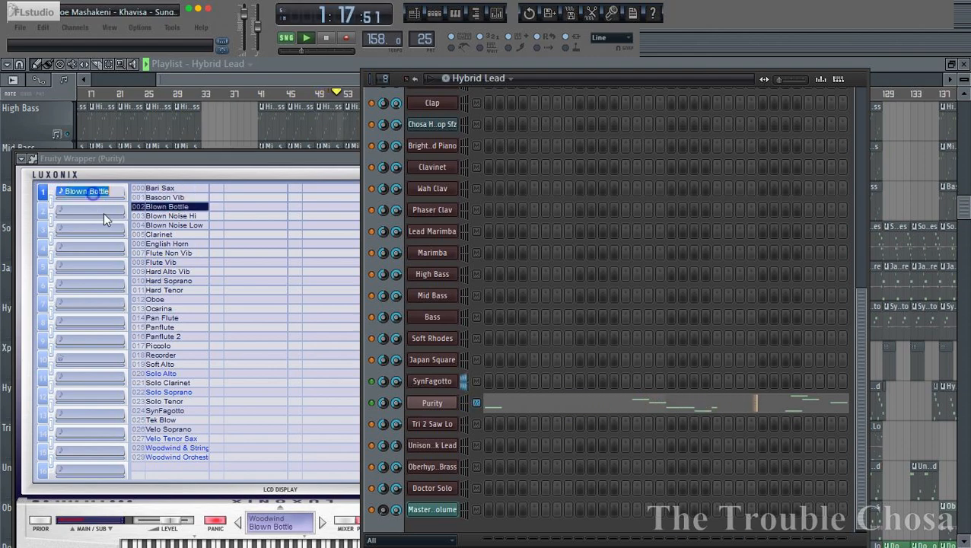
{"action": "right_click", "coordinate": [94, 195]}
{"action": "left_click", "coordinate": [135, 241]}
{"action": "left_click", "coordinate": [341, 160]}
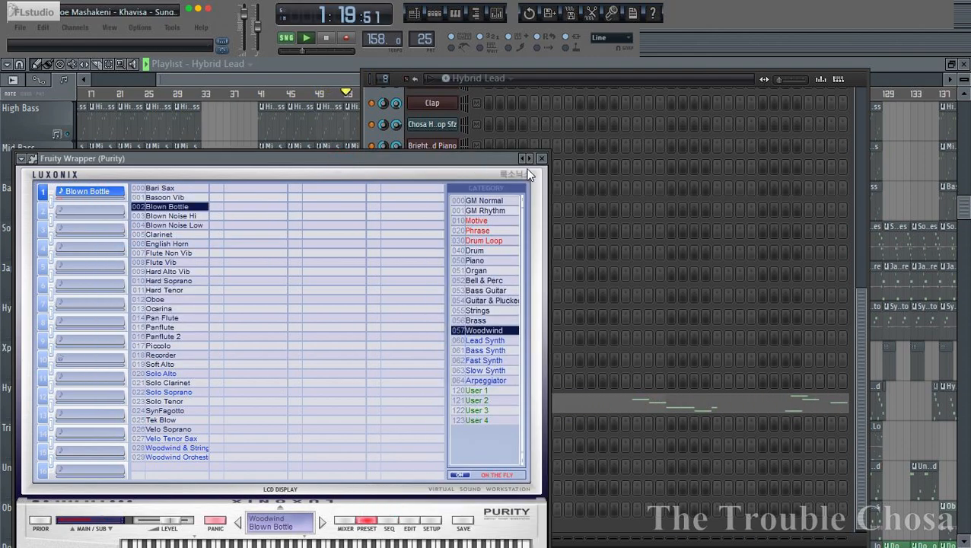
{"action": "left_click", "coordinate": [542, 159]}
{"action": "right_click", "coordinate": [444, 403]}
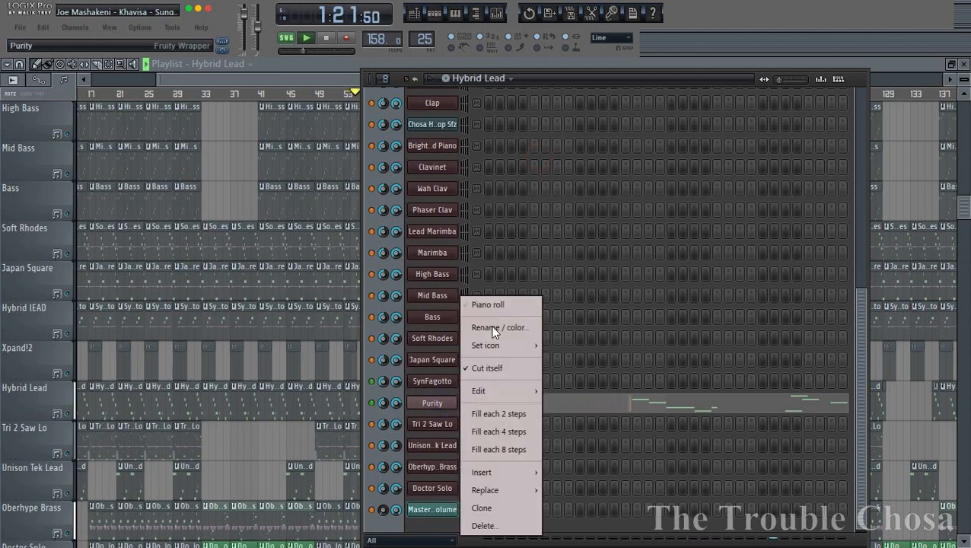
{"action": "left_click", "coordinate": [494, 327]}
{"action": "key", "text": "ctrl+v"}
{"action": "key", "text": "Return"}
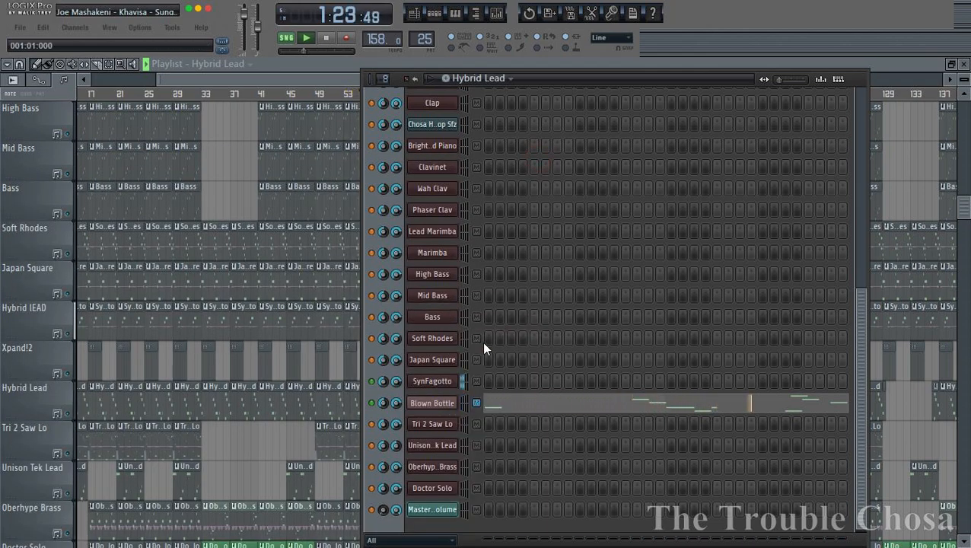
Rename the current Hybrid Lead pattern 25 as Blown Bottle.
{"action": "left_click", "coordinate": [511, 78]}
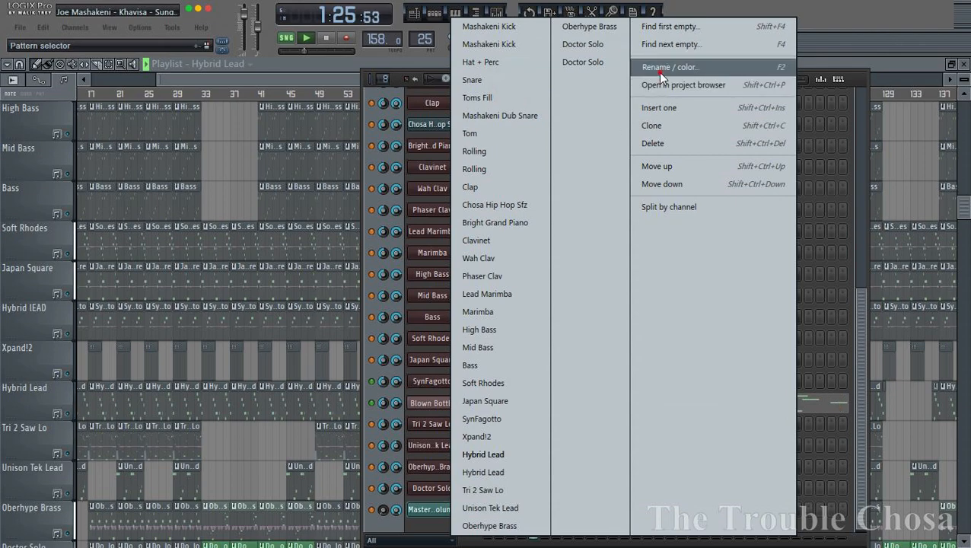
{"action": "left_click", "coordinate": [834, 66]}
{"action": "key", "text": "Return"}
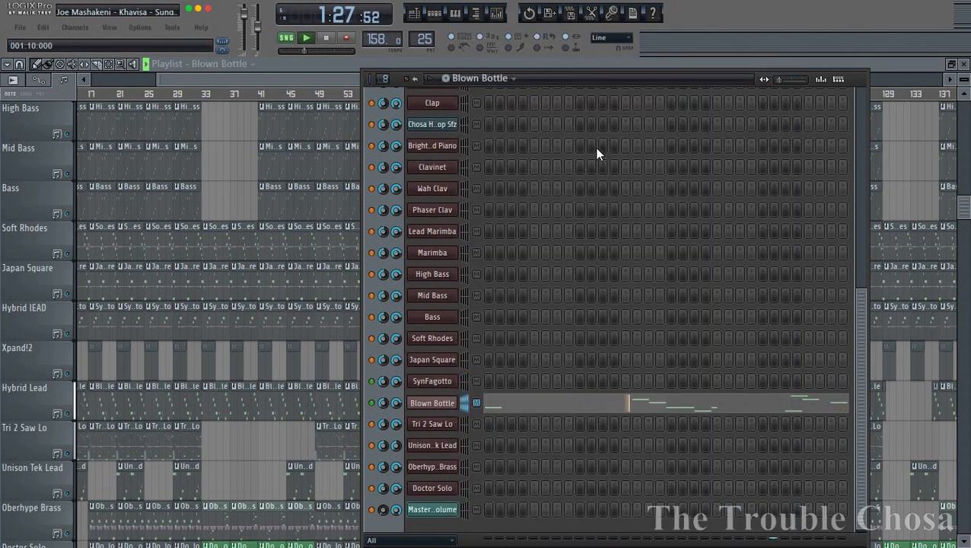
Rename the Hybrid Lead mixer track, insert 19, as Blown Bottle.
{"action": "key", "text": "F9"}
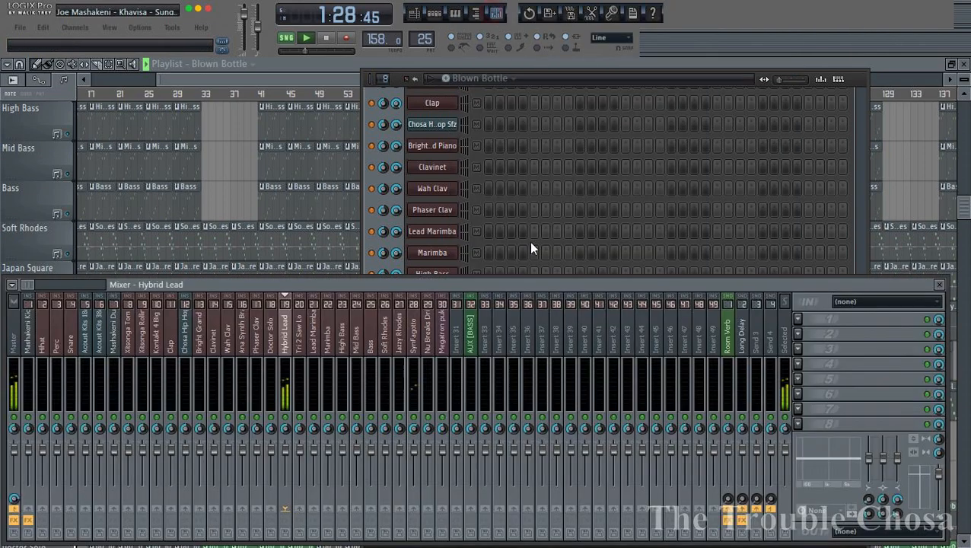
{"action": "right_click", "coordinate": [283, 349]}
{"action": "left_click", "coordinate": [315, 406]}
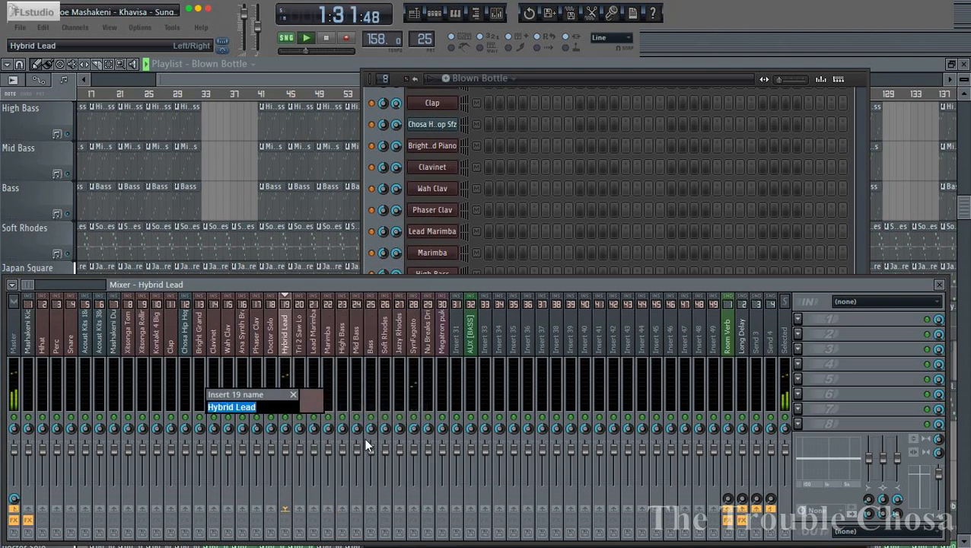
{"action": "key", "text": "ctrl+v"}
{"action": "key", "text": "Return"}
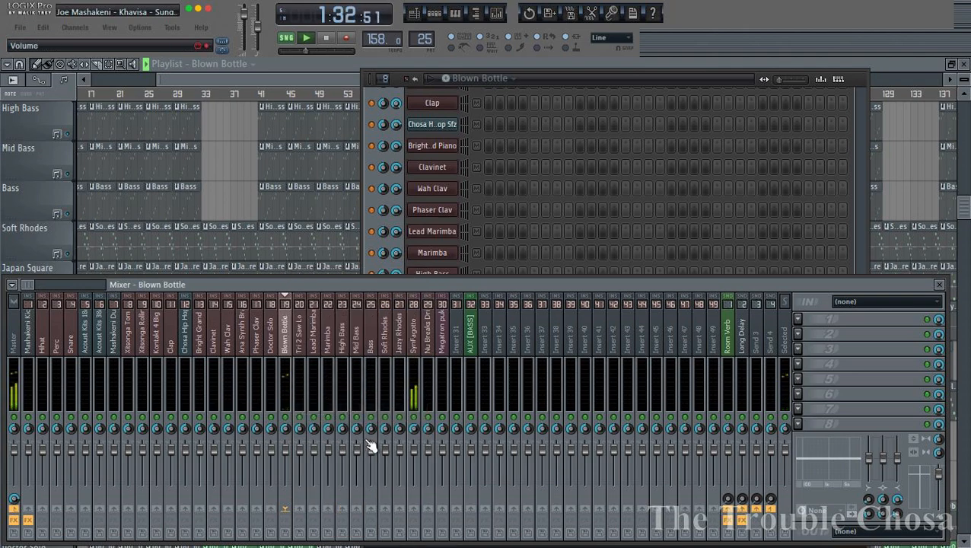
End the solo in the channel rack so that all channels are unmuted.
{"action": "right_click", "coordinate": [370, 168]}
{"action": "left_click", "coordinate": [381, 175]}
{"action": "right_click", "coordinate": [373, 168]}
{"action": "left_click", "coordinate": [379, 175]}
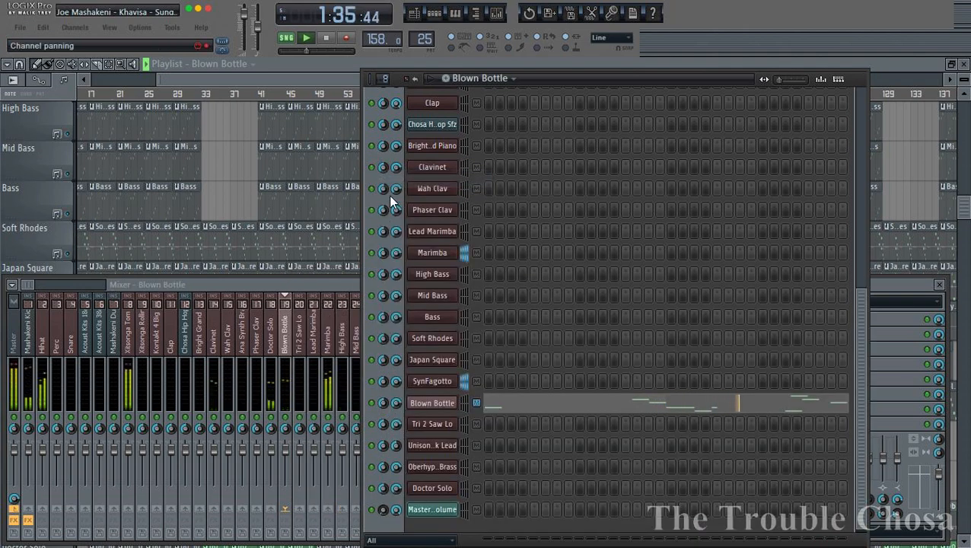
Return to the playlist and save the project under its existing file name, overwriting the file.
{"action": "left_click", "coordinate": [291, 77]}
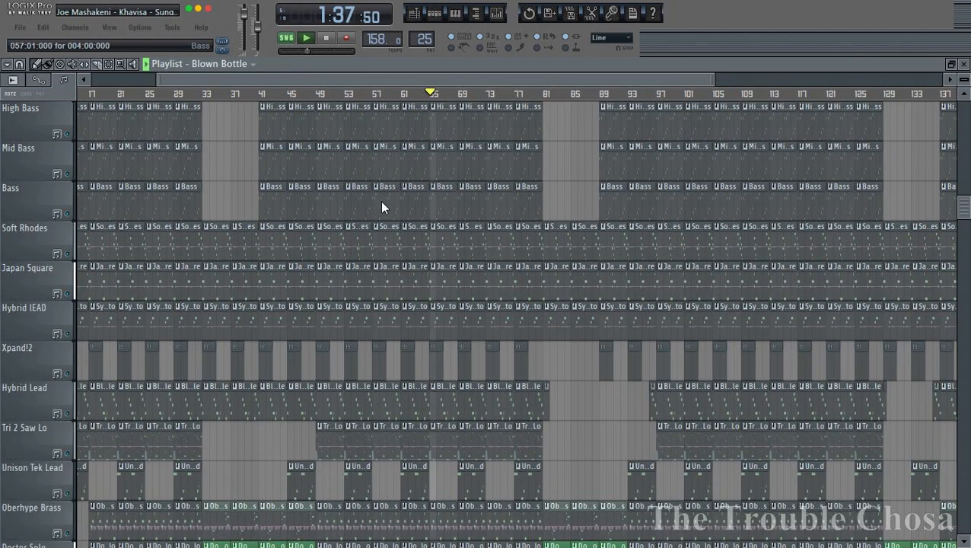
{"action": "key", "text": "ctrl+shift+s"}
{"action": "key", "text": "Return"}
{"action": "key", "text": "Left"}
{"action": "key", "text": "Return"}
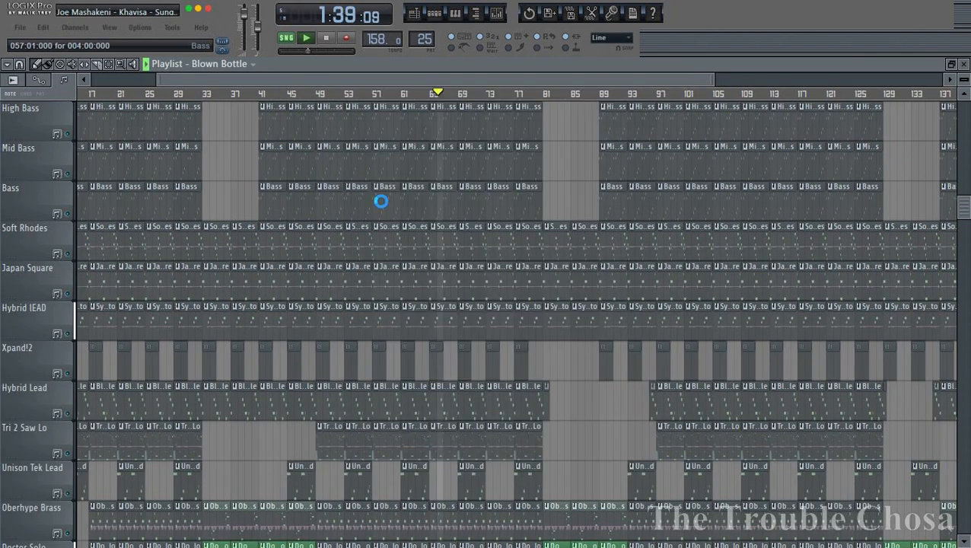
Select the empty Xpand!2 pattern 24 from the playlist and delete it from the project.
{"action": "scroll", "coordinate": [481, 322], "scroll_direction": "down", "scroll_amount": 6}
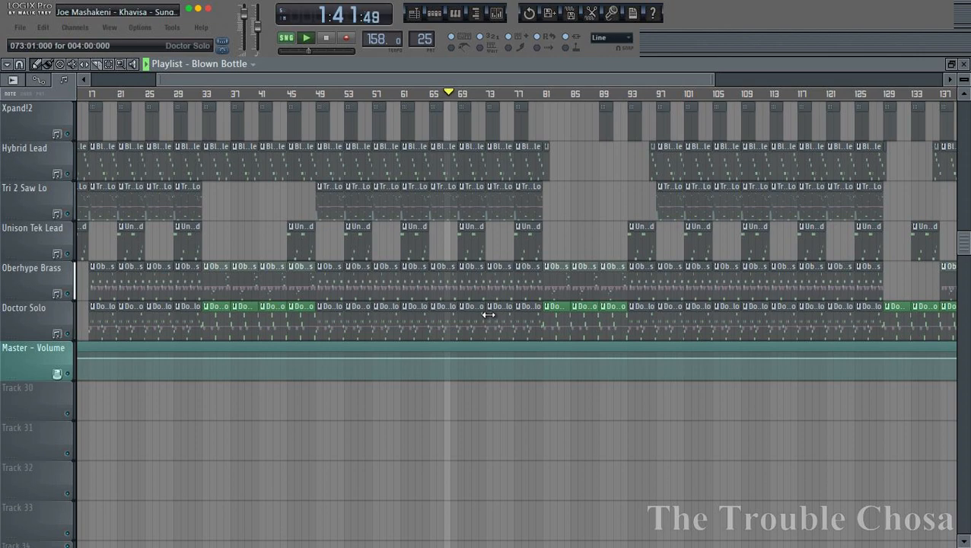
{"action": "scroll", "coordinate": [488, 316], "scroll_direction": "up", "scroll_amount": 5}
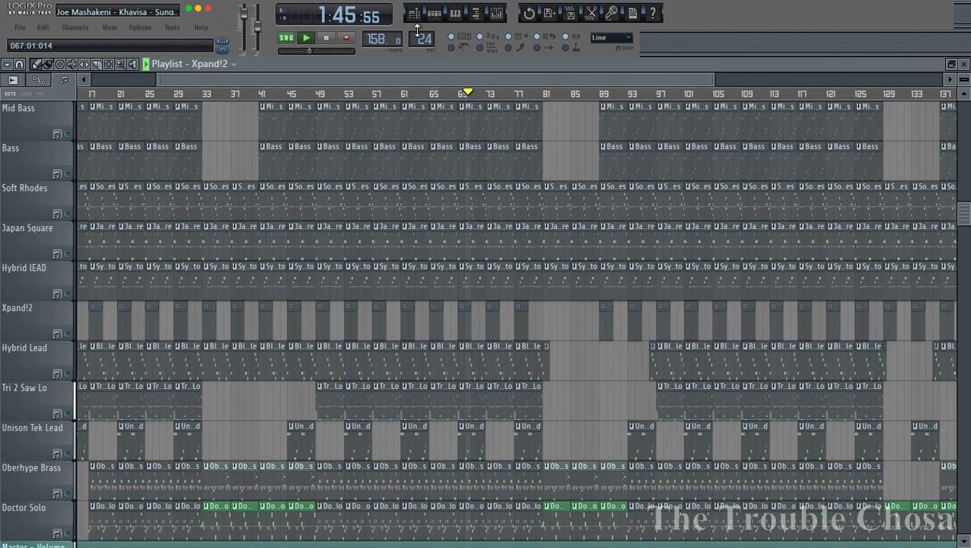
{"action": "double_click", "coordinate": [521, 321]}
{"action": "left_click", "coordinate": [487, 80]}
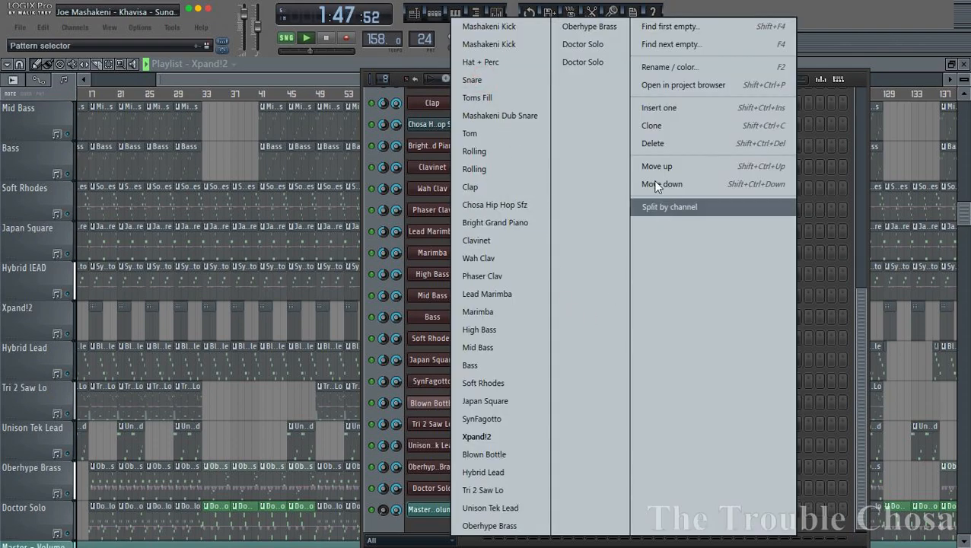
{"action": "left_click", "coordinate": [653, 143]}
{"action": "left_click", "coordinate": [556, 316]}
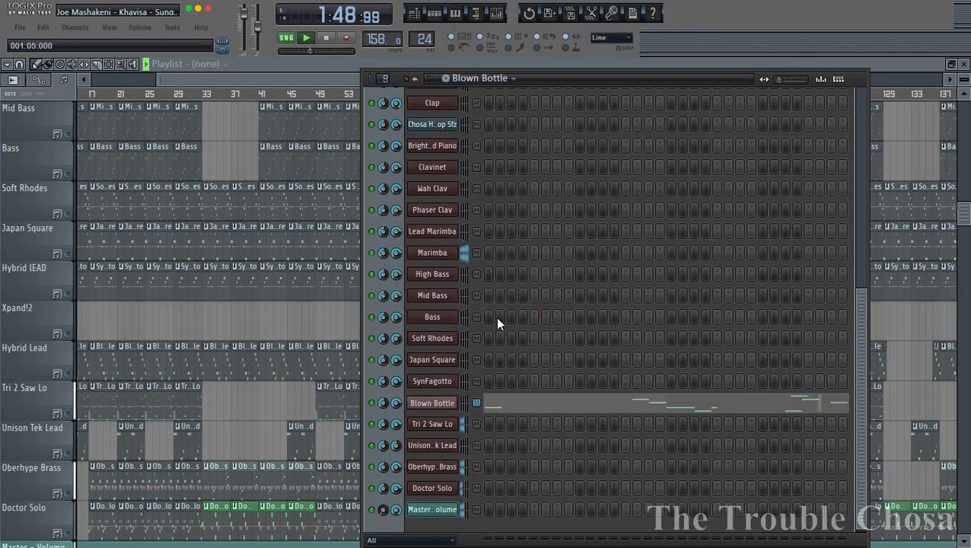
Delete the empty Xpand!2 track from the playlist.
{"action": "left_click", "coordinate": [282, 67]}
{"action": "right_click", "coordinate": [16, 327]}
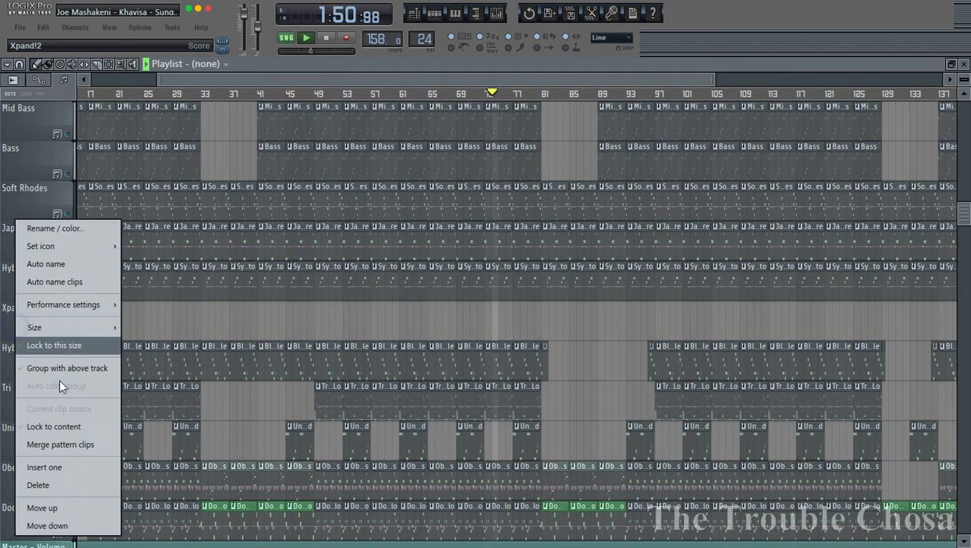
{"action": "left_click", "coordinate": [55, 486]}
{"action": "left_click", "coordinate": [547, 317]}
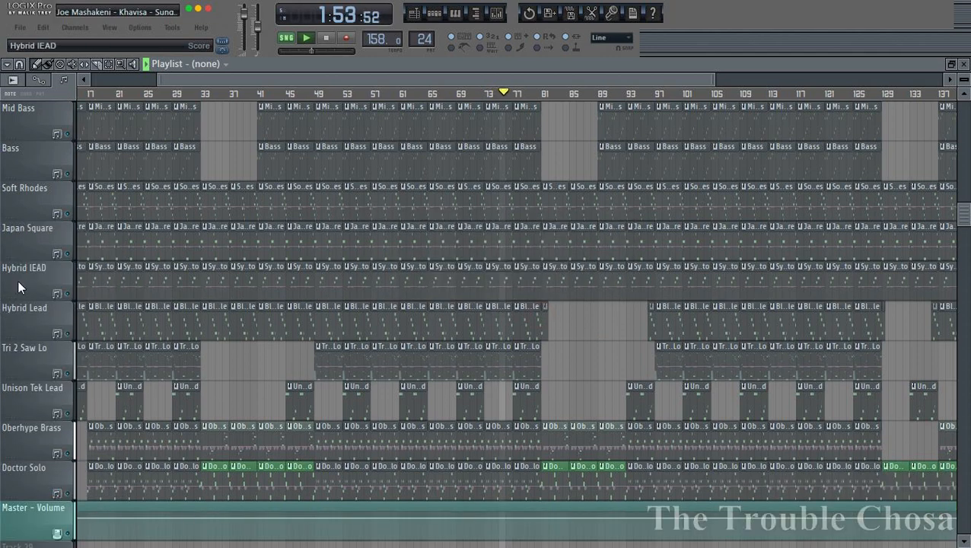
Auto-name the Hybrid lEAD and Hybrid Lead playlist tracks after their clips, SynFagotto and Blown Bottle.
{"action": "right_click", "coordinate": [17, 280]}
{"action": "left_click", "coordinate": [50, 263]}
{"action": "right_click", "coordinate": [34, 338]}
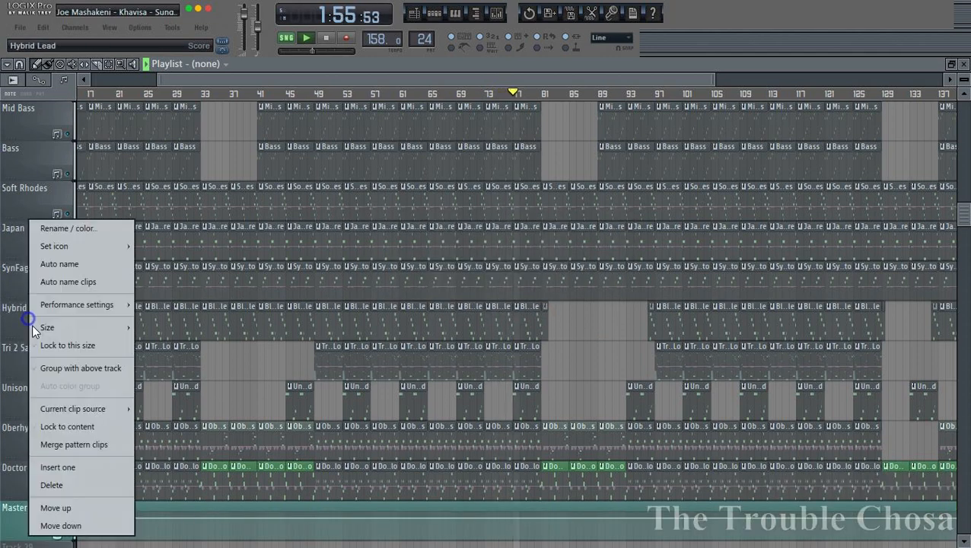
{"action": "left_click", "coordinate": [51, 267]}
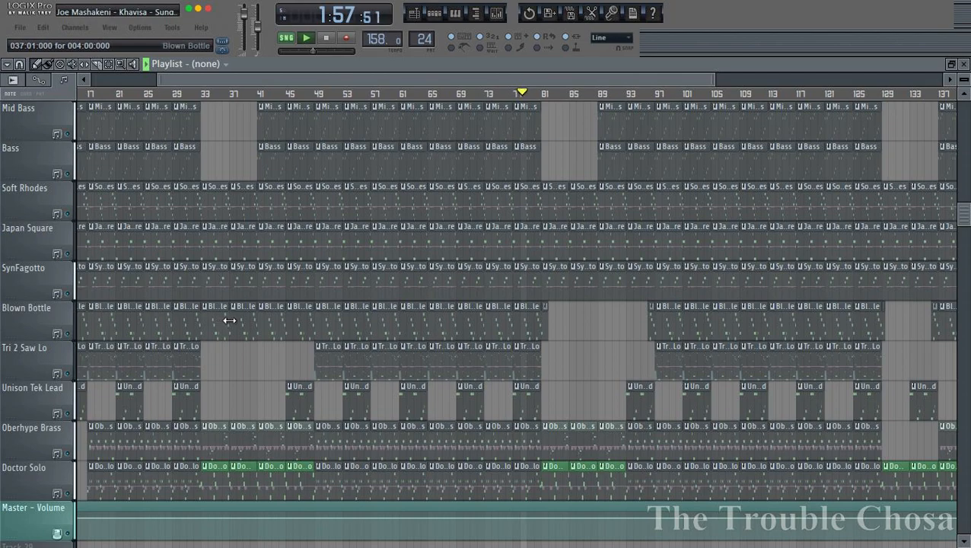
Look over the playlist arrangement across all tracks, up to the drum tracks around bars 77 to 110.
{"action": "scroll", "coordinate": [232, 323], "scroll_direction": "up", "scroll_amount": 8}
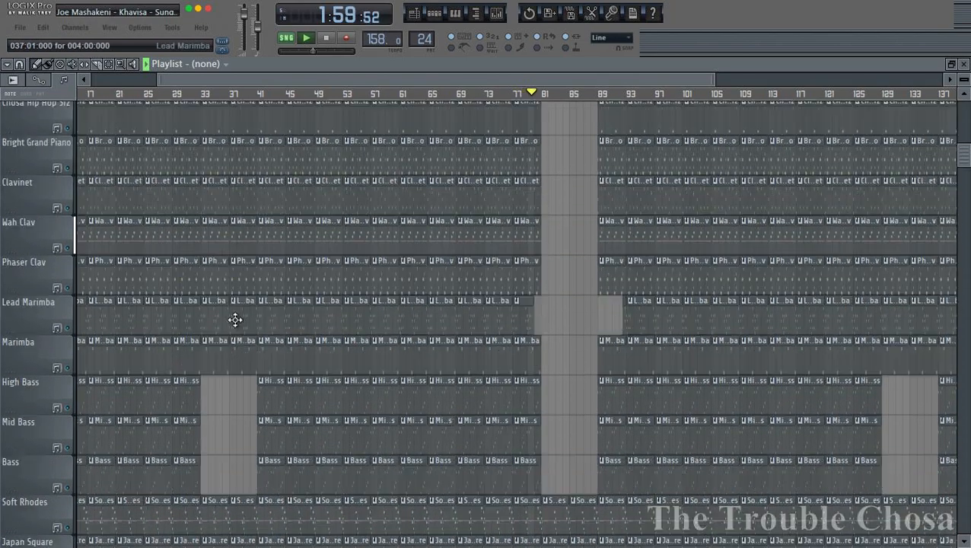
{"action": "scroll", "coordinate": [228, 339], "scroll_direction": "up", "scroll_amount": 2}
{"action": "scroll", "coordinate": [315, 97], "scroll_direction": "up", "scroll_amount": 2}
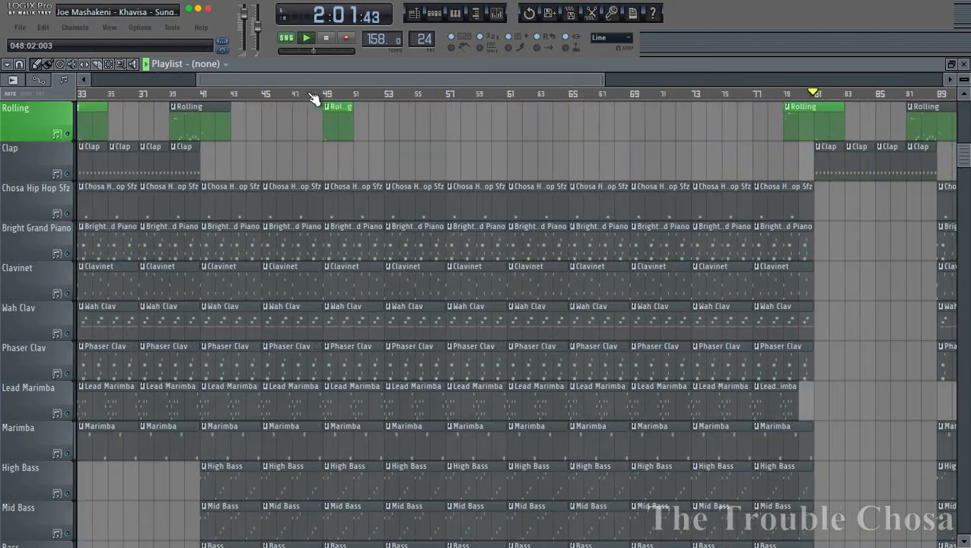
{"action": "scroll", "coordinate": [315, 98], "scroll_direction": "down", "scroll_amount": 3}
{"action": "scroll", "coordinate": [685, 266], "scroll_direction": "down", "scroll_amount": 8}
{"action": "scroll", "coordinate": [694, 289], "scroll_direction": "up", "scroll_amount": 7}
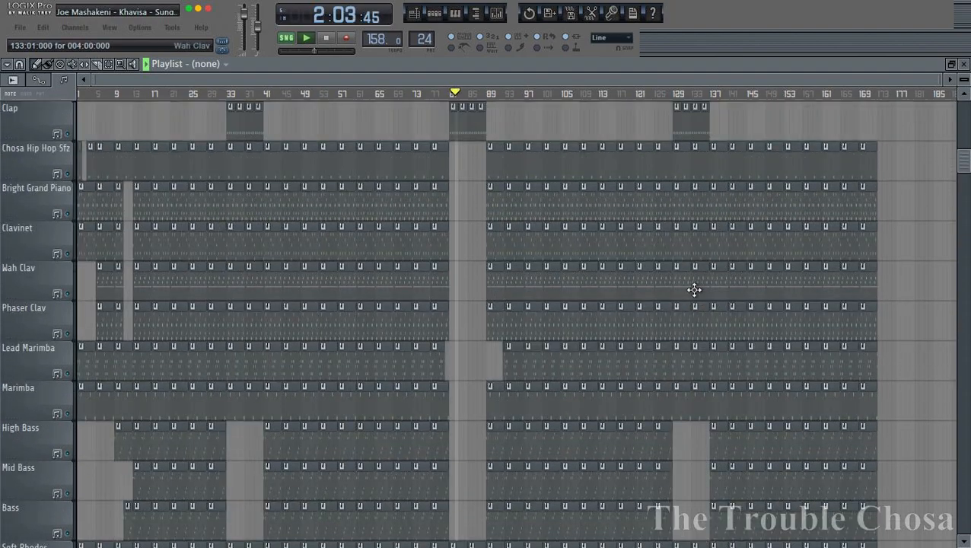
{"action": "scroll", "coordinate": [694, 289], "scroll_direction": "up", "scroll_amount": 7}
{"action": "scroll", "coordinate": [506, 95], "scroll_direction": "up", "scroll_amount": 4}
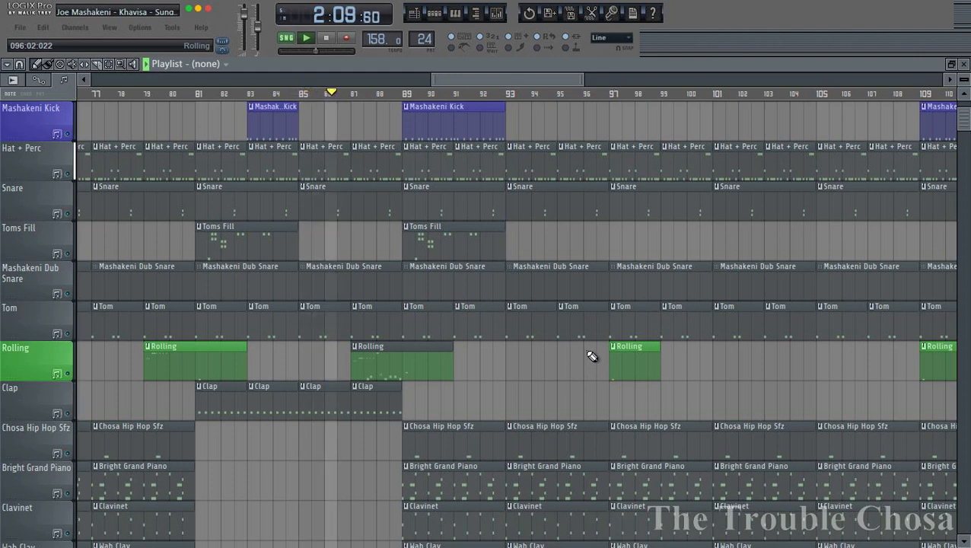
Review the playlist clips between bars 77 and 110, from the Mashakeni Kick track down to Doctor Solo.
{"action": "scroll", "coordinate": [589, 351], "scroll_direction": "up", "scroll_amount": 1}
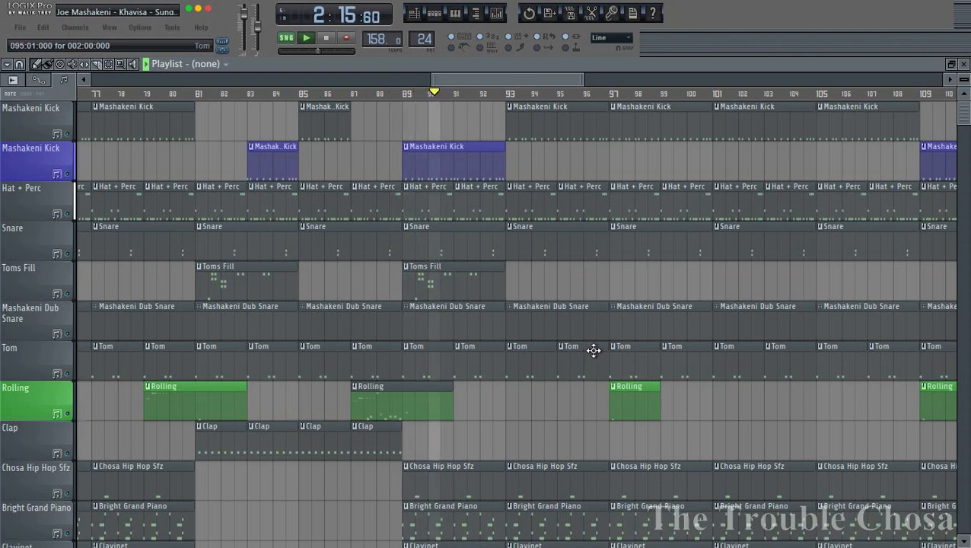
{"action": "scroll", "coordinate": [592, 350], "scroll_direction": "down", "scroll_amount": 15}
{"action": "scroll", "coordinate": [533, 324], "scroll_direction": "down", "scroll_amount": 5}
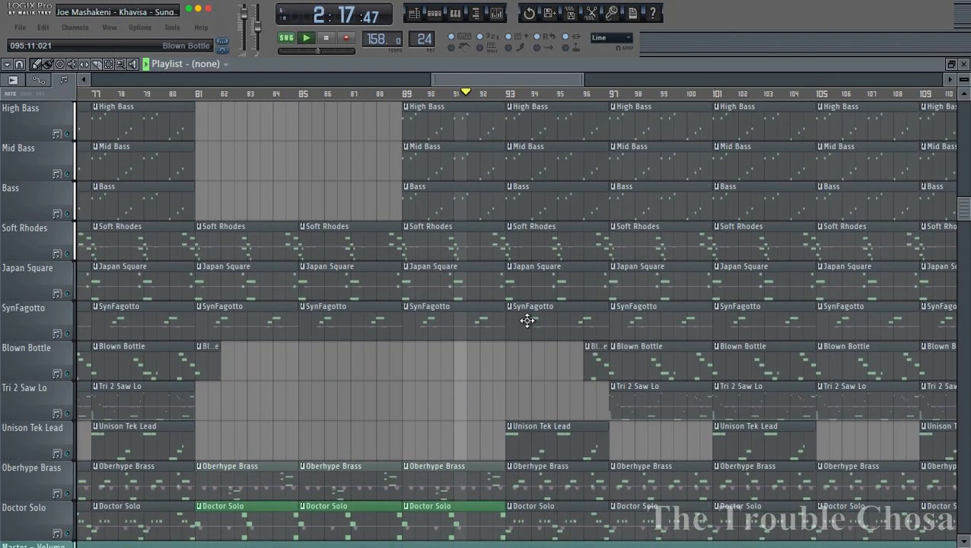
{"action": "scroll", "coordinate": [505, 320], "scroll_direction": "up", "scroll_amount": 11}
{"action": "scroll", "coordinate": [506, 320], "scroll_direction": "up", "scroll_amount": 9}
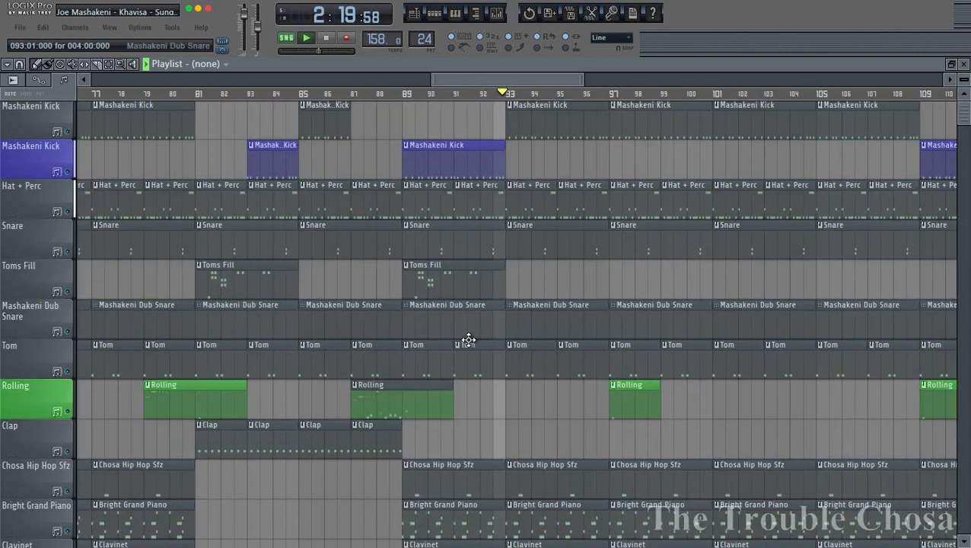
{"action": "scroll", "coordinate": [537, 222], "scroll_direction": "down", "scroll_amount": 6}
{"action": "scroll", "coordinate": [537, 222], "scroll_direction": "down", "scroll_amount": 1}
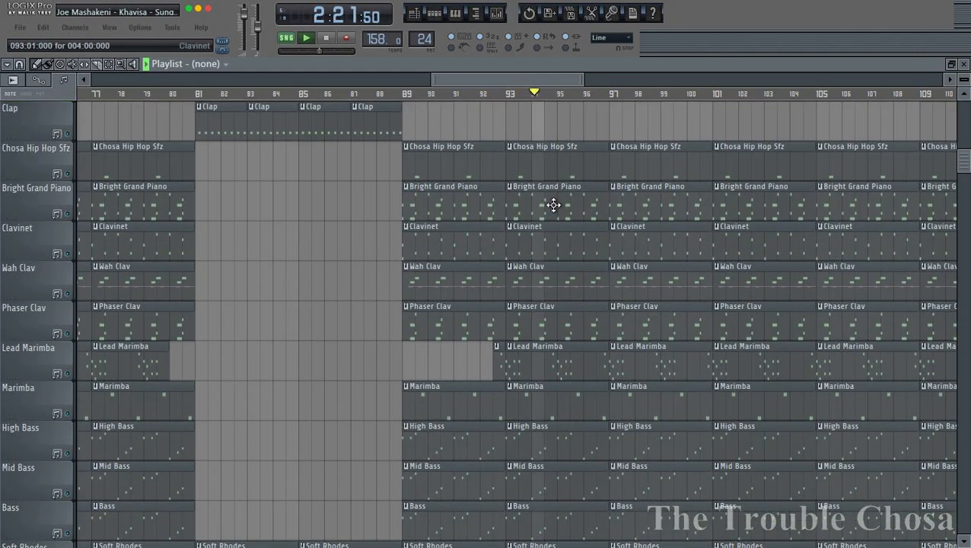
Examine the Bright Grand Piano pattern's notes in the piano roll, comparing pattern and song playback.
{"action": "double_click", "coordinate": [553, 206]}
{"action": "scroll", "coordinate": [423, 97], "scroll_direction": "down", "scroll_amount": 2}
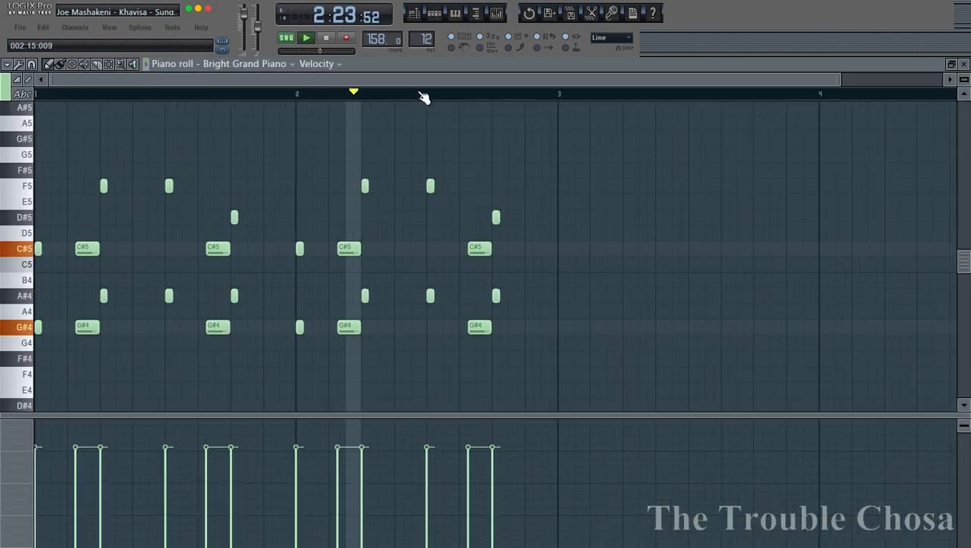
{"action": "left_click", "coordinate": [434, 12]}
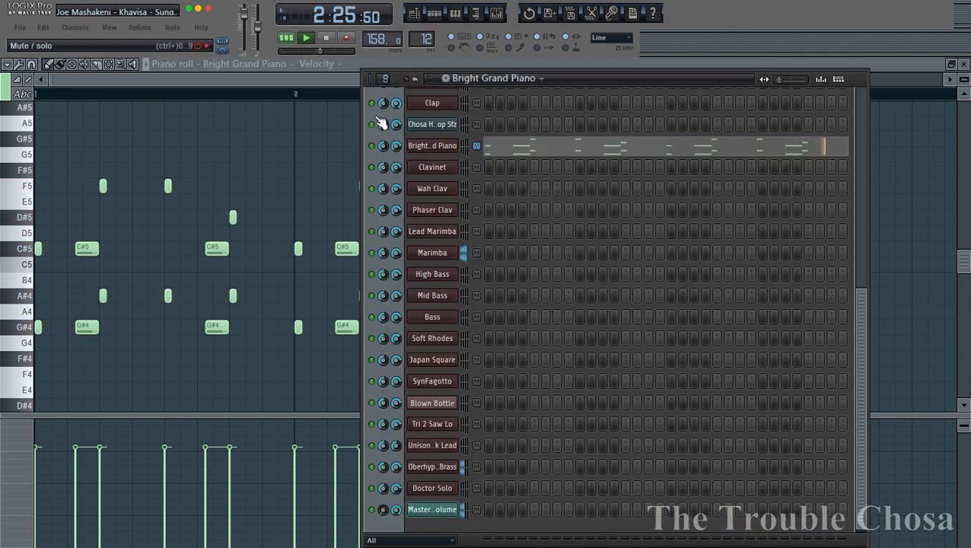
{"action": "left_click", "coordinate": [286, 37]}
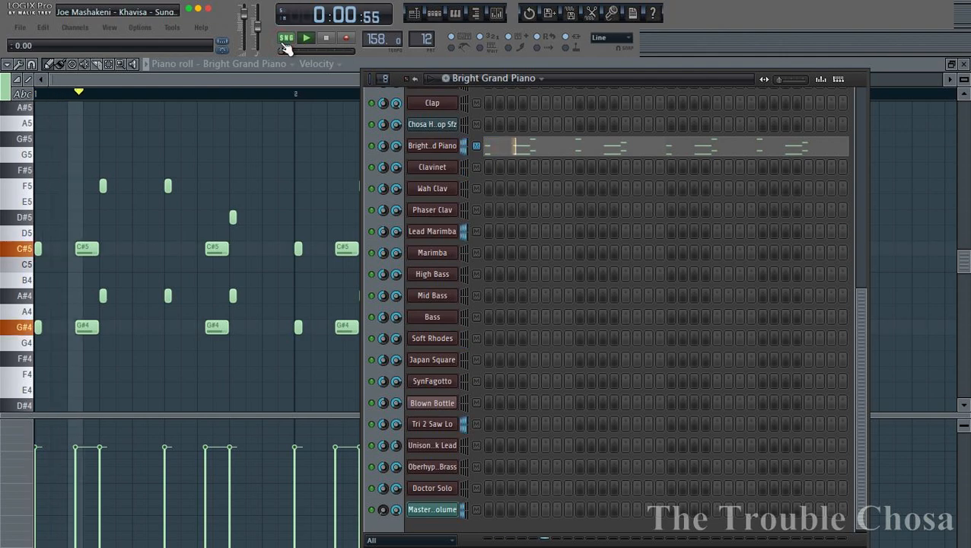
{"action": "left_click", "coordinate": [283, 43]}
{"action": "left_click", "coordinate": [287, 68]}
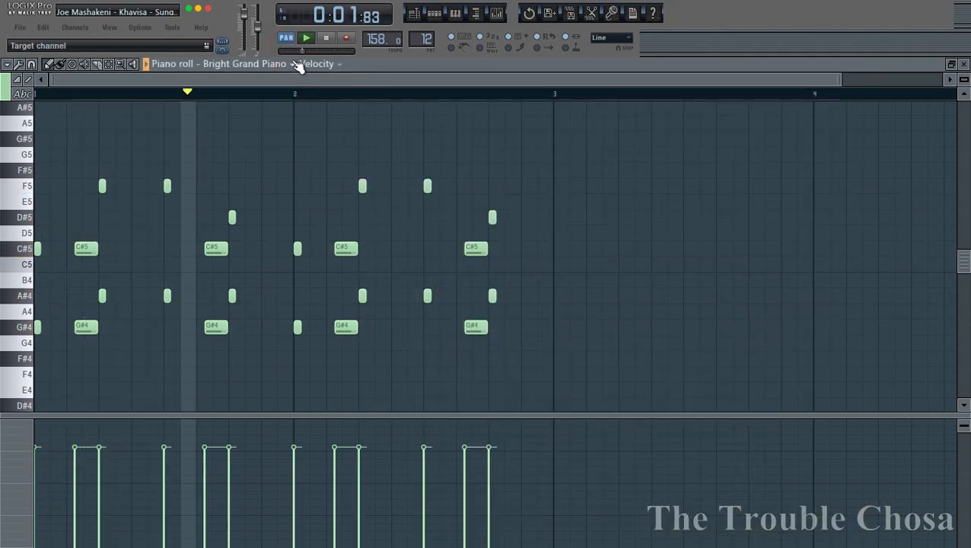
{"action": "left_click", "coordinate": [289, 40]}
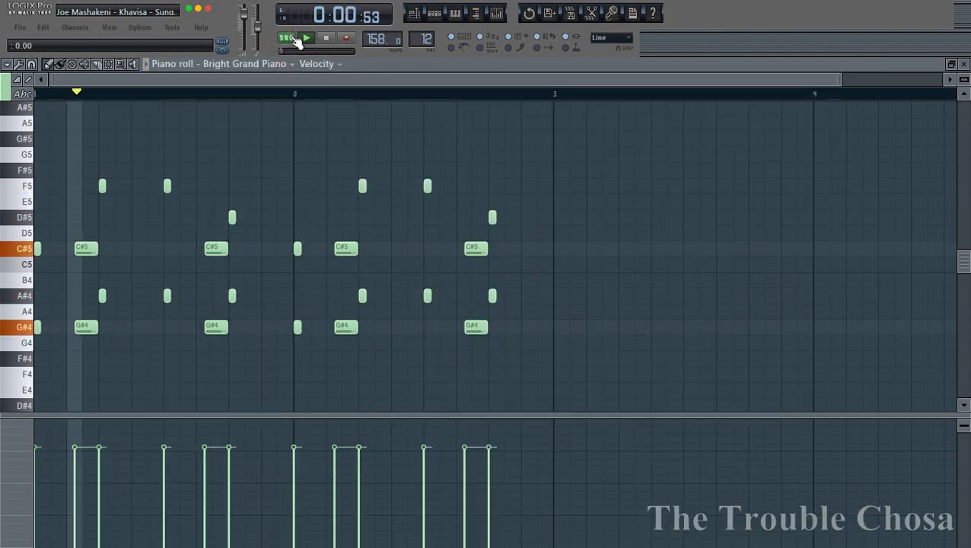
Advance through the clav patterns to Phaser Clav and play it in pattern mode while viewing its notes in the piano roll.
{"action": "left_click", "coordinate": [433, 14]}
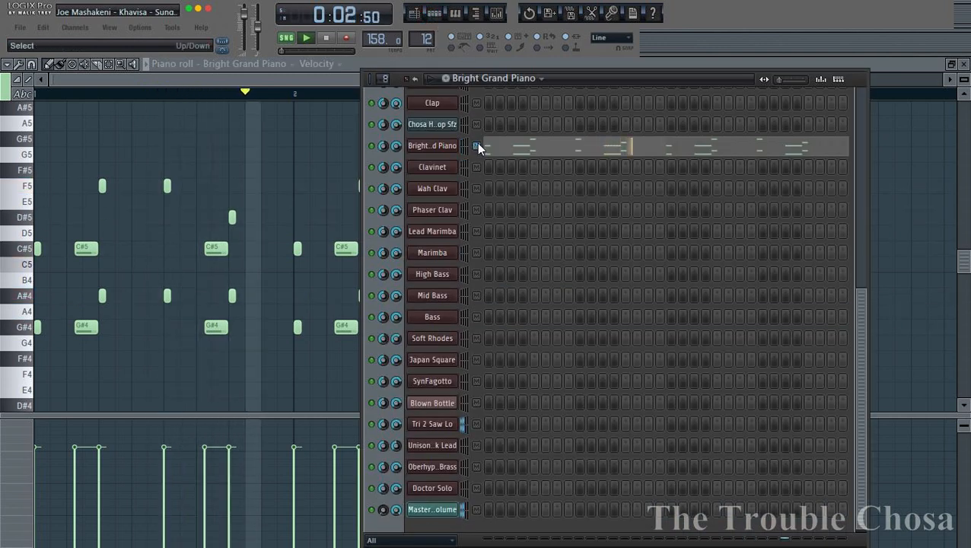
{"action": "key", "text": "Down"}
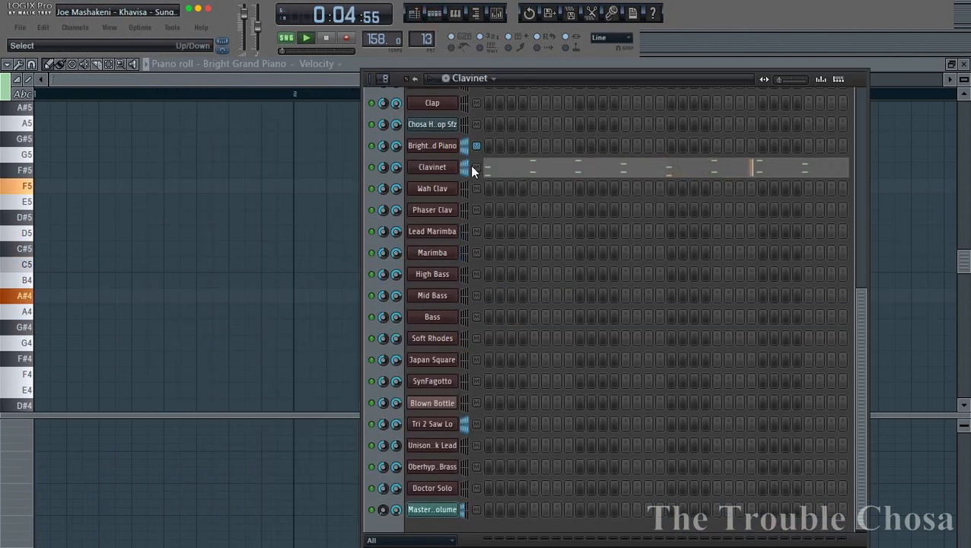
{"action": "key", "text": "Down"}
{"action": "key", "text": "Down"}
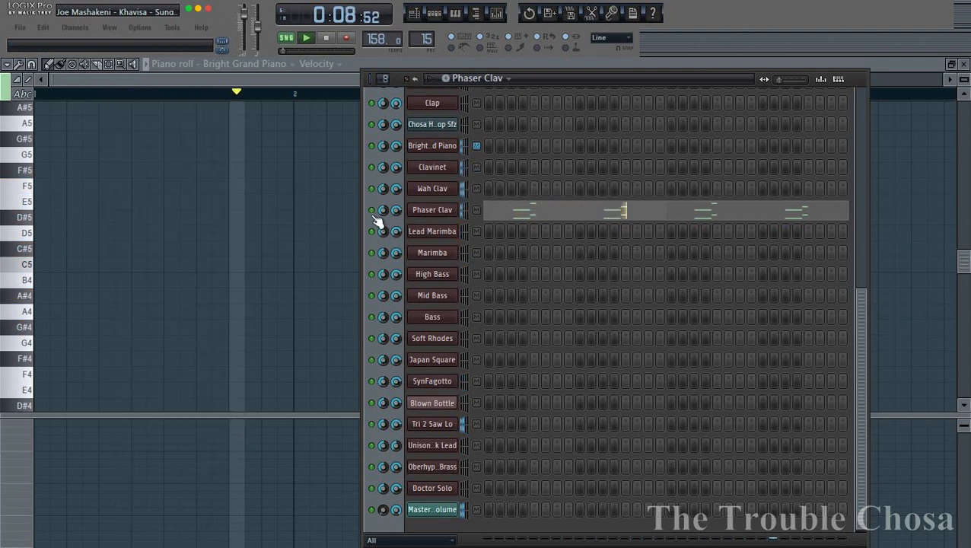
{"action": "left_click", "coordinate": [287, 38]}
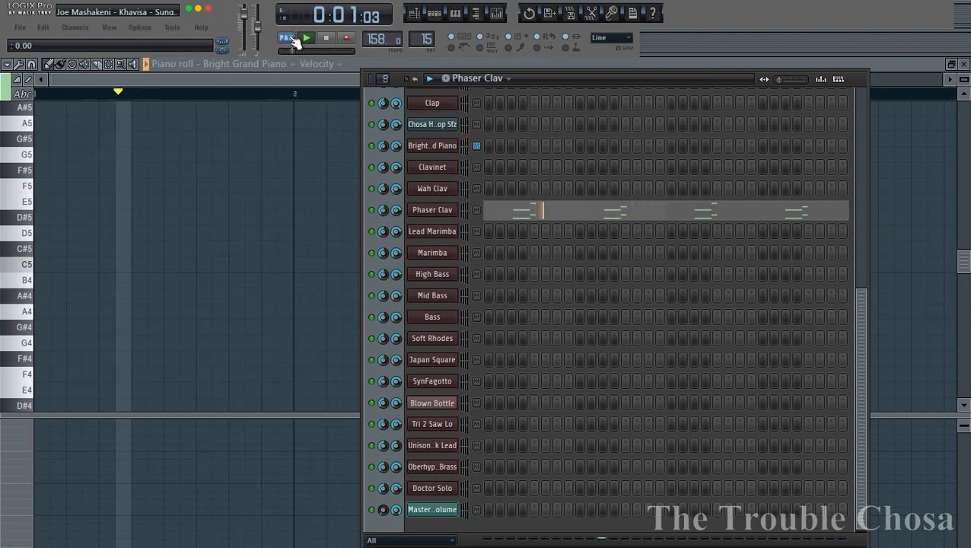
{"action": "left_click", "coordinate": [500, 214]}
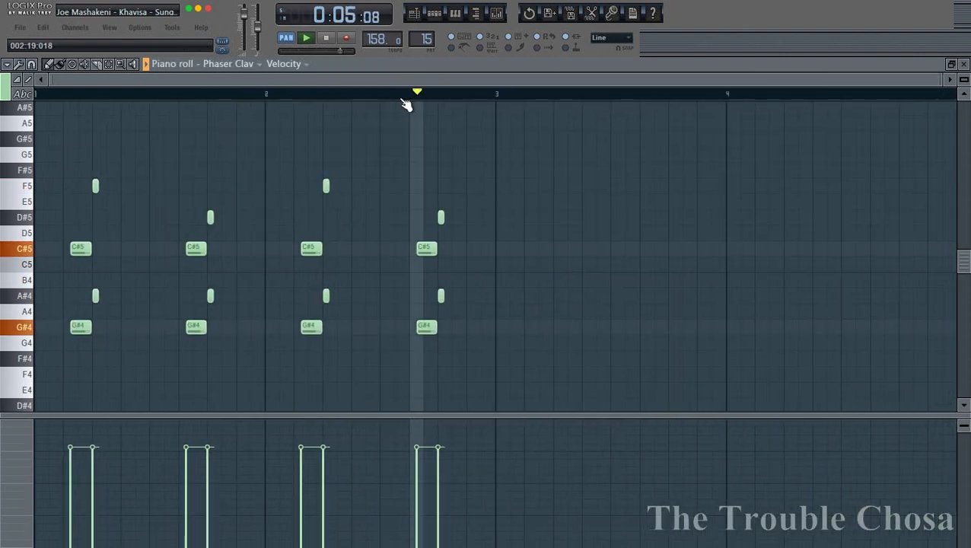
{"action": "scroll", "coordinate": [406, 105], "scroll_direction": "up", "scroll_amount": 2}
{"action": "scroll", "coordinate": [405, 105], "scroll_direction": "down", "scroll_amount": 2}
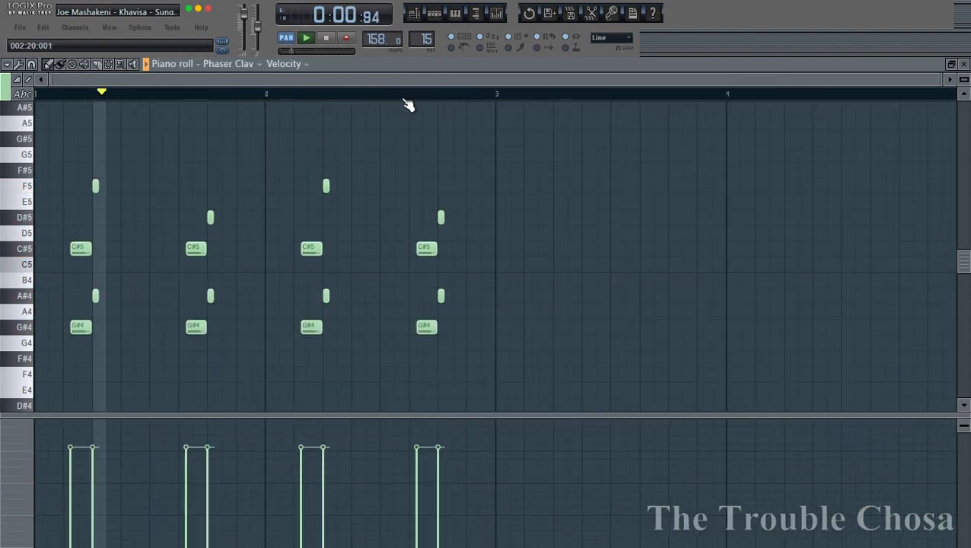
Select the Lead Marimba pattern and view its notes in the piano roll during playback.
{"action": "key", "text": "KP_Add"}
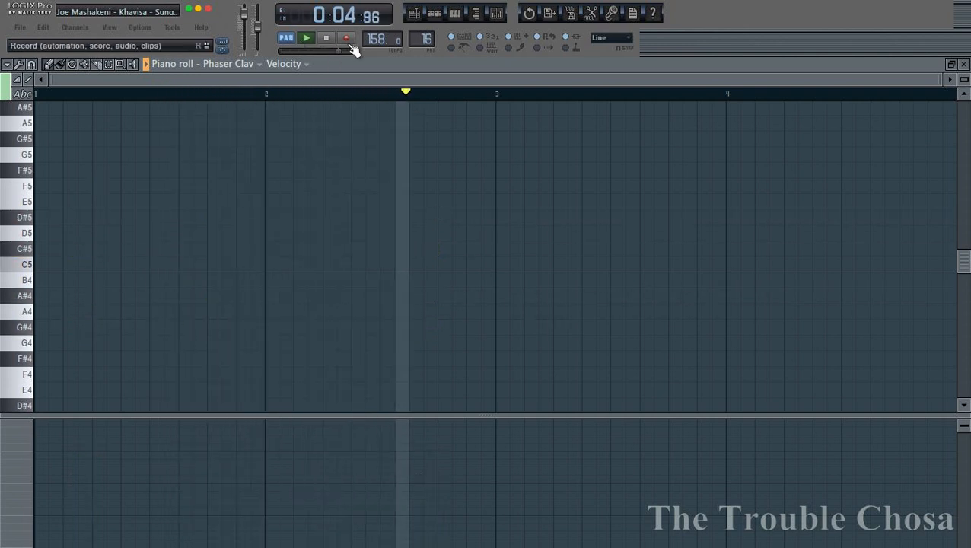
{"action": "left_click", "coordinate": [434, 17]}
{"action": "left_click", "coordinate": [559, 235]}
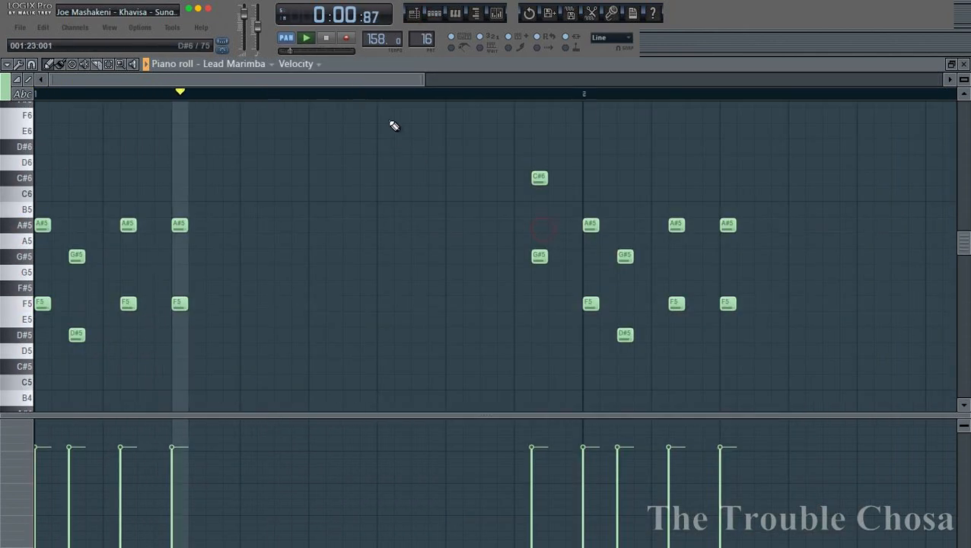
{"action": "scroll", "coordinate": [392, 95], "scroll_direction": "down", "scroll_amount": 3}
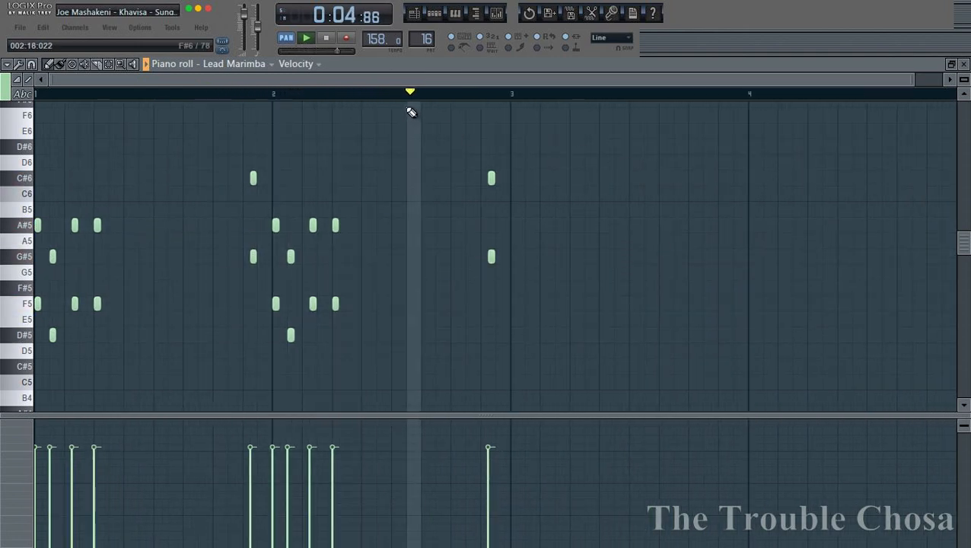
Select the Marimba pattern and examine its notes in the piano roll during playback.
{"action": "key", "text": "KP_Add"}
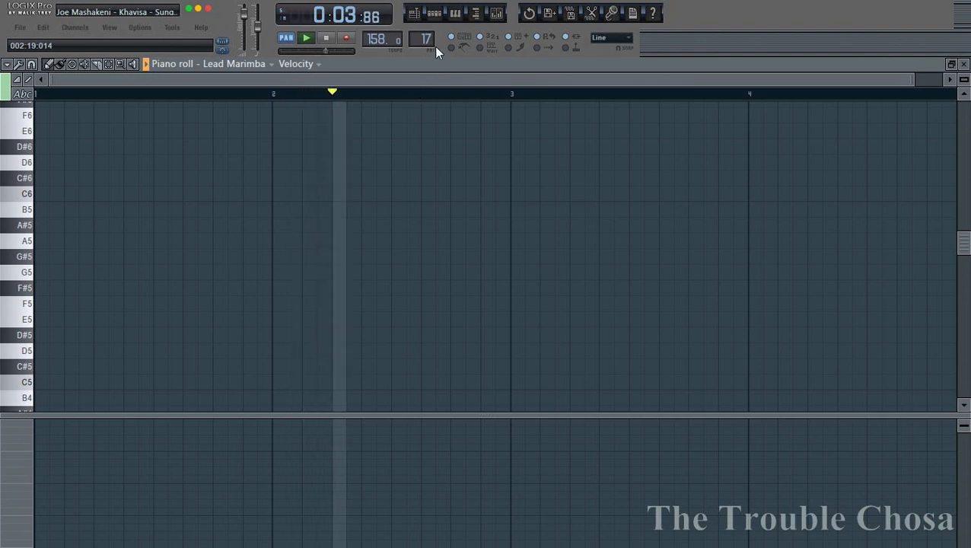
{"action": "left_click", "coordinate": [435, 13]}
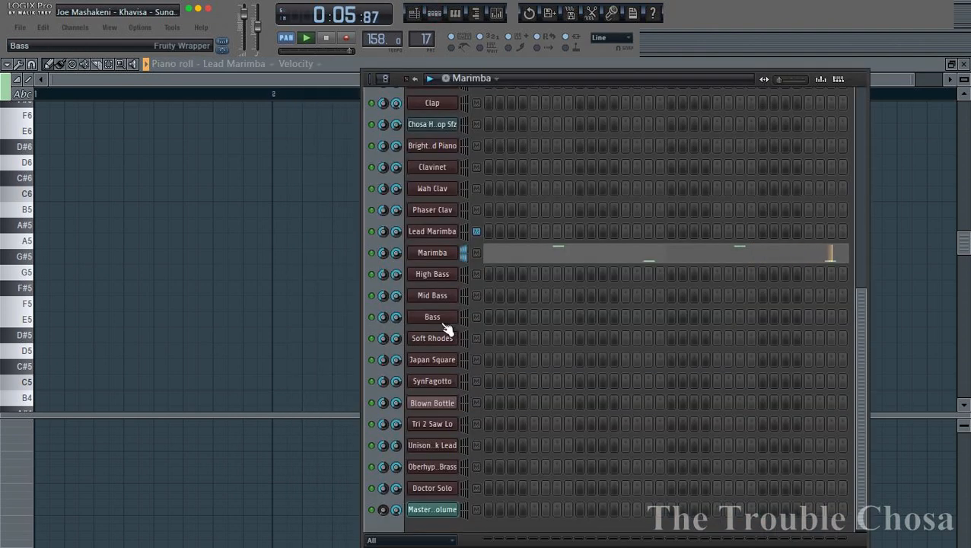
{"action": "left_click", "coordinate": [529, 257]}
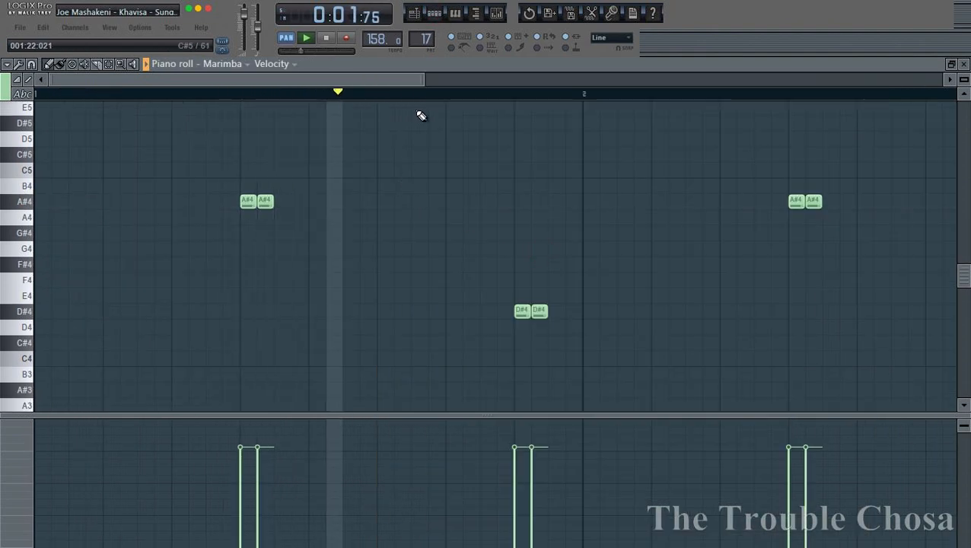
{"action": "scroll", "coordinate": [425, 100], "scroll_direction": "down", "scroll_amount": 2}
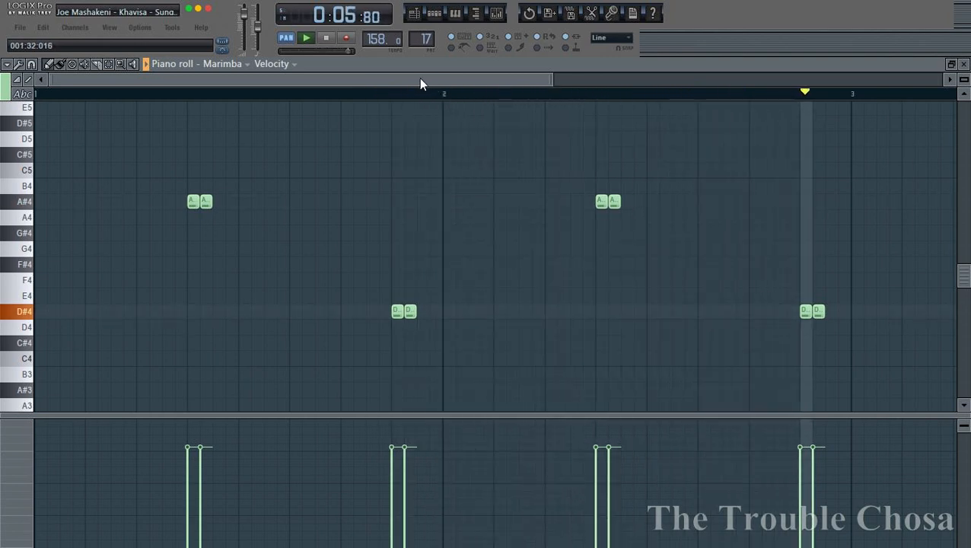
Select the High Bass pattern, check its notes in the piano roll, and close the piano roll.
{"action": "key", "text": "KP_Add"}
{"action": "left_click", "coordinate": [437, 13]}
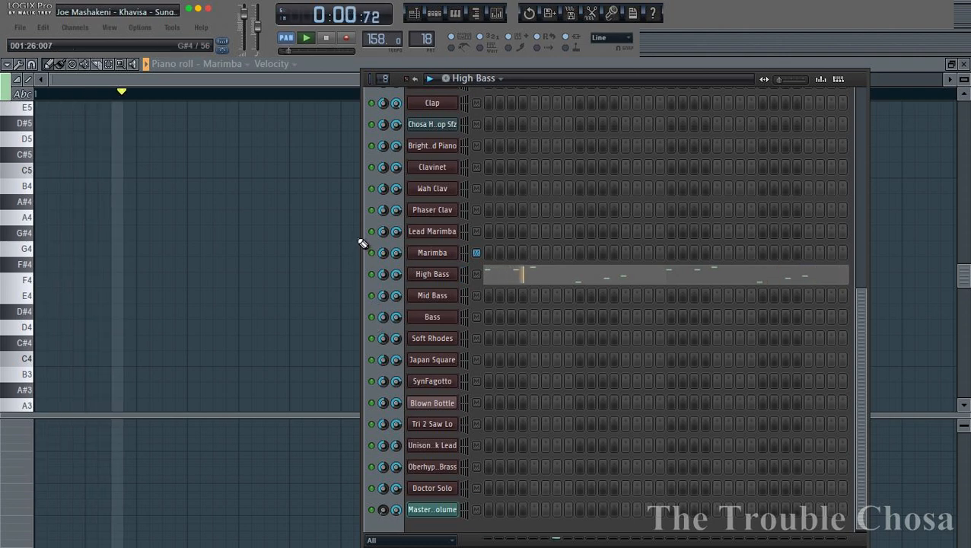
{"action": "left_click", "coordinate": [559, 276]}
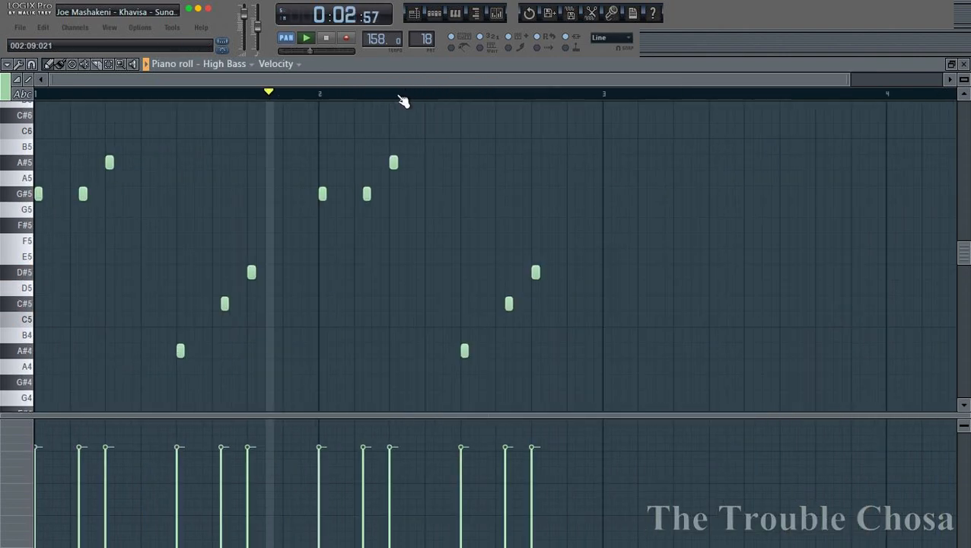
{"action": "left_click", "coordinate": [964, 64]}
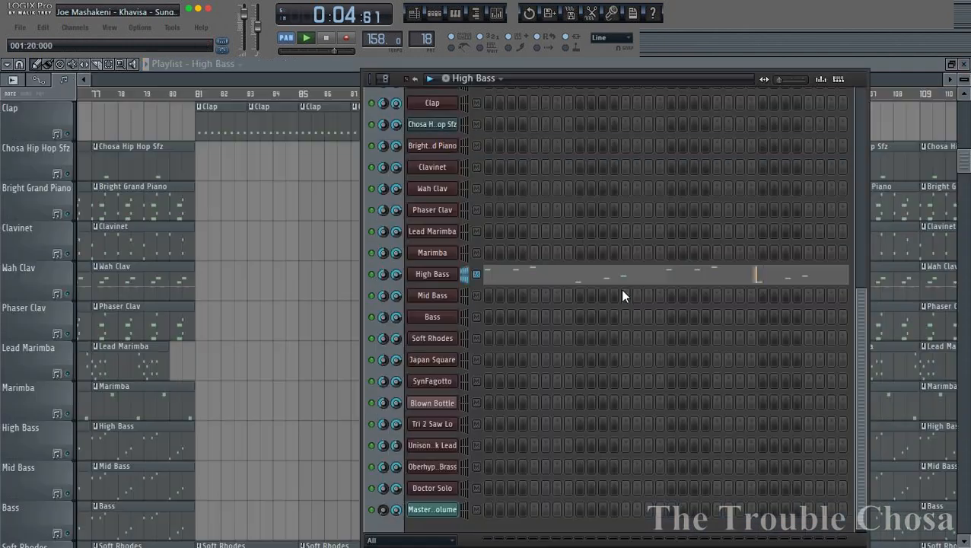
Advance past the bass patterns to Soft Rhodes and view its notes in the piano roll, closing it when done.
{"action": "key", "text": "Down"}
{"action": "key", "text": "Down"}
{"action": "key", "text": "Down"}
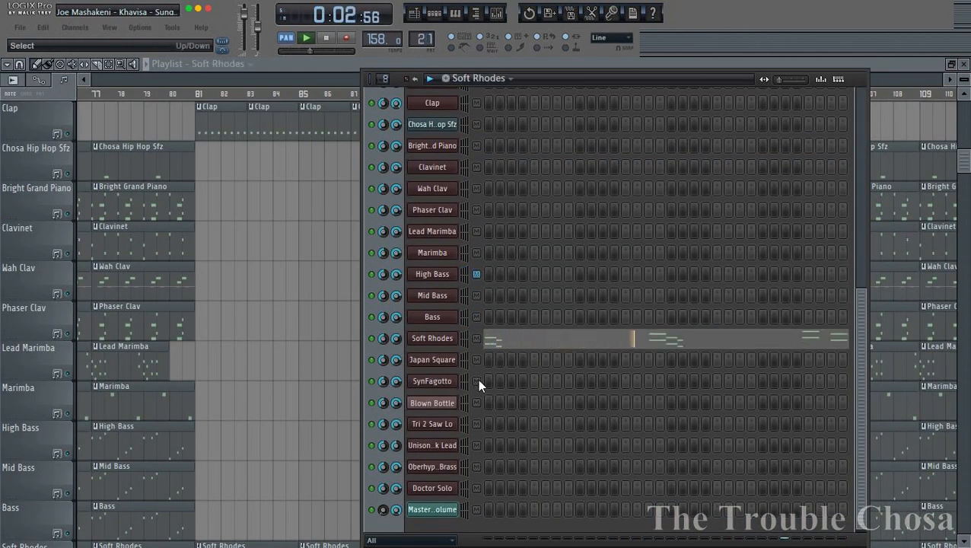
{"action": "left_click", "coordinate": [517, 338]}
{"action": "scroll", "coordinate": [371, 96], "scroll_direction": "down", "scroll_amount": 9}
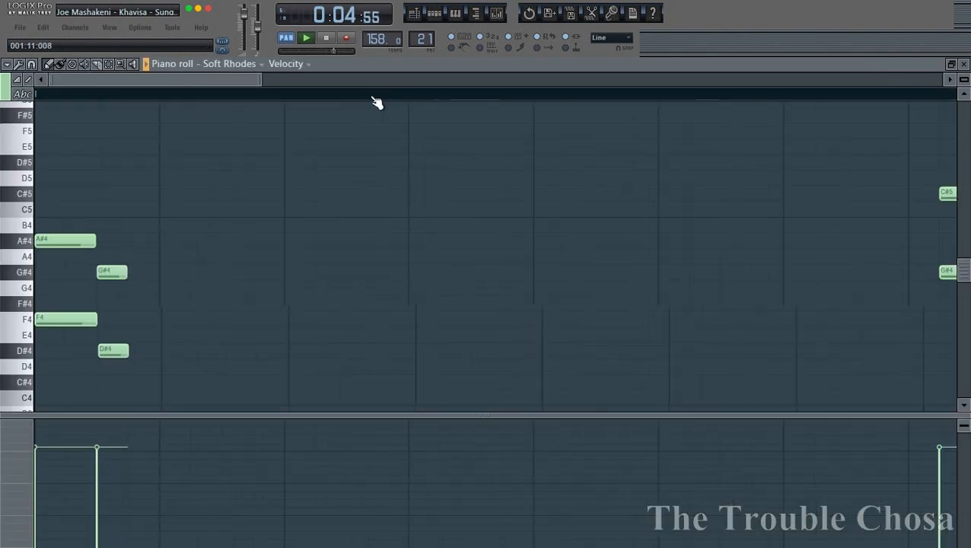
{"action": "left_click", "coordinate": [965, 66]}
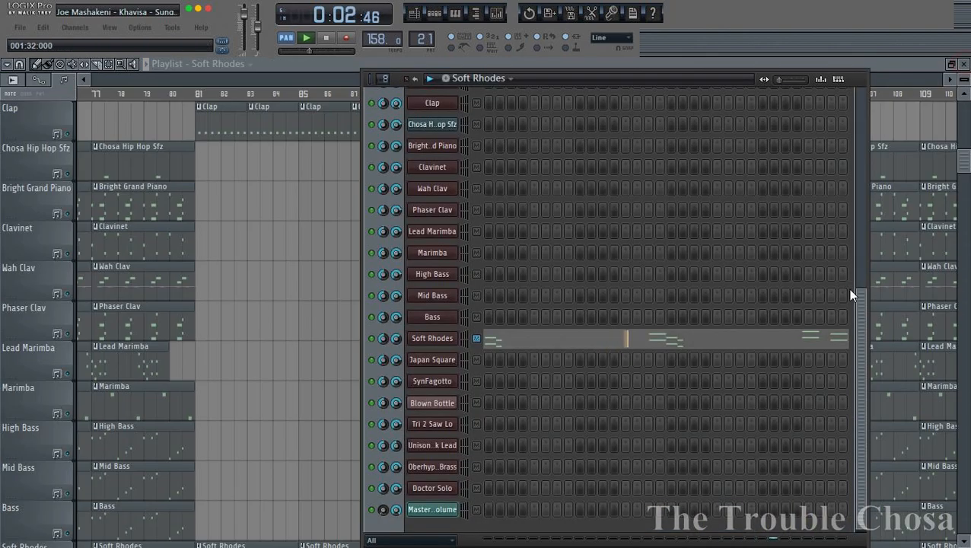
Play the Japan Square pattern and inspect the plugins of the Soft Rhodes, Japan Square and Tri 2 Saw Lo channels.
{"action": "key", "text": "KP_Add"}
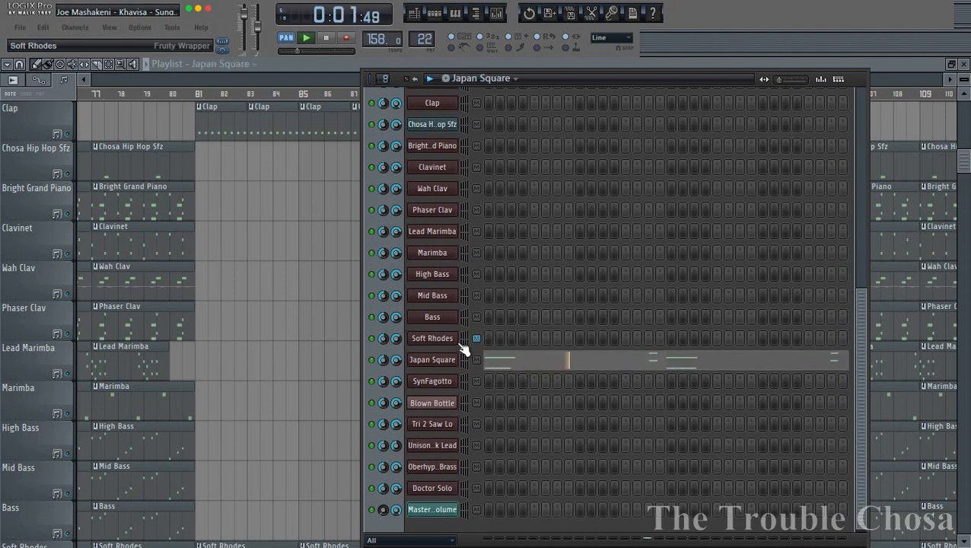
{"action": "left_click", "coordinate": [436, 338]}
{"action": "left_click_drag", "start_coordinate": [482, 373], "coordinate": [365, 146]}
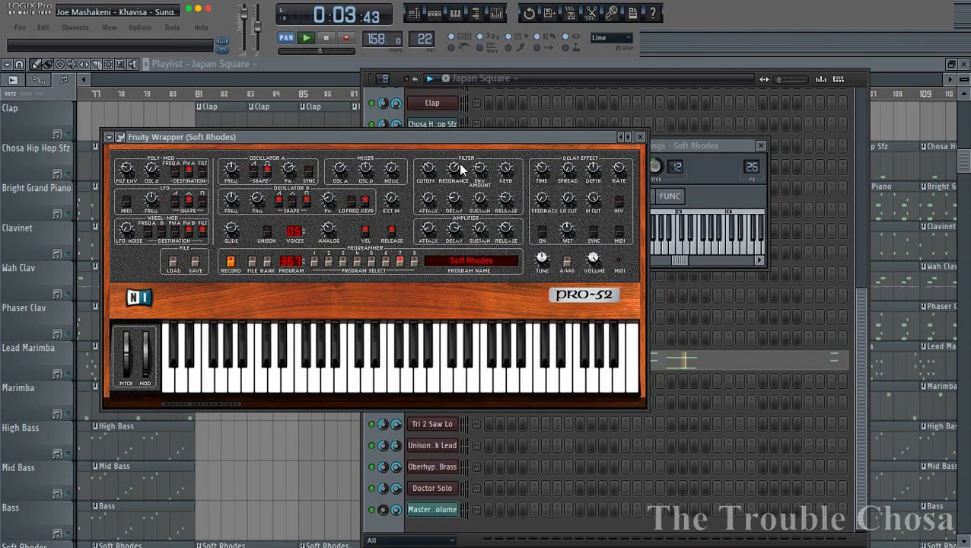
{"action": "left_click", "coordinate": [640, 137]}
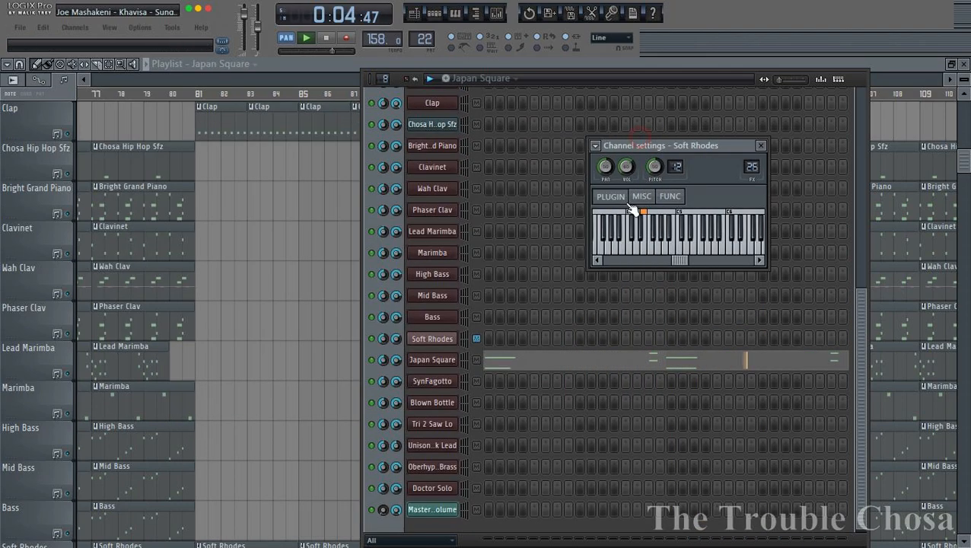
{"action": "left_click", "coordinate": [434, 362]}
{"action": "left_click", "coordinate": [435, 362]}
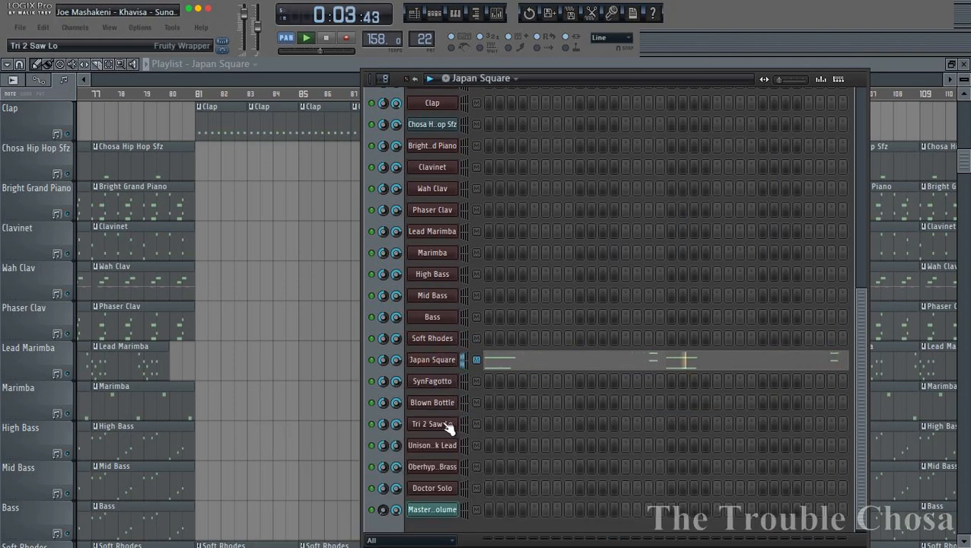
{"action": "left_click", "coordinate": [443, 423]}
{"action": "left_click", "coordinate": [562, 83]}
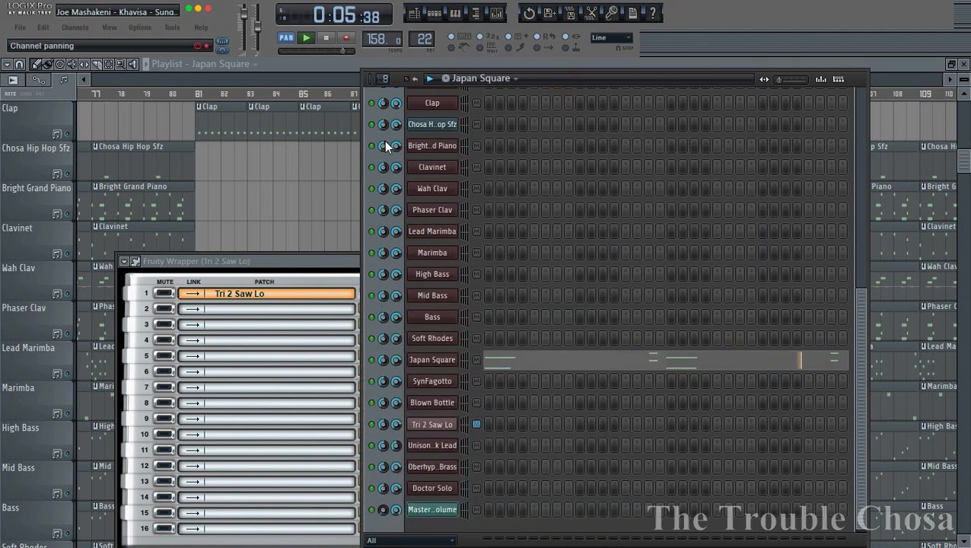
Switch playback to song mode, stop it, and bring up the playlist from around bar 89.
{"action": "left_click", "coordinate": [286, 39]}
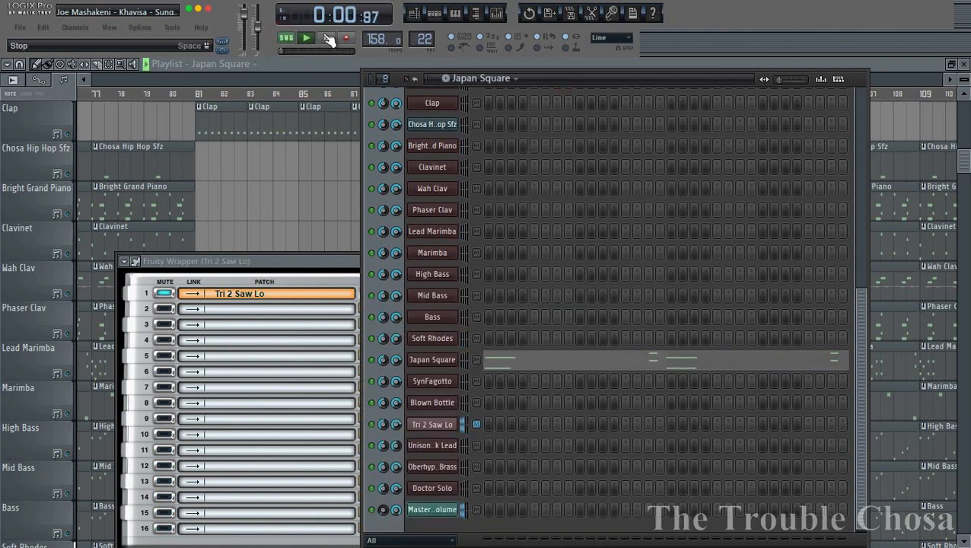
{"action": "left_click", "coordinate": [326, 38]}
{"action": "left_click", "coordinate": [305, 63]}
{"action": "scroll", "coordinate": [303, 82], "scroll_direction": "down", "scroll_amount": 5}
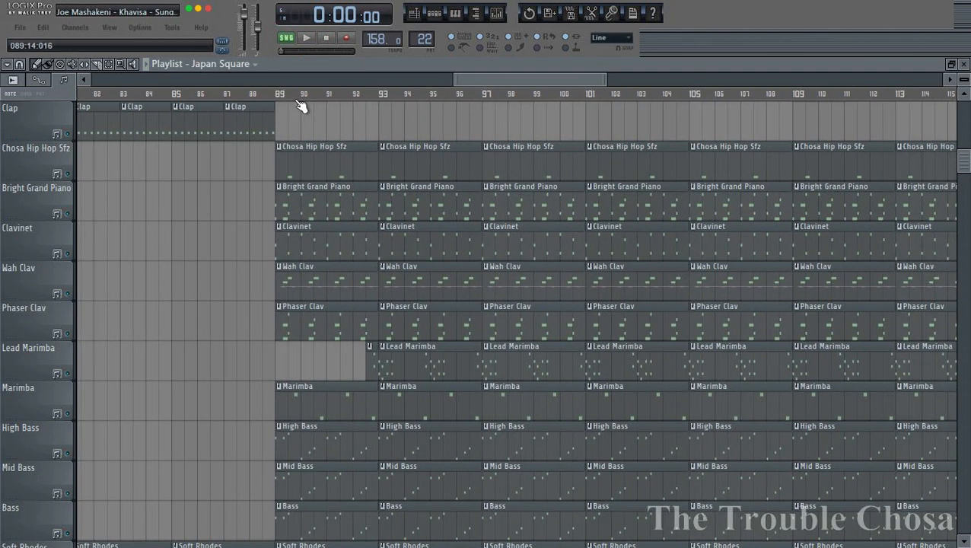
Start playing the song and save the project over the existing Pt 2 zipped loop file.
{"action": "key", "text": "space"}
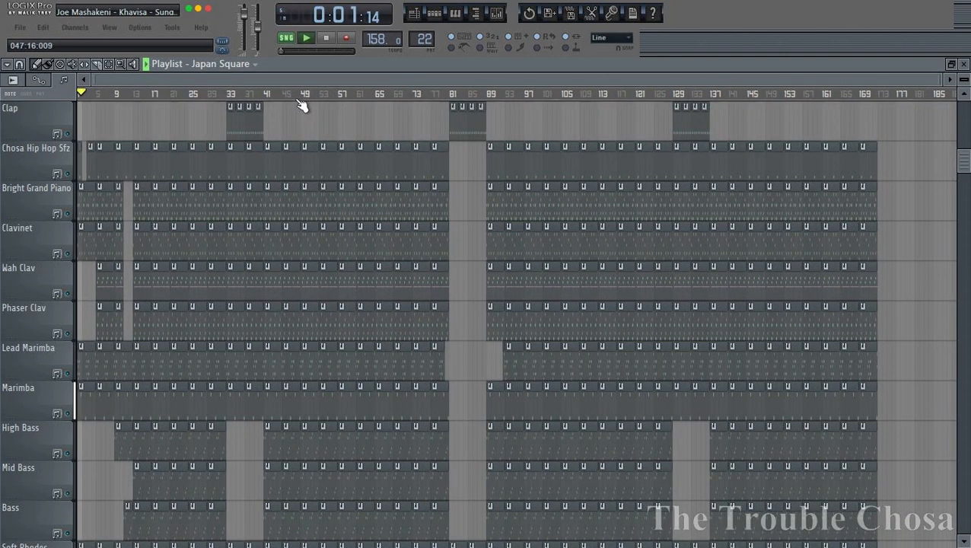
{"action": "key", "text": "ctrl+shift+s"}
{"action": "key", "text": "Return"}
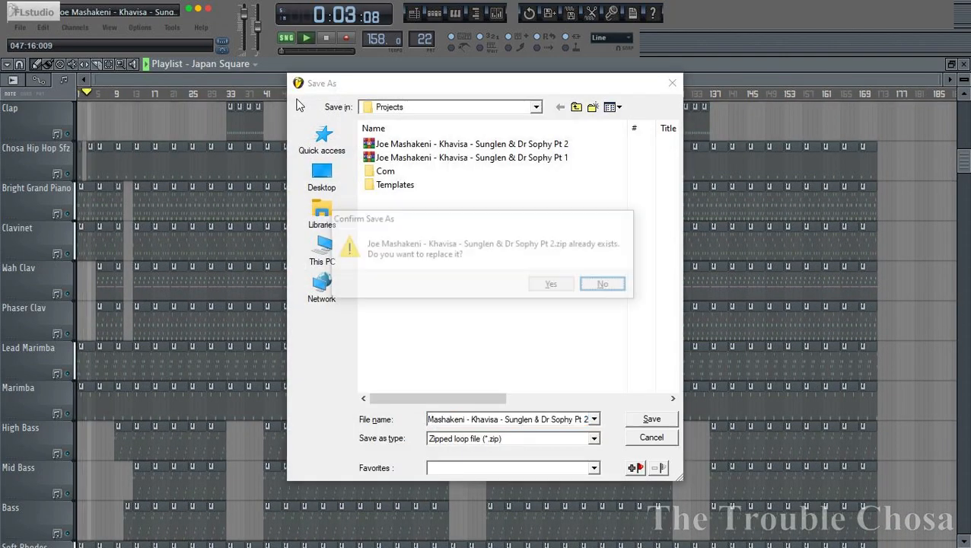
{"action": "key", "text": "Left"}
{"action": "key", "text": "Return"}
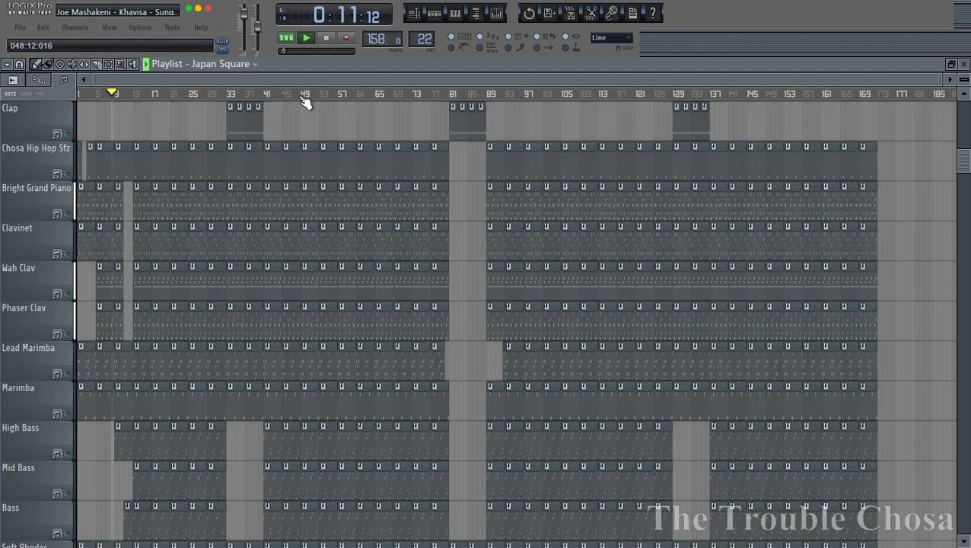
Look over the lower playlist tracks, check the Oberhype Brass notes in the piano roll, and return to the playlist.
{"action": "scroll", "coordinate": [403, 211], "scroll_direction": "down", "scroll_amount": 3}
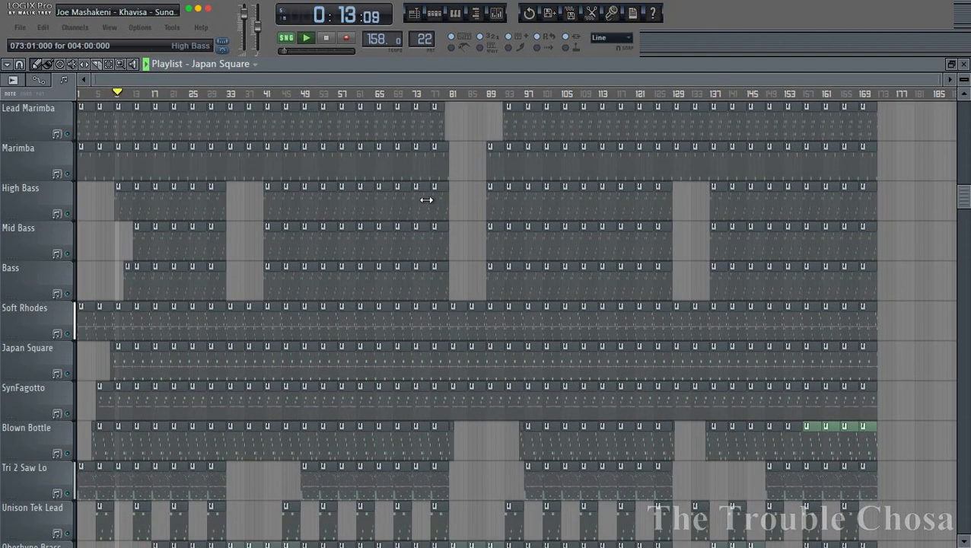
{"action": "scroll", "coordinate": [427, 199], "scroll_direction": "down", "scroll_amount": 3}
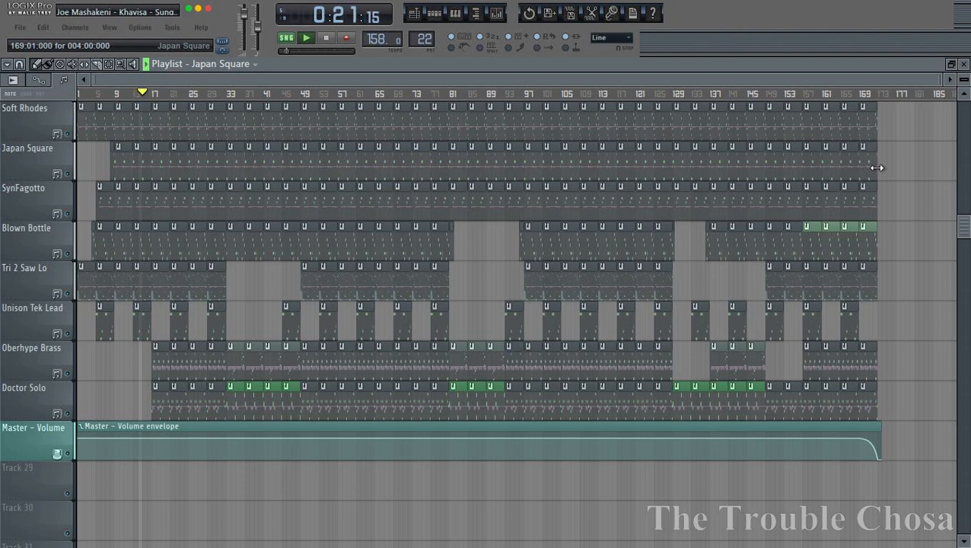
{"action": "double_click", "coordinate": [160, 361]}
{"action": "scroll", "coordinate": [300, 97], "scroll_direction": "down", "scroll_amount": 5}
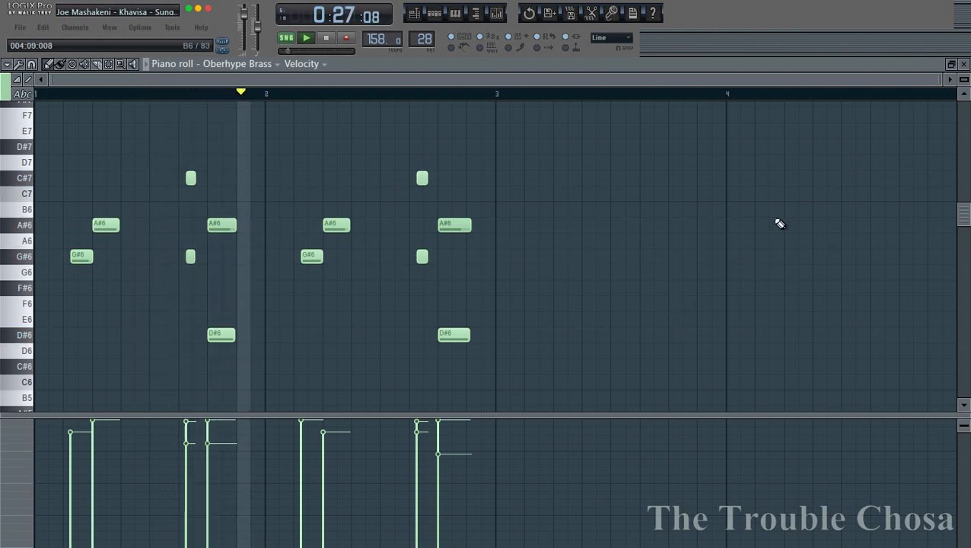
{"action": "left_click", "coordinate": [964, 64]}
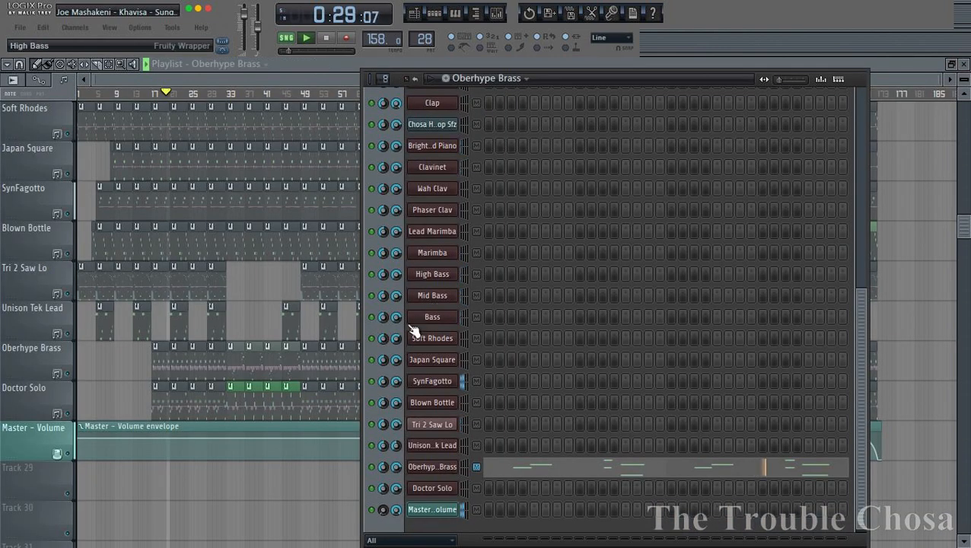
{"action": "left_click", "coordinate": [297, 81]}
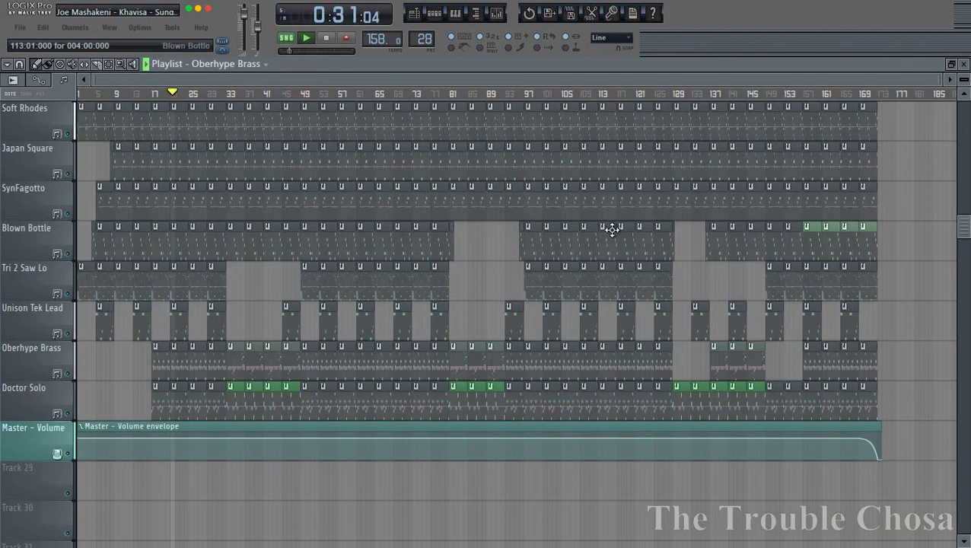
Inspect the Master mixer track's Oxford Limiter Native and Oxford Inflator Native plugins side by side, and return to the playlist.
{"action": "left_click", "coordinate": [497, 13]}
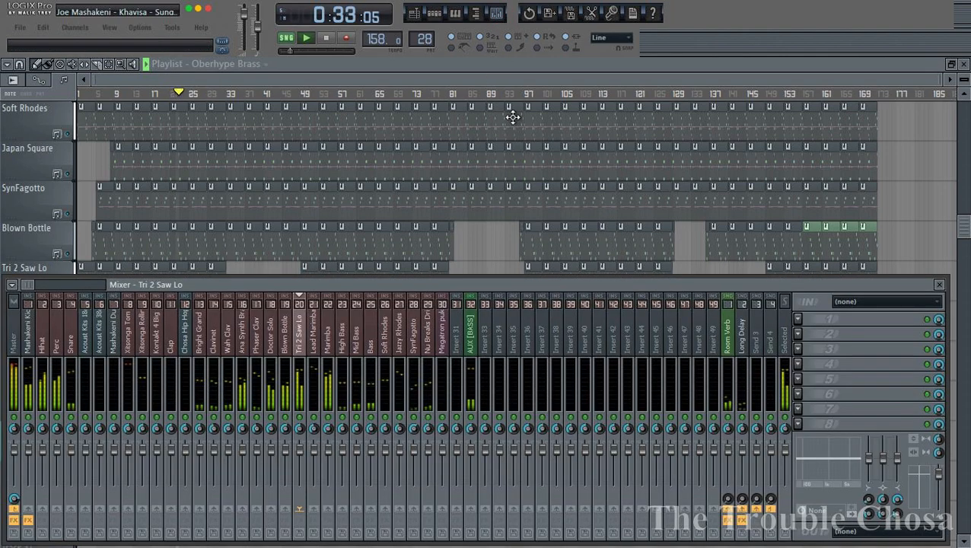
{"action": "left_click", "coordinate": [18, 320]}
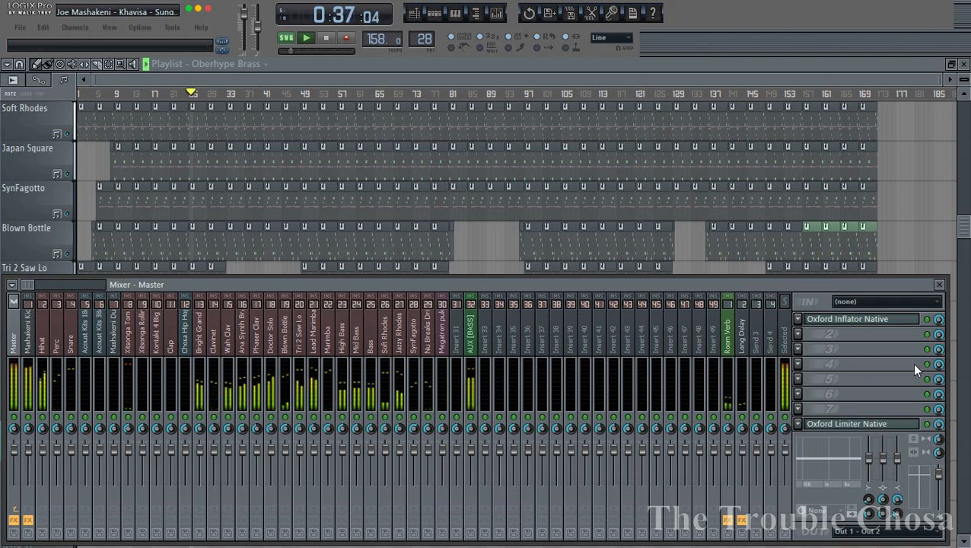
{"action": "left_click", "coordinate": [876, 429]}
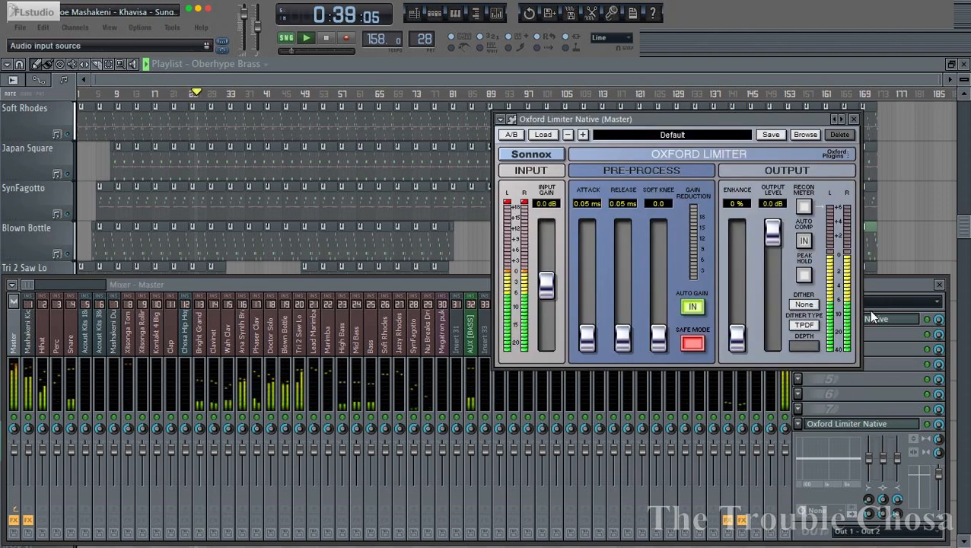
{"action": "left_click", "coordinate": [881, 322]}
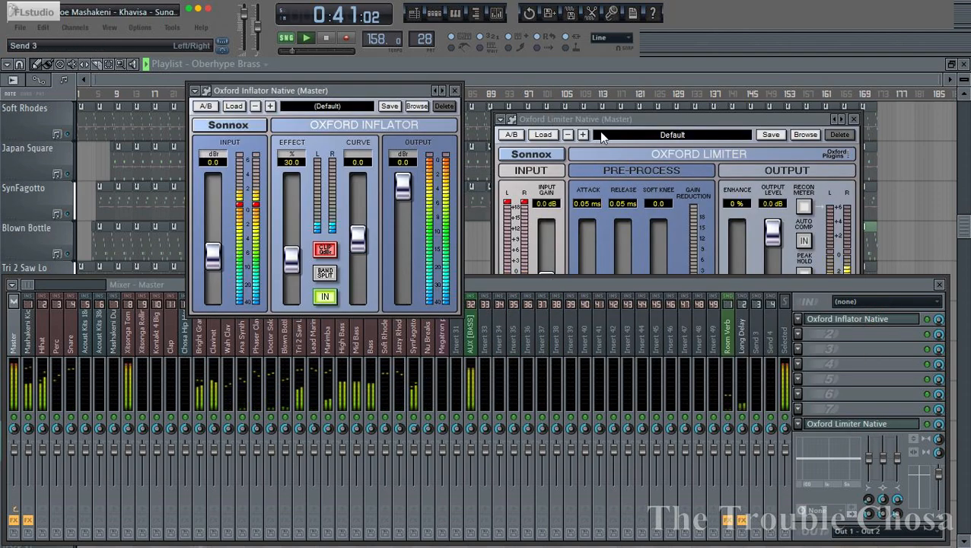
{"action": "left_click", "coordinate": [623, 120]}
{"action": "left_click_drag", "start_coordinate": [625, 120], "coordinate": [605, 104]}
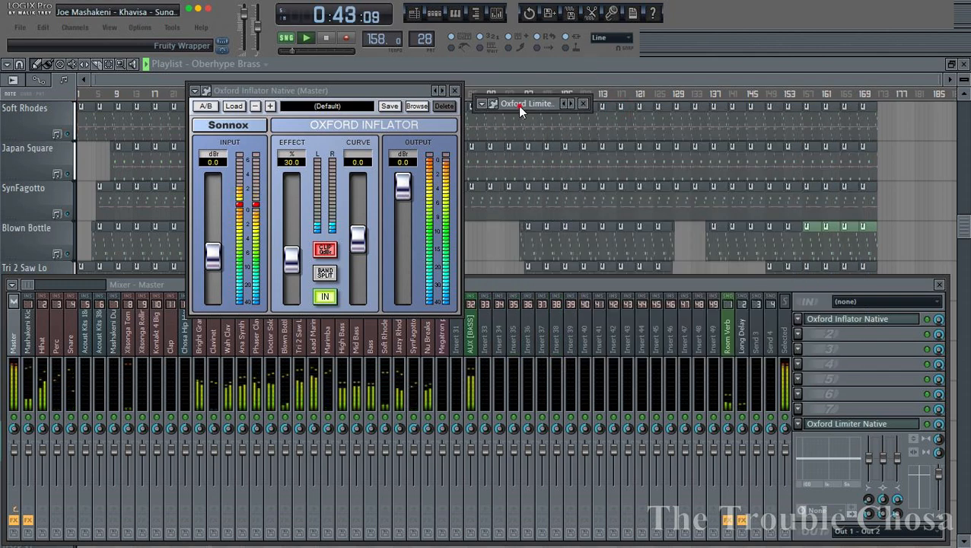
{"action": "left_click_drag", "start_coordinate": [527, 107], "coordinate": [522, 89]}
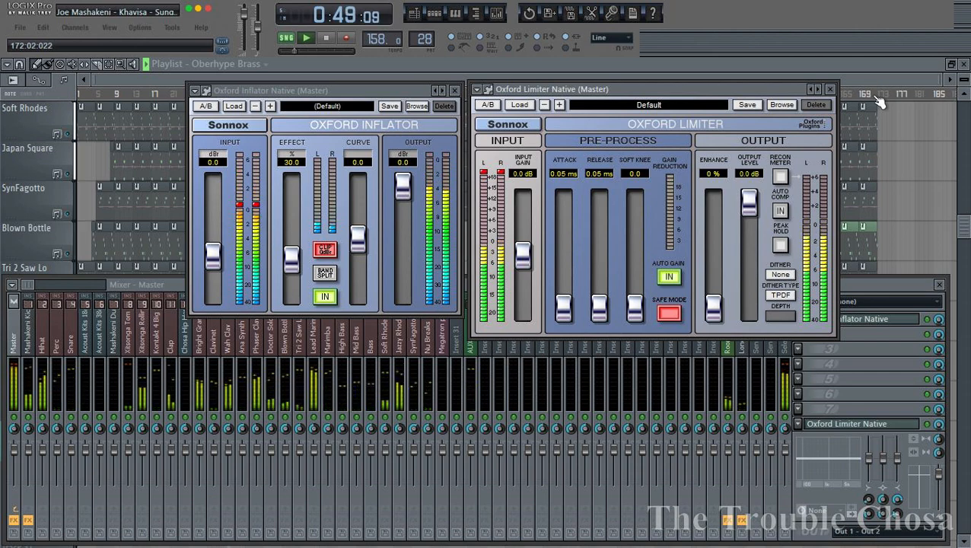
{"action": "left_click", "coordinate": [860, 76]}
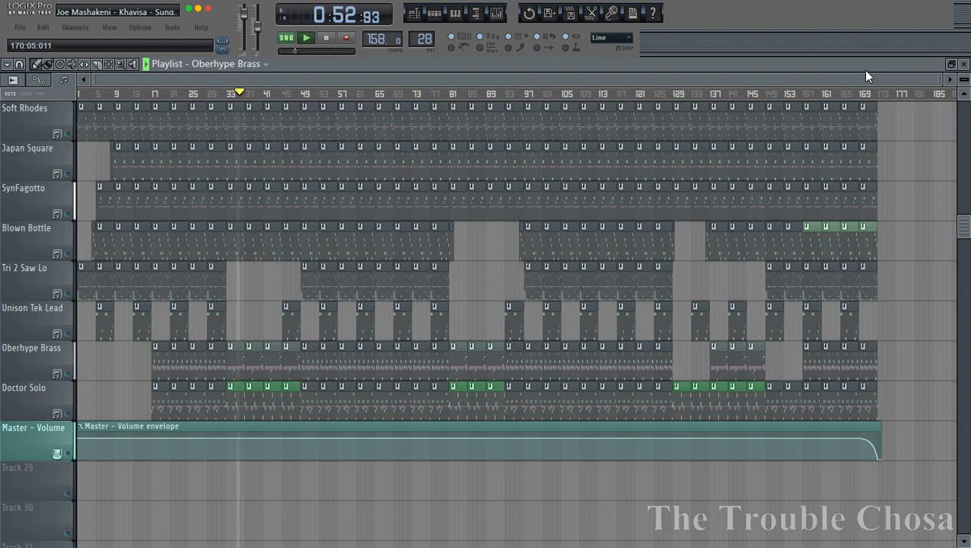
Save the project again as a zipped loop file, replacing the existing Pt 2 archive.
{"action": "key", "text": "ctrl+shift+s"}
{"action": "key", "text": "Return"}
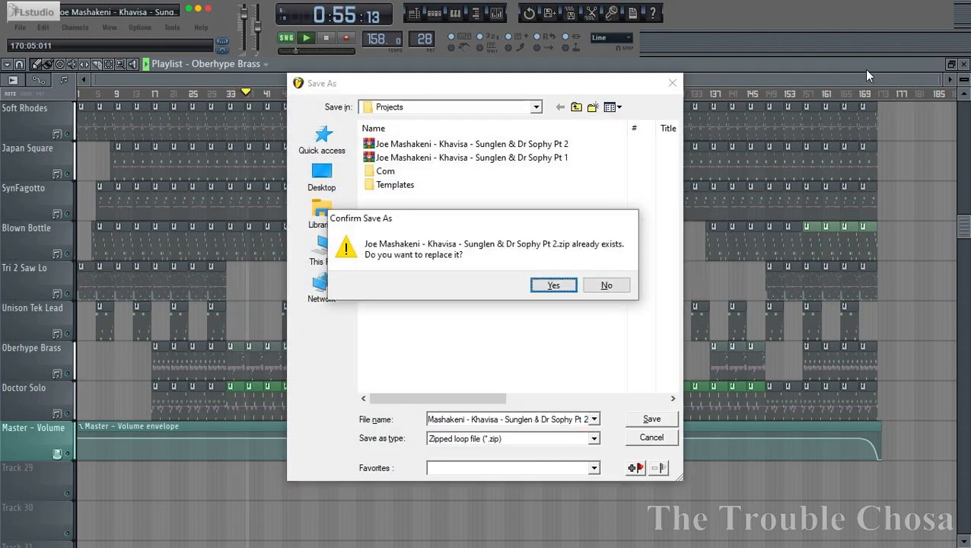
{"action": "key", "text": "Return"}
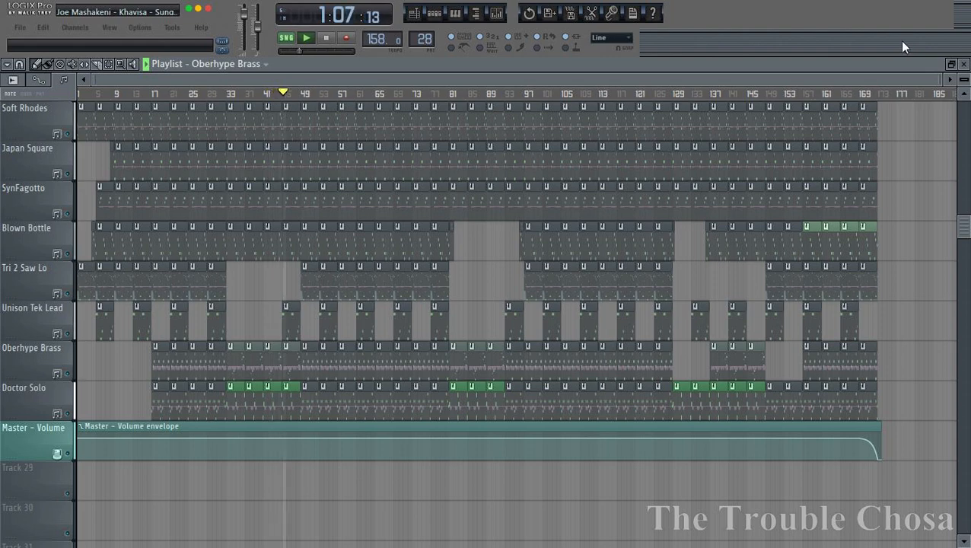
Bring up the full effect plugin list for slot 2 of the Master mixer track and browse the Fruity effects.
{"action": "scroll", "coordinate": [899, 40], "scroll_direction": "down", "scroll_amount": 1}
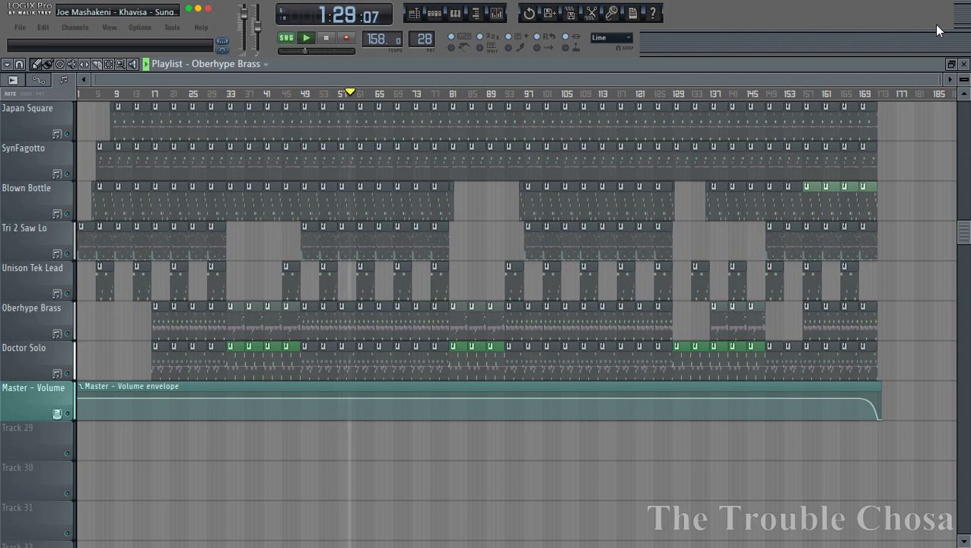
{"action": "left_click", "coordinate": [503, 15]}
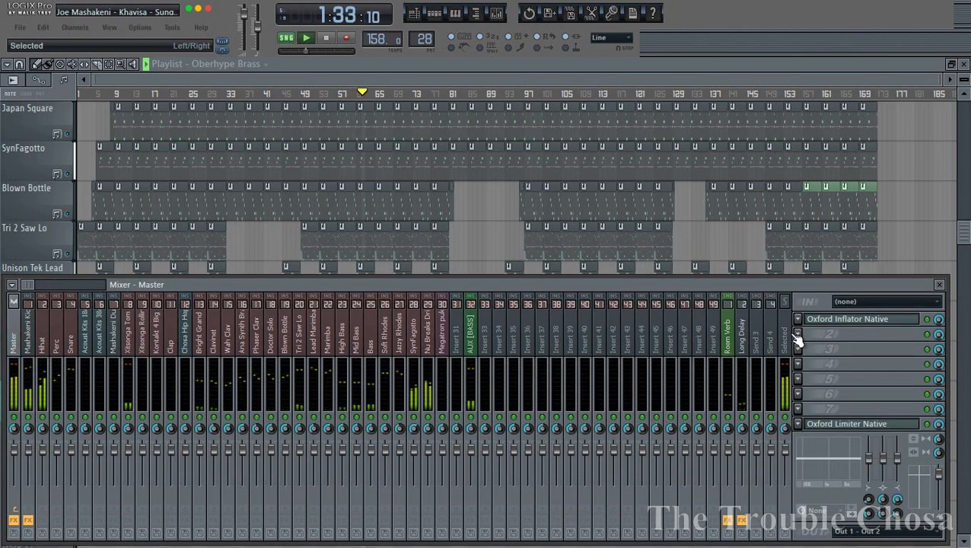
{"action": "left_click", "coordinate": [799, 335]}
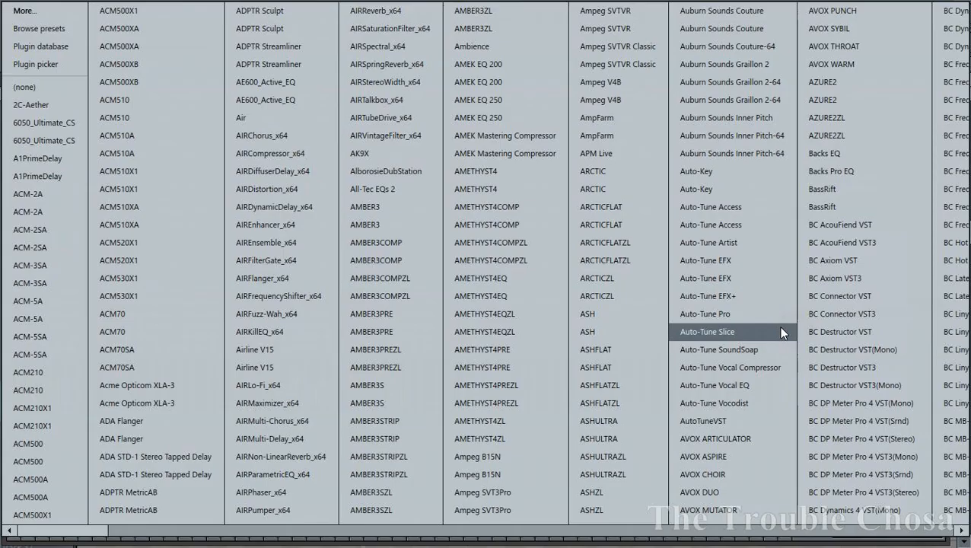
{"action": "left_click", "coordinate": [50, 11]}
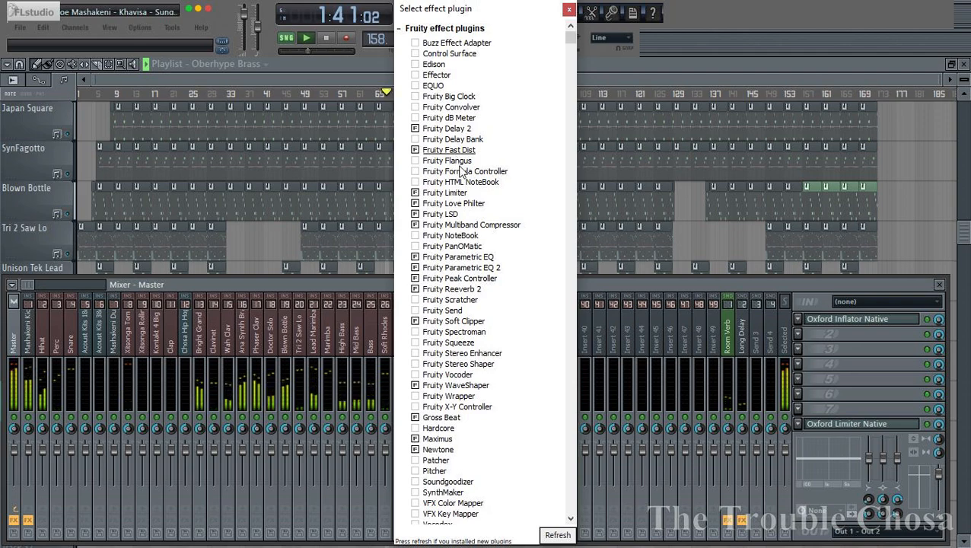
{"action": "scroll", "coordinate": [461, 169], "scroll_direction": "down", "scroll_amount": 3}
{"action": "scroll", "coordinate": [470, 194], "scroll_direction": "down", "scroll_amount": 4}
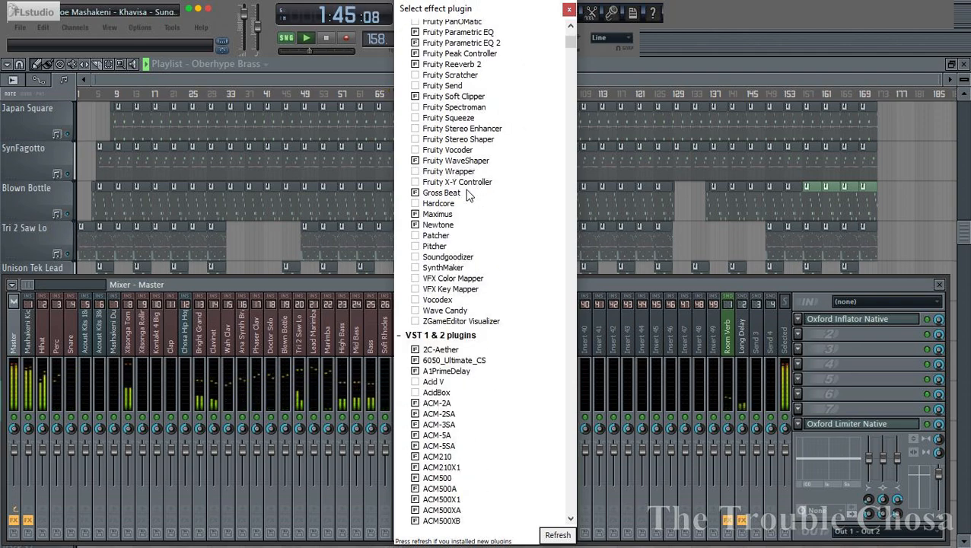
Look through the VST effect plugins starting with F, and close the plugin list and the mixer without choosing one.
{"action": "scroll", "coordinate": [467, 194], "scroll_direction": "down", "scroll_amount": 8}
{"action": "left_click", "coordinate": [443, 242]}
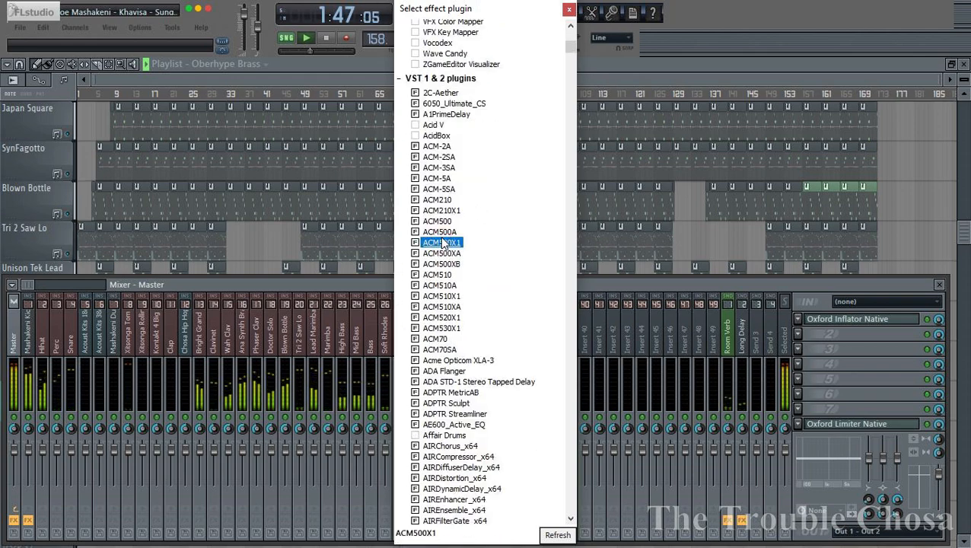
{"action": "key", "text": "f"}
{"action": "scroll", "coordinate": [444, 242], "scroll_direction": "down", "scroll_amount": 20}
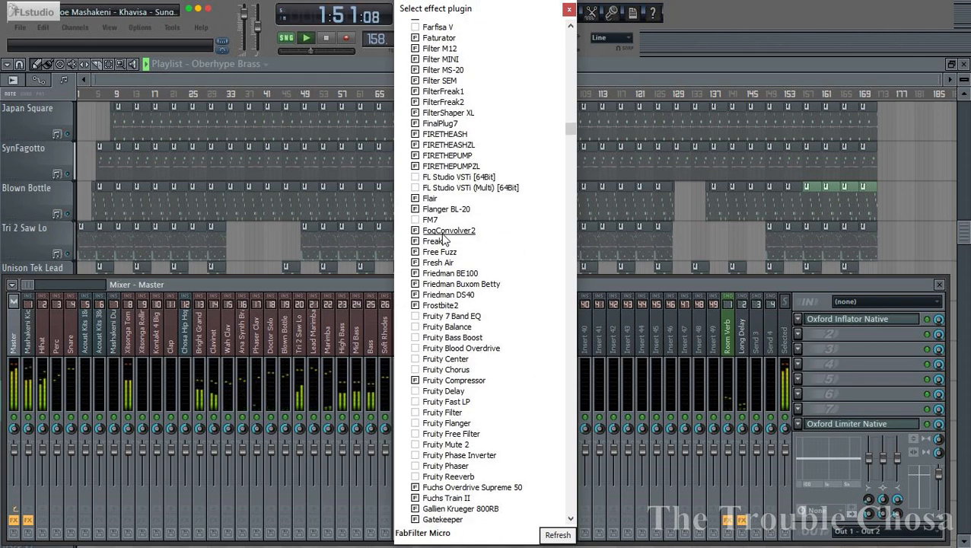
{"action": "scroll", "coordinate": [445, 240], "scroll_direction": "down", "scroll_amount": 2}
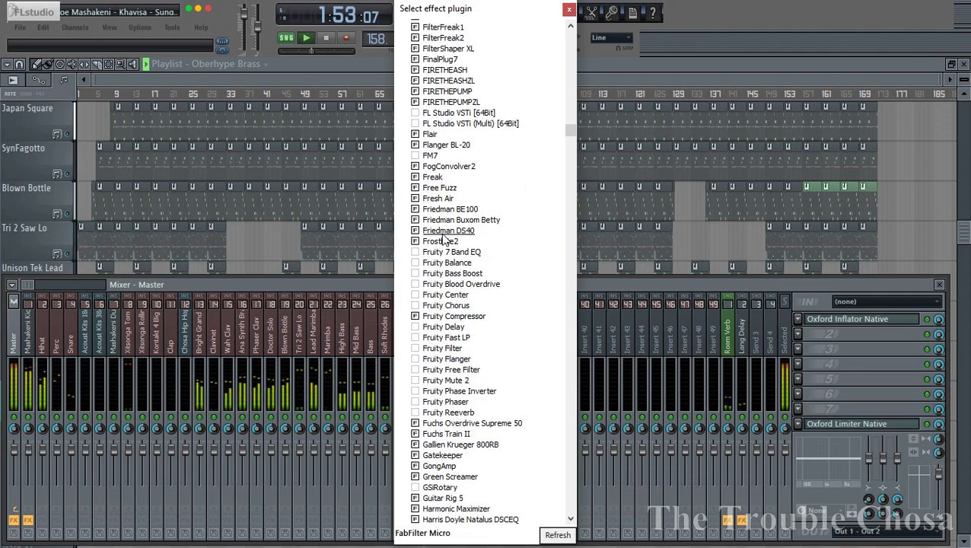
{"action": "scroll", "coordinate": [444, 239], "scroll_direction": "down", "scroll_amount": 2}
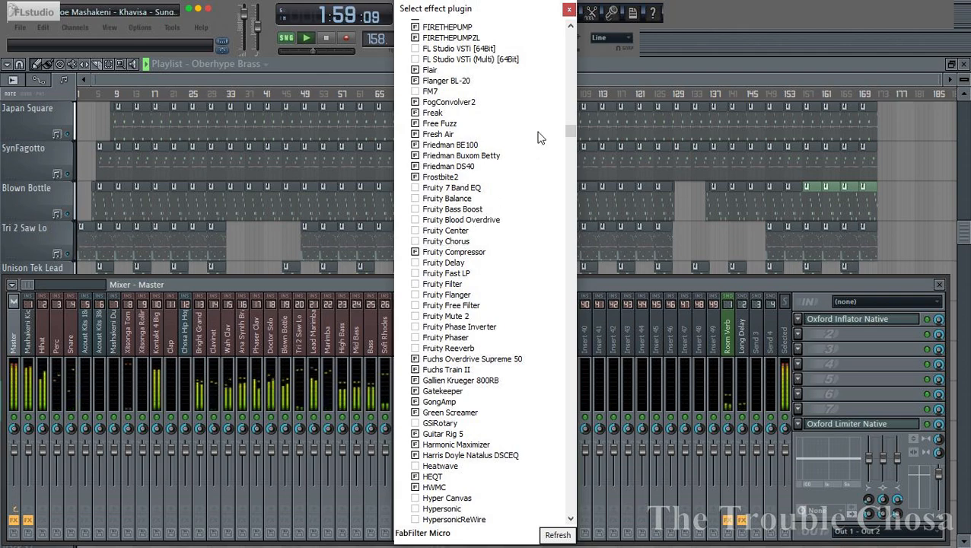
{"action": "left_click", "coordinate": [568, 9]}
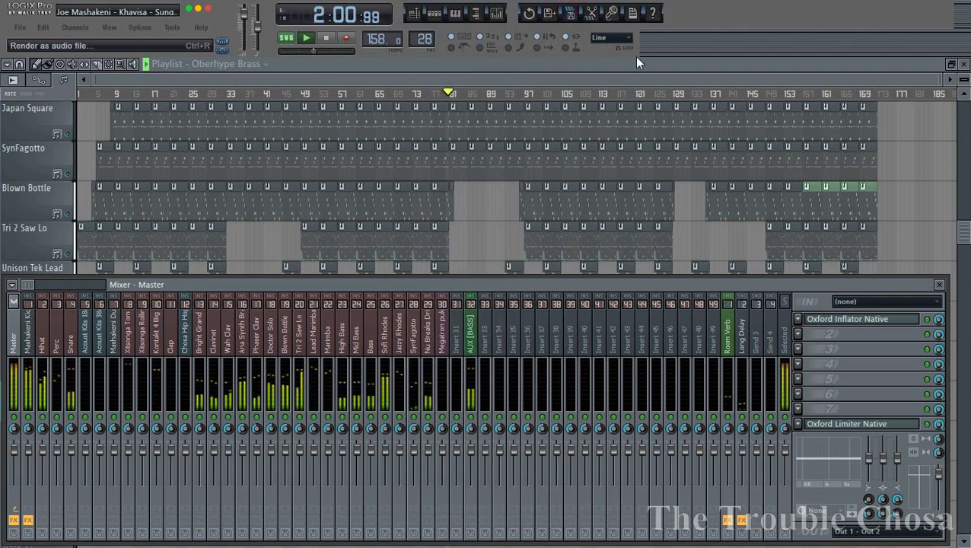
{"action": "key", "text": "F9"}
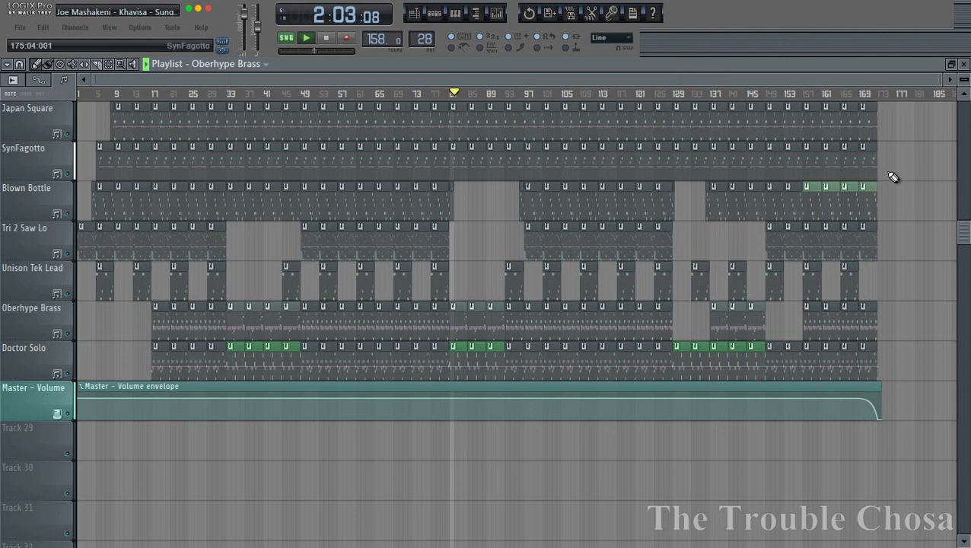
Look over the playlist tracks from the drums to the master volume envelope, and move song playback to around bar 148.
{"action": "scroll", "coordinate": [898, 175], "scroll_direction": "up", "scroll_amount": 2}
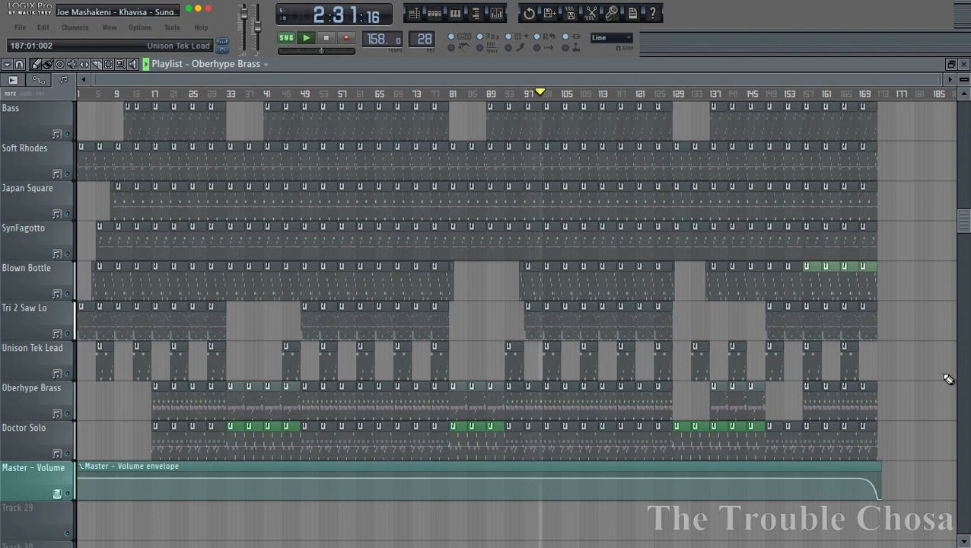
{"action": "scroll", "coordinate": [948, 379], "scroll_direction": "up", "scroll_amount": 10}
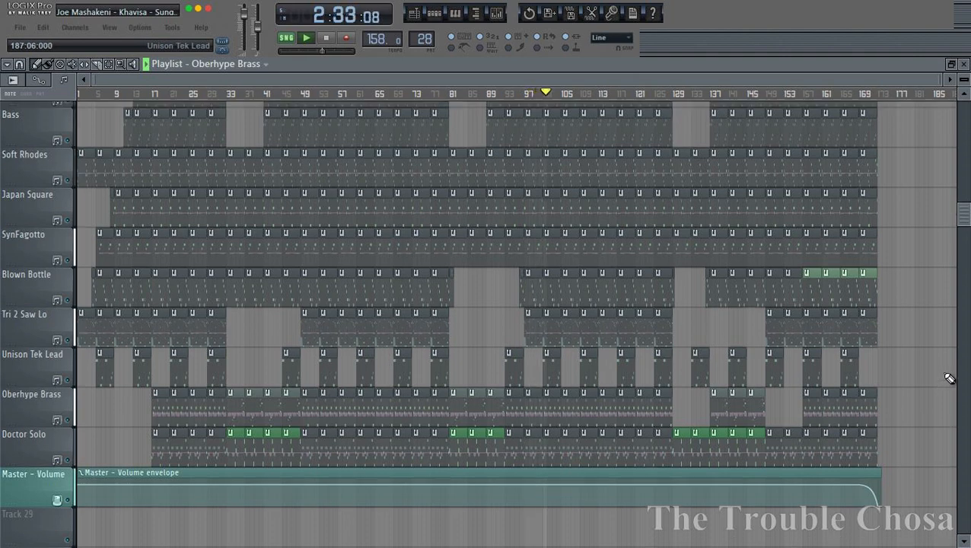
{"action": "scroll", "coordinate": [950, 379], "scroll_direction": "up", "scroll_amount": 5}
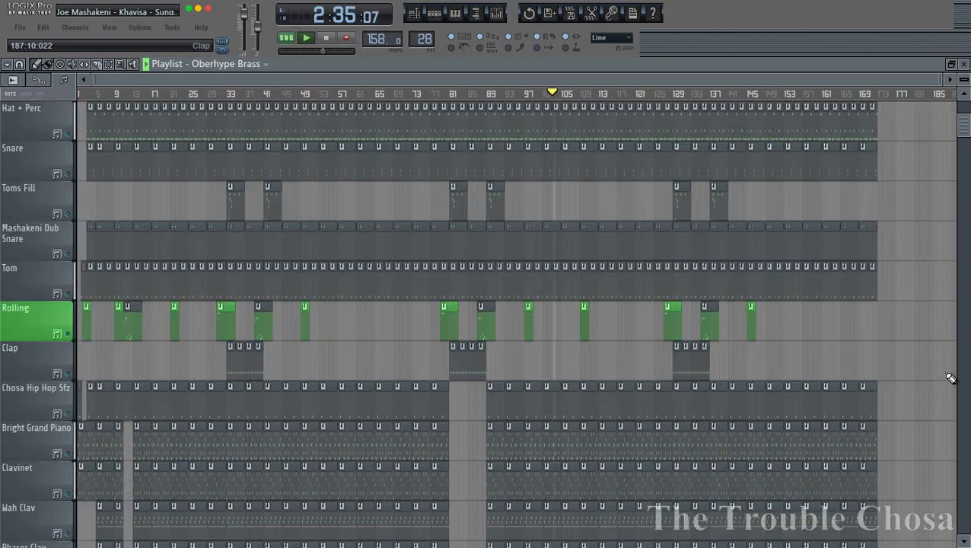
{"action": "scroll", "coordinate": [784, 315], "scroll_direction": "down", "scroll_amount": 18}
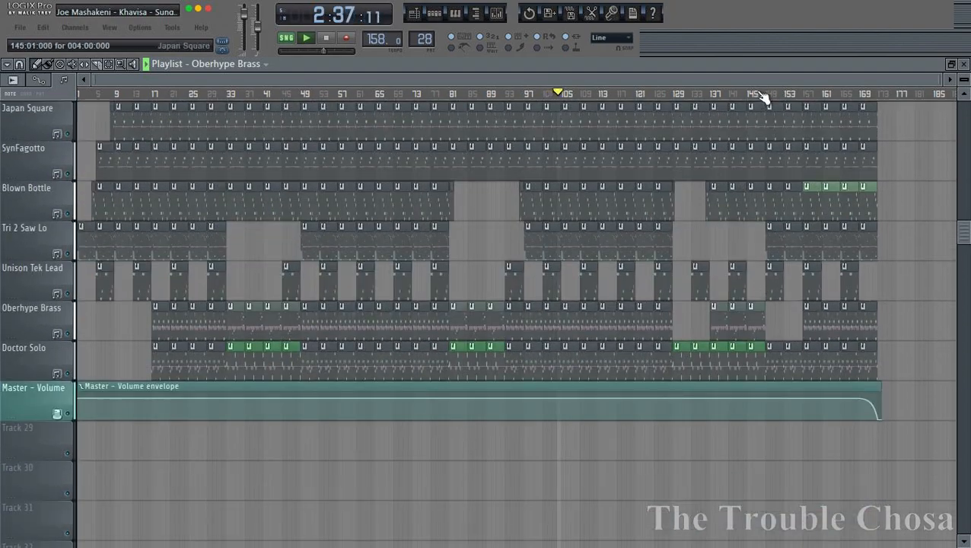
{"action": "left_click", "coordinate": [763, 93]}
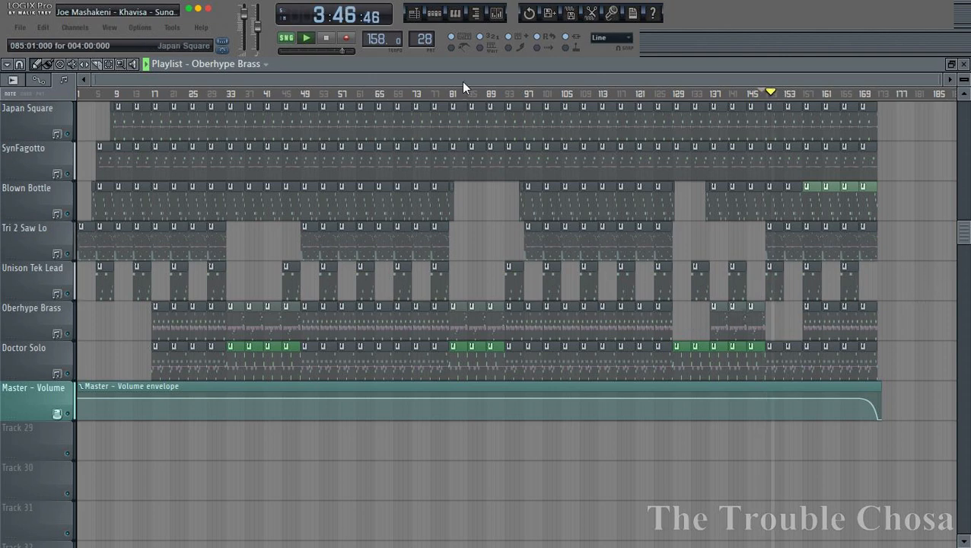
Audition the song with individual channels muted, including Bright Grand Piano, Clavinet, Wah Clav and Tri 2 Saw Lo.
{"action": "left_click", "coordinate": [435, 13]}
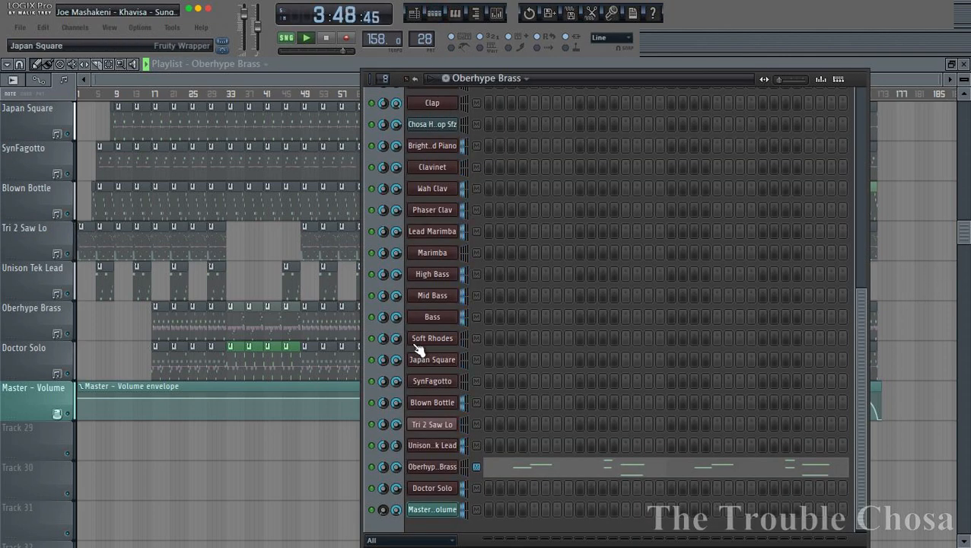
{"action": "left_click", "coordinate": [370, 146]}
{"action": "left_click", "coordinate": [371, 167]}
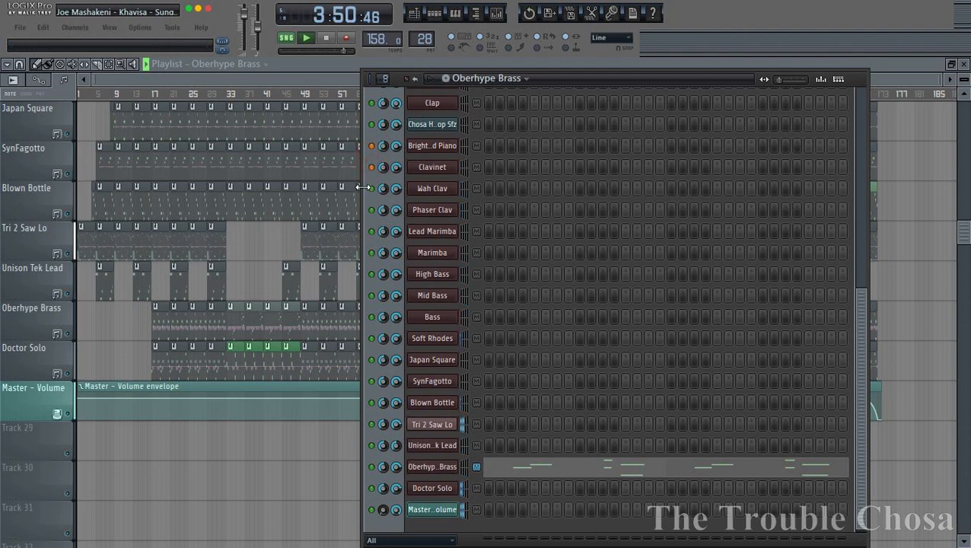
{"action": "left_click", "coordinate": [370, 188]}
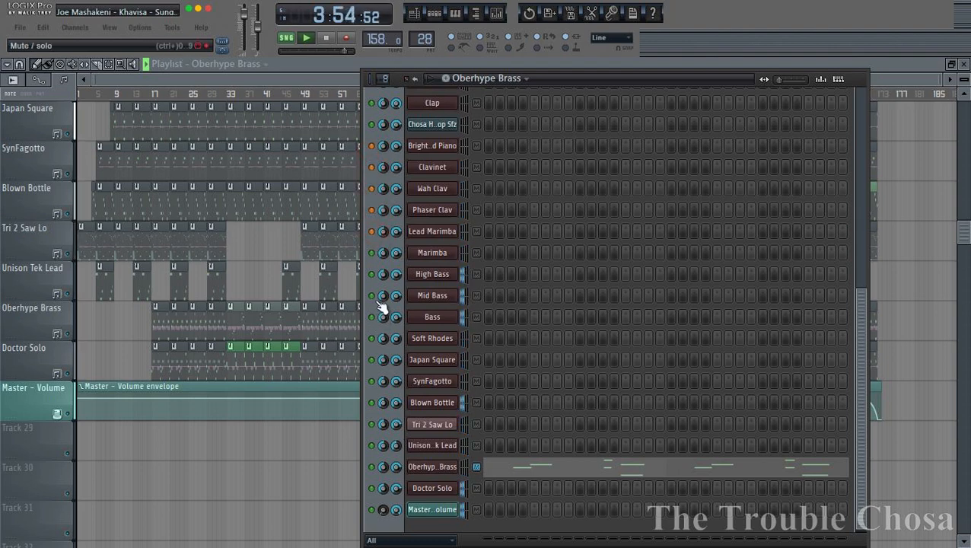
{"action": "left_click", "coordinate": [373, 425]}
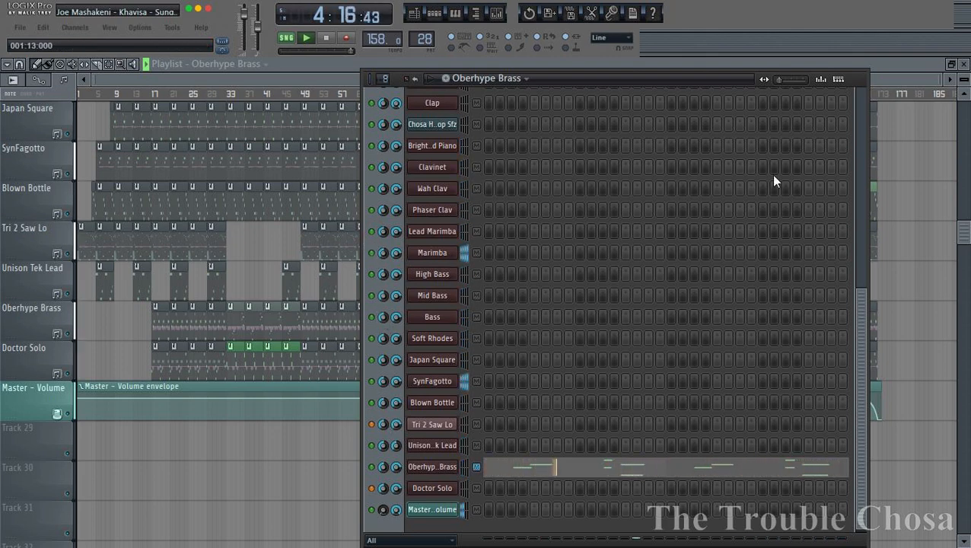
{"action": "left_click", "coordinate": [898, 95]}
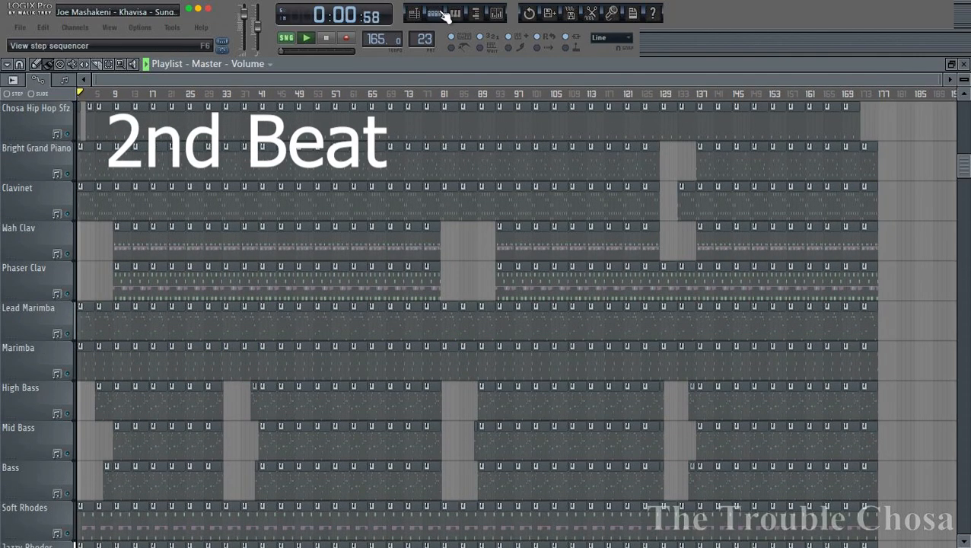
Look over the second beat's channels and its drum tracks in the playlist, up to the opening Mashakeni Kick clips.
{"action": "left_click", "coordinate": [441, 13]}
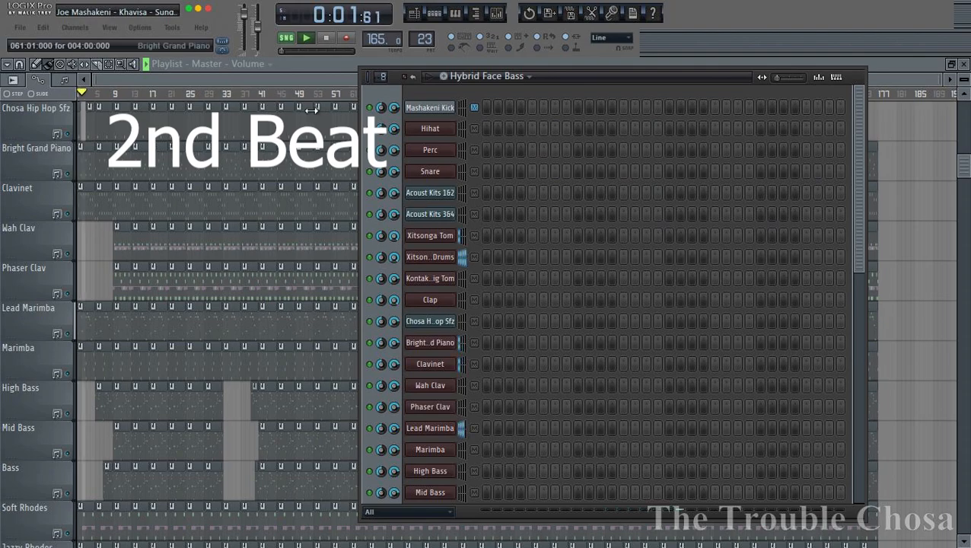
{"action": "left_click", "coordinate": [306, 87]}
{"action": "scroll", "coordinate": [366, 223], "scroll_direction": "up", "scroll_amount": 5}
{"action": "scroll", "coordinate": [367, 223], "scroll_direction": "up", "scroll_amount": 4}
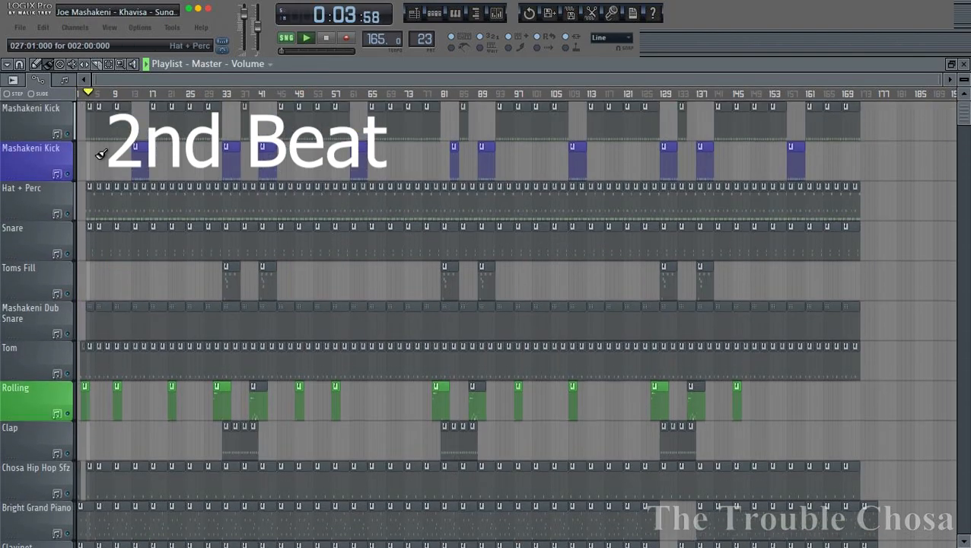
{"action": "scroll", "coordinate": [127, 81], "scroll_direction": "up", "scroll_amount": 8}
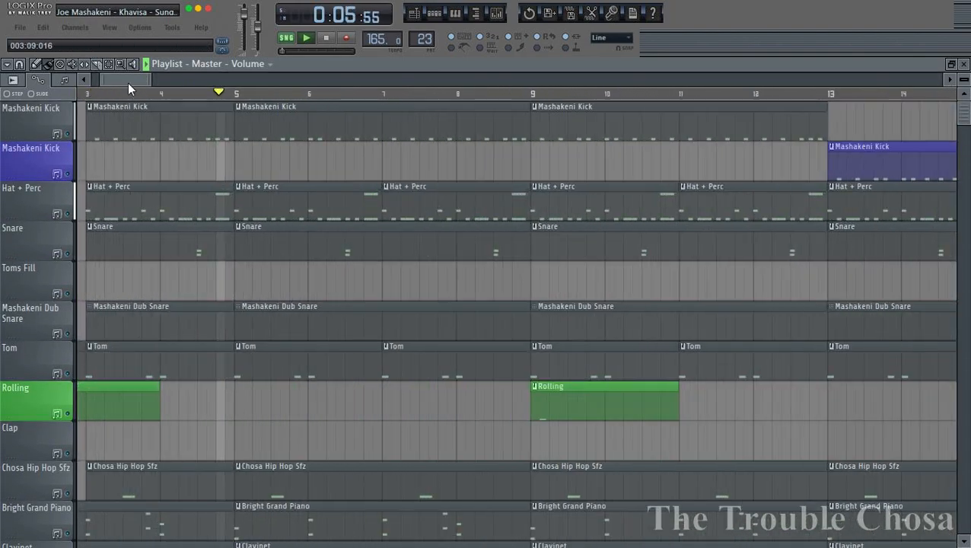
Load the Oxford Rack Master mixer preset onto the Master track.
{"action": "left_click", "coordinate": [496, 13]}
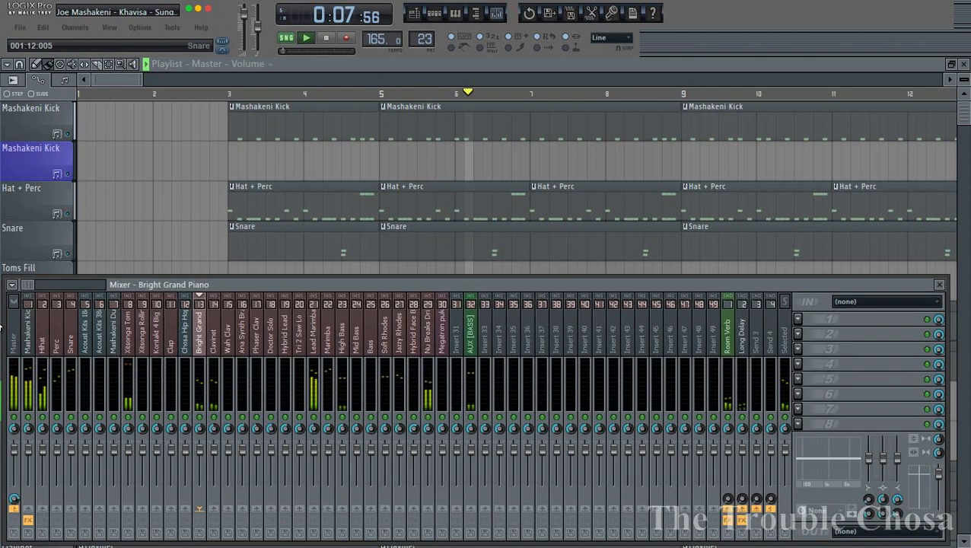
{"action": "right_click", "coordinate": [16, 330]}
{"action": "mouse_move", "coordinate": [137, 277]}
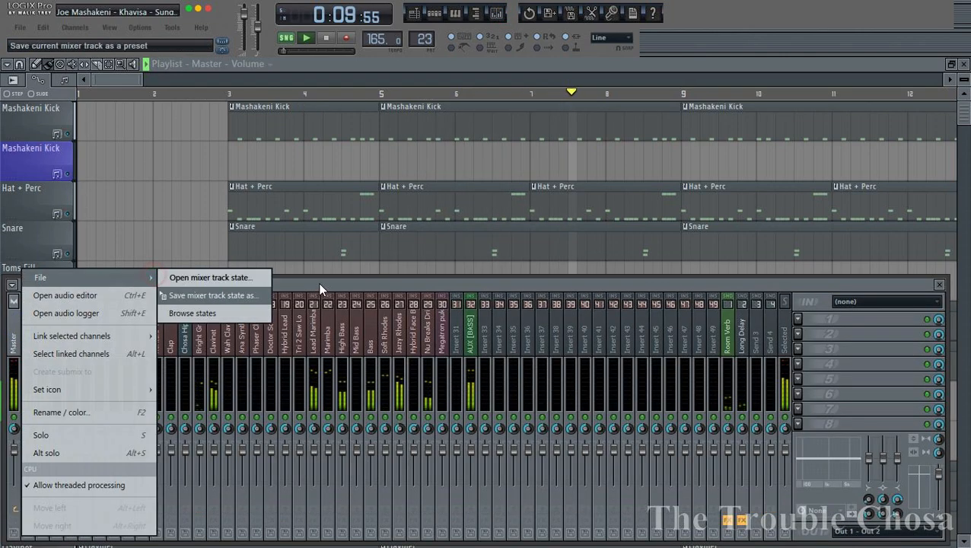
{"action": "left_click", "coordinate": [243, 277]}
{"action": "scroll", "coordinate": [457, 305], "scroll_direction": "down", "scroll_amount": 6}
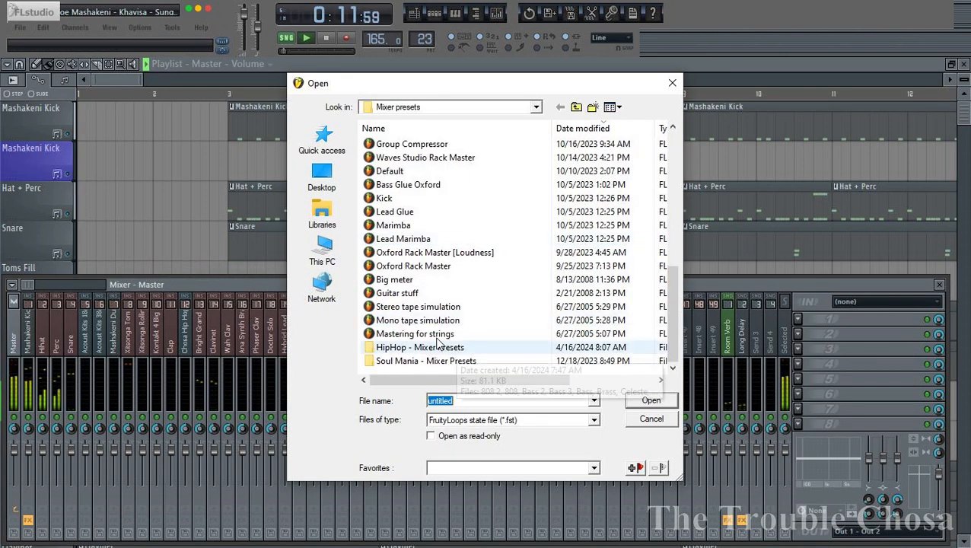
{"action": "double_click", "coordinate": [417, 273]}
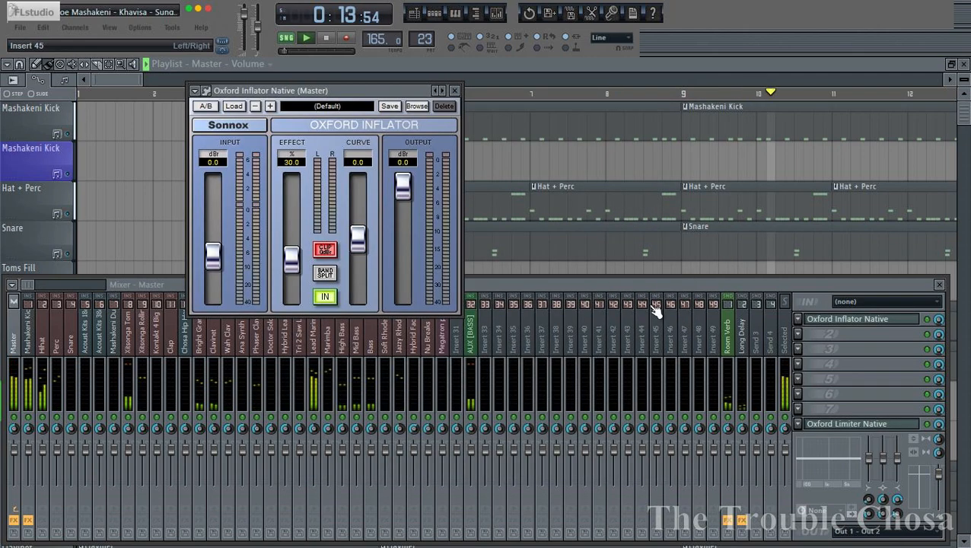
Check the Oxford Limiter Native levels on the Master track alongside the Oxford Inflator, and close the effect and mixer windows.
{"action": "left_click", "coordinate": [863, 425]}
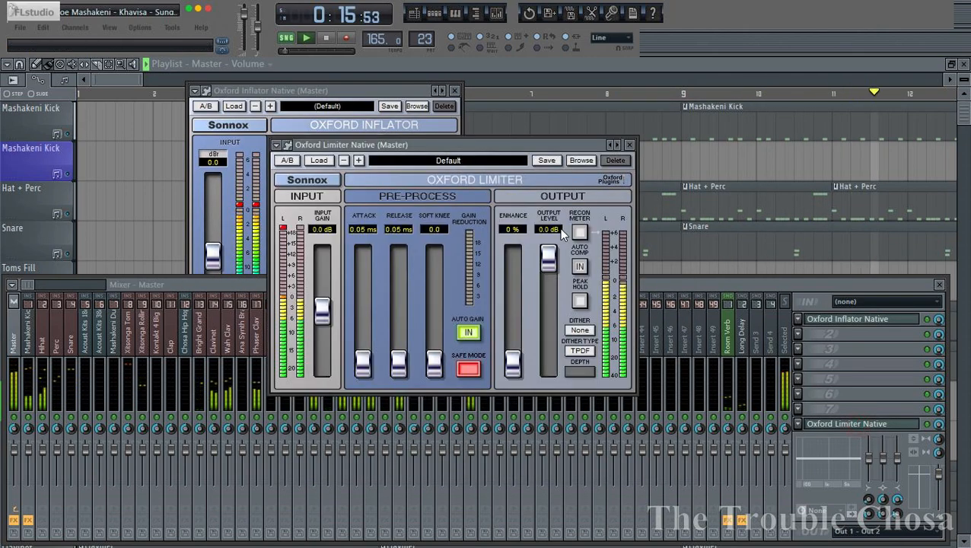
{"action": "left_click_drag", "start_coordinate": [480, 138], "coordinate": [665, 89]}
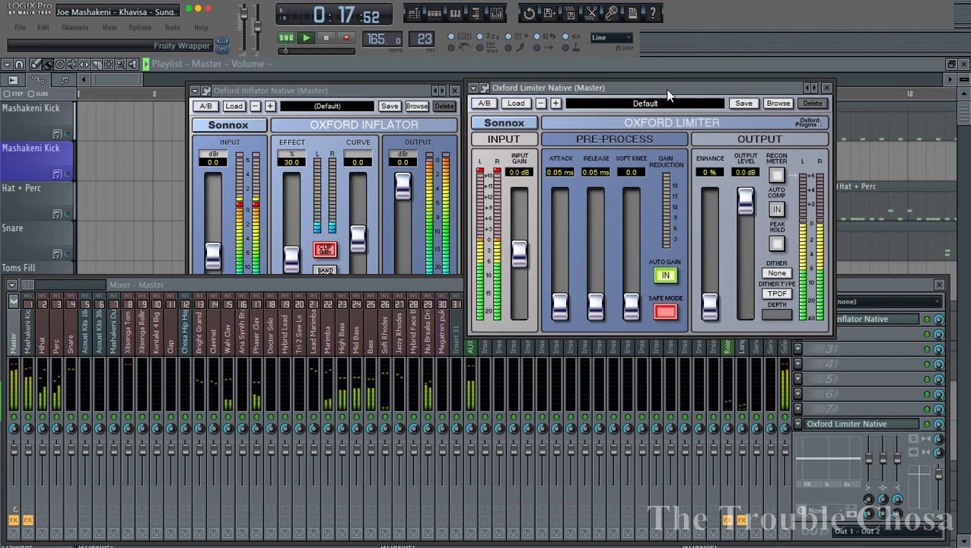
{"action": "left_click", "coordinate": [799, 70]}
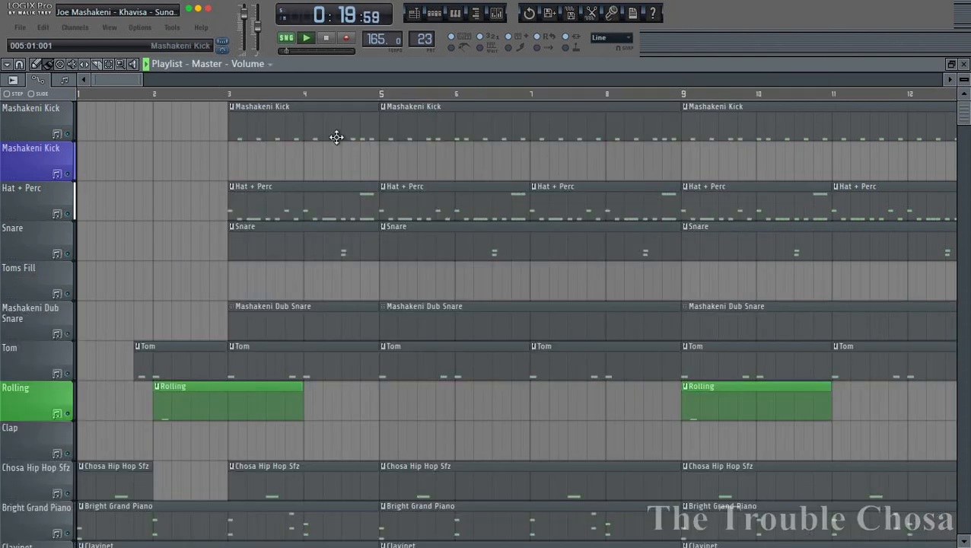
Set the Hihat channel's pitch range to 12 and close its channel and plugin windows.
{"action": "scroll", "coordinate": [478, 271], "scroll_direction": "down", "scroll_amount": 3, "text": "ctrl"}
{"action": "scroll", "coordinate": [471, 274], "scroll_direction": "down", "scroll_amount": 10}
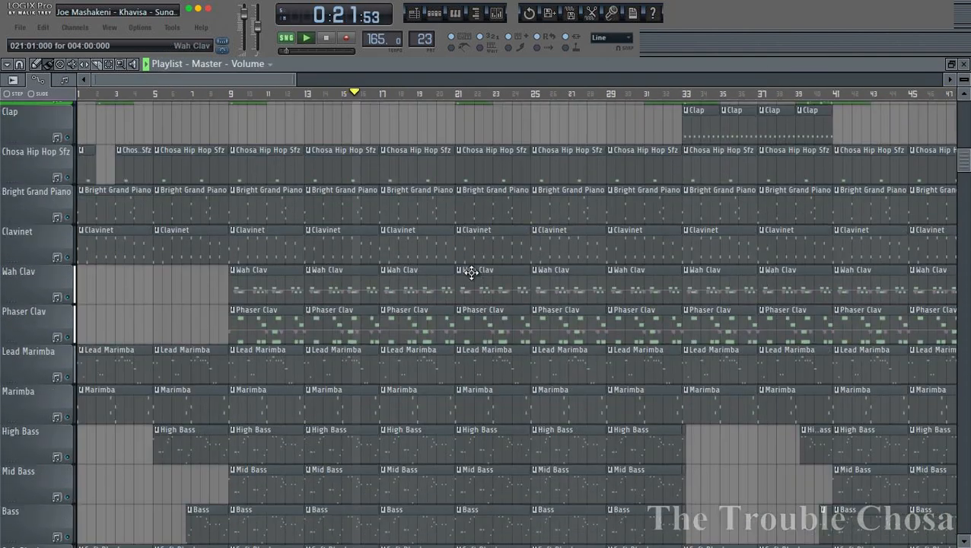
{"action": "scroll", "coordinate": [449, 274], "scroll_direction": "down", "scroll_amount": 3}
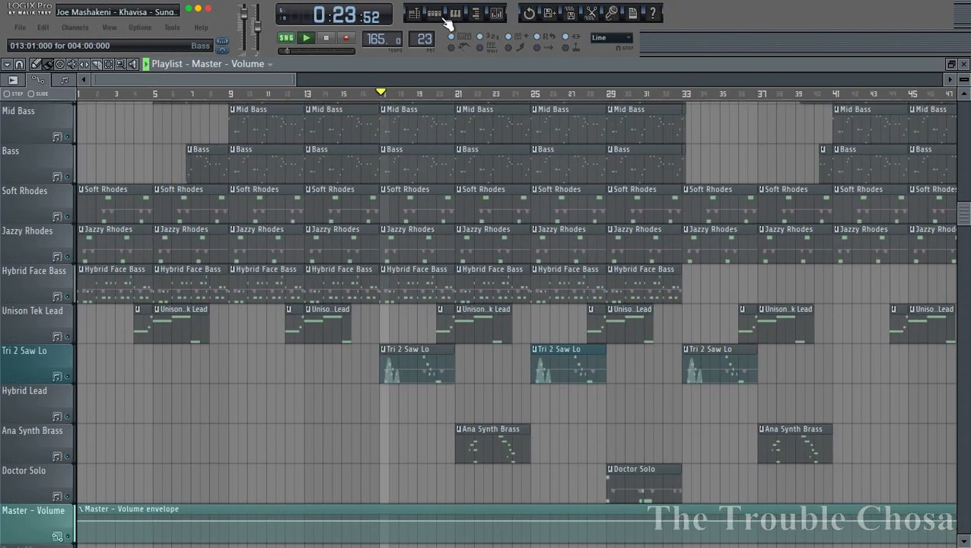
{"action": "left_click", "coordinate": [434, 13]}
{"action": "left_click", "coordinate": [449, 129]}
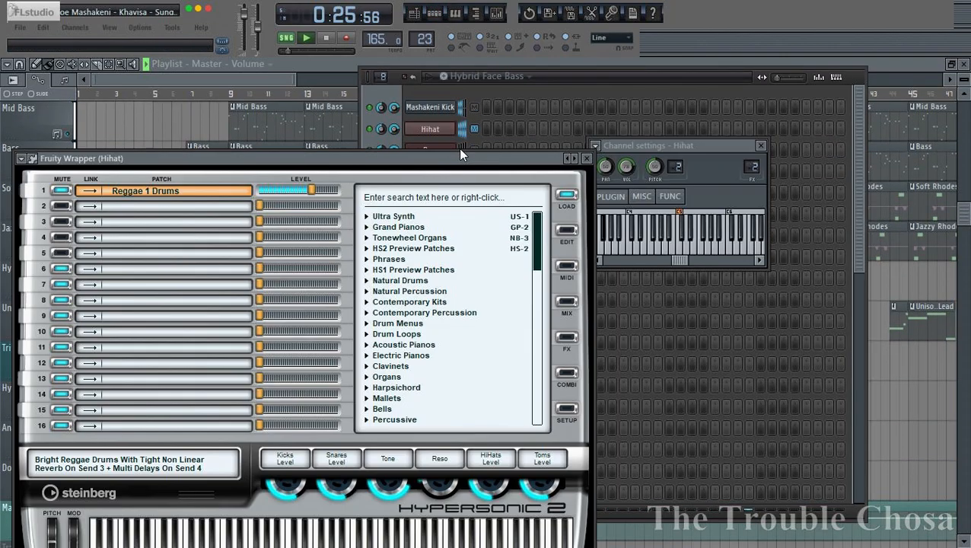
{"action": "left_click_drag", "start_coordinate": [676, 168], "coordinate": [676, 151]}
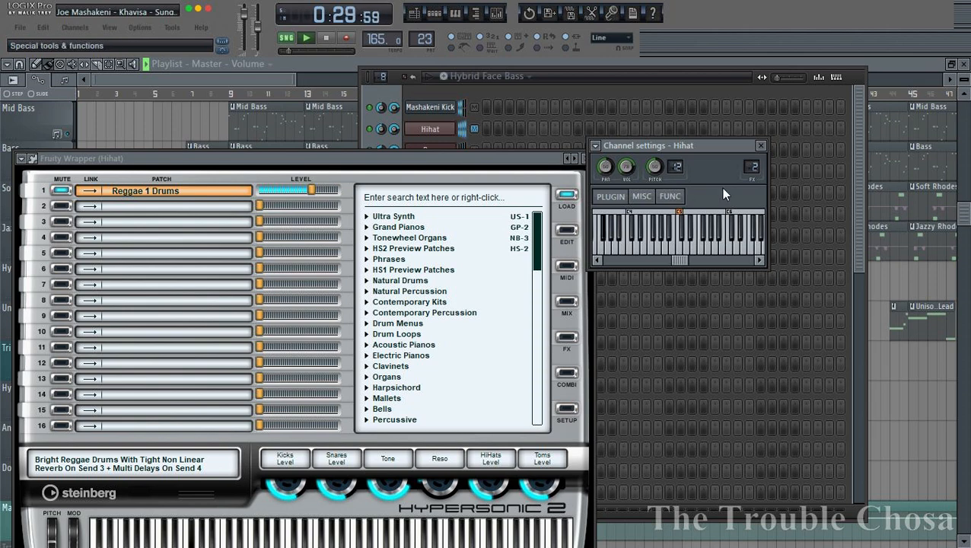
{"action": "left_click", "coordinate": [871, 90]}
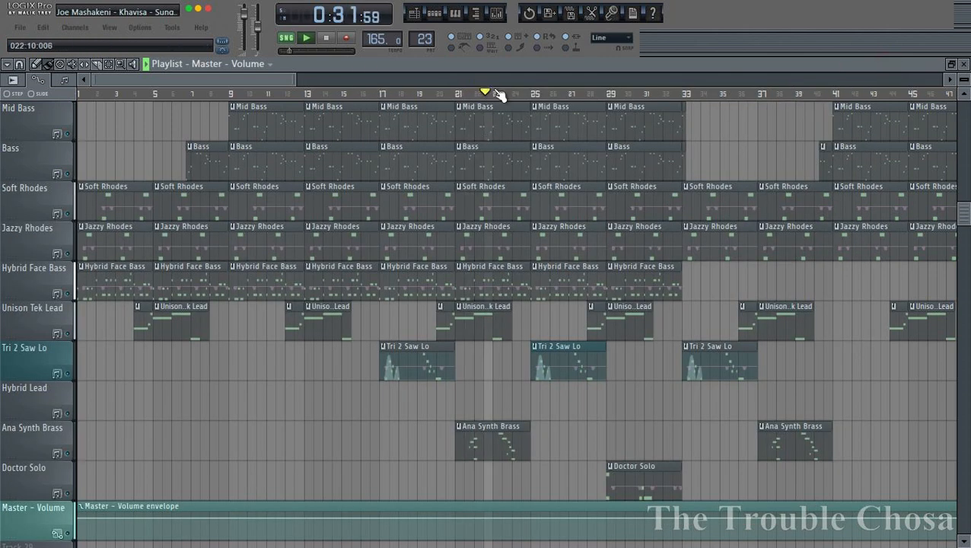
Set part 01 of the Doctor Solo channel's HyperCanvas to the Synth Lead preset 082 002 Doctor Solo, and play the song from bar 29.
{"action": "scroll", "coordinate": [502, 96], "scroll_direction": "down", "scroll_amount": 2}
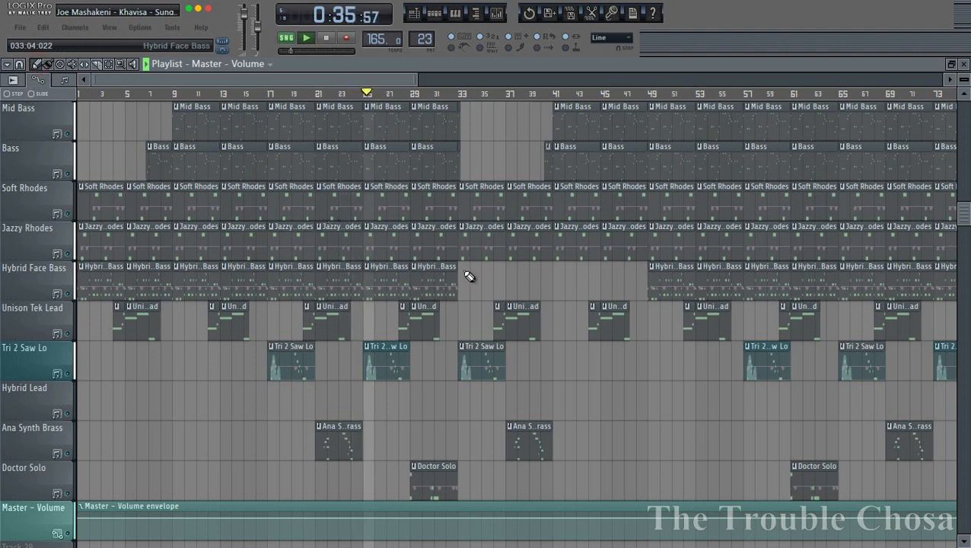
{"action": "scroll", "coordinate": [427, 323], "scroll_direction": "down", "scroll_amount": 2}
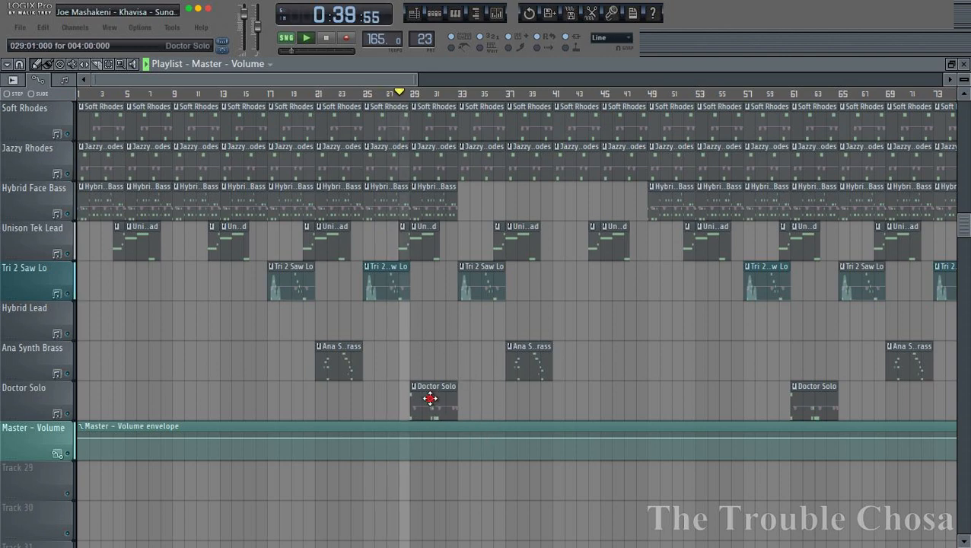
{"action": "left_click", "coordinate": [435, 16]}
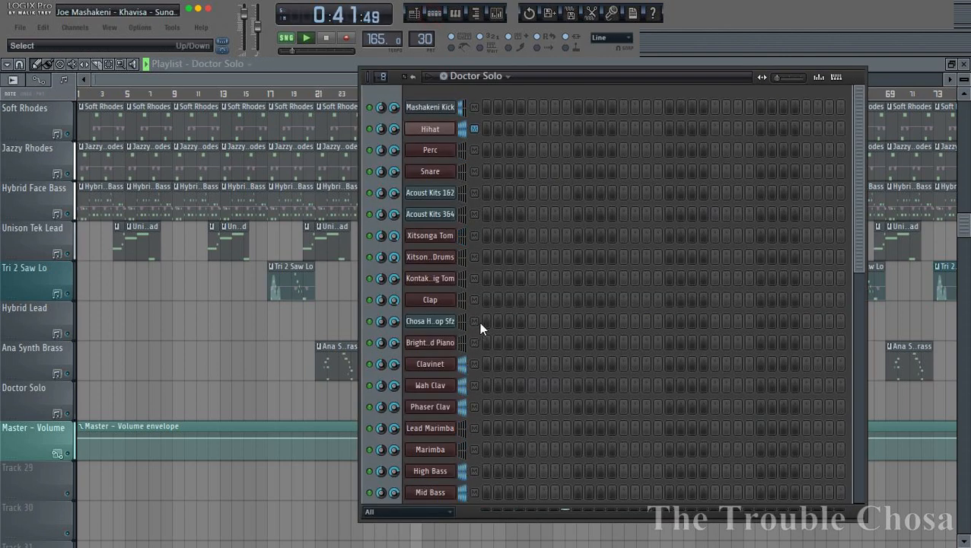
{"action": "scroll", "coordinate": [478, 326], "scroll_direction": "down", "scroll_amount": 5}
{"action": "left_click", "coordinate": [442, 457]}
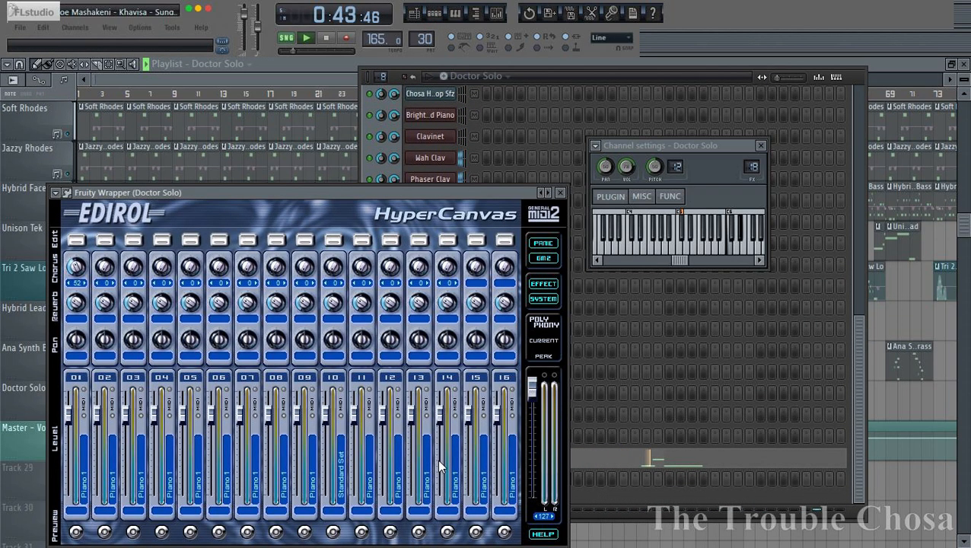
{"action": "left_click", "coordinate": [76, 240]}
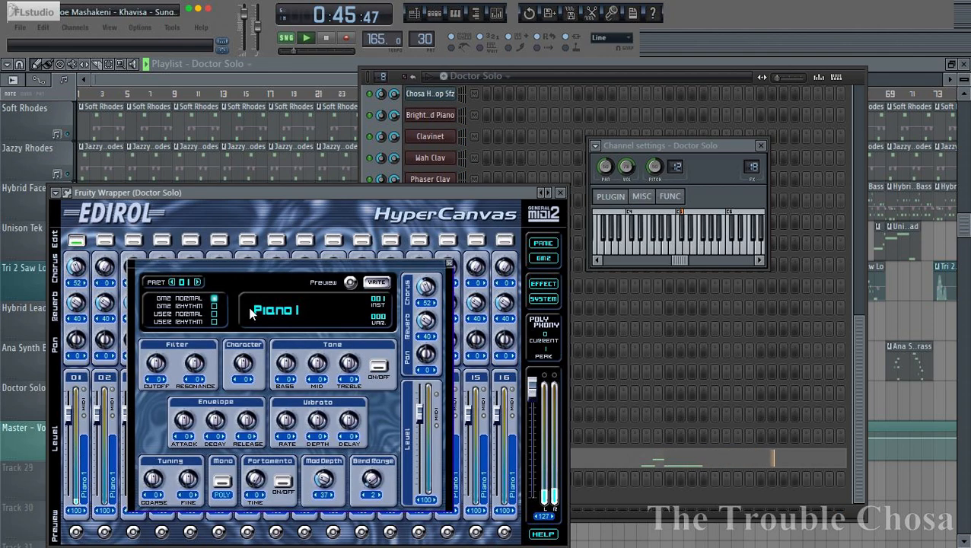
{"action": "mouse_move", "coordinate": [330, 320]}
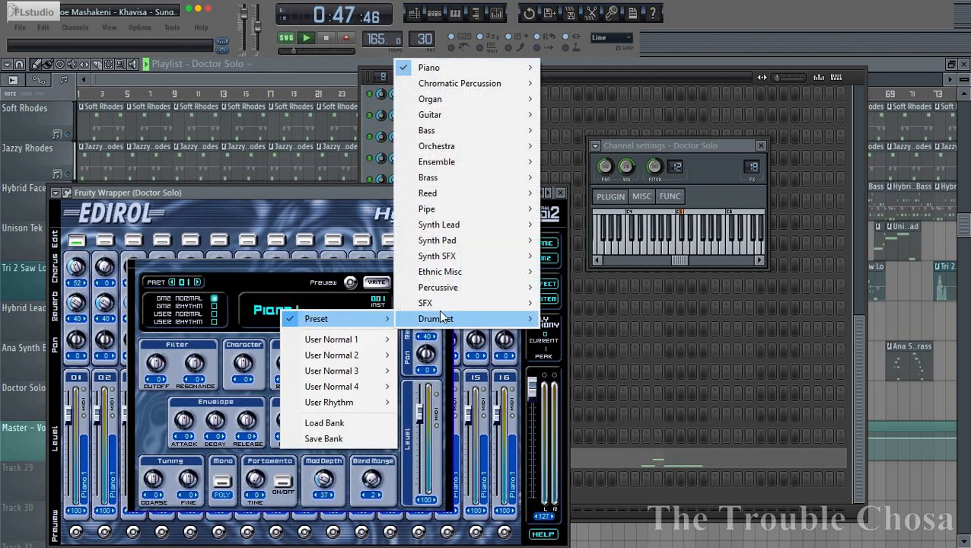
{"action": "mouse_move", "coordinate": [450, 320]}
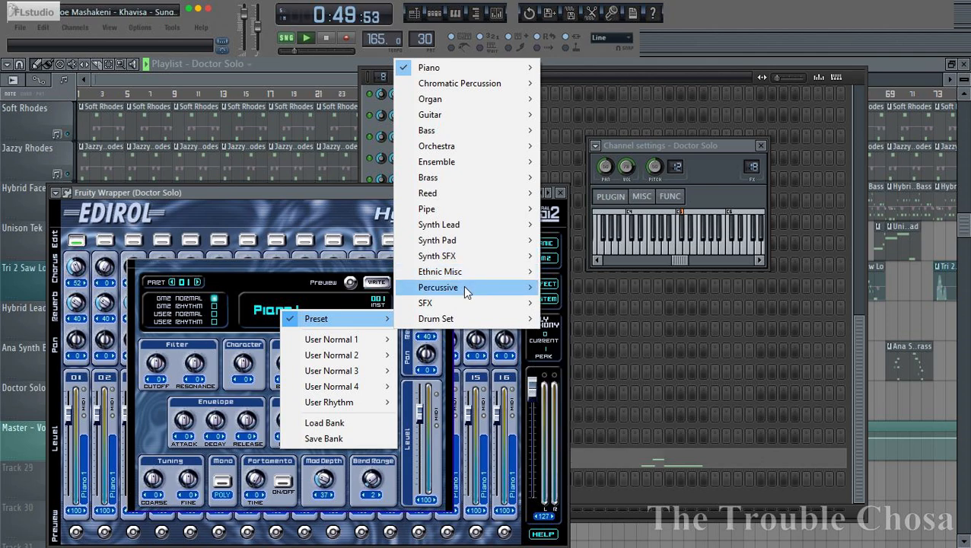
{"action": "mouse_move", "coordinate": [461, 223]}
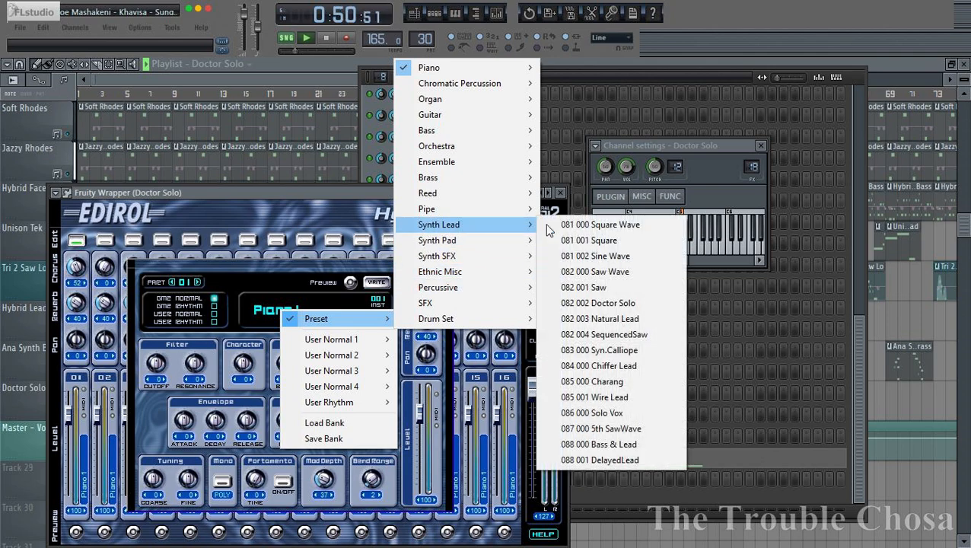
{"action": "left_click", "coordinate": [597, 303]}
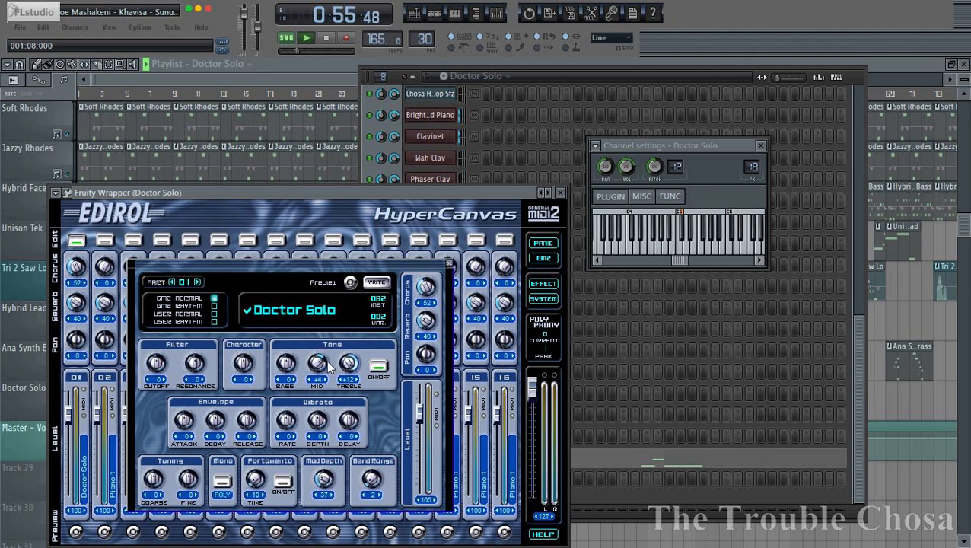
{"action": "left_click", "coordinate": [875, 76]}
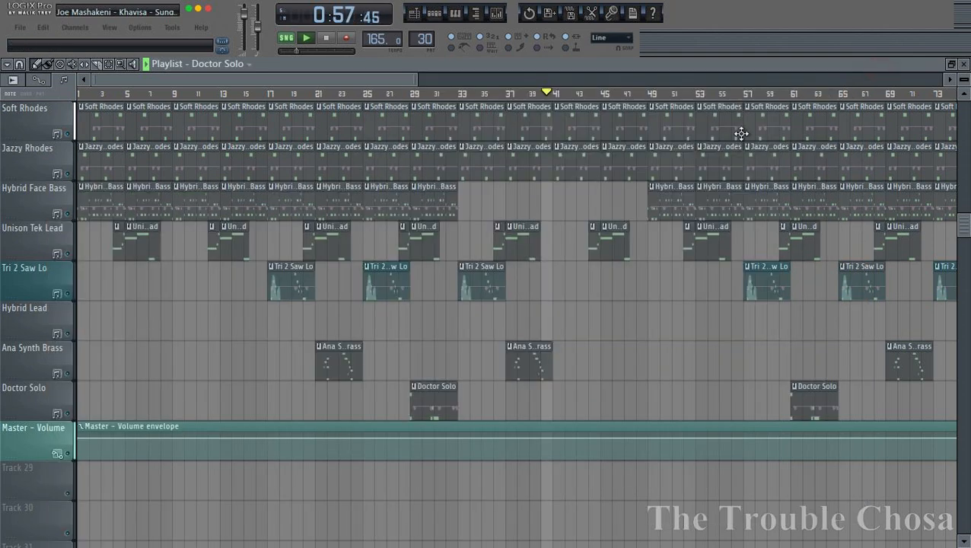
{"action": "left_click", "coordinate": [410, 96]}
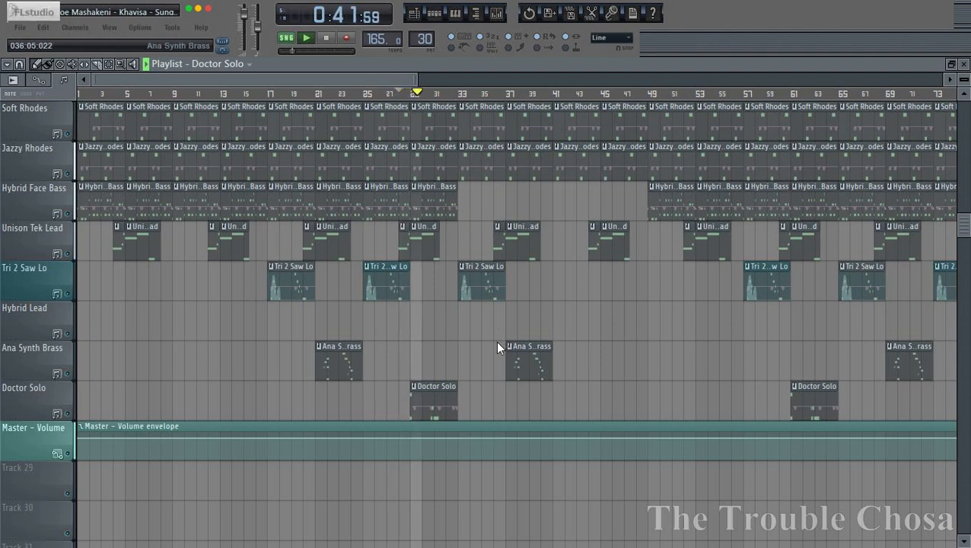
Save the second beat's project over its existing file.
{"action": "key", "text": "ctrl+shift+s"}
{"action": "key", "text": "Return"}
{"action": "key", "text": "y"}
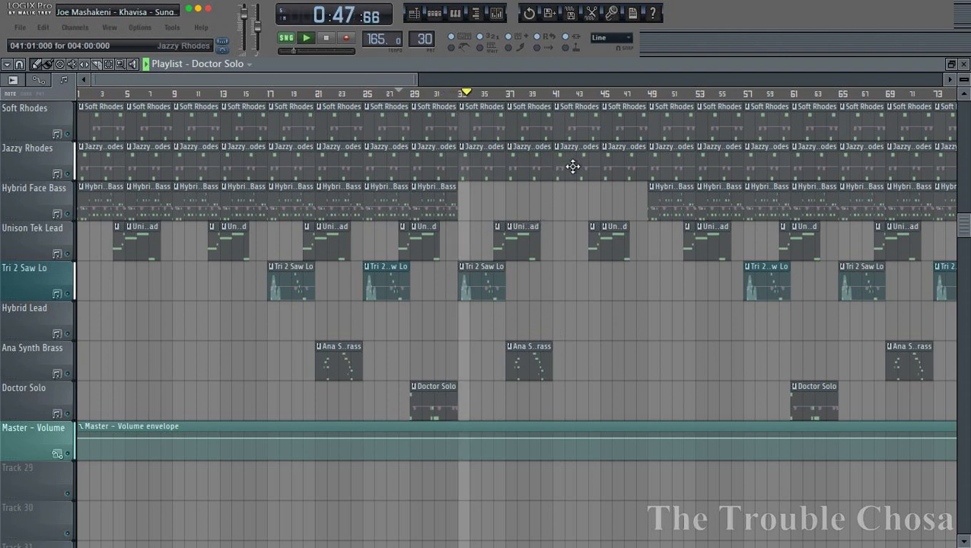
{"action": "scroll", "coordinate": [580, 100], "scroll_direction": "down", "scroll_amount": 3}
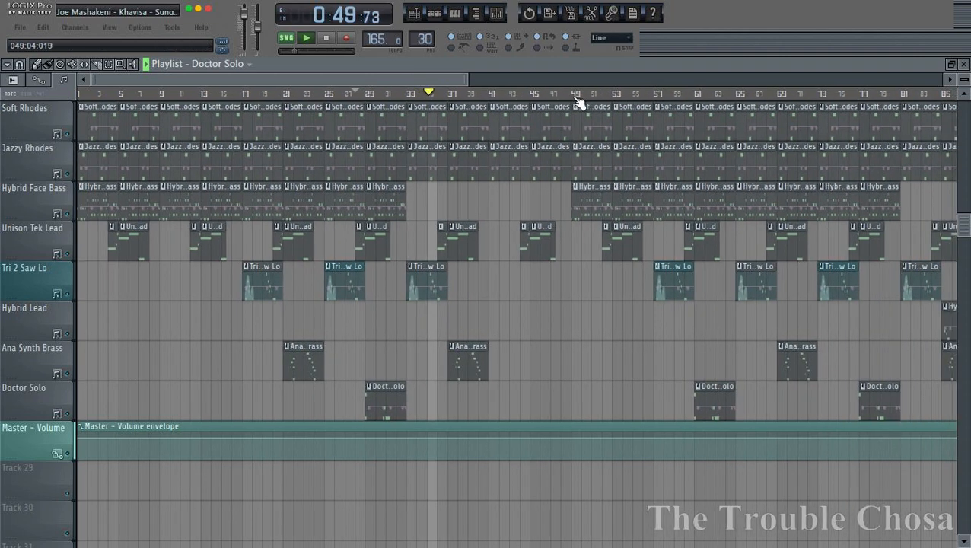
Inspect the Master track's effects and levels in the mixer while the song plays.
{"action": "left_click_drag", "start_coordinate": [419, 77], "coordinate": [484, 80]}
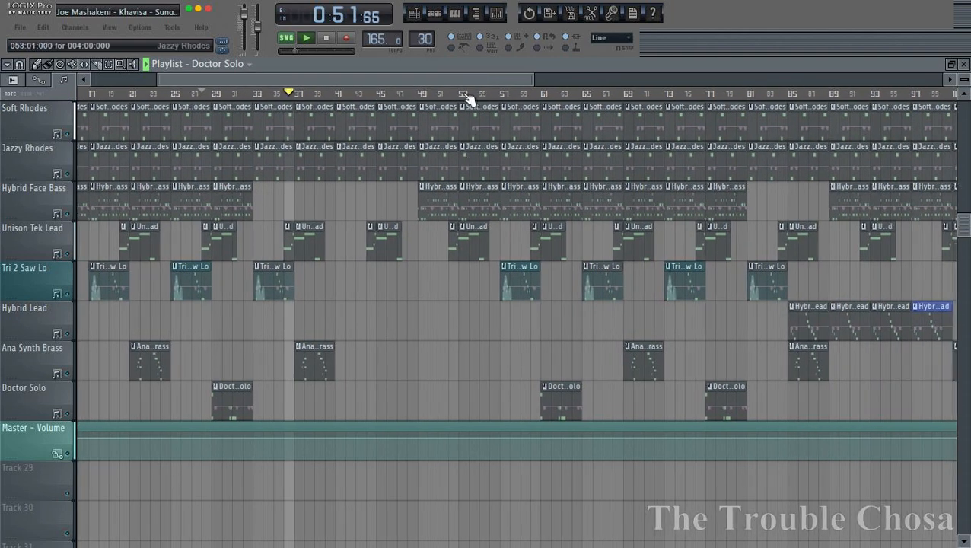
{"action": "left_click", "coordinate": [496, 14]}
{"action": "left_click", "coordinate": [15, 336]}
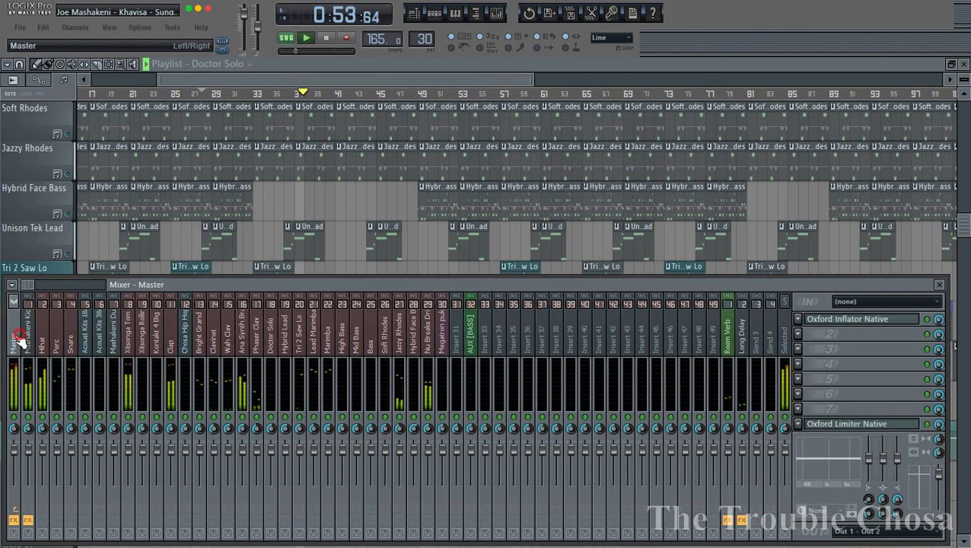
{"action": "left_click", "coordinate": [507, 77]}
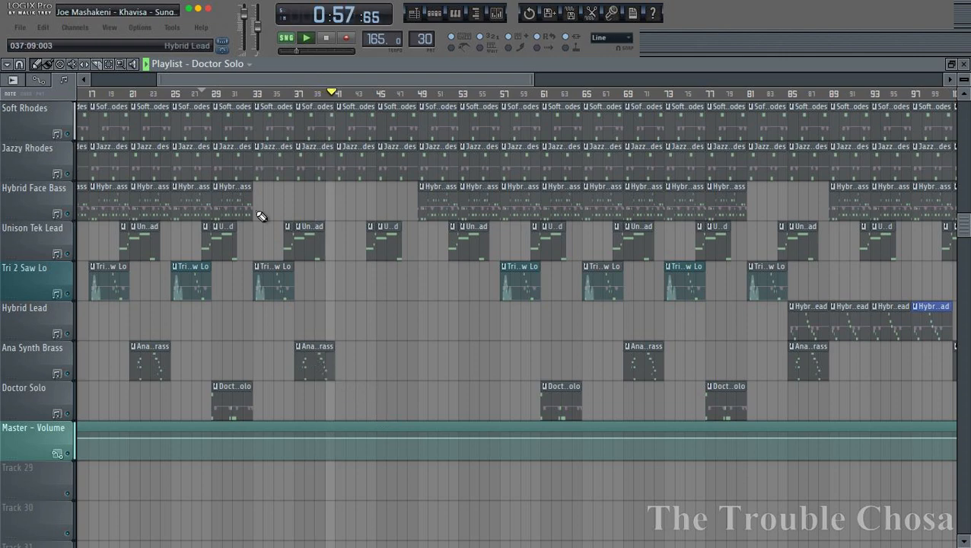
Play the song from just after bar 33 and review the Ana Synth Brass pattern's notes in the piano roll.
{"action": "left_click", "coordinate": [270, 95]}
{"action": "double_click", "coordinate": [314, 353]}
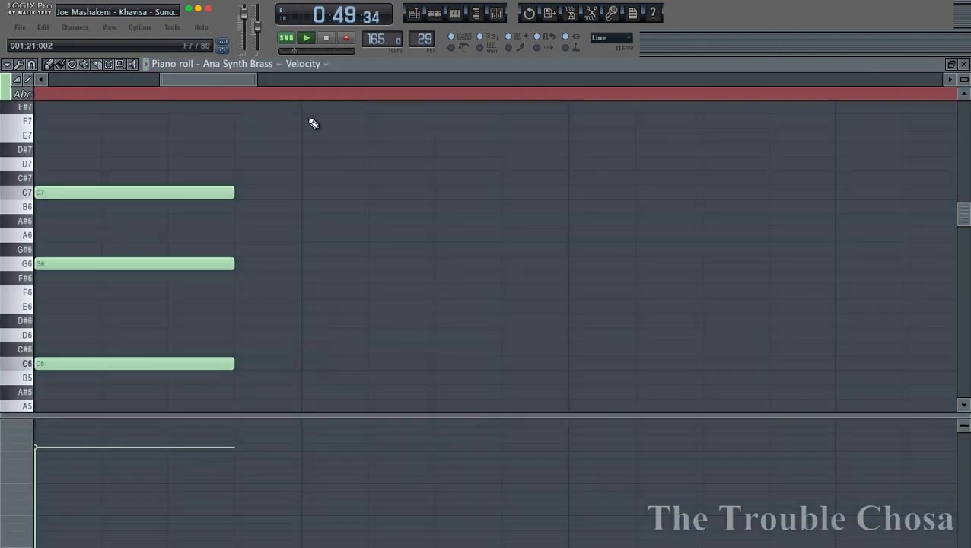
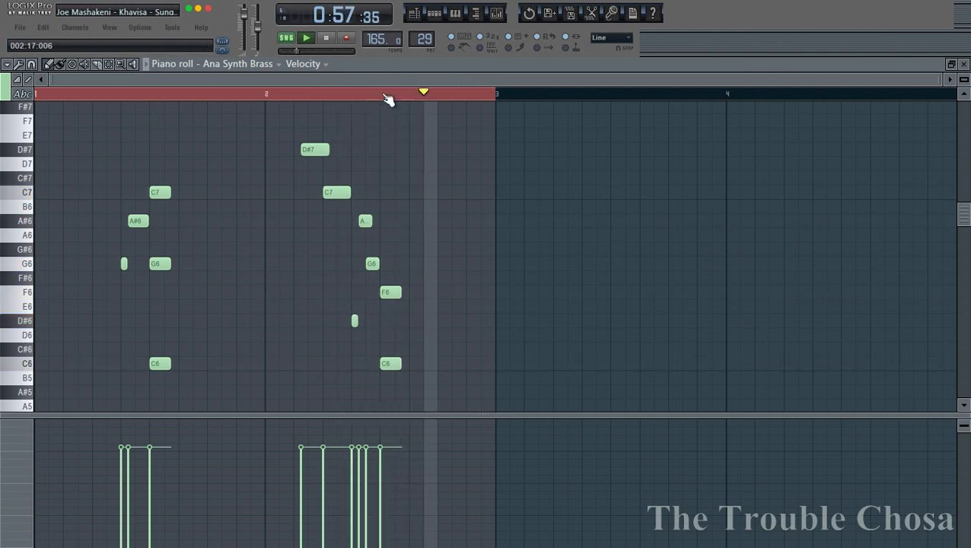
{"action": "scroll", "coordinate": [390, 99], "scroll_direction": "up", "scroll_amount": 3}
{"action": "scroll", "coordinate": [390, 100], "scroll_direction": "down", "scroll_amount": 2}
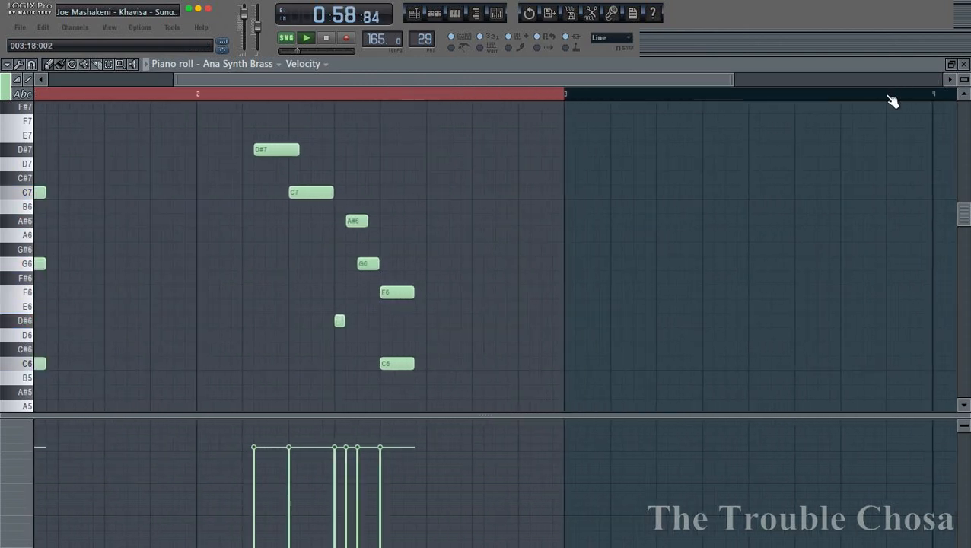
{"action": "left_click", "coordinate": [964, 64]}
{"action": "key", "text": "F6"}
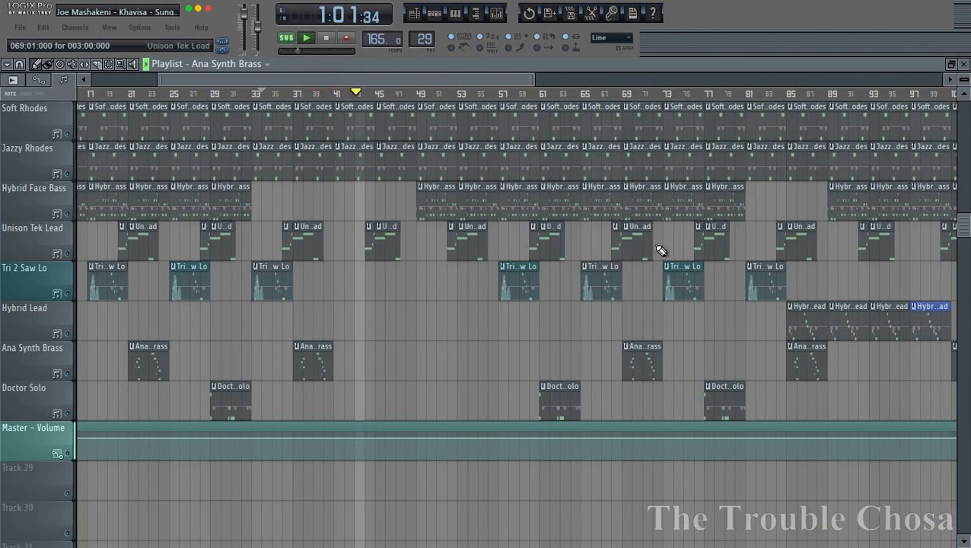
Open the Hybrid Face Bass channel's plugin and settings from the channel rack and solo that channel.
{"action": "scroll", "coordinate": [480, 371], "scroll_direction": "up", "scroll_amount": 3}
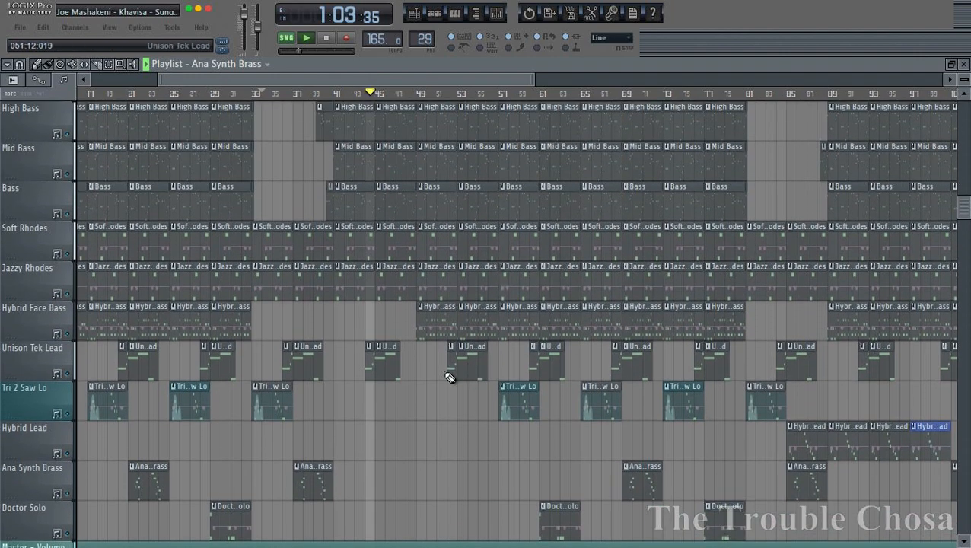
{"action": "left_click", "coordinate": [438, 316]}
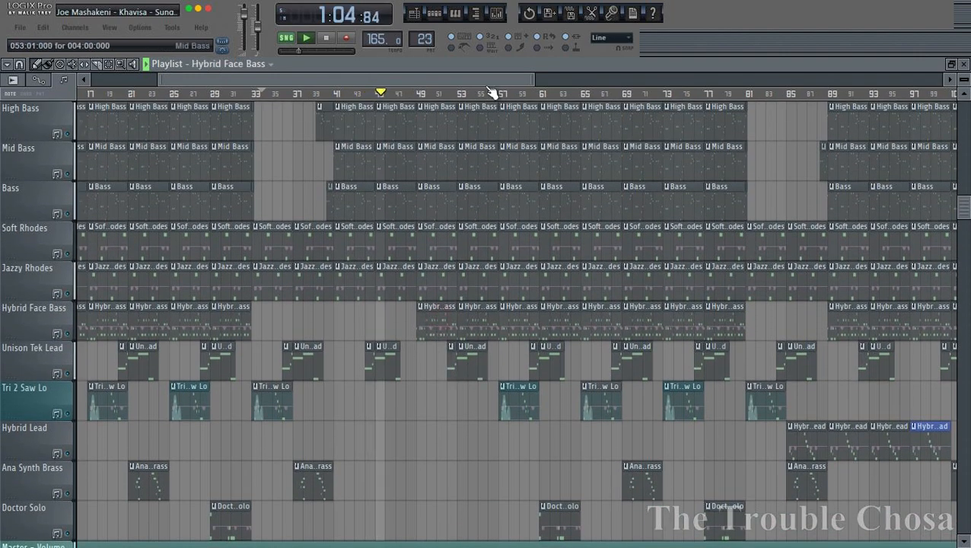
{"action": "left_click", "coordinate": [433, 17]}
{"action": "left_click", "coordinate": [430, 350]}
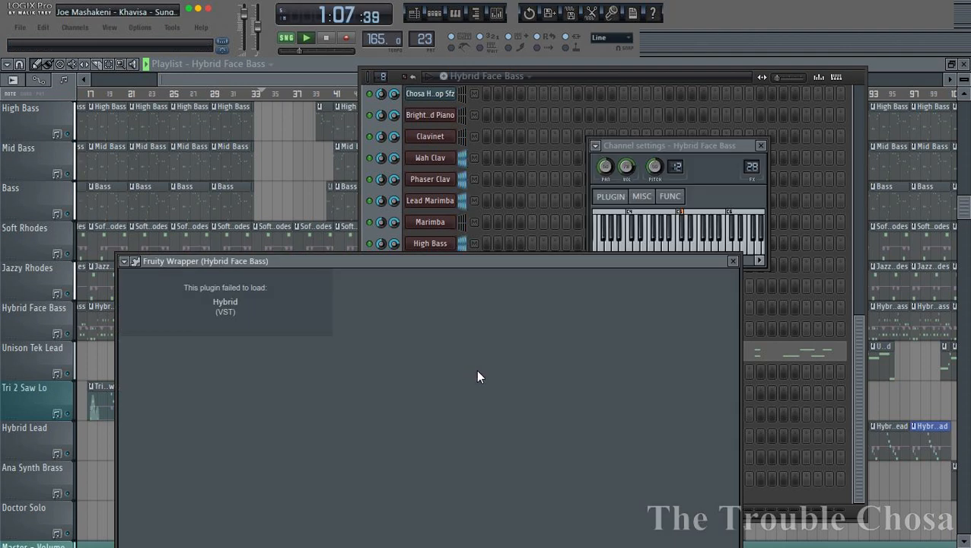
{"action": "left_click", "coordinate": [595, 78]}
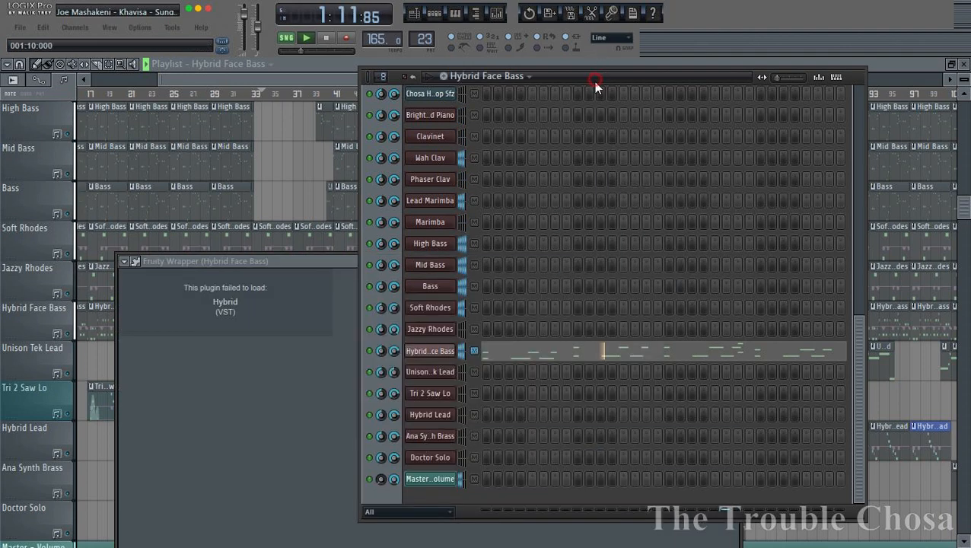
{"action": "right_click", "coordinate": [371, 351]}
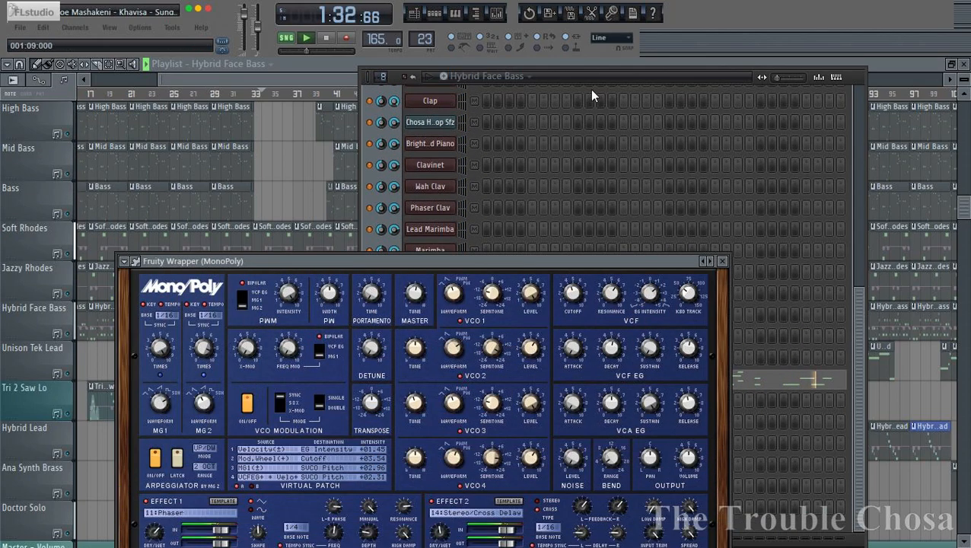
Reopen the MonoPoly synth, move its window fully into view and open its program browser.
{"action": "left_click", "coordinate": [589, 90]}
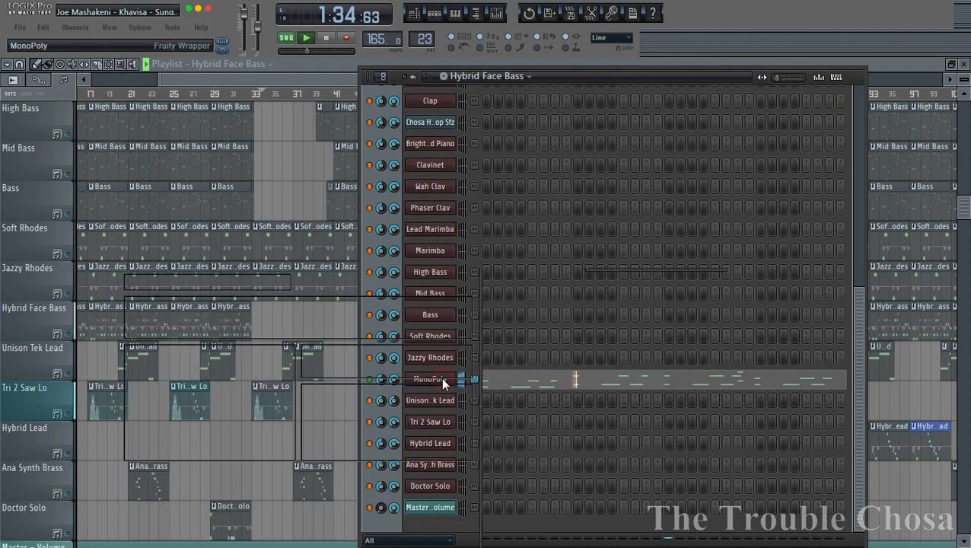
{"action": "left_click", "coordinate": [439, 379]}
{"action": "left_click", "coordinate": [689, 227]}
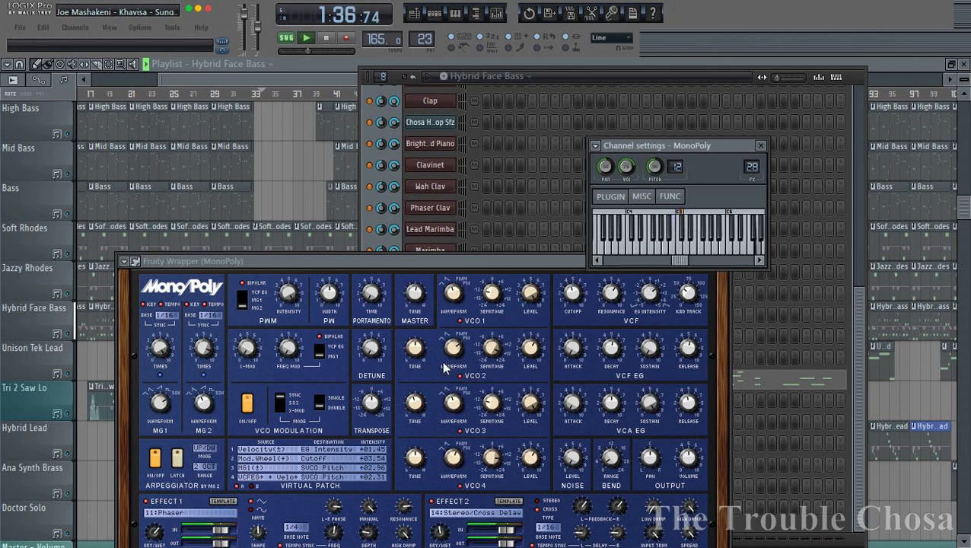
{"action": "left_click_drag", "start_coordinate": [406, 264], "coordinate": [379, 83]}
{"action": "left_click", "coordinate": [128, 406]}
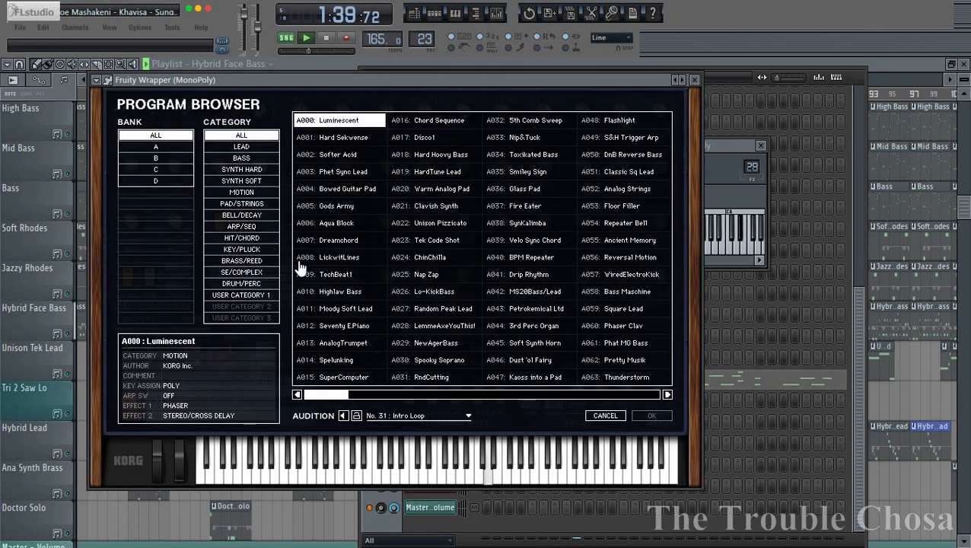
Filter the programs to the BASS category and audition Softer Acid, Bass Maschine, Phat MG Bass, Subatomic Bass, Flipple Botz and BassBin.
{"action": "left_click", "coordinate": [242, 158]}
{"action": "left_click", "coordinate": [336, 120]}
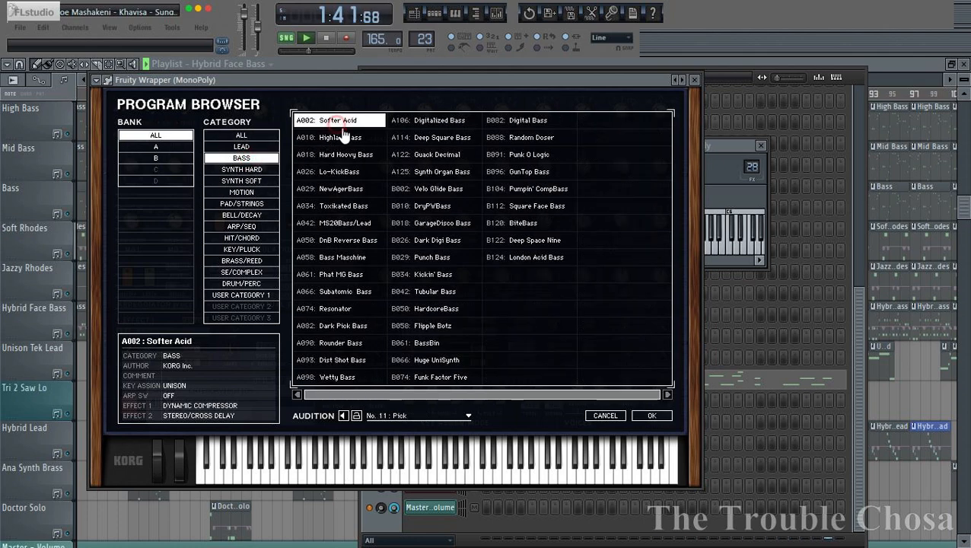
{"action": "left_click", "coordinate": [336, 207]}
{"action": "left_click", "coordinate": [346, 258]}
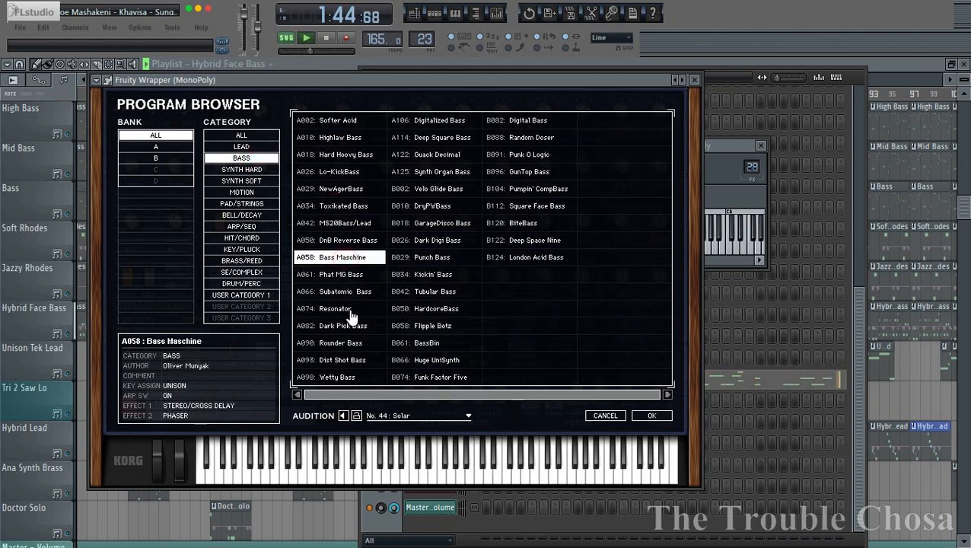
{"action": "left_click", "coordinate": [338, 275]}
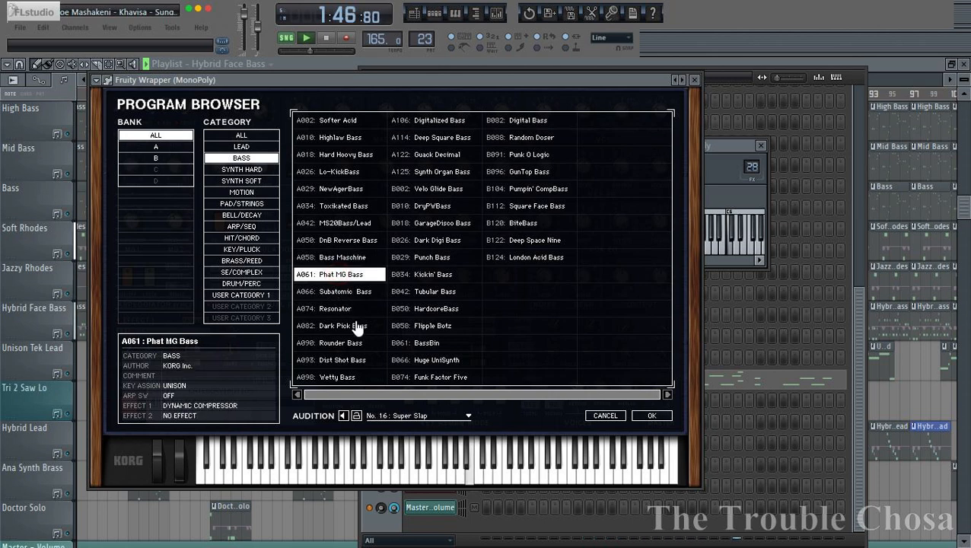
{"action": "left_click", "coordinate": [344, 292]}
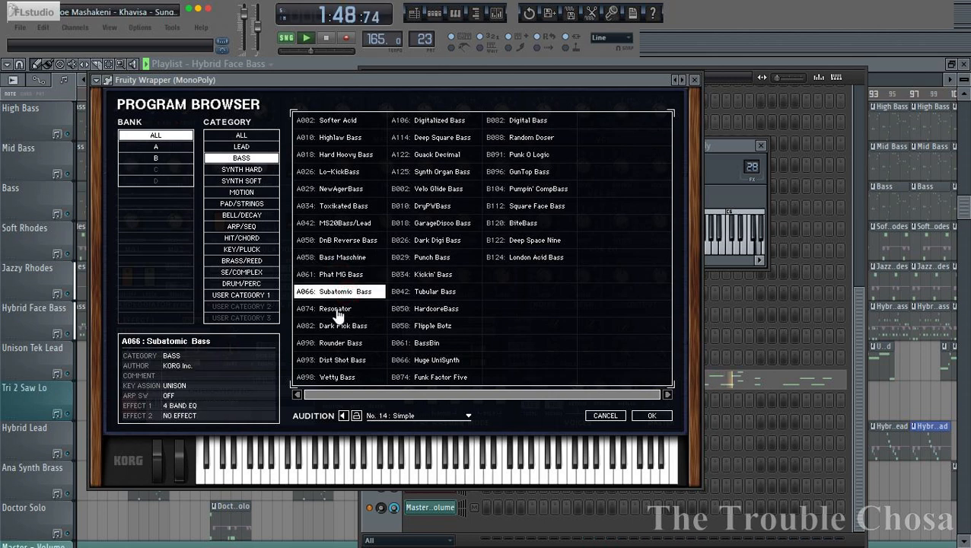
{"action": "left_click", "coordinate": [337, 311]}
{"action": "left_click", "coordinate": [431, 327]}
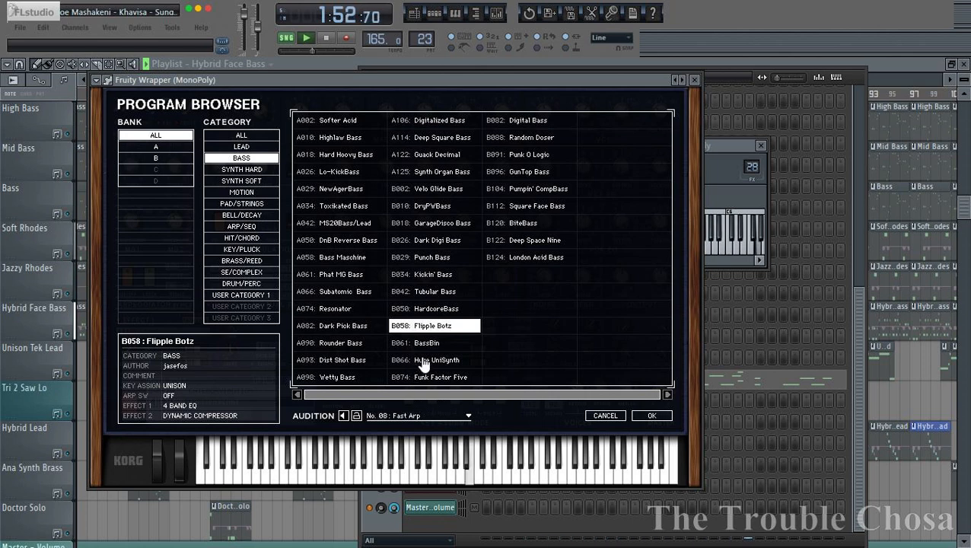
{"action": "left_click", "coordinate": [431, 345]}
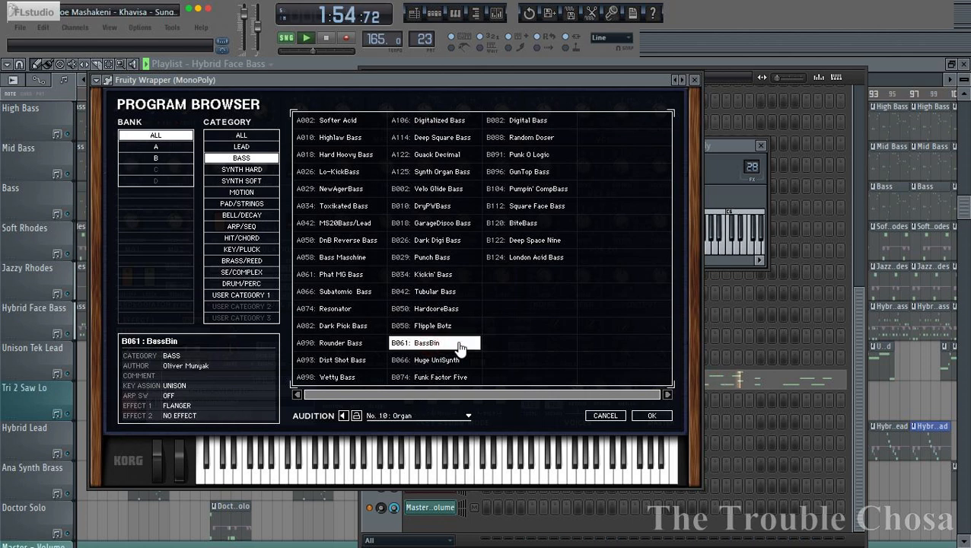
Switch playback to pattern mode, compare Square Face Bass and Pumpin' CompBass, and load the B091 Punk O Logic program into MonoPoly.
{"action": "left_click", "coordinate": [532, 212]}
{"action": "left_click", "coordinate": [288, 40]}
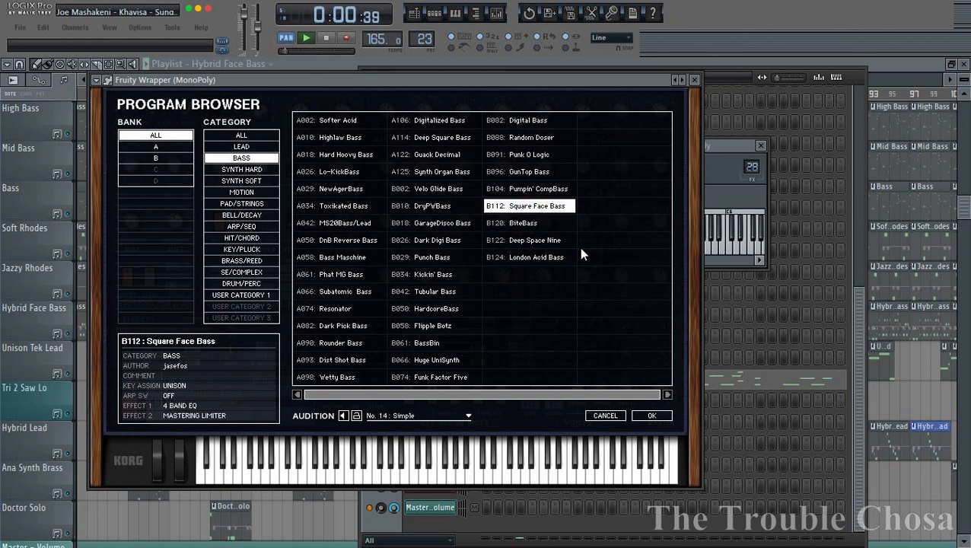
{"action": "left_click", "coordinate": [536, 188]}
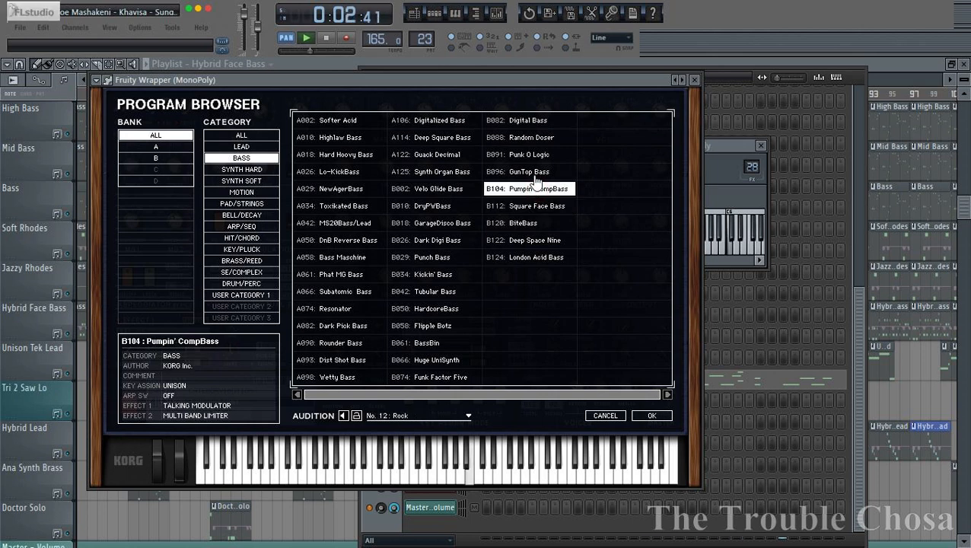
{"action": "left_click", "coordinate": [536, 172]}
{"action": "left_click", "coordinate": [537, 155]}
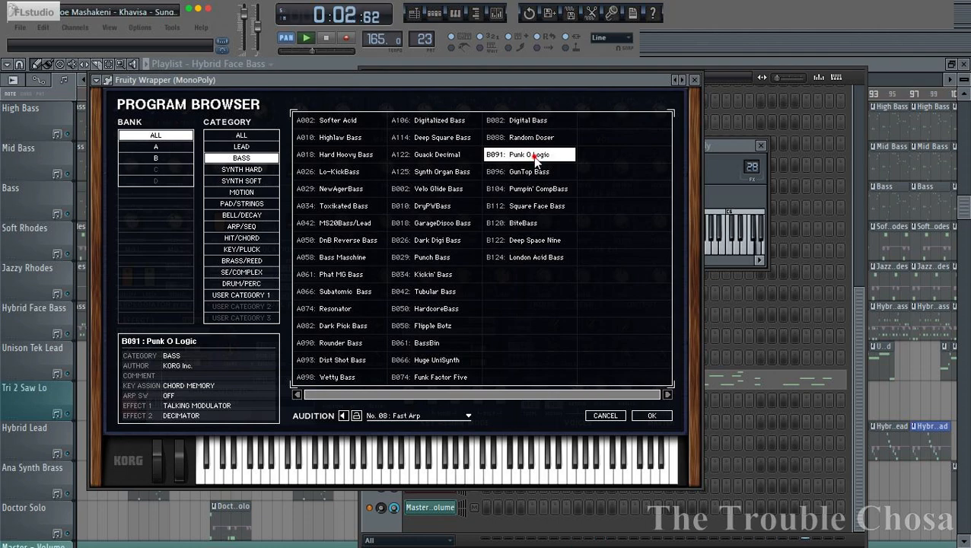
{"action": "left_click", "coordinate": [643, 416]}
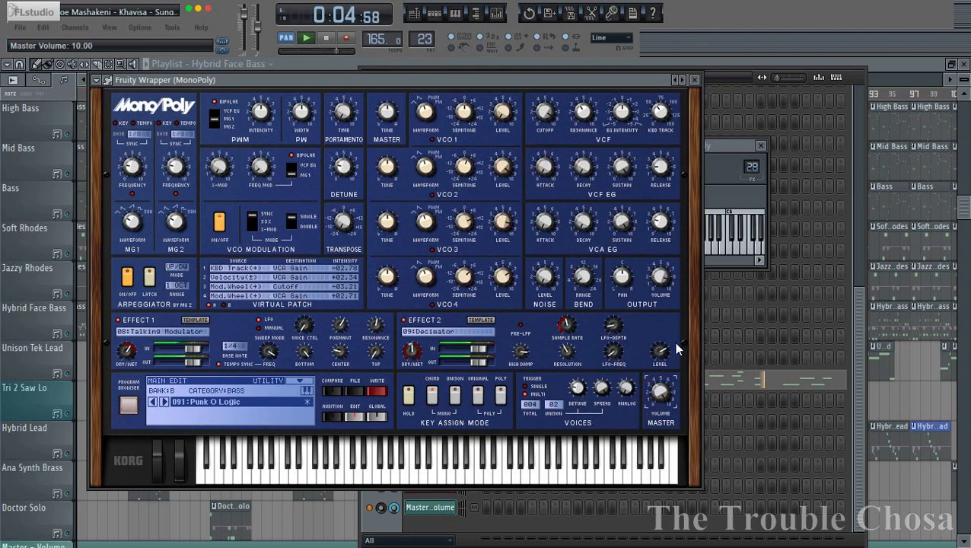
{"action": "left_click", "coordinate": [764, 147]}
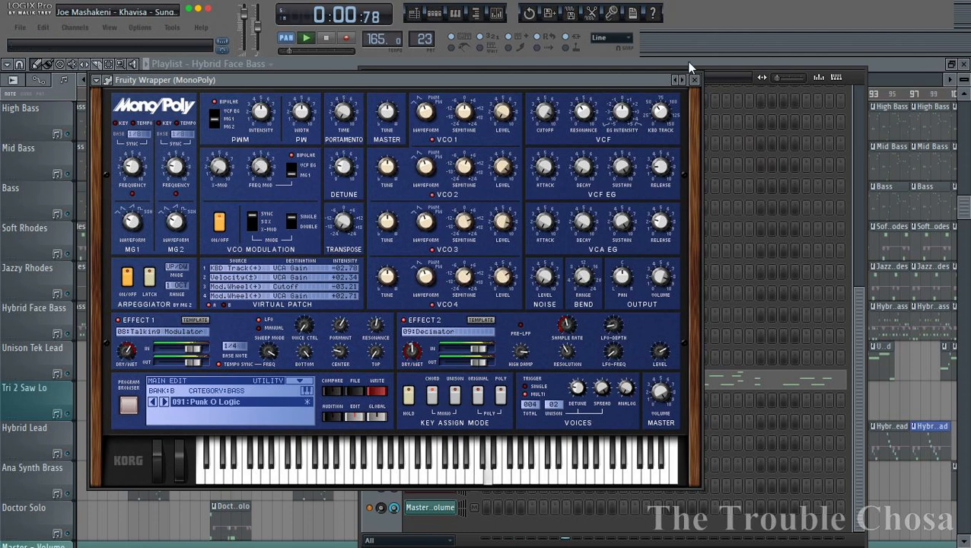
{"action": "key", "text": "Escape"}
Copy the MonoPoly channel's name and rename the Hybrid Face Bass pattern as MonoPoly.
{"action": "right_click", "coordinate": [455, 383]}
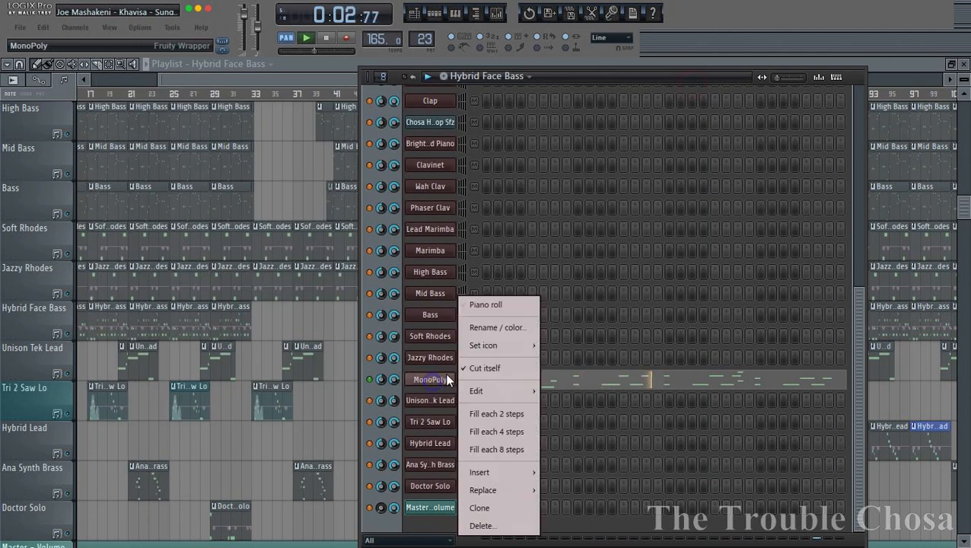
{"action": "left_click", "coordinate": [495, 326]}
{"action": "right_click", "coordinate": [393, 327]}
{"action": "left_click", "coordinate": [428, 374]}
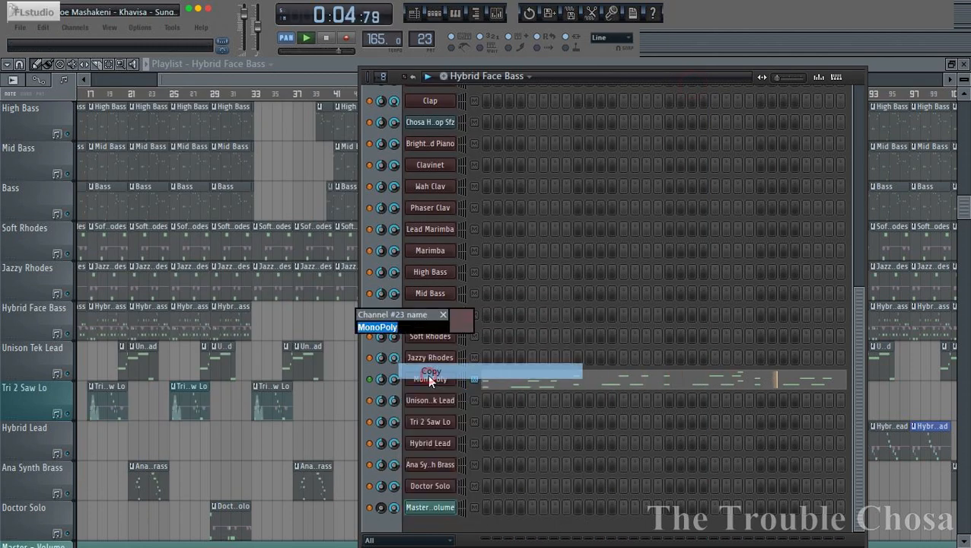
{"action": "left_click", "coordinate": [495, 76]}
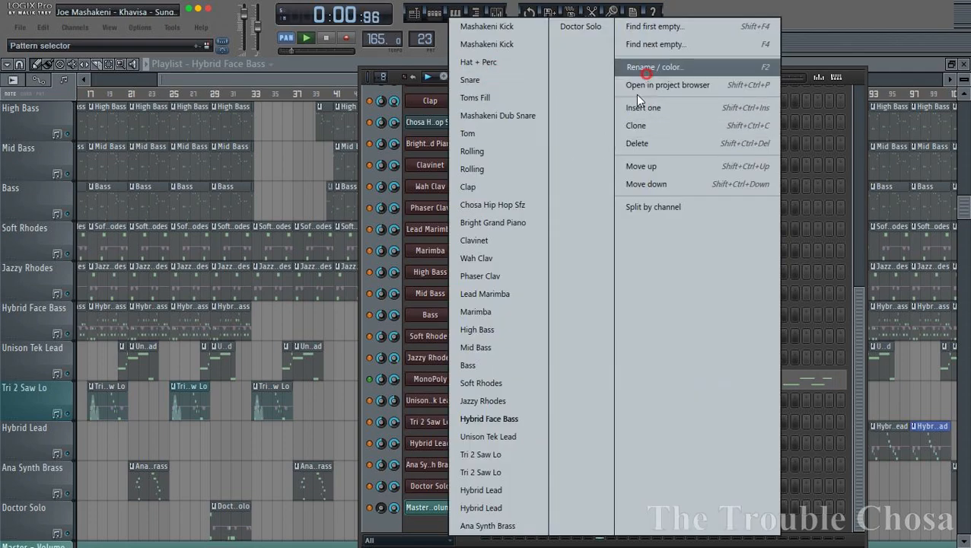
{"action": "left_click", "coordinate": [640, 67]}
{"action": "key", "text": "Return"}
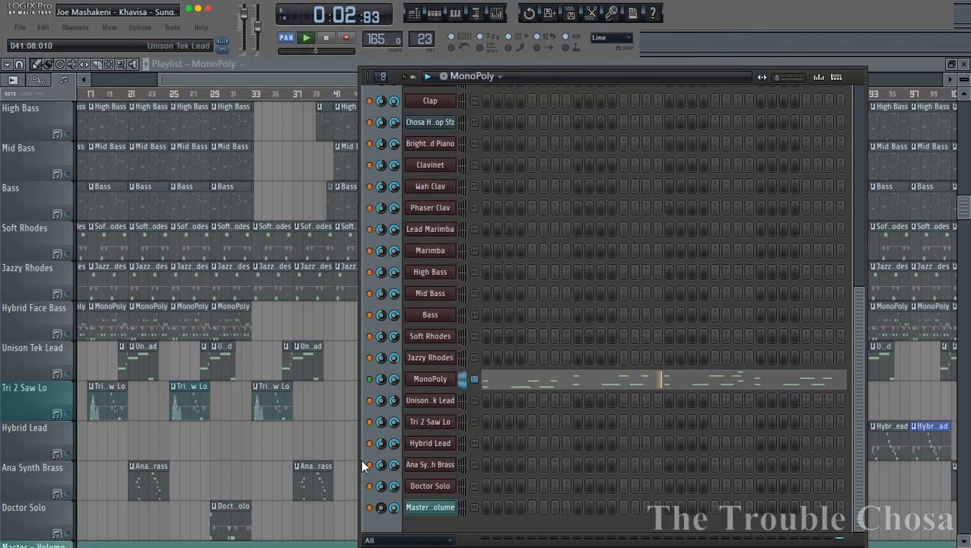
View all the notes of the MonoPoly pattern in the piano roll.
{"action": "left_click", "coordinate": [606, 383]}
{"action": "scroll", "coordinate": [357, 93], "scroll_direction": "down", "scroll_amount": 6}
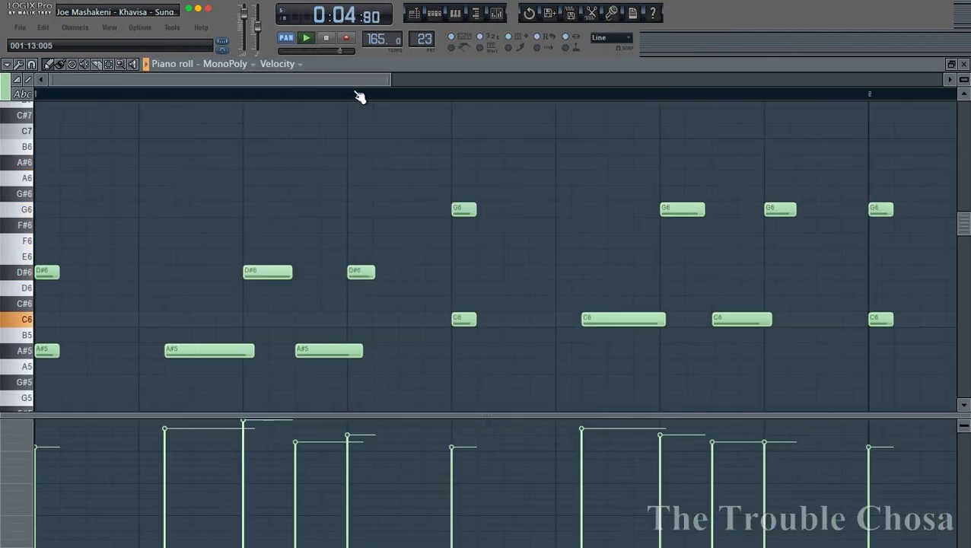
{"action": "scroll", "coordinate": [383, 96], "scroll_direction": "down", "scroll_amount": 2}
Rename the Hybrid Face Bass mixer track, insert 28, as MonoPoly.
{"action": "left_click", "coordinate": [496, 13]}
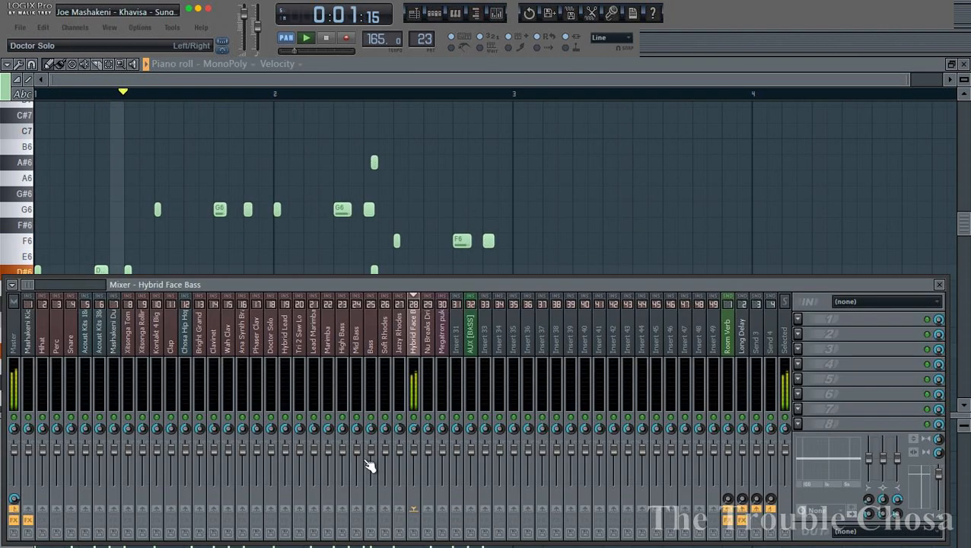
{"action": "right_click", "coordinate": [412, 352]}
{"action": "left_click", "coordinate": [430, 407]}
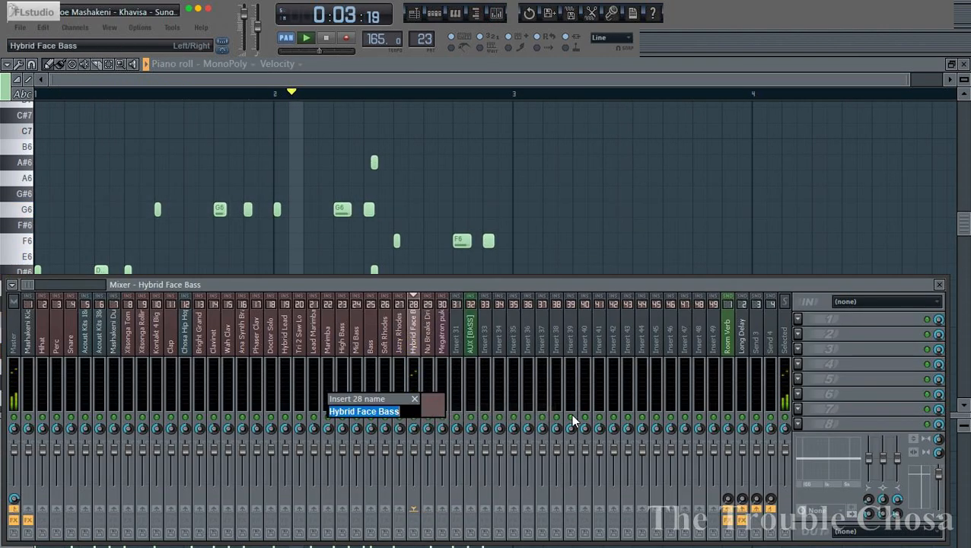
{"action": "type", "text": "MonoPoly"}
{"action": "key", "text": "Return"}
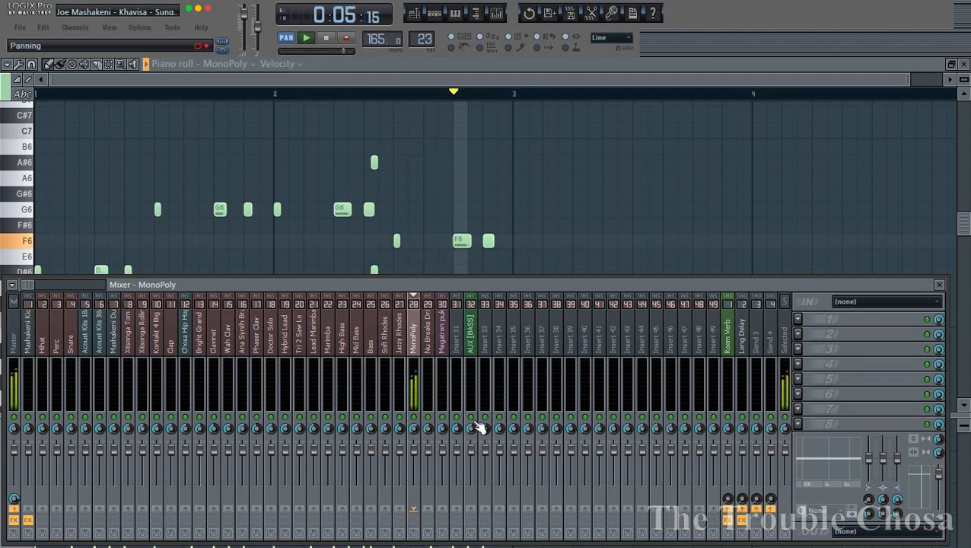
Save the project with the Save As command.
{"action": "key", "text": "ctrl+shift+s"}
{"action": "key", "text": "Return"}
{"action": "key", "text": "Left"}
{"action": "key", "text": "Return"}
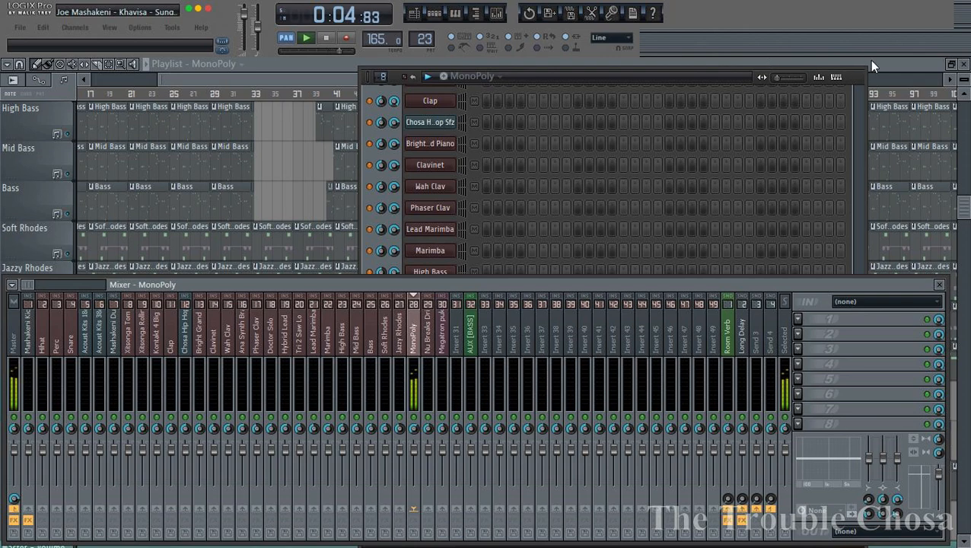
Hide the channel rack and mixer, and play the song from about bar 19 with the whole arrangement in view.
{"action": "key", "text": "F6"}
{"action": "key", "text": "F9"}
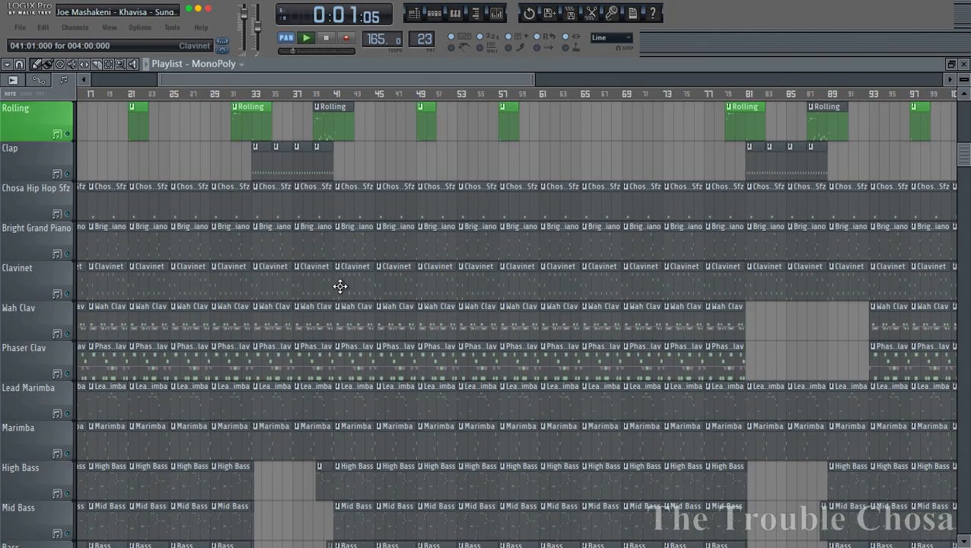
{"action": "scroll", "coordinate": [340, 287], "scroll_direction": "up", "scroll_amount": 3}
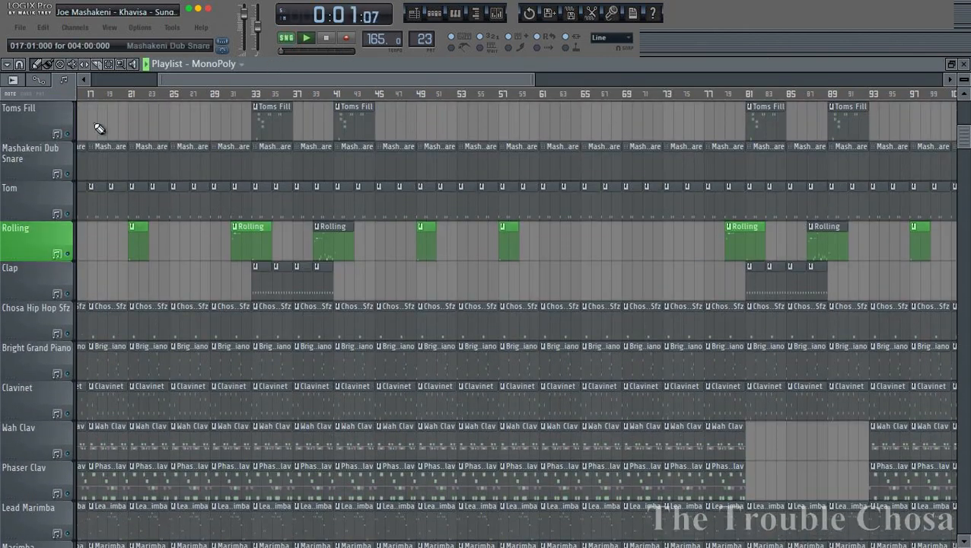
{"action": "left_click", "coordinate": [117, 92]}
{"action": "scroll", "coordinate": [129, 95], "scroll_direction": "down", "scroll_amount": 3}
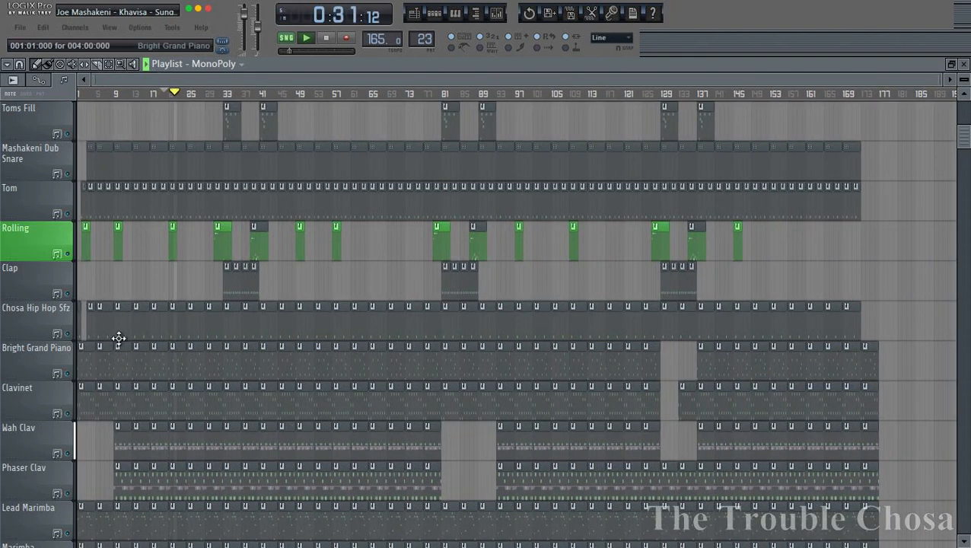
View the Bright Grand Piano pattern's notes in the piano roll and unmute its channel.
{"action": "left_click", "coordinate": [143, 325]}
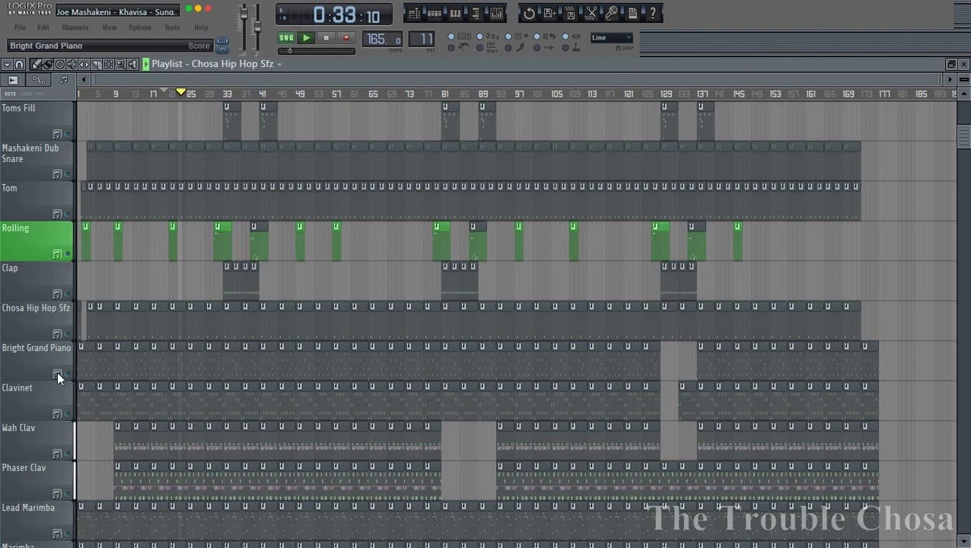
{"action": "double_click", "coordinate": [122, 359]}
{"action": "scroll", "coordinate": [293, 97], "scroll_direction": "up", "scroll_amount": 3}
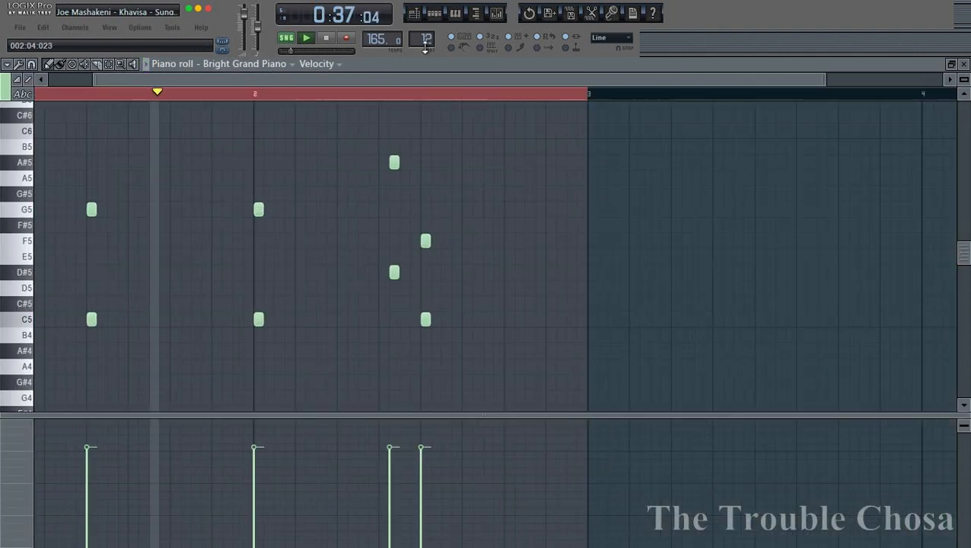
{"action": "left_click", "coordinate": [444, 14]}
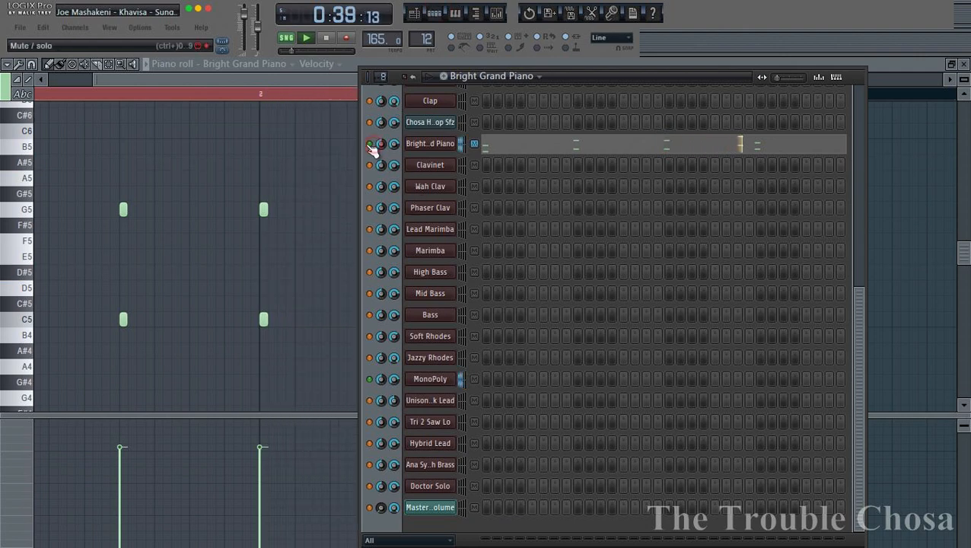
Unmute the Clavinet and Wah Clav channels and view the Wah Clav instrument and its channel settings.
{"action": "left_click_drag", "start_coordinate": [273, 81], "coordinate": [228, 81]}
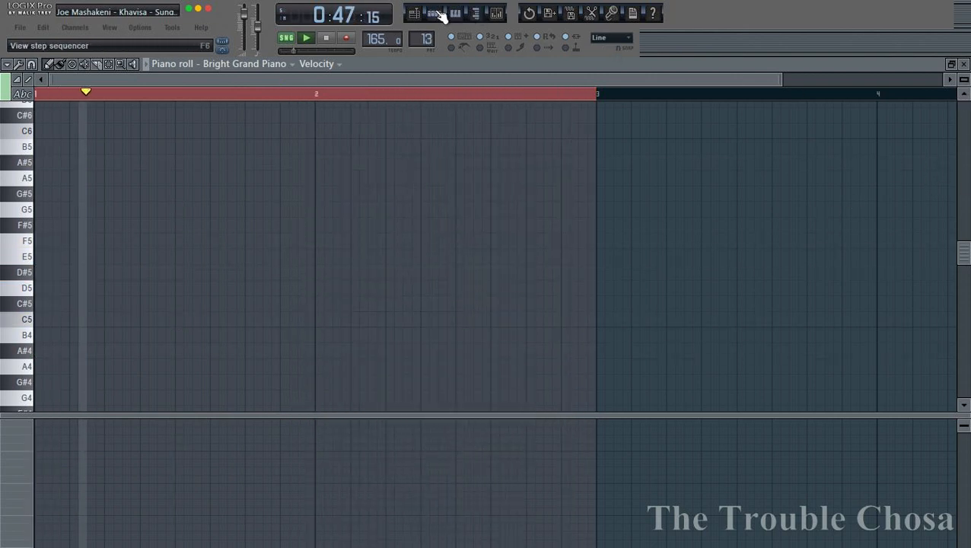
{"action": "left_click", "coordinate": [434, 13]}
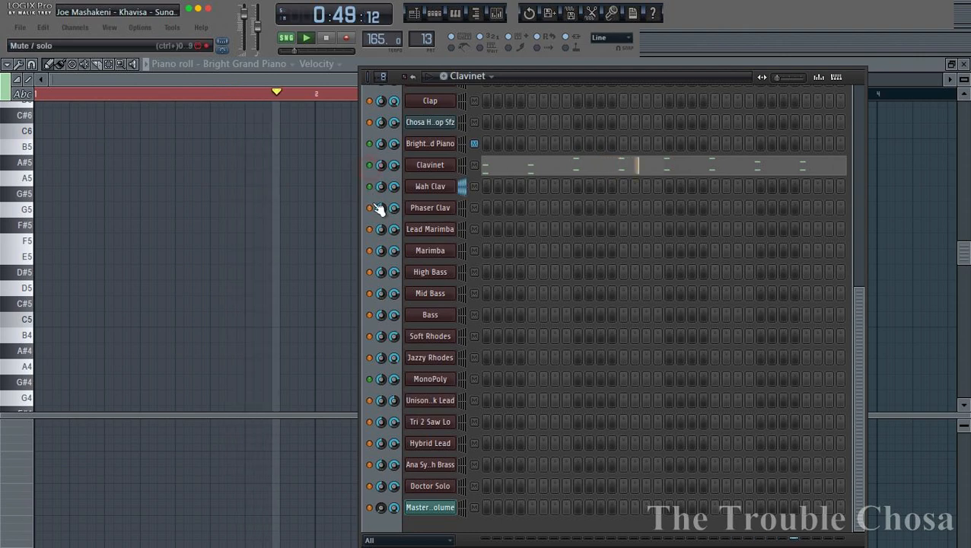
{"action": "left_click", "coordinate": [438, 195]}
{"action": "left_click_drag", "start_coordinate": [453, 298], "coordinate": [435, 213]}
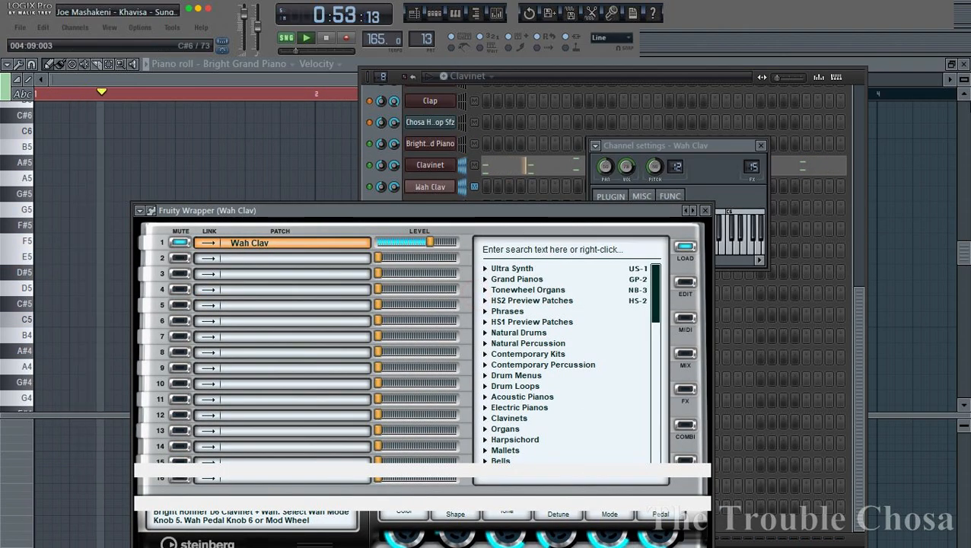
{"action": "key", "text": "F5"}
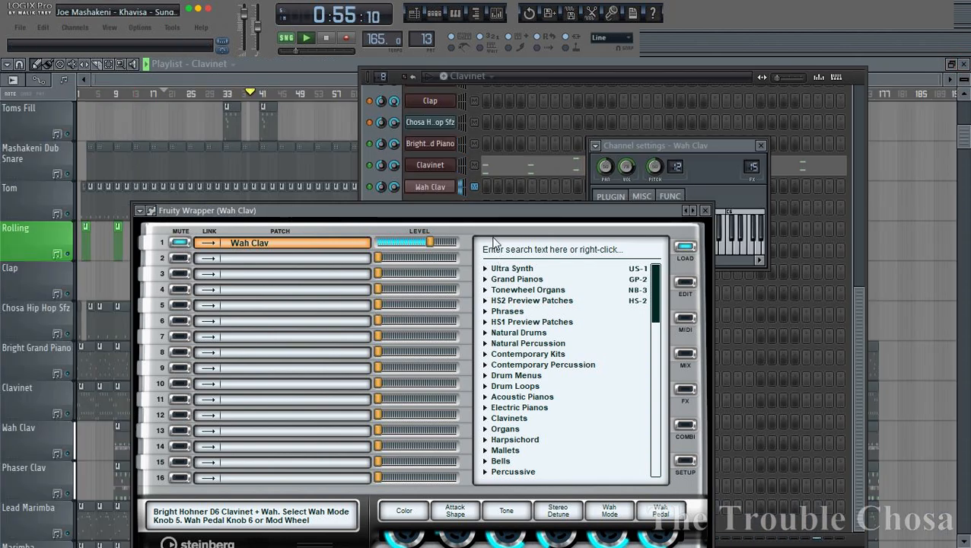
{"action": "left_click", "coordinate": [621, 178]}
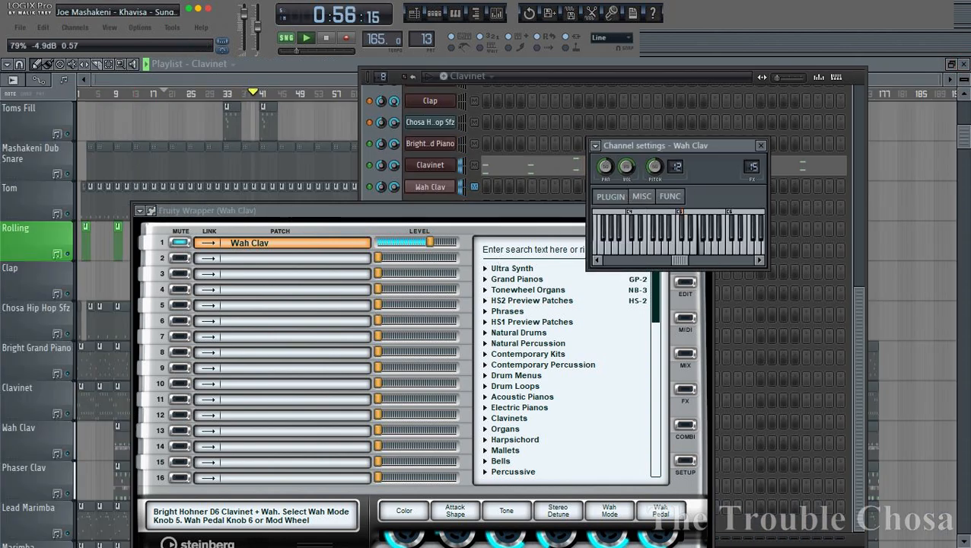
{"action": "left_click", "coordinate": [554, 86]}
Unmute the Phaser Clav and Marimba channels, and view the Phaser Clav and Lead Marimba instruments.
{"action": "left_click", "coordinate": [427, 210]}
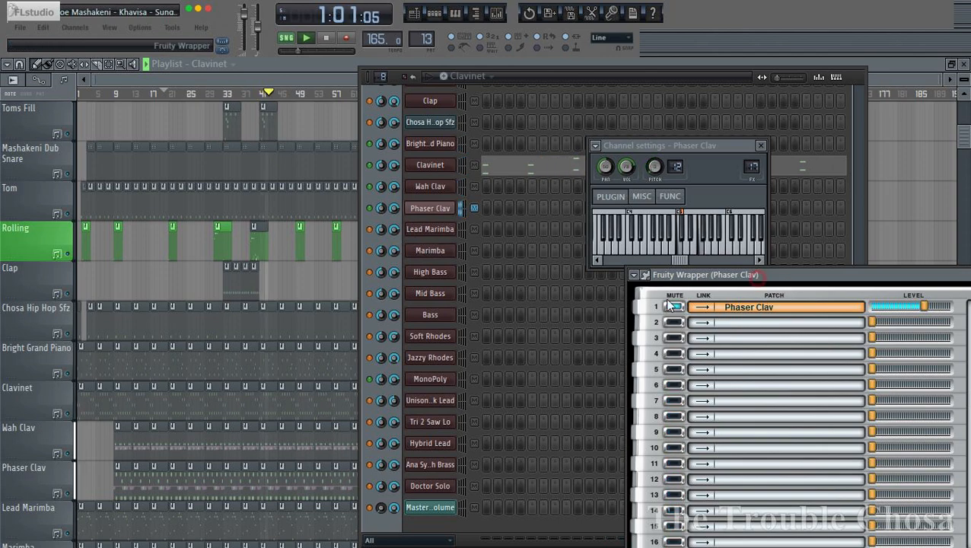
{"action": "left_click_drag", "start_coordinate": [757, 277], "coordinate": [586, 303]}
{"action": "left_click", "coordinate": [370, 230]}
{"action": "left_click", "coordinate": [432, 232]}
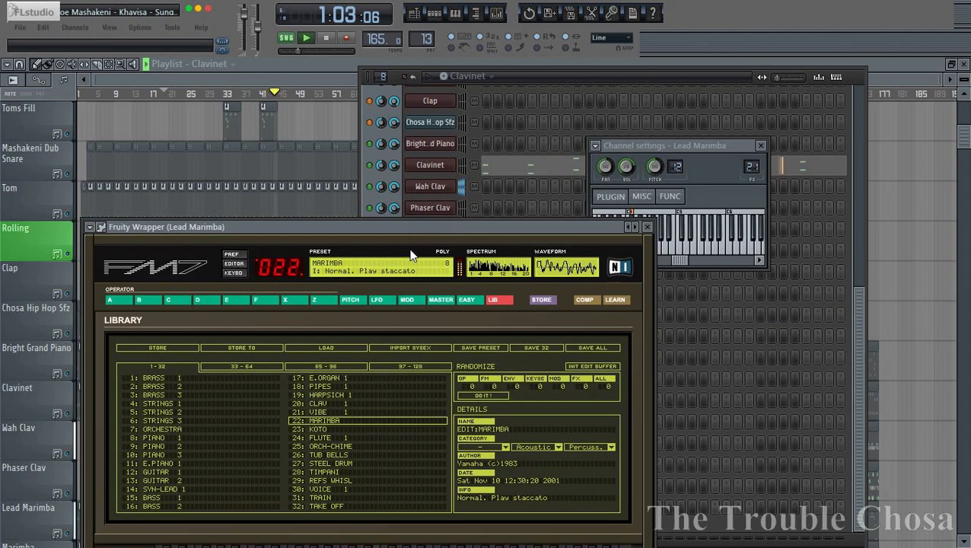
{"action": "left_click", "coordinate": [527, 83]}
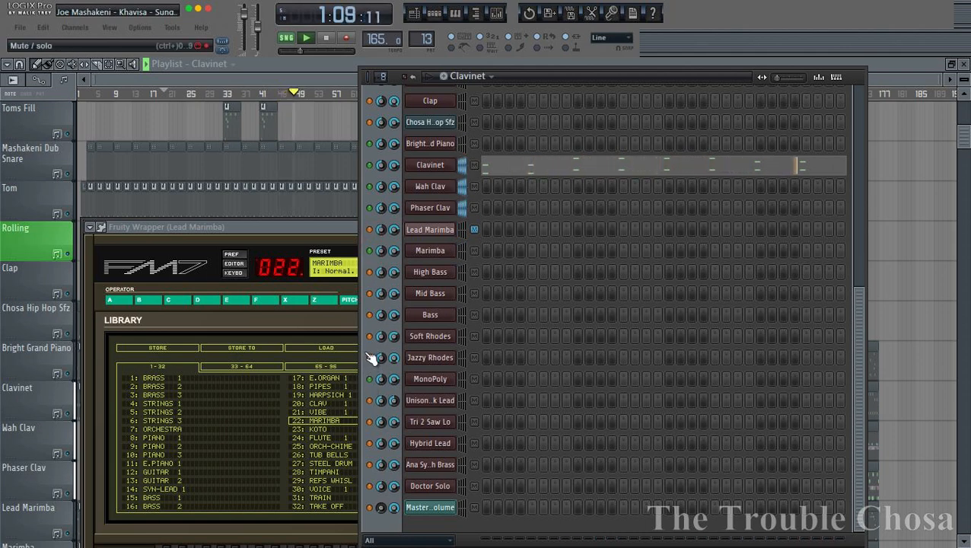
{"action": "key", "text": "KP_Add"}
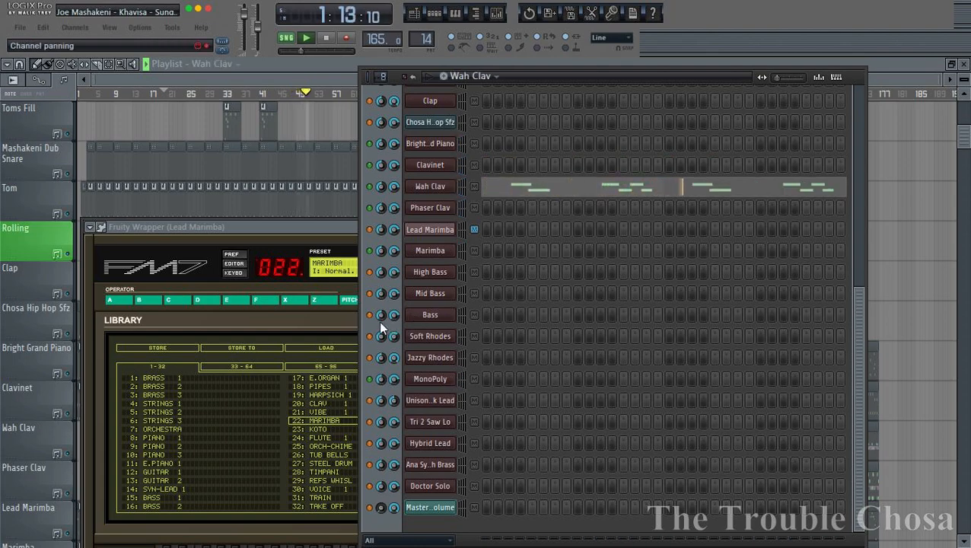
Unmute the Soft Rhodes channel and view its instrument before returning to the playlist.
{"action": "left_click", "coordinate": [440, 339]}
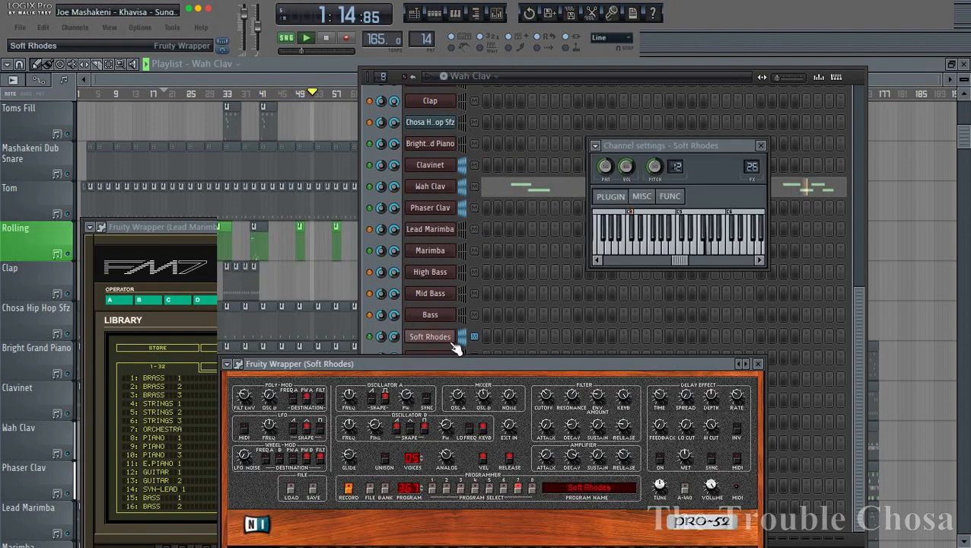
{"action": "left_click_drag", "start_coordinate": [484, 366], "coordinate": [338, 224]}
{"action": "left_click", "coordinate": [319, 79]}
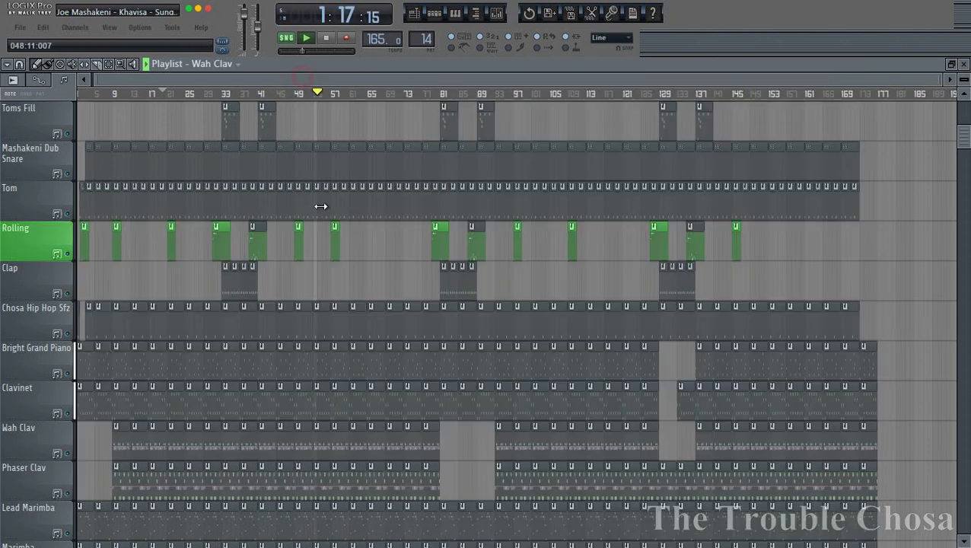
Solo the Soft Rhodes track in the playlist.
{"action": "scroll", "coordinate": [173, 392], "scroll_direction": "down", "scroll_amount": 3}
{"action": "scroll", "coordinate": [184, 390], "scroll_direction": "down", "scroll_amount": 3}
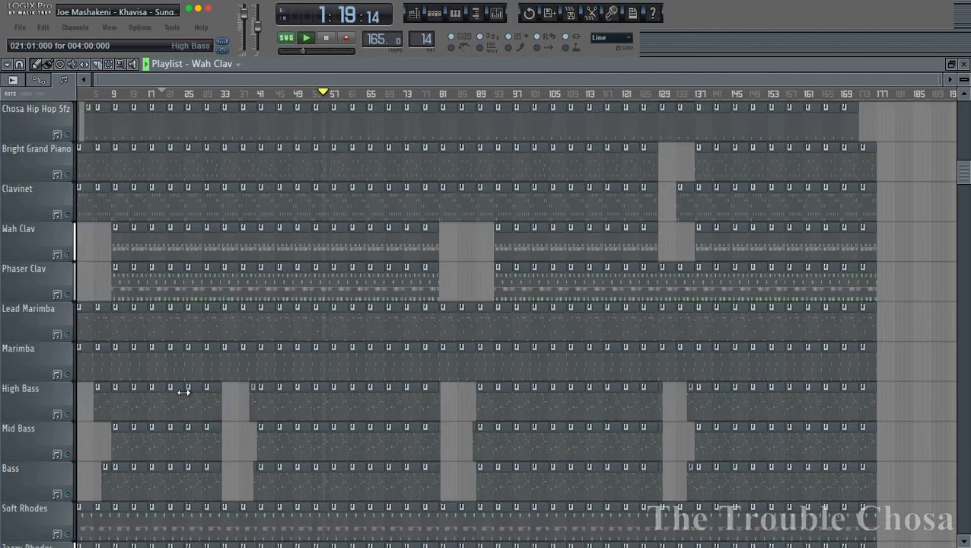
{"action": "scroll", "coordinate": [71, 323], "scroll_direction": "up", "scroll_amount": 4}
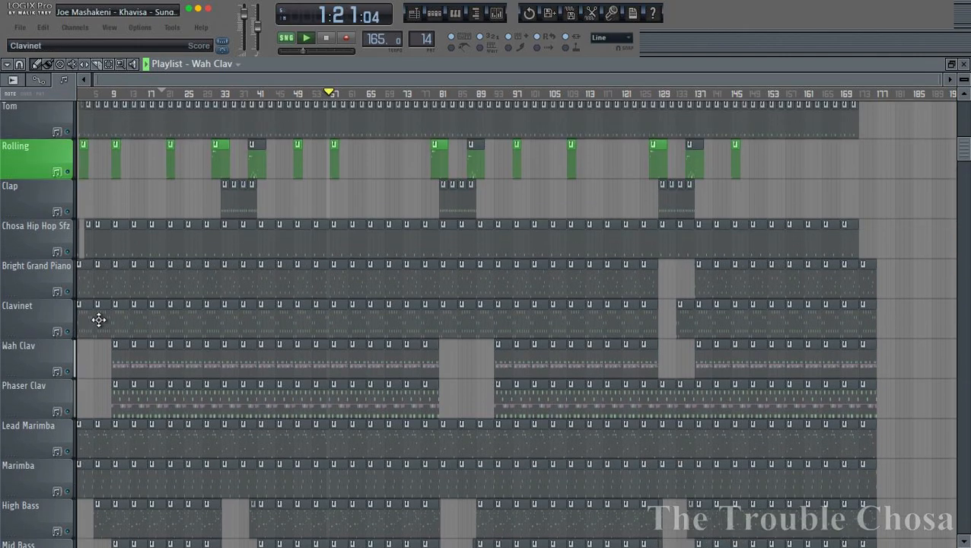
{"action": "scroll", "coordinate": [176, 324], "scroll_direction": "down", "scroll_amount": 4}
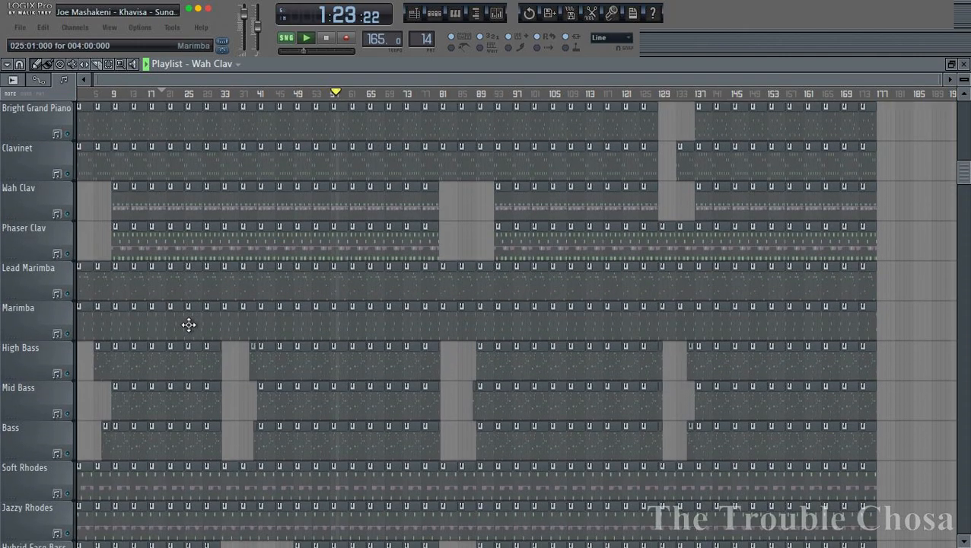
{"action": "scroll", "coordinate": [191, 322], "scroll_direction": "down", "scroll_amount": 2}
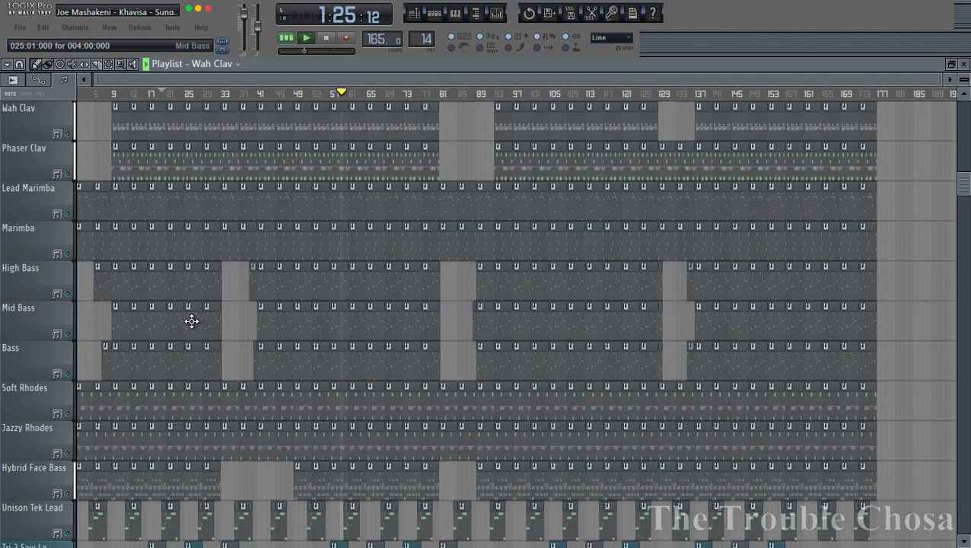
{"action": "scroll", "coordinate": [92, 277], "scroll_direction": "down", "scroll_amount": 4}
{"action": "right_click", "coordinate": [68, 255]}
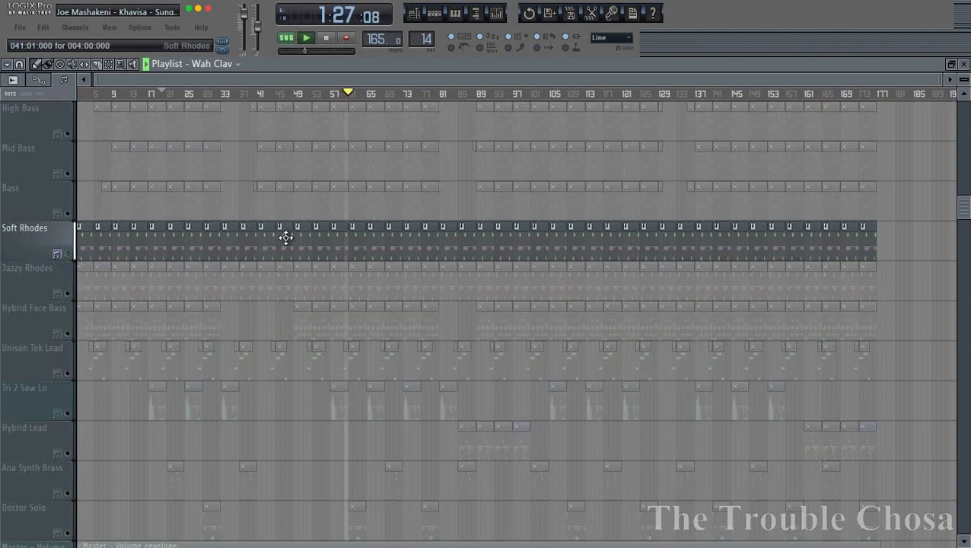
View all the notes of the Soft Rhodes pattern in the piano roll, closing it when done.
{"action": "double_click", "coordinate": [362, 242]}
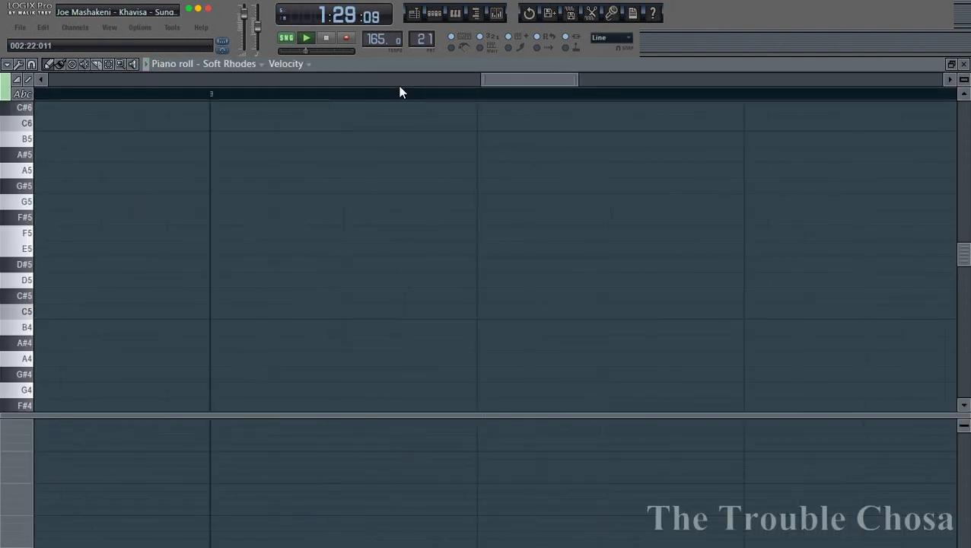
{"action": "scroll", "coordinate": [402, 92], "scroll_direction": "down", "scroll_amount": 4}
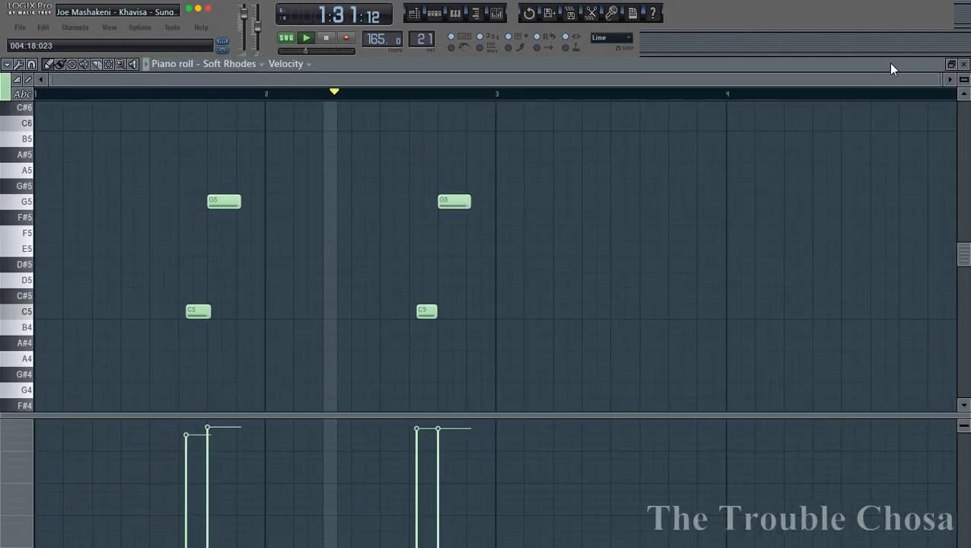
{"action": "left_click", "coordinate": [963, 64]}
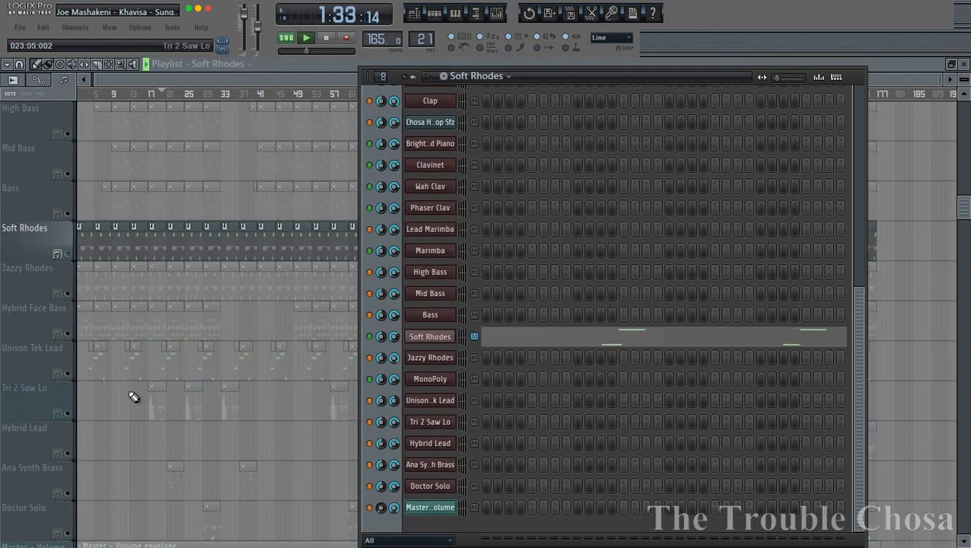
Unmute the Jazzy Rhodes playlist track and its channel, and open the Jazzy Rhodes instrument.
{"action": "left_click", "coordinate": [70, 288]}
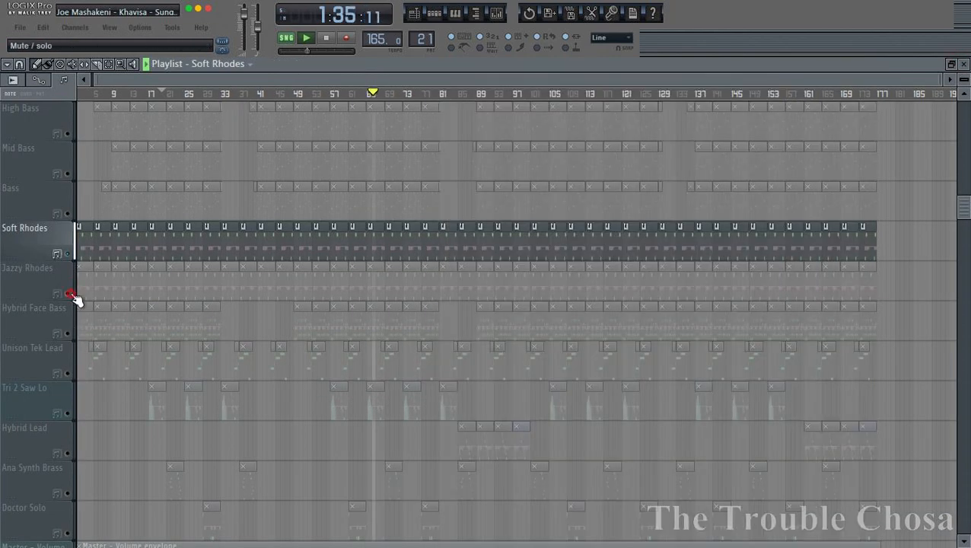
{"action": "left_click", "coordinate": [69, 294]}
{"action": "left_click", "coordinate": [374, 283]}
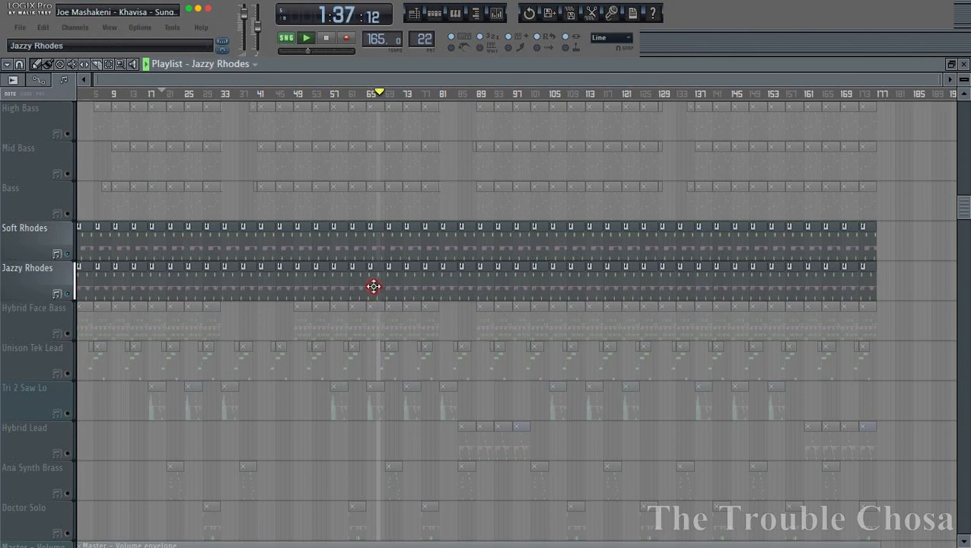
{"action": "left_click", "coordinate": [435, 12]}
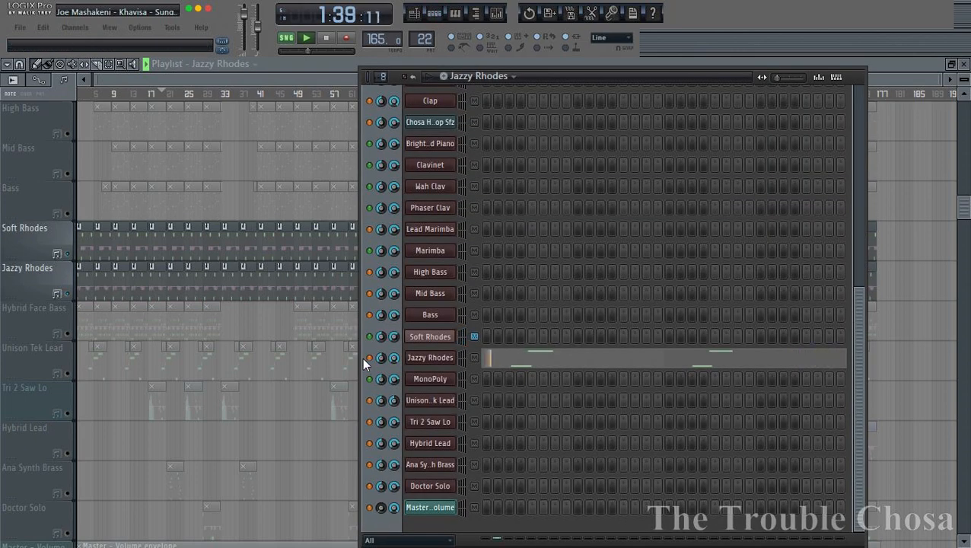
{"action": "left_click", "coordinate": [441, 361]}
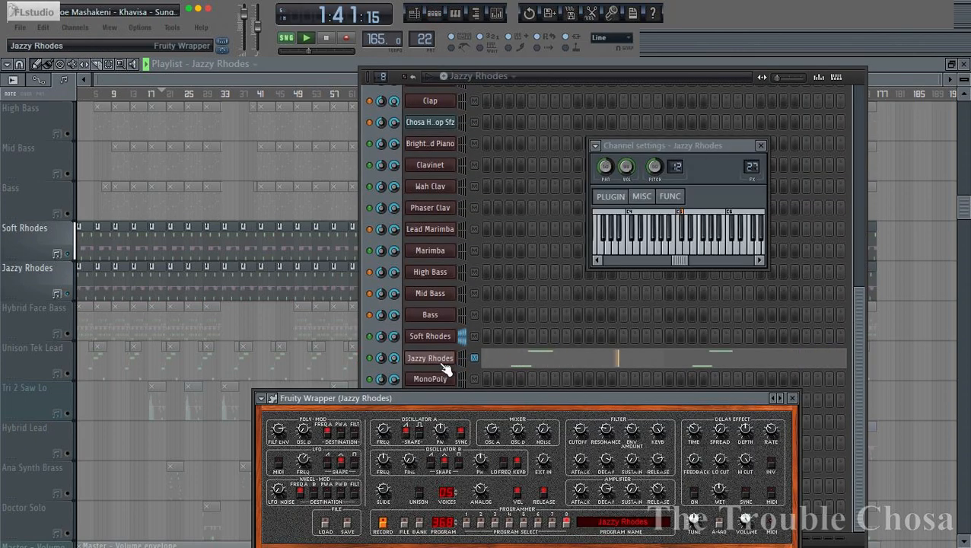
Unmute the Hybrid Face Bass playlist track and adjust the Jazzy Rhodes channel's volume.
{"action": "left_click", "coordinate": [67, 337]}
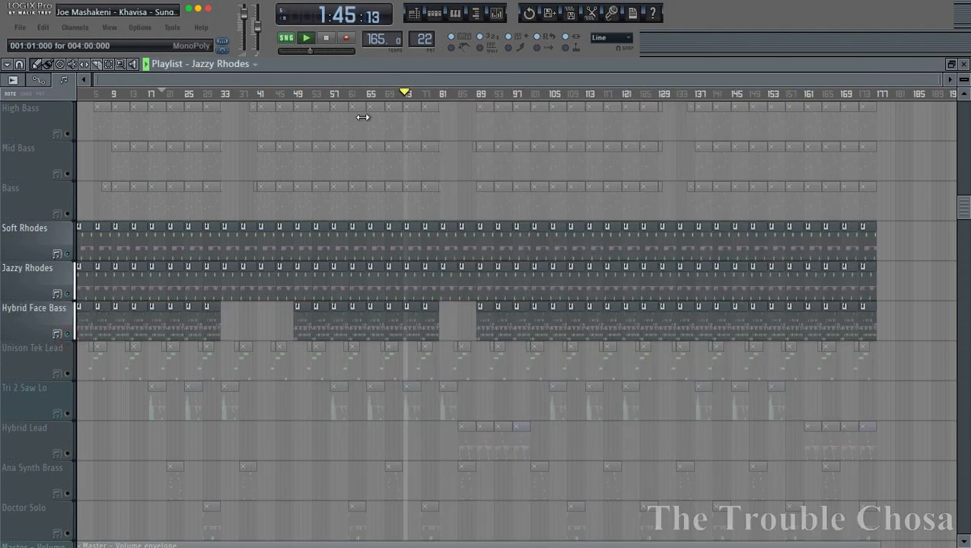
{"action": "left_click", "coordinate": [430, 13]}
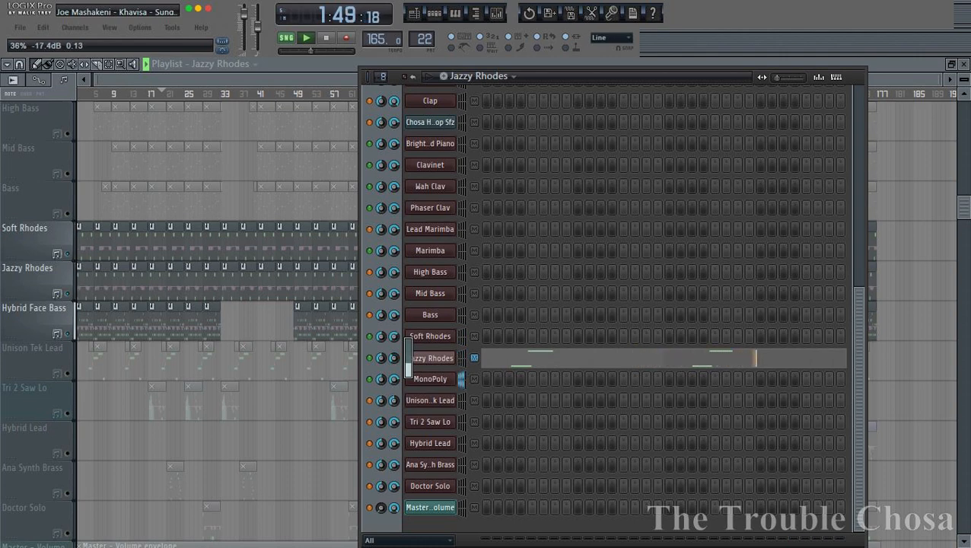
{"action": "right_click", "coordinate": [392, 360]}
{"action": "left_click", "coordinate": [418, 326]}
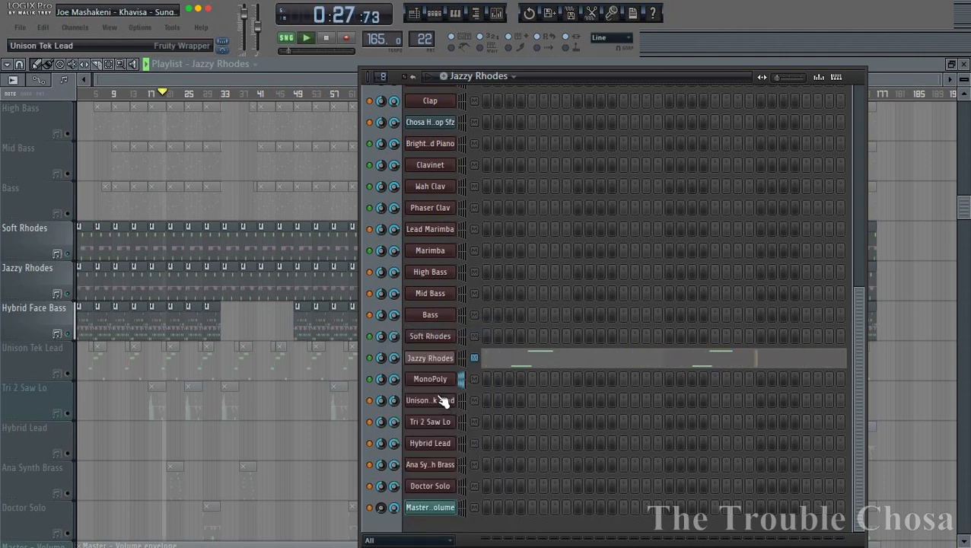
Set the MonoPoly instrument's master volume to 7.30 and return to the playlist.
{"action": "left_click", "coordinate": [436, 384]}
{"action": "mouse_move", "coordinate": [660, 393]}
{"action": "left_mouse_down"}
{"action": "mouse_move", "coordinate": [662, 434]}
{"action": "mouse_move", "coordinate": [666, 407]}
{"action": "left_mouse_up"}
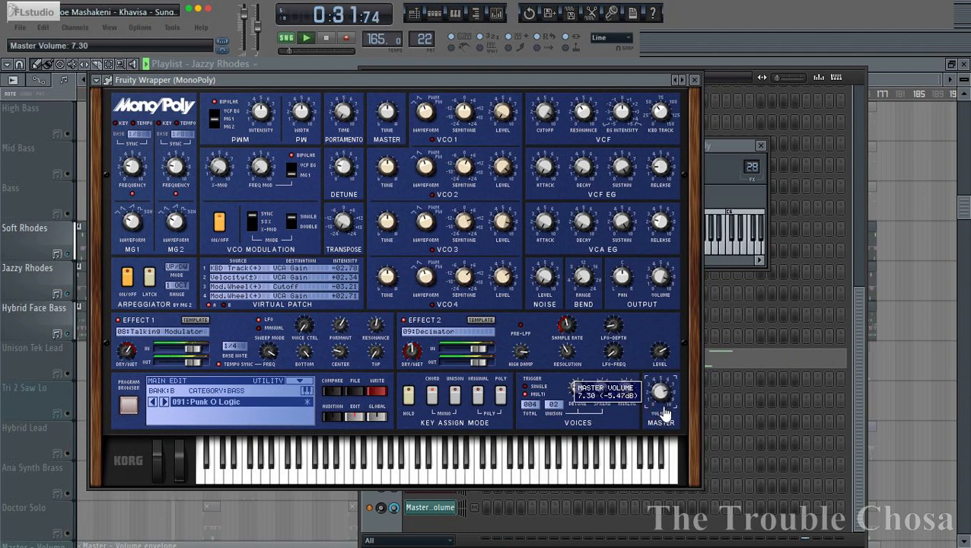
{"action": "left_click", "coordinate": [881, 80]}
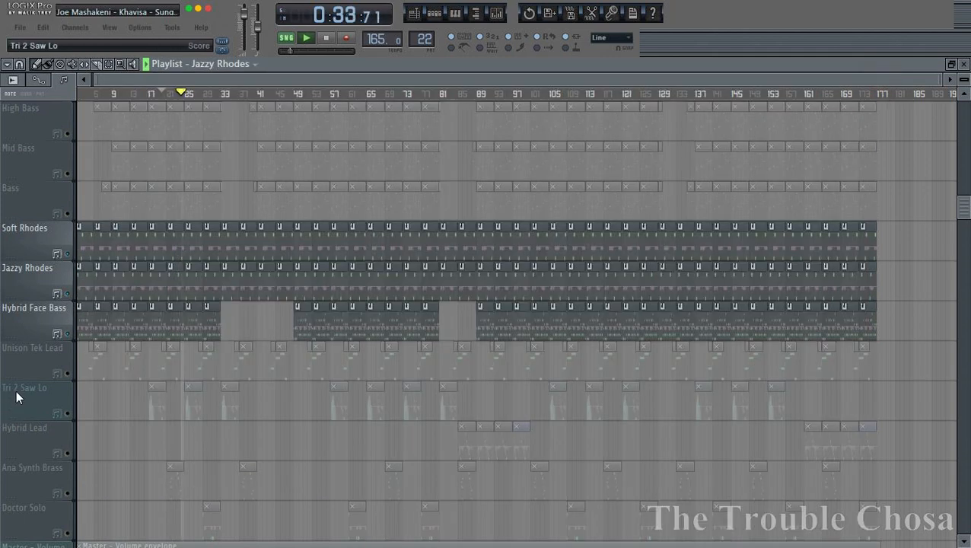
Unmute the Unison Tek Lead track in the playlist.
{"action": "left_click", "coordinate": [68, 374]}
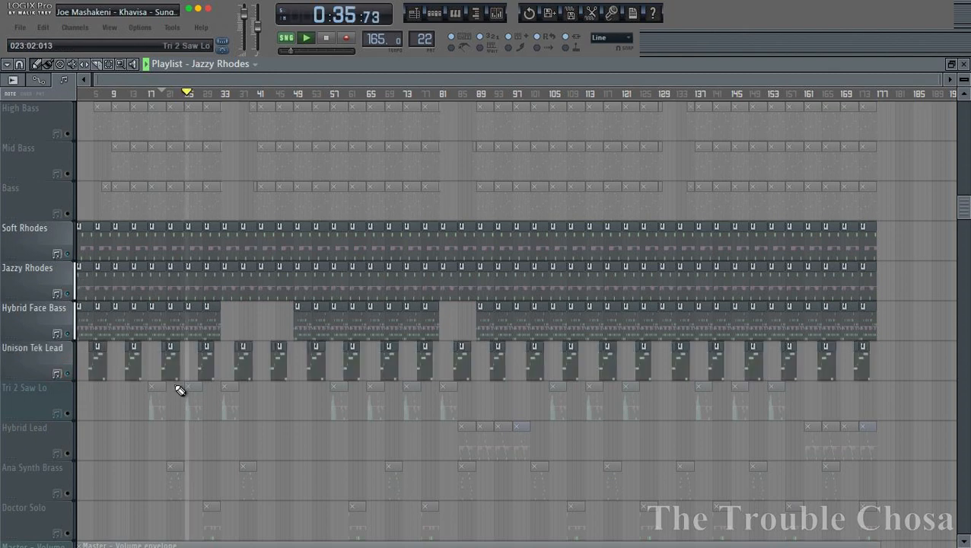
Open the Unison Tek Lead channel's instrument to show its sound source, and close it again.
{"action": "left_click", "coordinate": [208, 371]}
{"action": "left_click", "coordinate": [440, 16]}
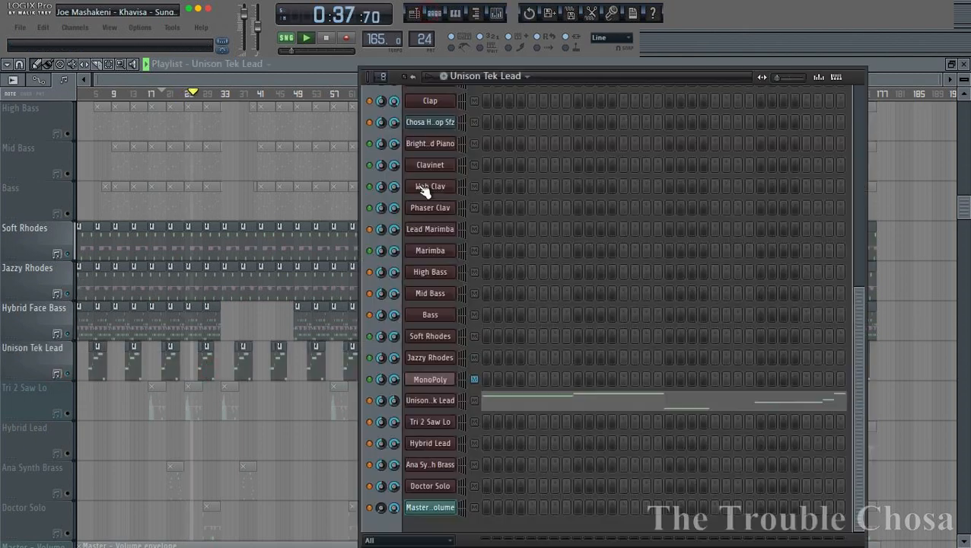
{"action": "left_click", "coordinate": [433, 401]}
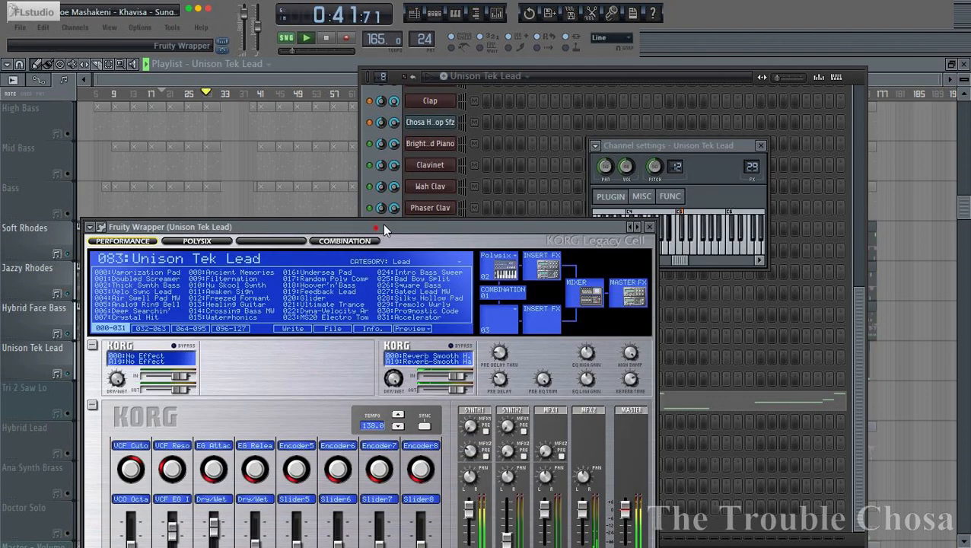
{"action": "left_click_drag", "start_coordinate": [382, 228], "coordinate": [456, 96]}
{"action": "left_click", "coordinate": [723, 96]}
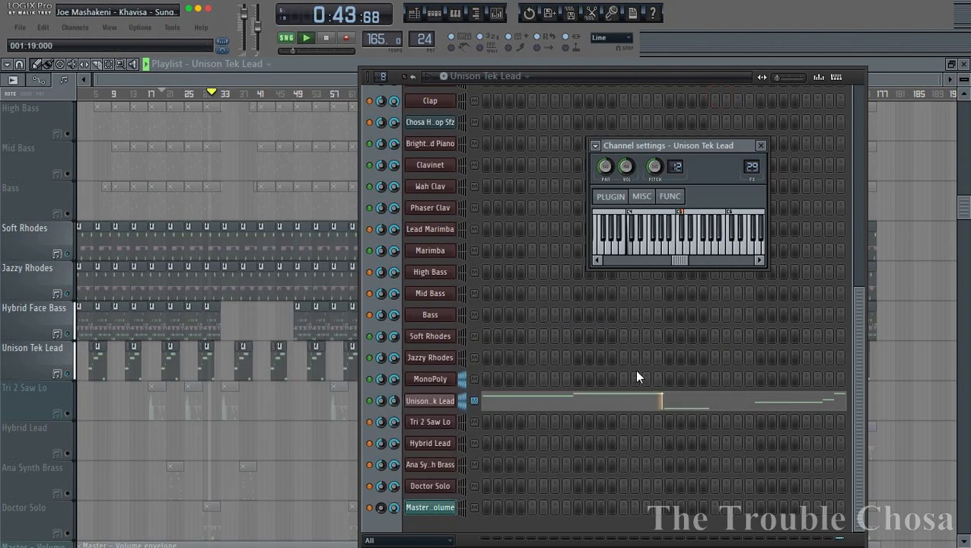
Examine the Unison Tek Lead melody in the piano roll and return to the playlist with the channel list shown.
{"action": "left_click", "coordinate": [615, 402]}
{"action": "scroll", "coordinate": [314, 95], "scroll_direction": "down", "scroll_amount": 10}
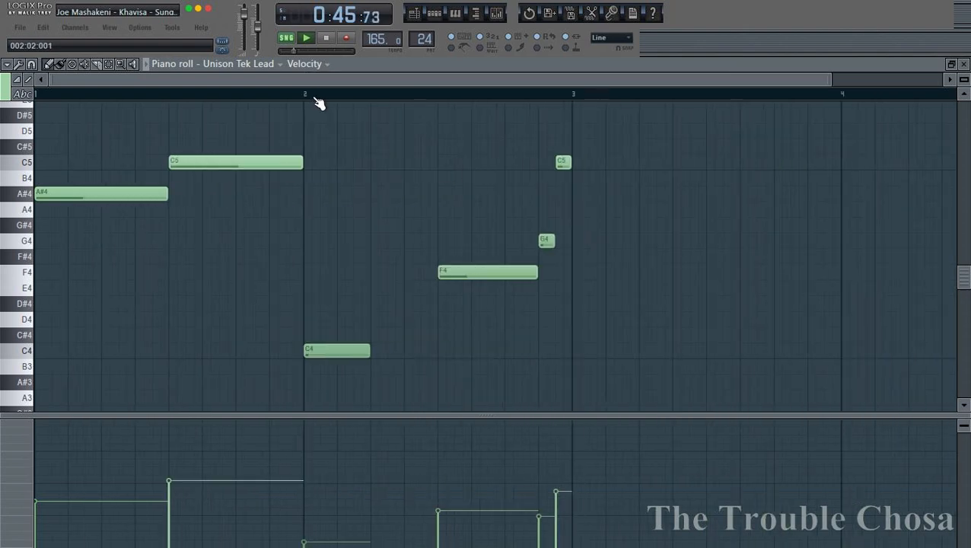
{"action": "scroll", "coordinate": [646, 224], "scroll_direction": "up", "scroll_amount": 3}
{"action": "scroll", "coordinate": [649, 227], "scroll_direction": "down", "scroll_amount": 5}
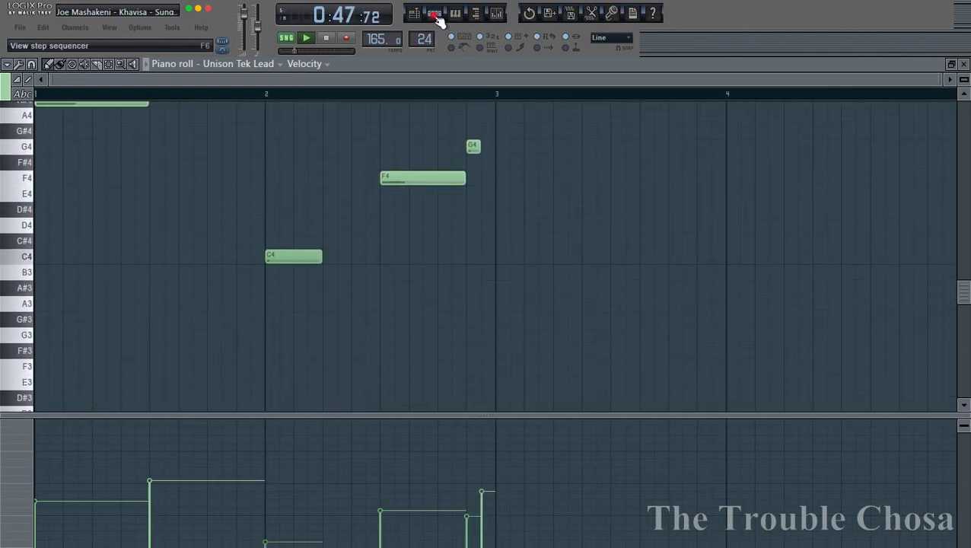
{"action": "left_click", "coordinate": [437, 15]}
{"action": "left_click", "coordinate": [965, 65]}
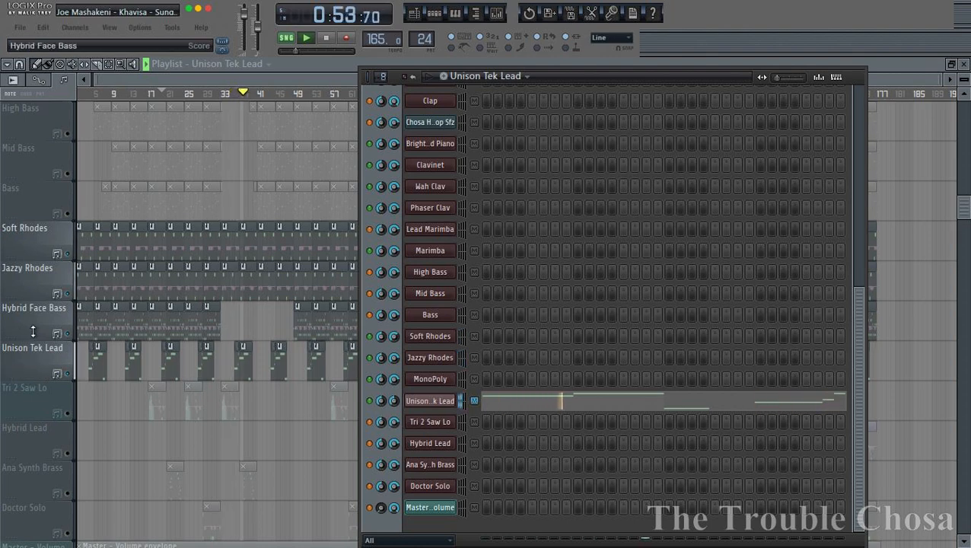
Mute the Hybrid Face Bass playlist track and re-examine the Unison Tek Lead notes in the piano roll.
{"action": "left_click", "coordinate": [67, 333]}
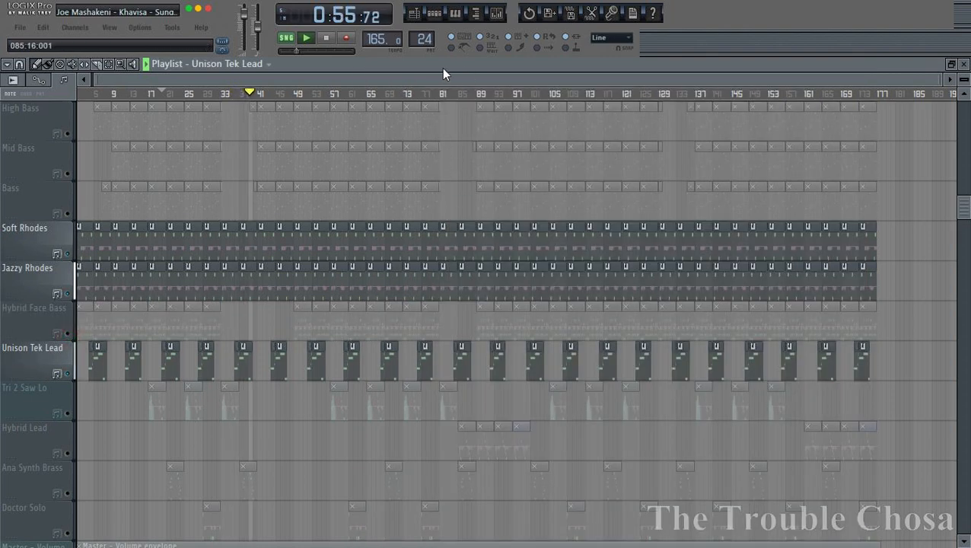
{"action": "left_click", "coordinate": [434, 15]}
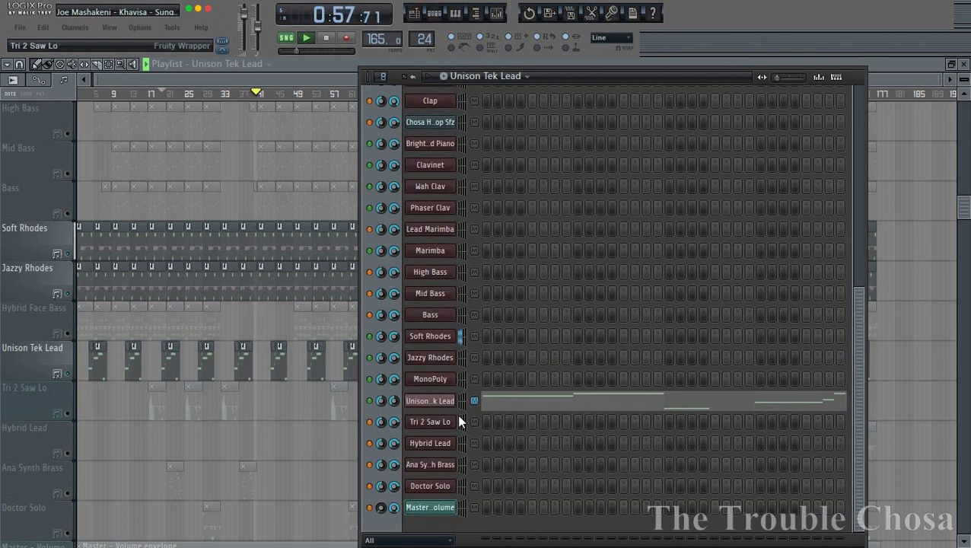
{"action": "left_click", "coordinate": [503, 402]}
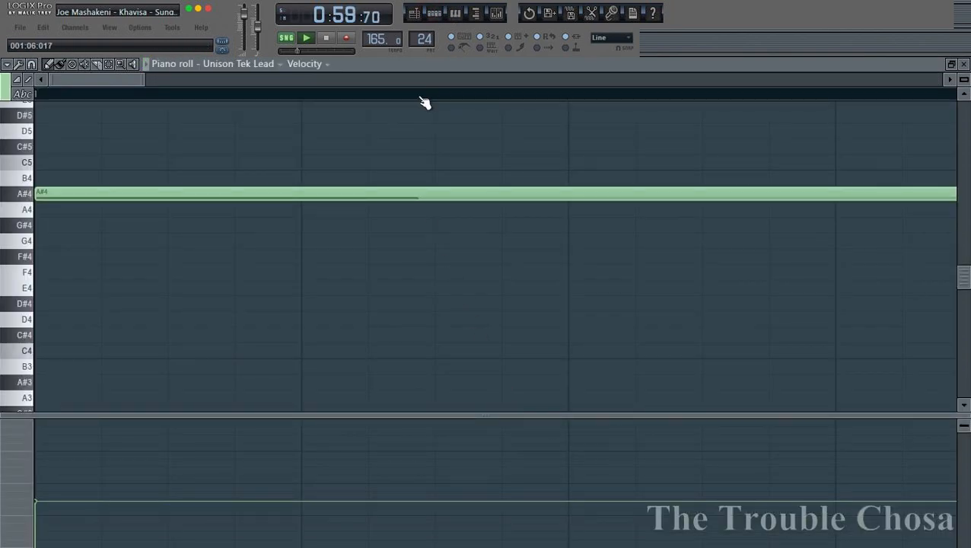
{"action": "scroll", "coordinate": [424, 103], "scroll_direction": "down", "scroll_amount": 6}
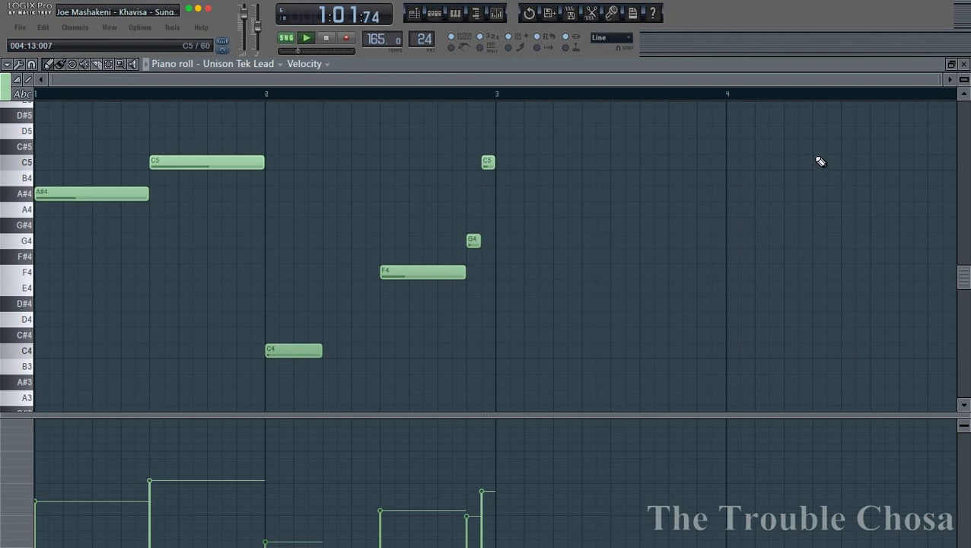
{"action": "left_click", "coordinate": [965, 64]}
Unmute the Tri 2 Saw Lo playlist track and open its clip's notes in the piano roll.
{"action": "left_click", "coordinate": [69, 419]}
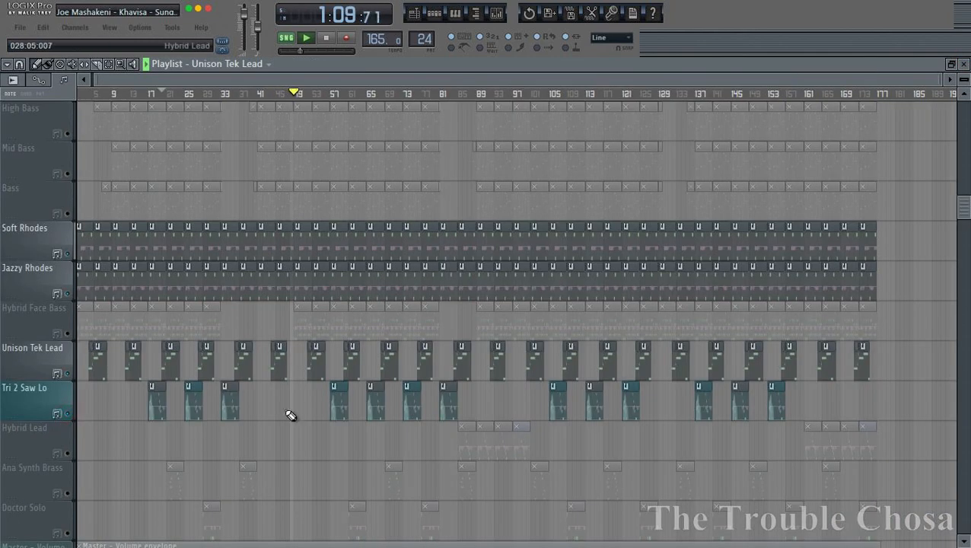
{"action": "double_click", "coordinate": [334, 408]}
{"action": "scroll", "coordinate": [388, 103], "scroll_direction": "down", "scroll_amount": 5}
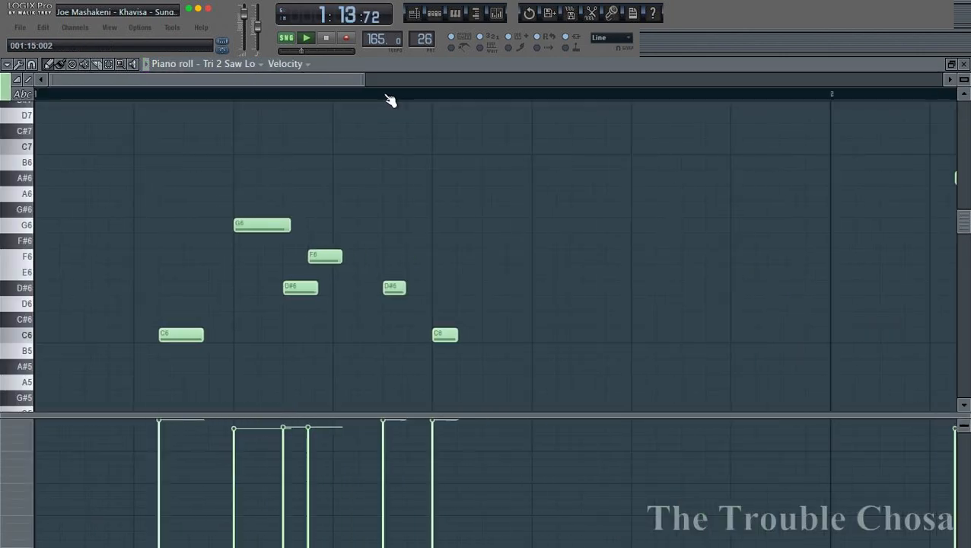
{"action": "scroll", "coordinate": [389, 100], "scroll_direction": "down", "scroll_amount": 1}
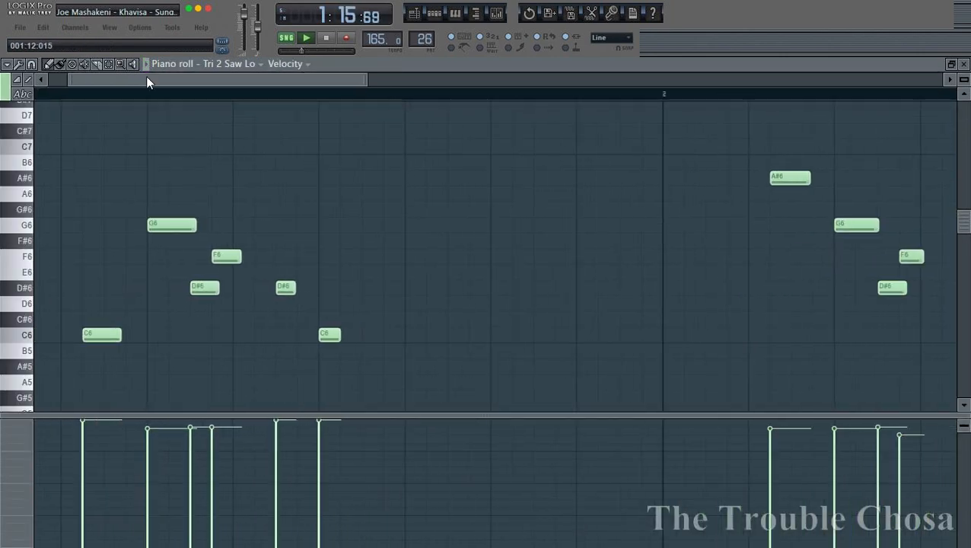
{"action": "left_click_drag", "start_coordinate": [147, 80], "coordinate": [7, 114]}
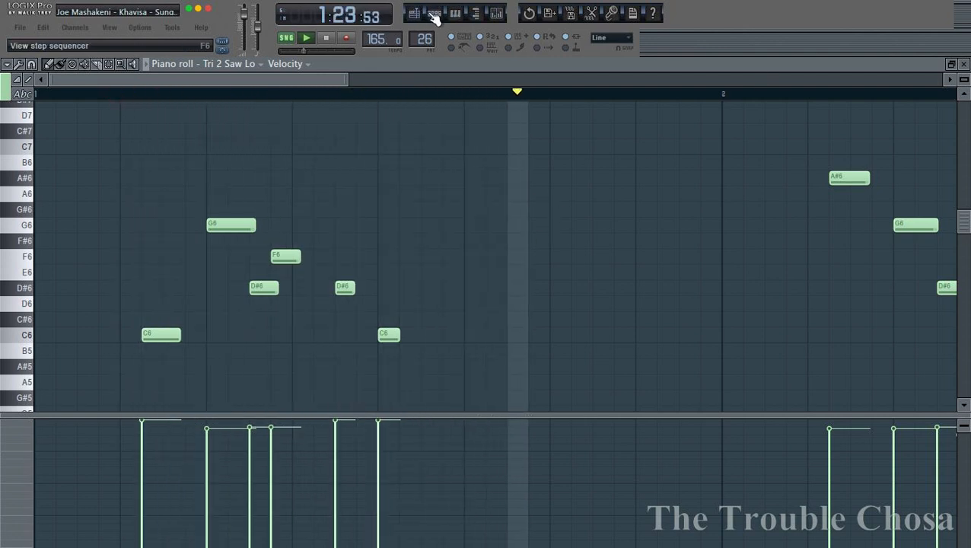
Show the channel list and replay the Tri 2 Saw Lo phrase from its start in the piano roll.
{"action": "left_click", "coordinate": [434, 15]}
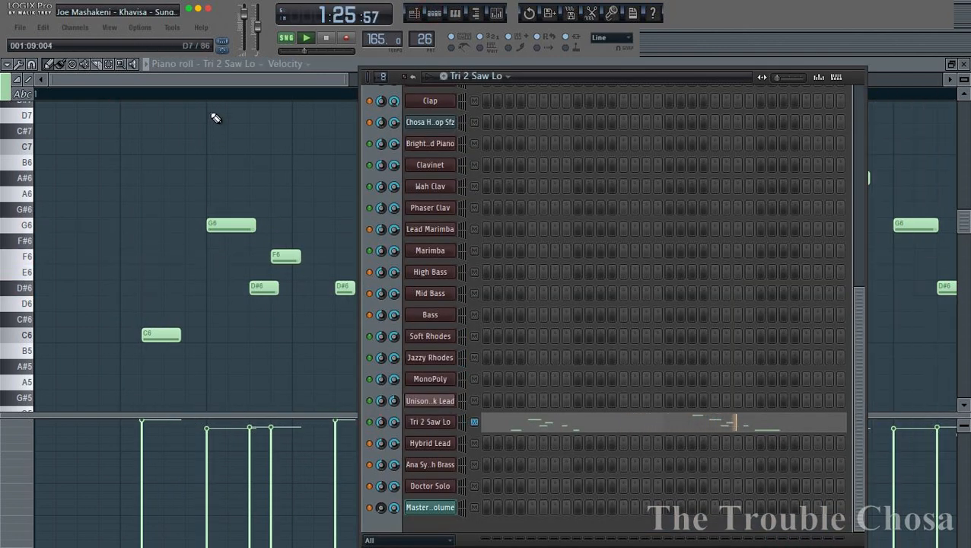
{"action": "left_click", "coordinate": [216, 90]}
{"action": "left_click", "coordinate": [81, 94]}
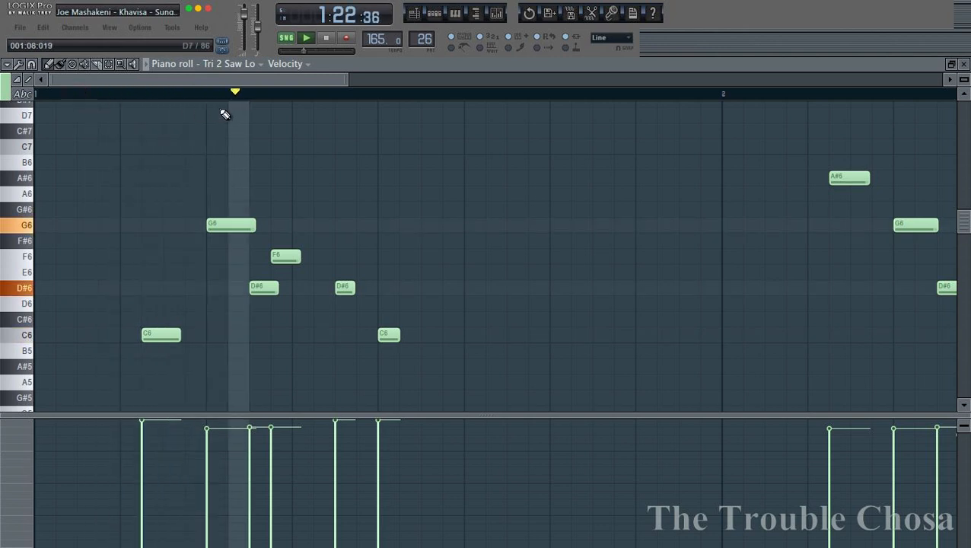
{"action": "left_click", "coordinate": [83, 95]}
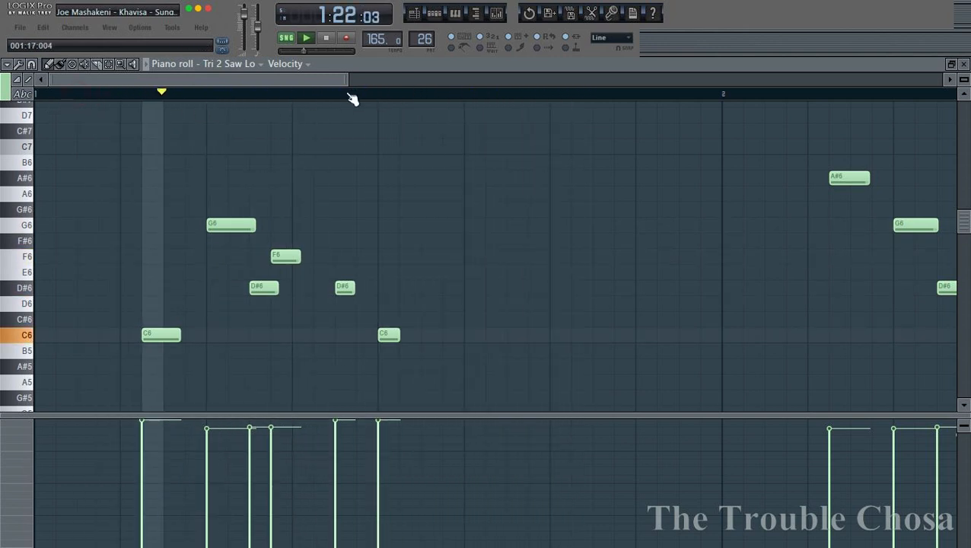
Display the Tri 2 Saw Lo channel pitch events in the piano roll, replay the phrase, and return to the playlist.
{"action": "scroll", "coordinate": [352, 98], "scroll_direction": "down", "scroll_amount": 3}
{"action": "scroll", "coordinate": [352, 97], "scroll_direction": "down", "scroll_amount": 2}
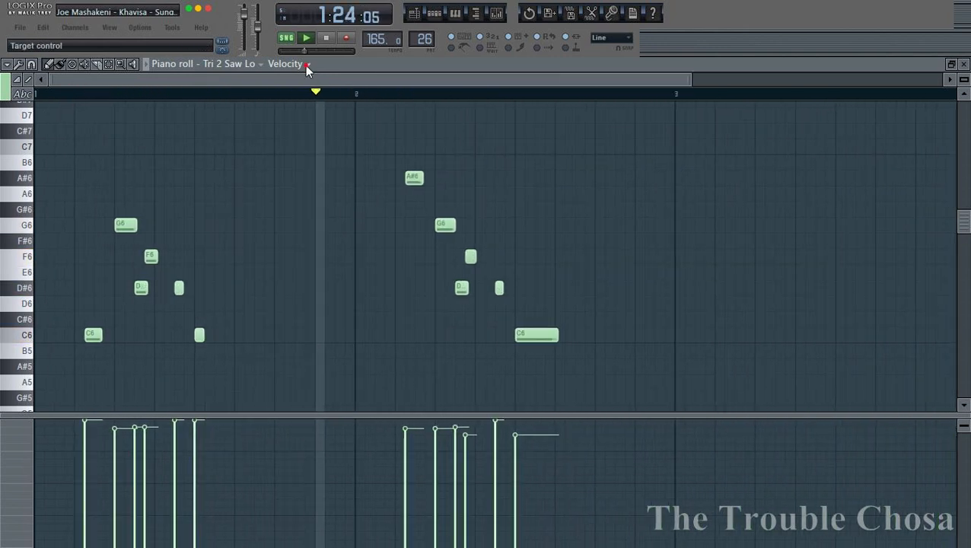
{"action": "left_click", "coordinate": [306, 64]}
{"action": "left_click", "coordinate": [316, 253]}
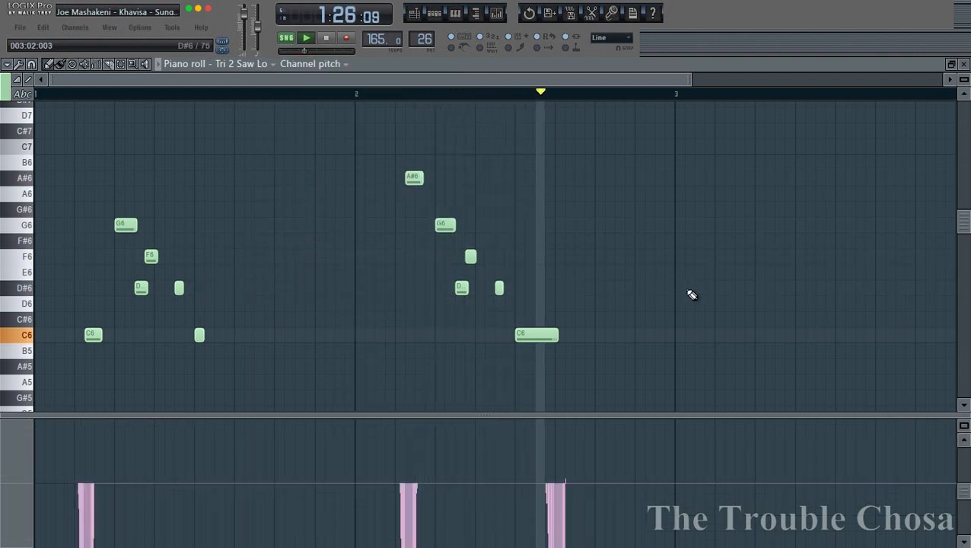
{"action": "left_click", "coordinate": [61, 102]}
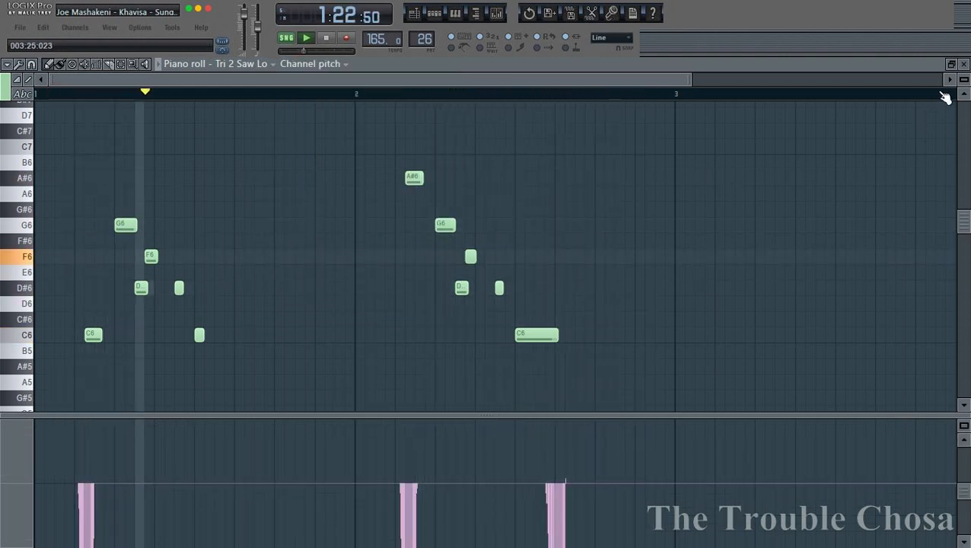
{"action": "left_click", "coordinate": [963, 64]}
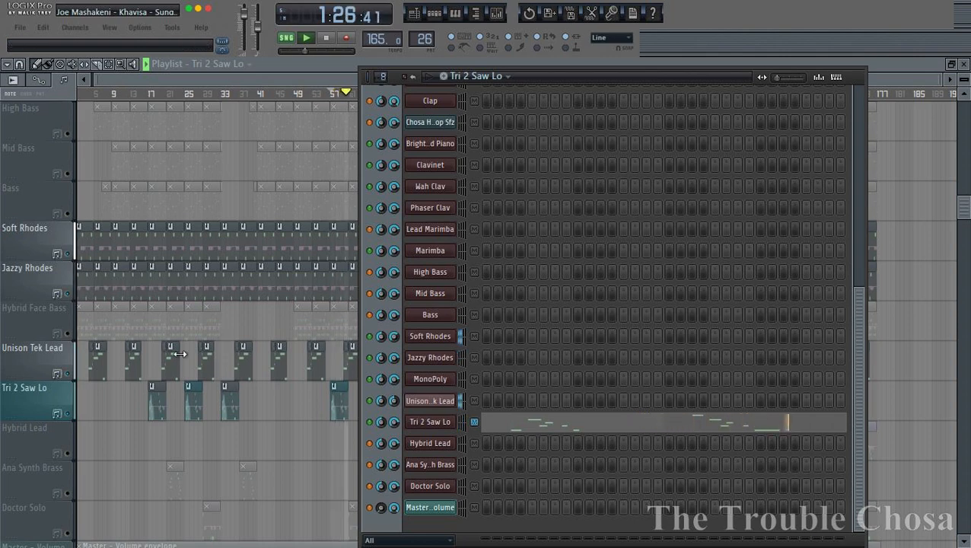
Hide the channel list, unmute the Hybrid Lead playlist track, and move playback to about bar 81.
{"action": "key", "text": "F6"}
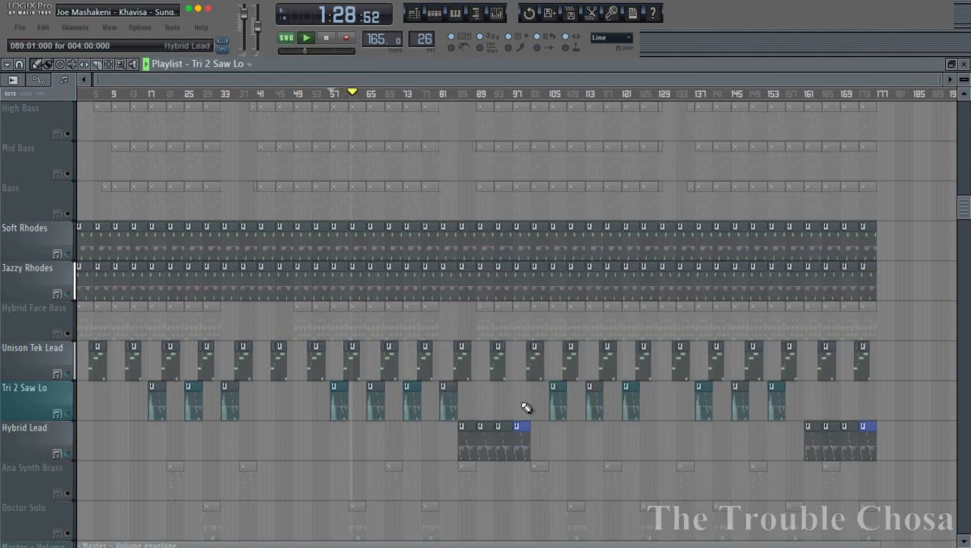
{"action": "left_click", "coordinate": [445, 94]}
{"action": "scroll", "coordinate": [531, 325], "scroll_direction": "up", "scroll_amount": 4}
{"action": "scroll", "coordinate": [526, 308], "scroll_direction": "down", "scroll_amount": 4}
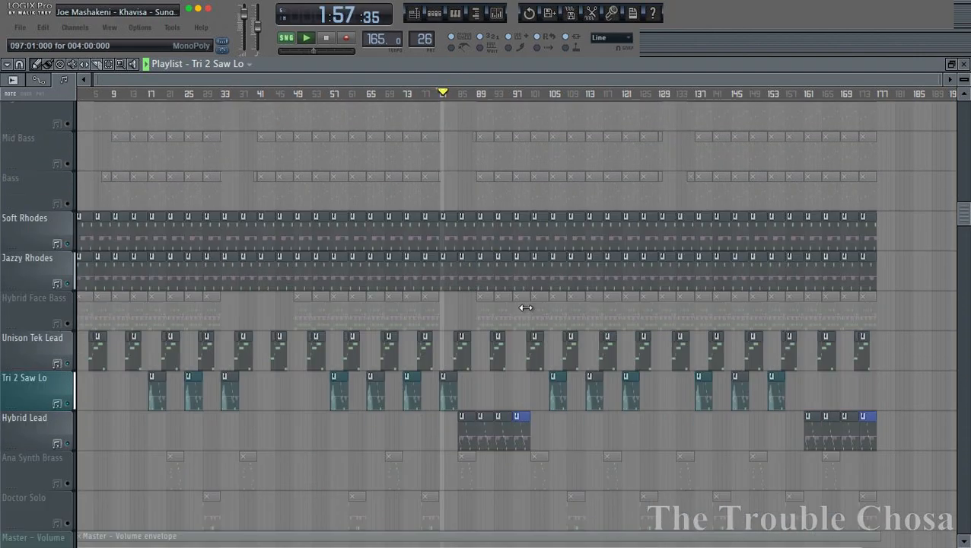
{"action": "scroll", "coordinate": [526, 308], "scroll_direction": "down", "scroll_amount": 3}
Unmute the Hybrid Lead channel and open its instrument to check the plugin.
{"action": "left_click", "coordinate": [436, 15]}
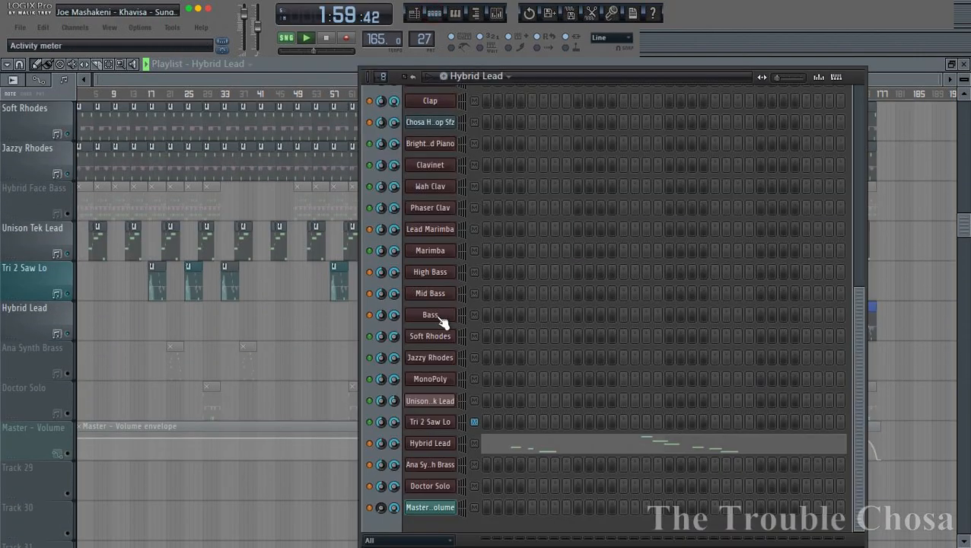
{"action": "left_click", "coordinate": [429, 444]}
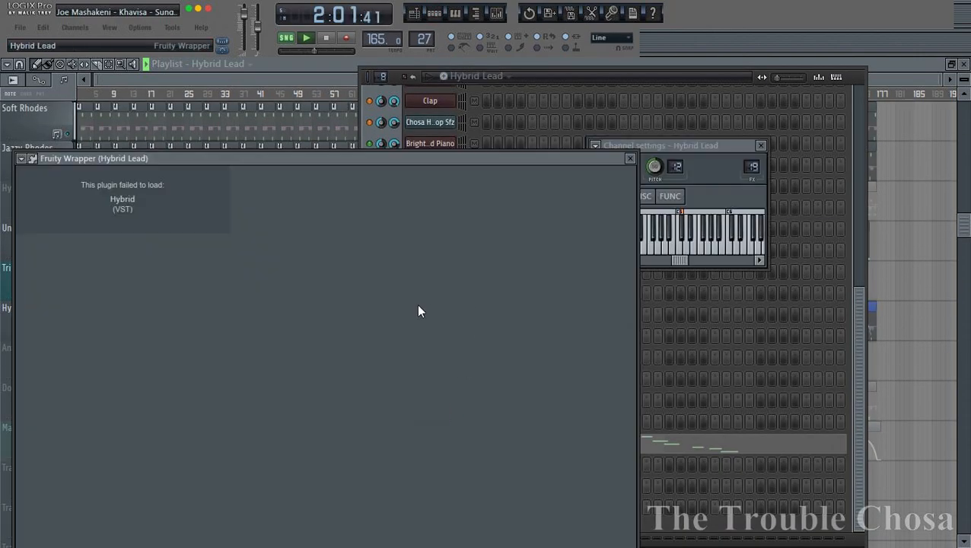
{"action": "left_click", "coordinate": [563, 90]}
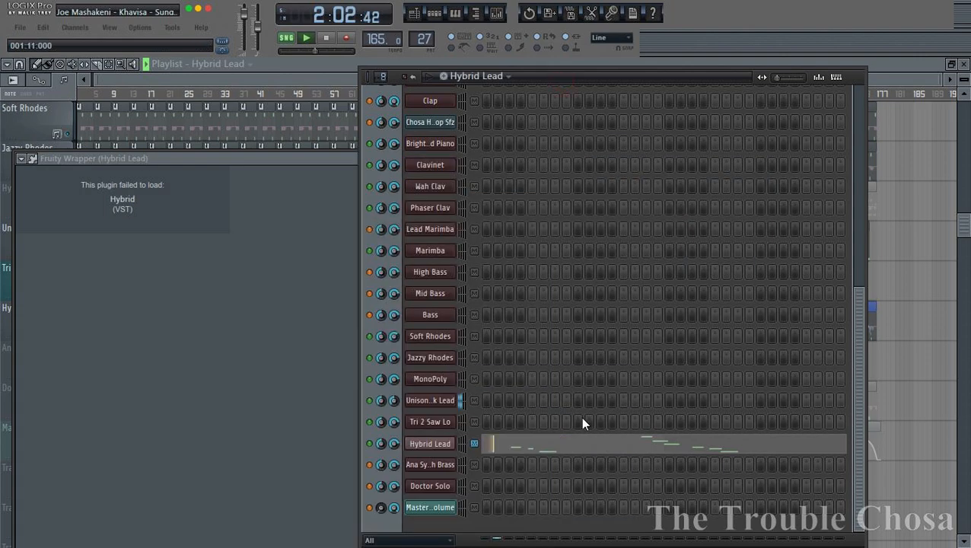
{"action": "left_click", "coordinate": [438, 444]}
{"action": "left_click", "coordinate": [587, 82]}
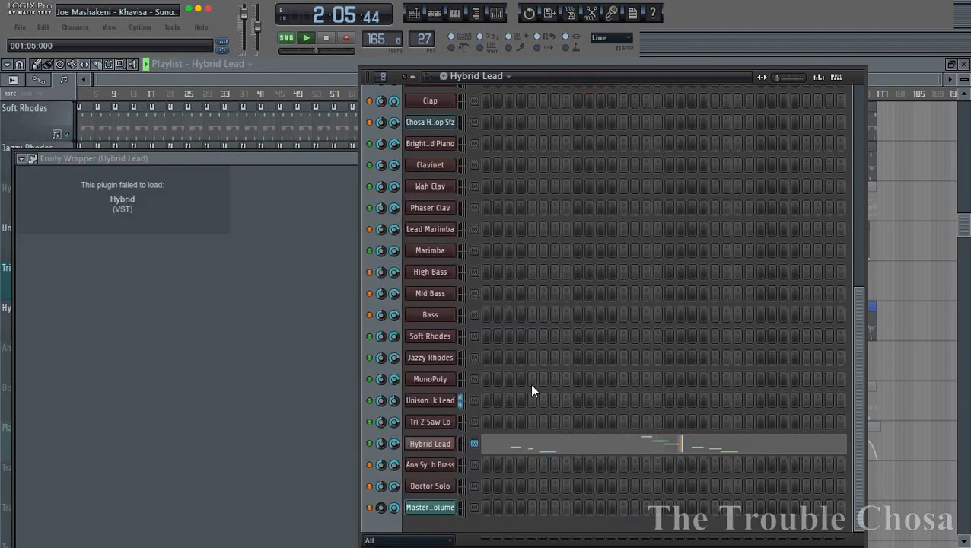
Replace the Hybrid Lead channel's instrument with Purity and open Purity's preset list.
{"action": "right_click", "coordinate": [434, 446]}
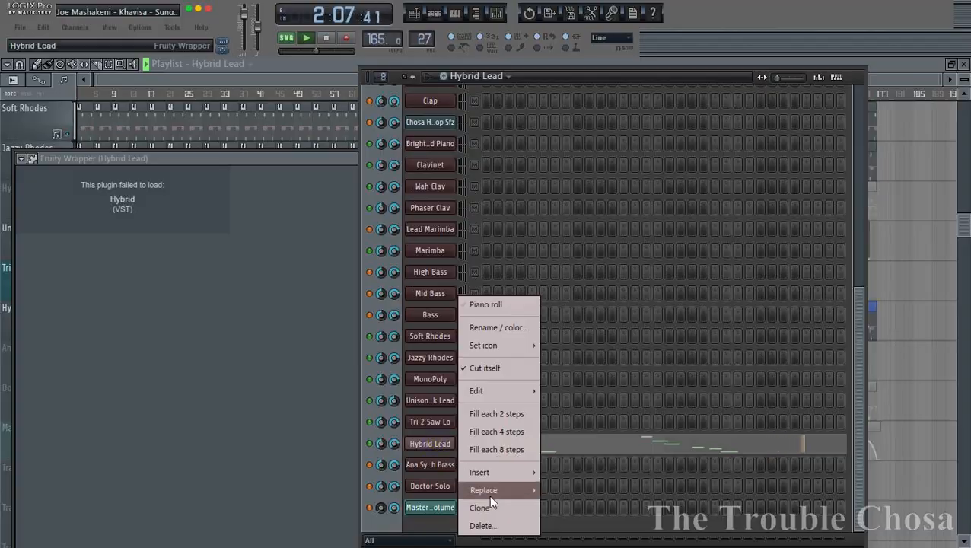
{"action": "mouse_move", "coordinate": [491, 495]}
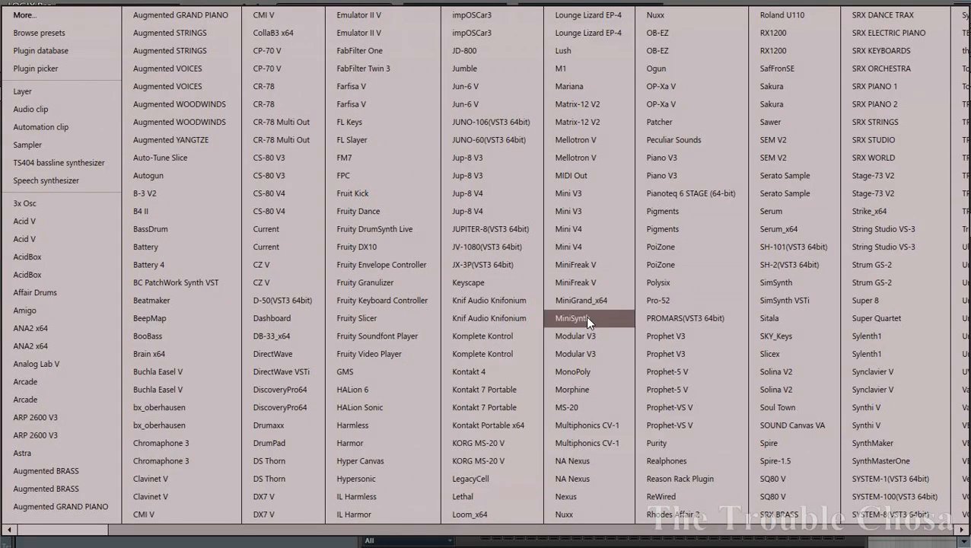
{"action": "left_click", "coordinate": [653, 443]}
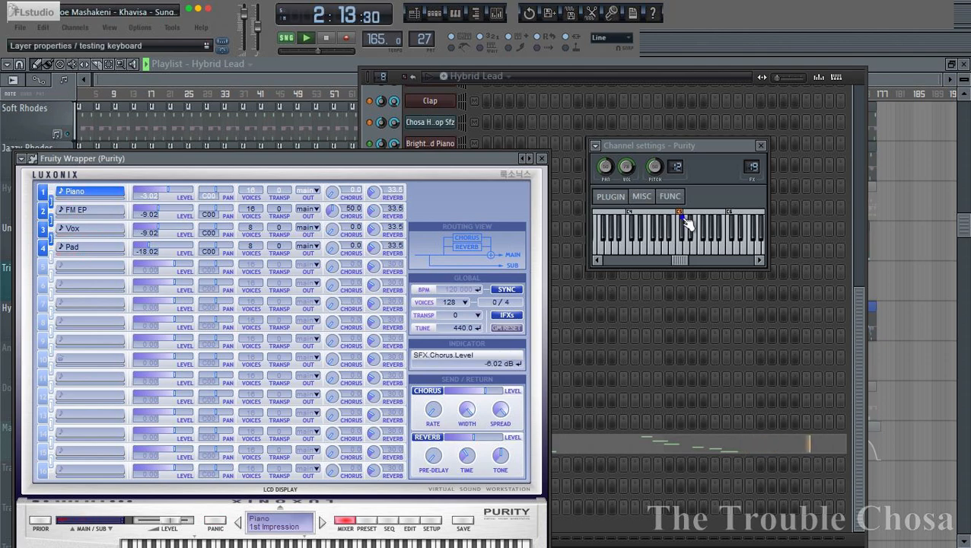
{"action": "left_click_drag", "start_coordinate": [232, 160], "coordinate": [296, 97]}
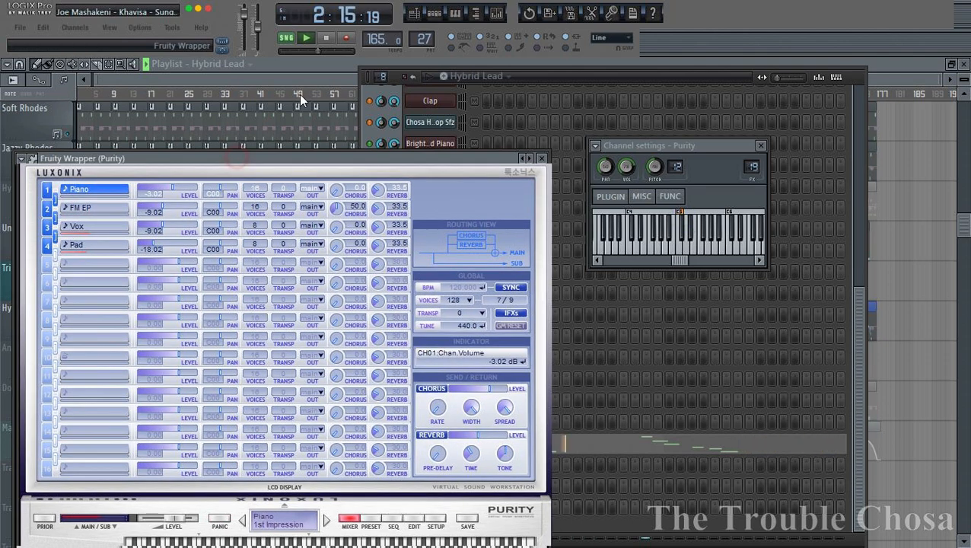
{"action": "left_click", "coordinate": [431, 461]}
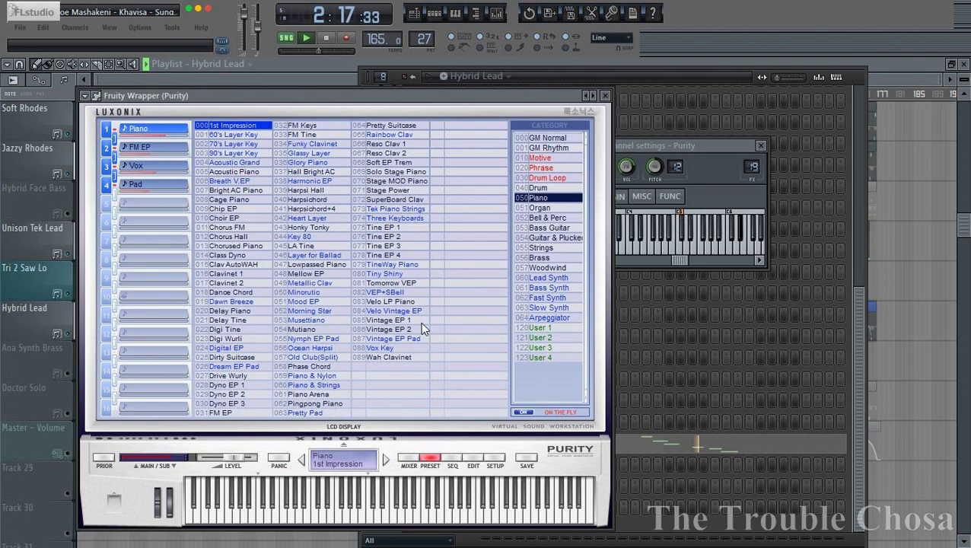
Try the Ocarina and Pan Flute presets from Purity's Woodwind category.
{"action": "left_click", "coordinate": [546, 268]}
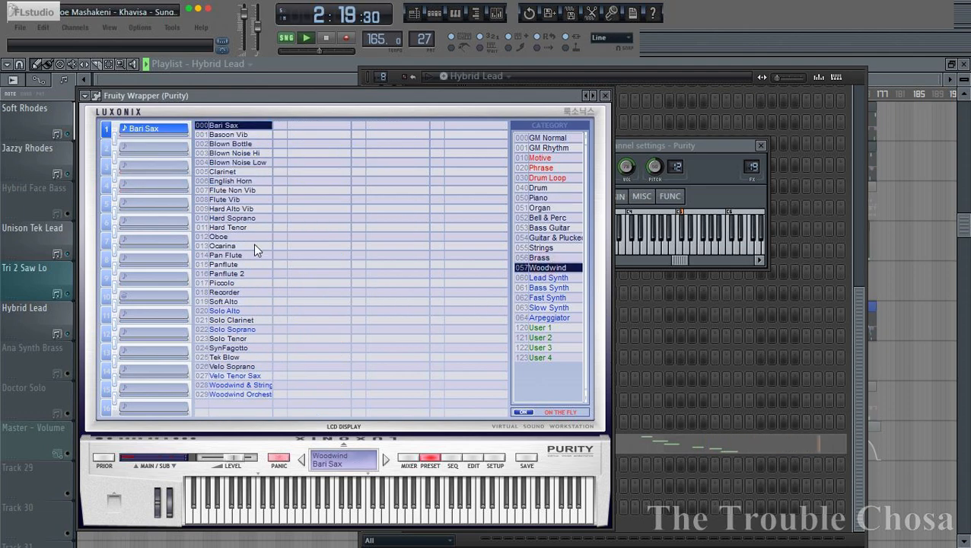
{"action": "left_click", "coordinate": [229, 246]}
{"action": "left_click", "coordinate": [228, 256]}
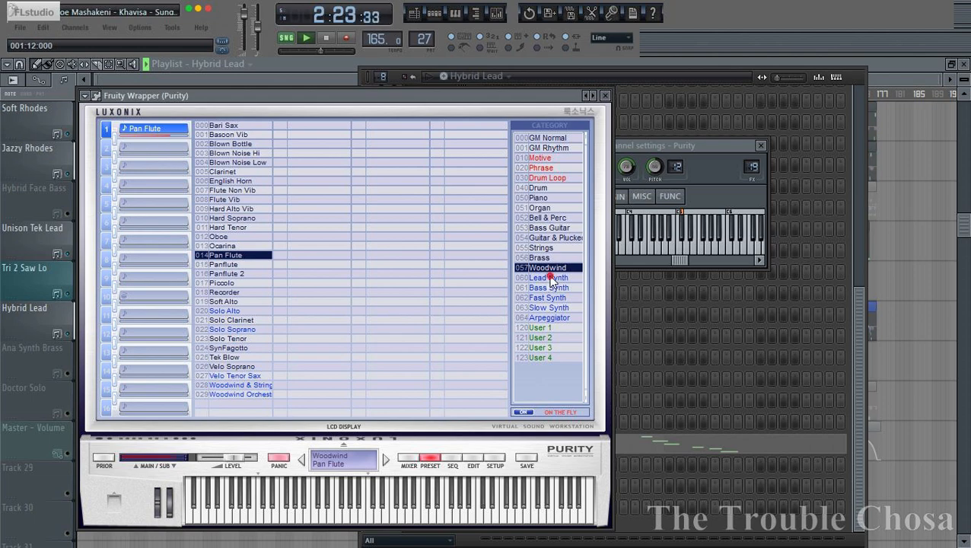
Load the Detune Saw preset from Purity's Lead Synth category.
{"action": "left_click", "coordinate": [549, 278]}
{"action": "left_click", "coordinate": [230, 264]}
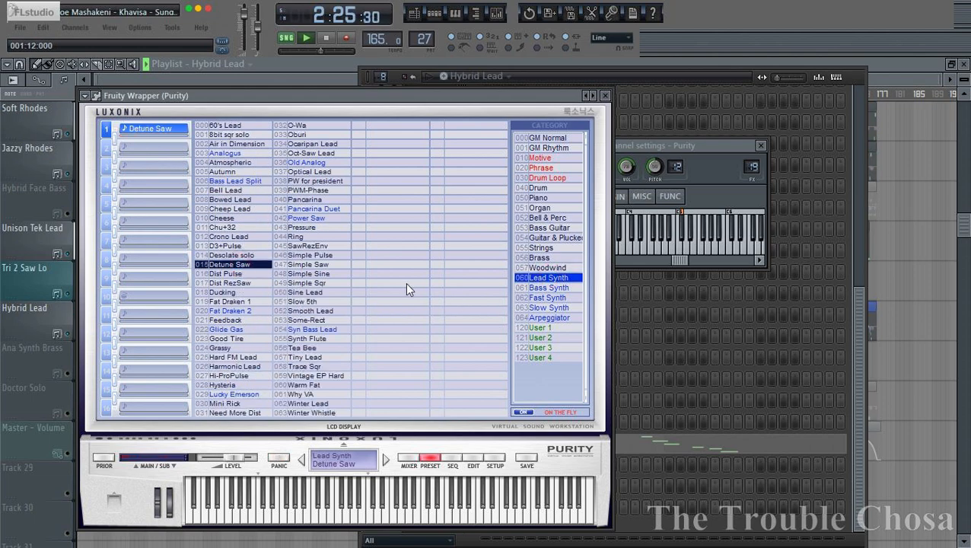
Restart playback shortly before bar 81 and save the project as a zipped loop file, replacing the existing file.
{"action": "left_click", "coordinate": [859, 82]}
{"action": "left_click", "coordinate": [437, 94]}
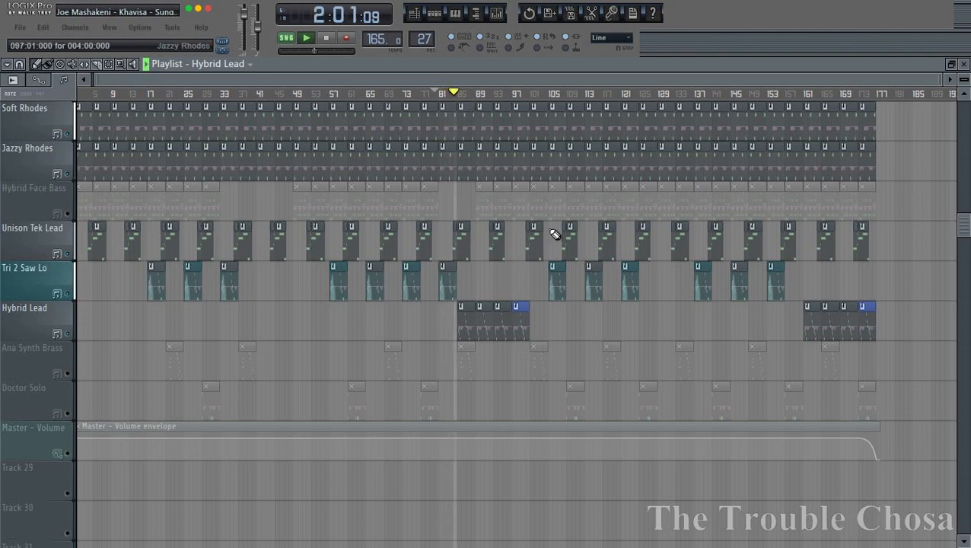
{"action": "key", "text": "ctrl+shift+s"}
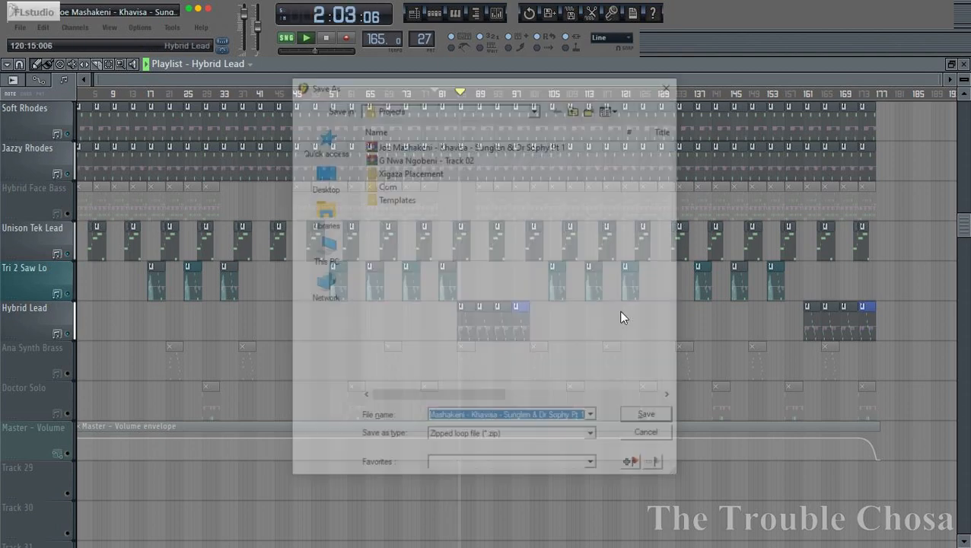
{"action": "key", "text": "Return"}
{"action": "key", "text": "Return"}
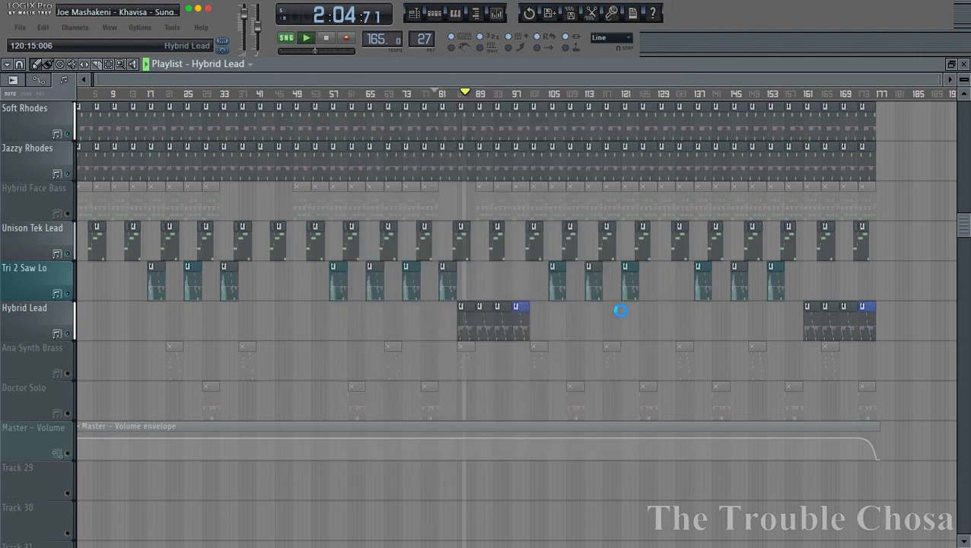
Copy the Detune Saw preset name from Purity and rename the Hybrid Lead part's Purity channel to Detune Saw.
{"action": "left_click", "coordinate": [434, 13]}
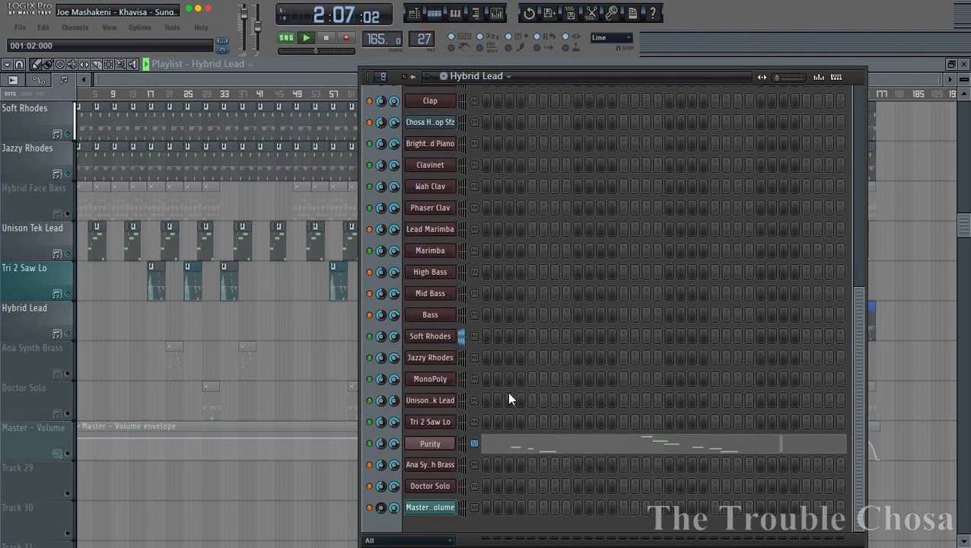
{"action": "left_click", "coordinate": [429, 446]}
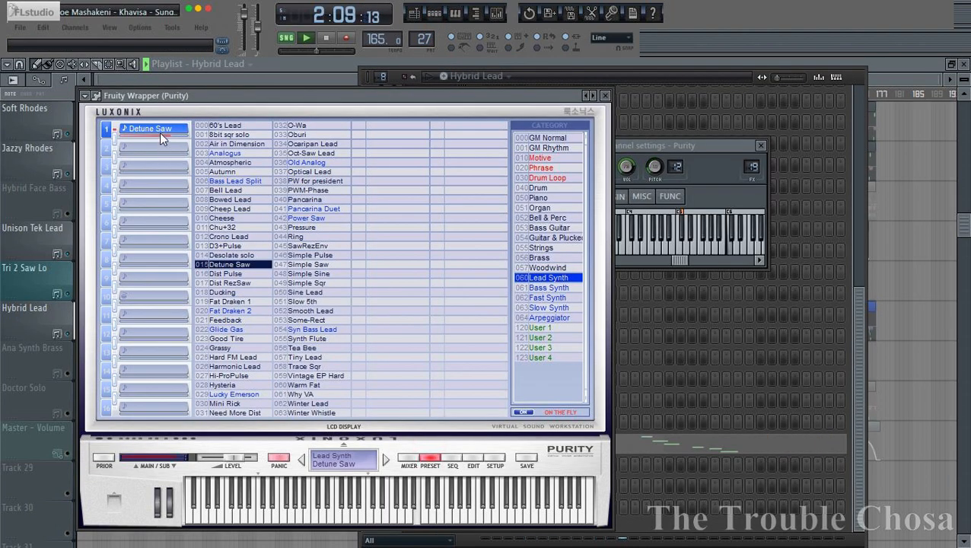
{"action": "double_click", "coordinate": [160, 131]}
{"action": "right_click", "coordinate": [159, 132]}
{"action": "left_click", "coordinate": [208, 177]}
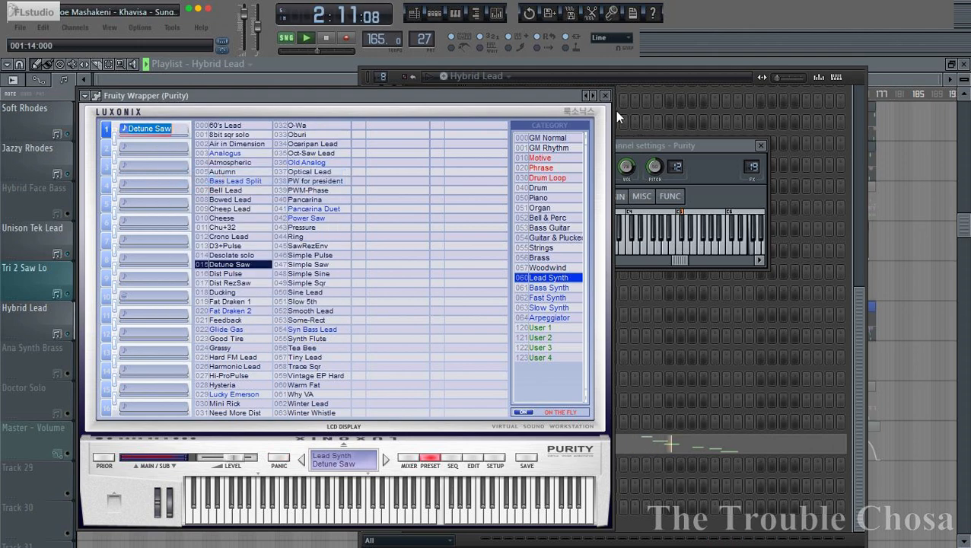
{"action": "left_click", "coordinate": [606, 95]}
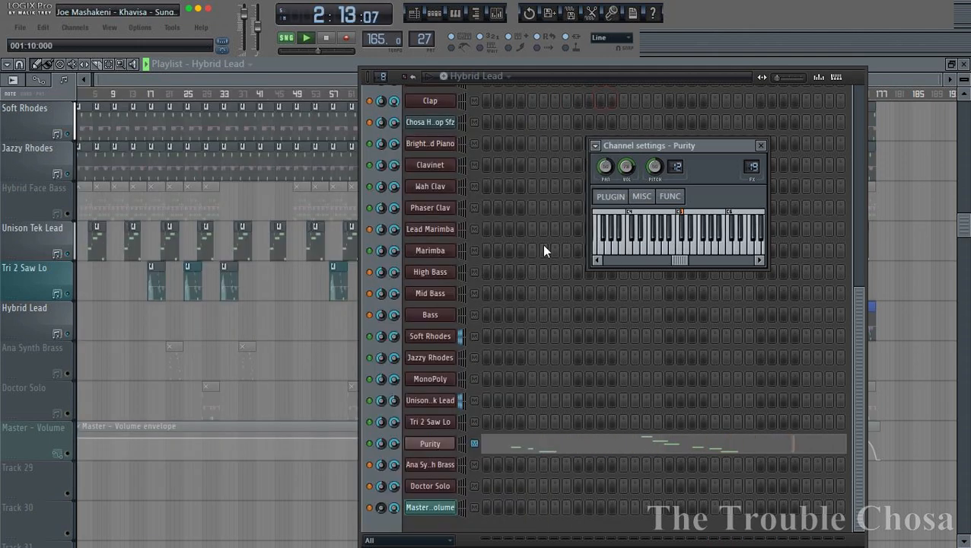
{"action": "right_click", "coordinate": [431, 444]}
{"action": "left_click", "coordinate": [497, 328]}
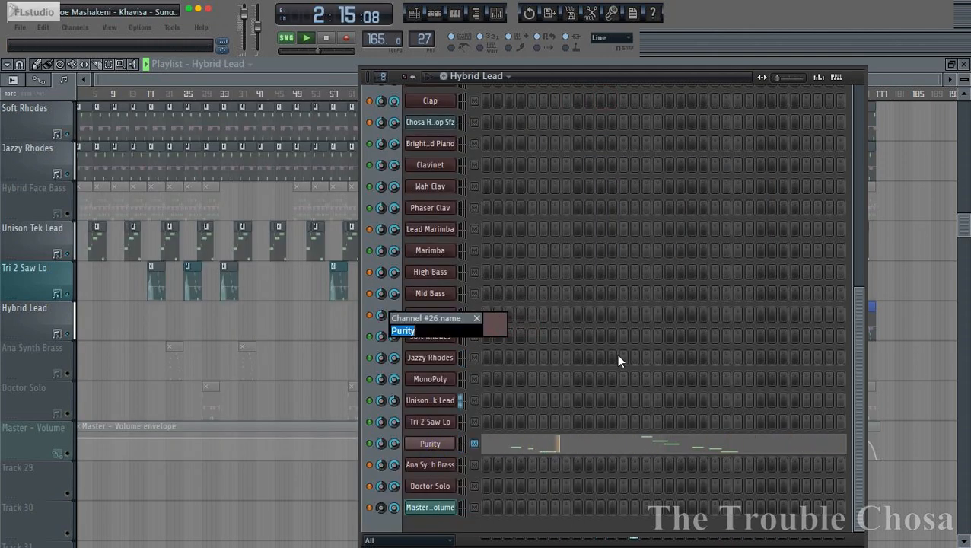
{"action": "key", "text": "ctrl+v"}
{"action": "key", "text": "Return"}
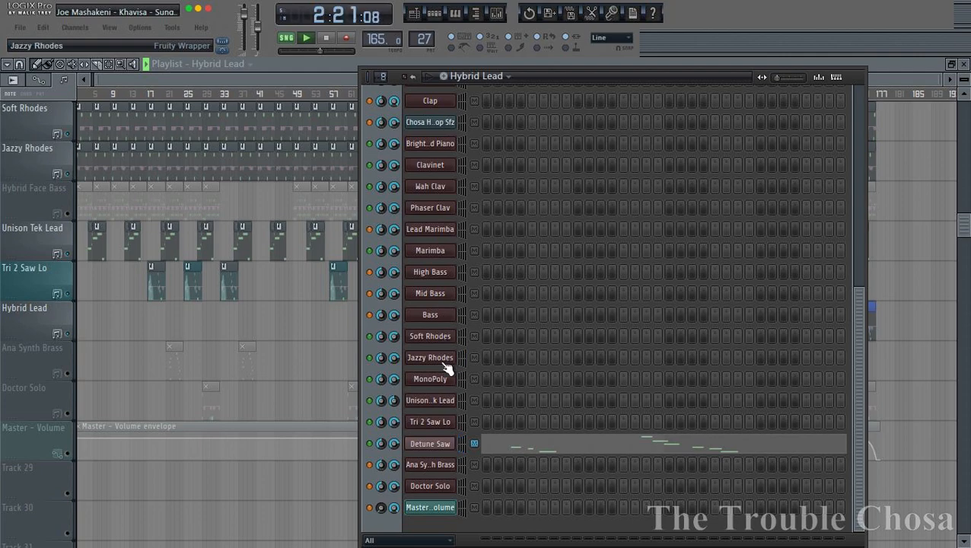
Replace the MonoPoly channel's instrument with Purity and show the new instrument's preset list.
{"action": "right_click", "coordinate": [427, 381]}
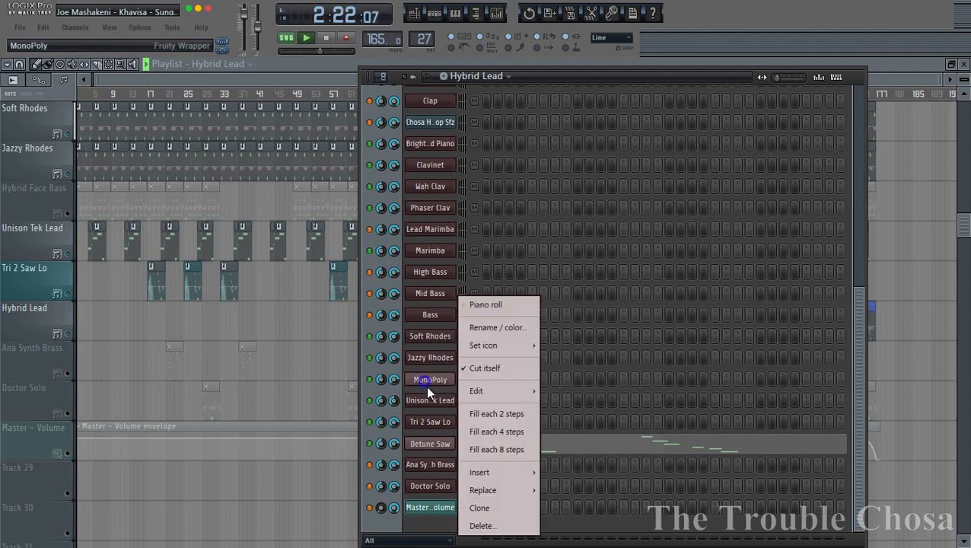
{"action": "left_click", "coordinate": [531, 487]}
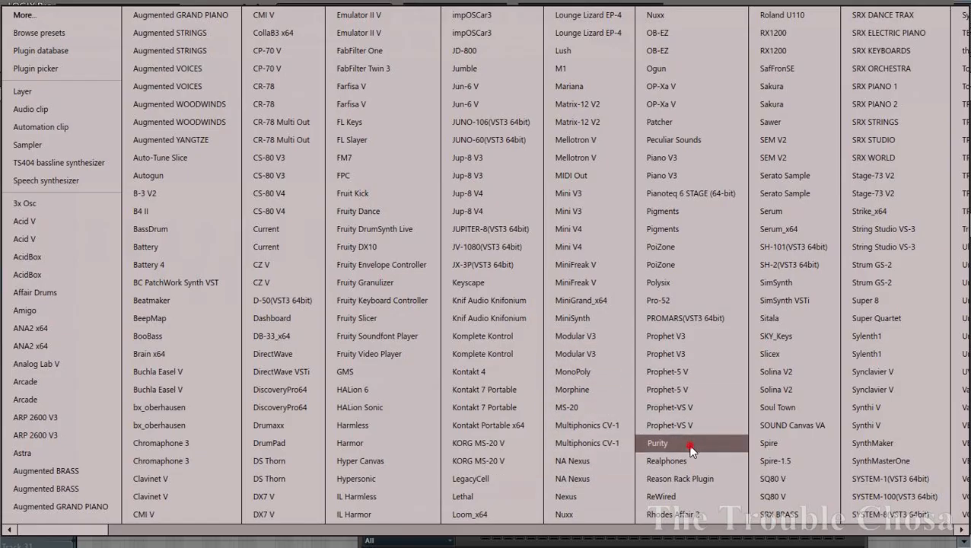
{"action": "left_click", "coordinate": [657, 442]}
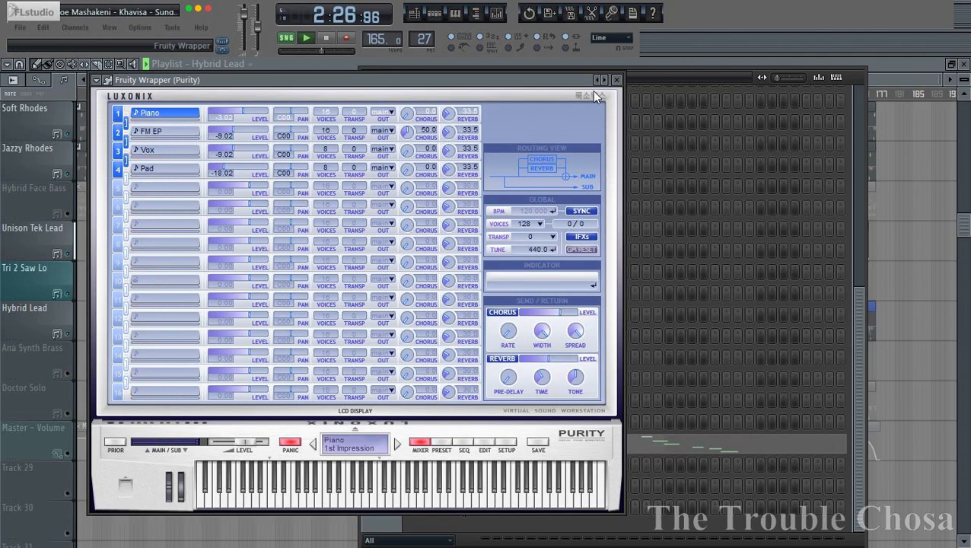
{"action": "left_click", "coordinate": [617, 80]}
{"action": "left_click", "coordinate": [428, 377]}
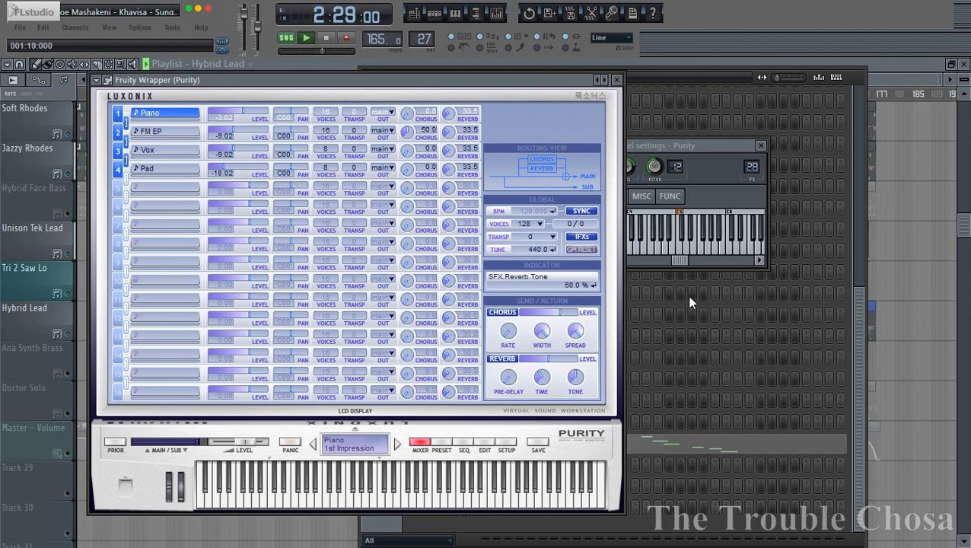
{"action": "left_click", "coordinate": [685, 228]}
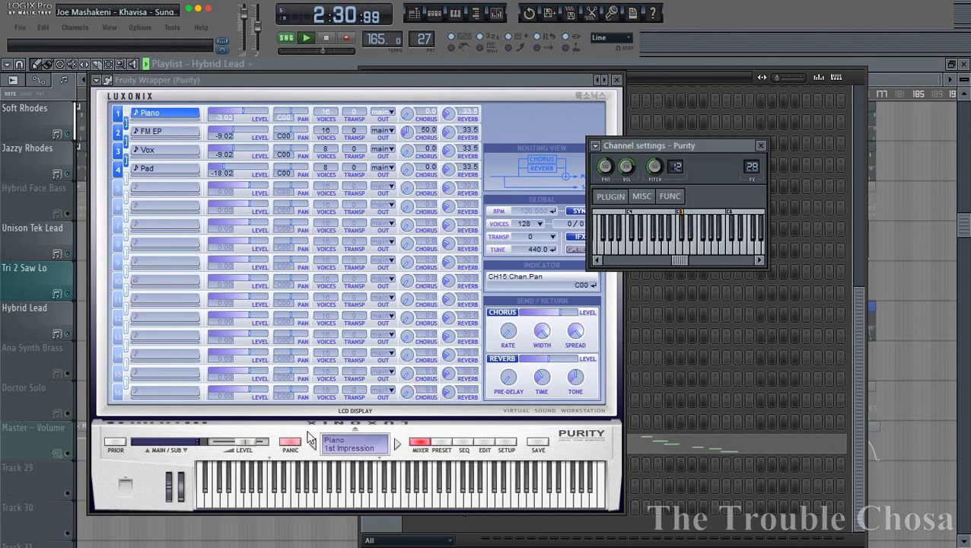
{"action": "left_click", "coordinate": [438, 444]}
Unmute the Hybrid Face Bass track in the playlist and reopen its Purity instrument.
{"action": "left_click", "coordinate": [894, 85]}
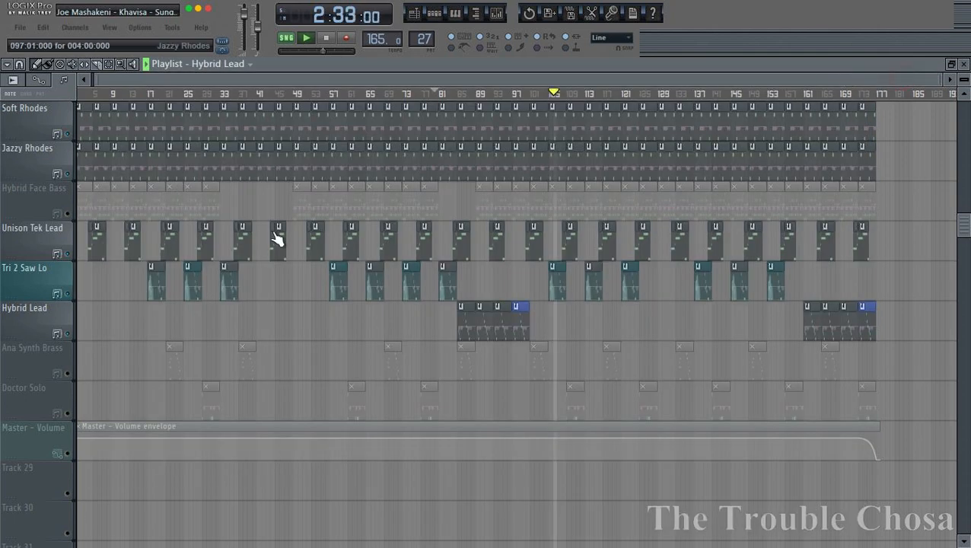
{"action": "left_click", "coordinate": [68, 216]}
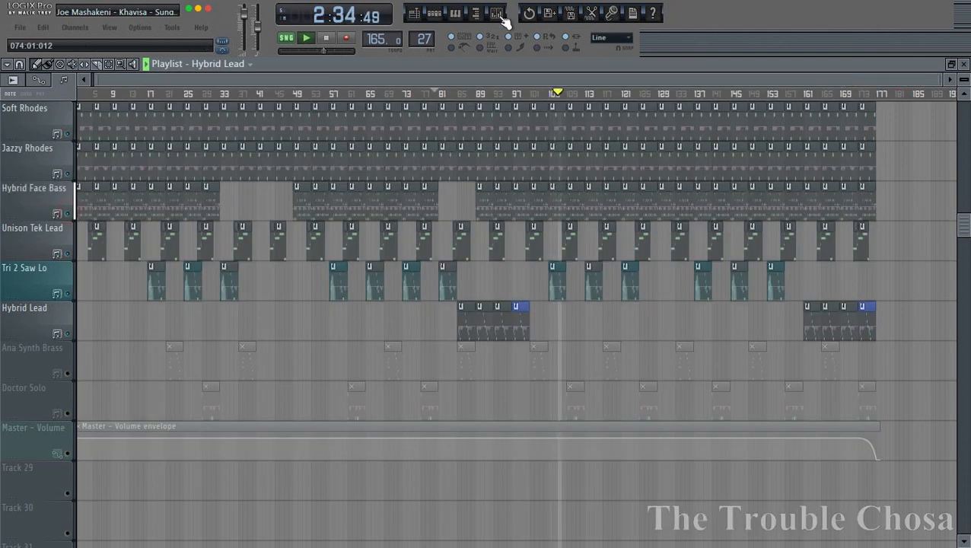
{"action": "left_click", "coordinate": [434, 14]}
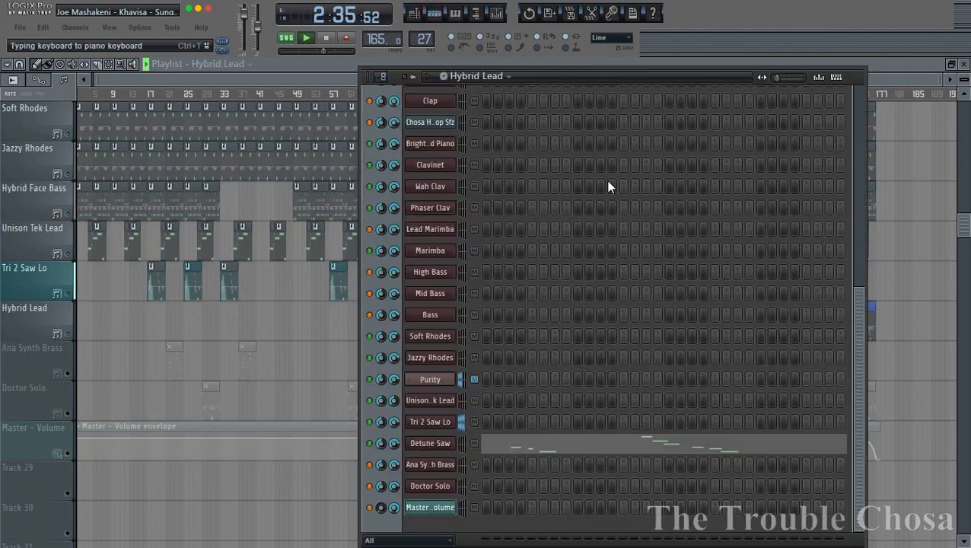
{"action": "left_click", "coordinate": [430, 379]}
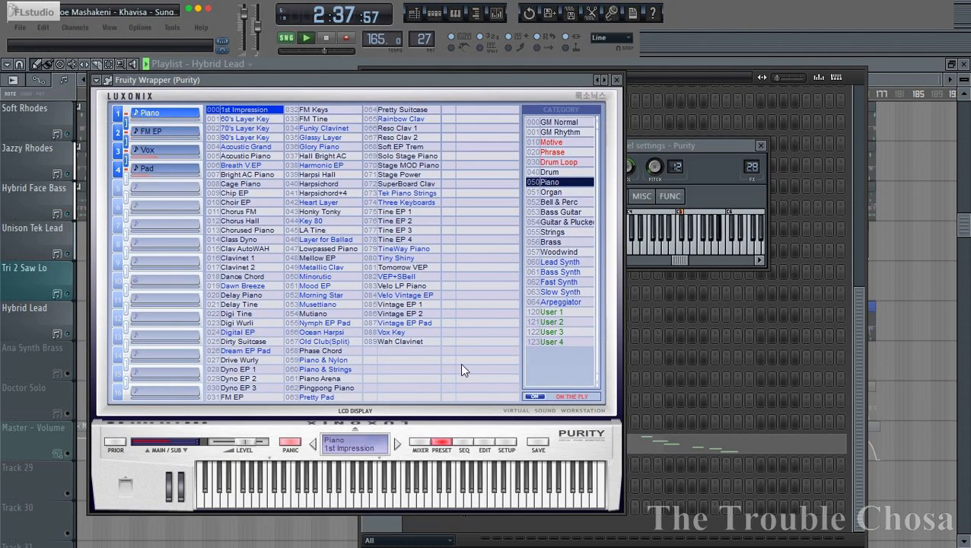
Try the Pop Brass and Power Brass presets from Purity's Brass category on the Hybrid Face Bass part.
{"action": "left_click", "coordinate": [549, 242]}
{"action": "left_click", "coordinate": [239, 258]}
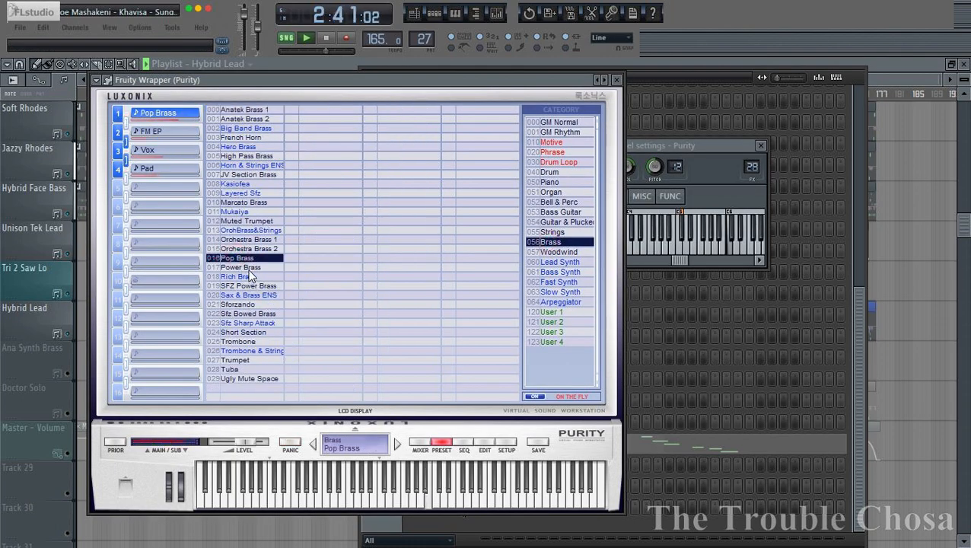
{"action": "left_click", "coordinate": [249, 269]}
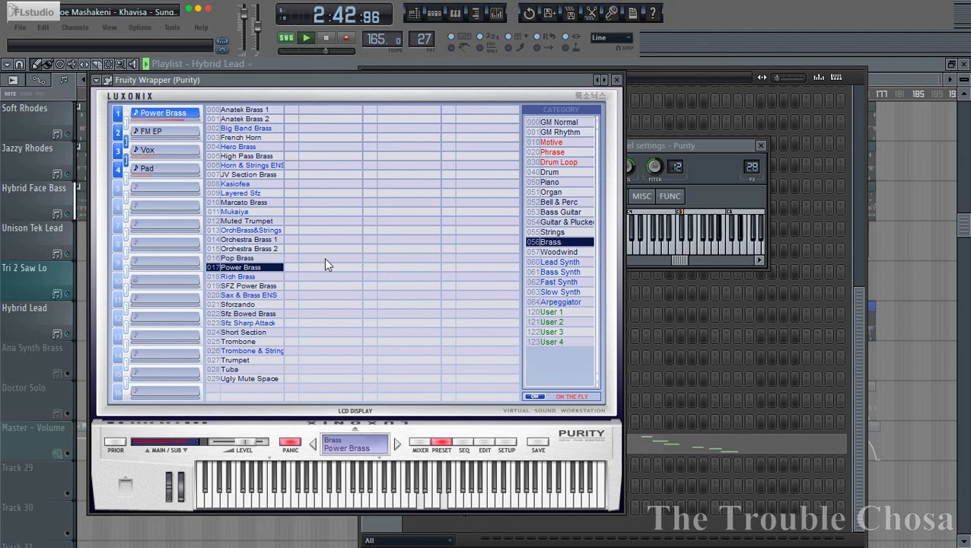
Audition FAT Bass 2, Reso TV 1, Organ+Bass, Oct Bread 4 and Bass Synth from Purity's Bass Synth category.
{"action": "left_click", "coordinate": [563, 271]}
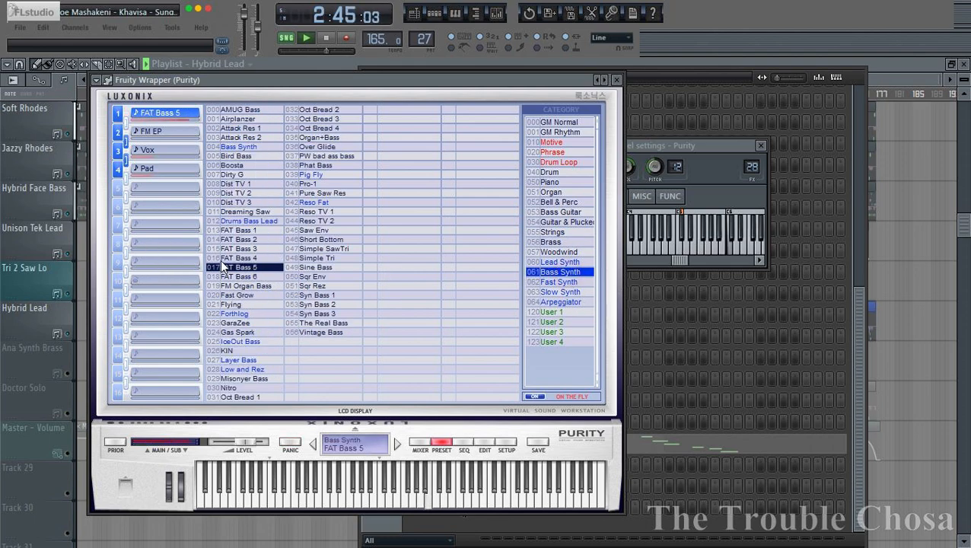
{"action": "left_click", "coordinate": [244, 239]}
{"action": "left_click", "coordinate": [318, 214]}
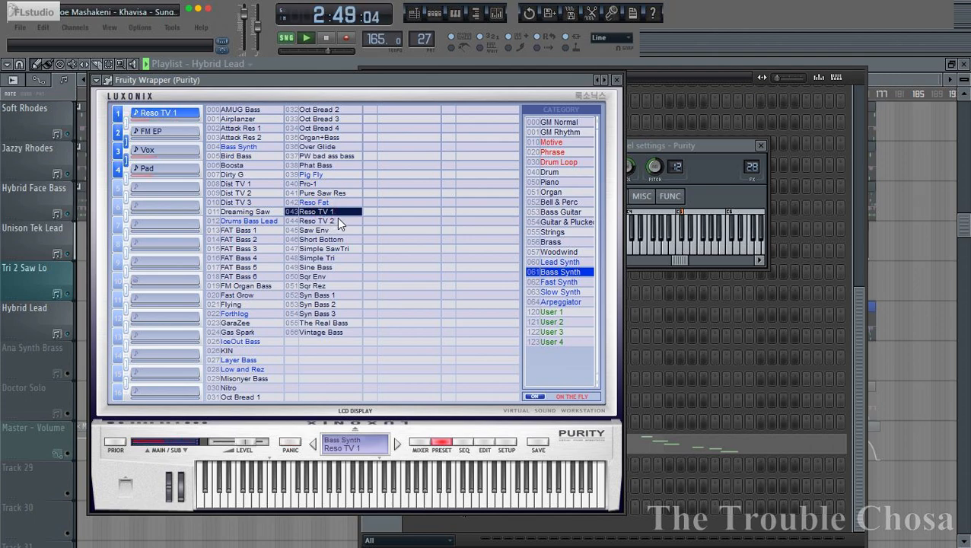
{"action": "left_click", "coordinate": [325, 138]}
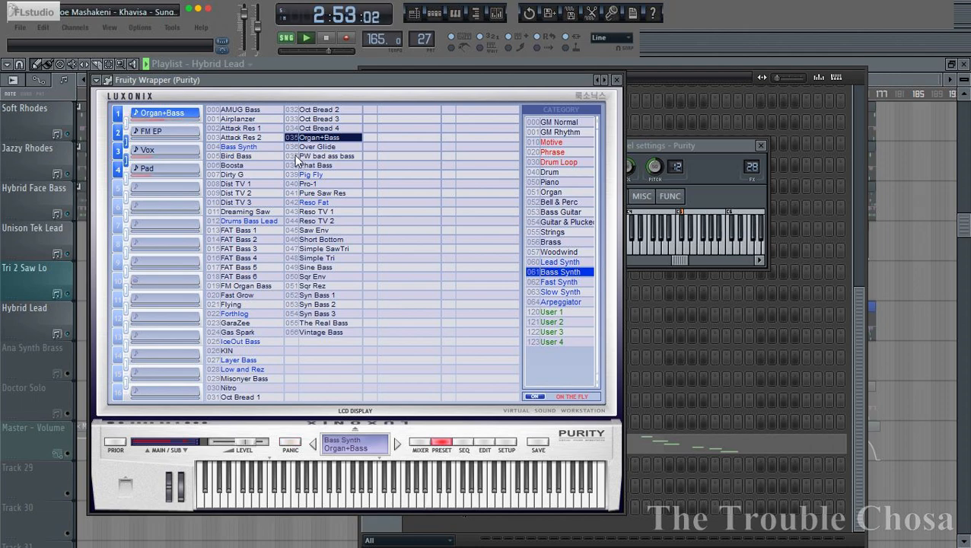
{"action": "left_click", "coordinate": [320, 128]}
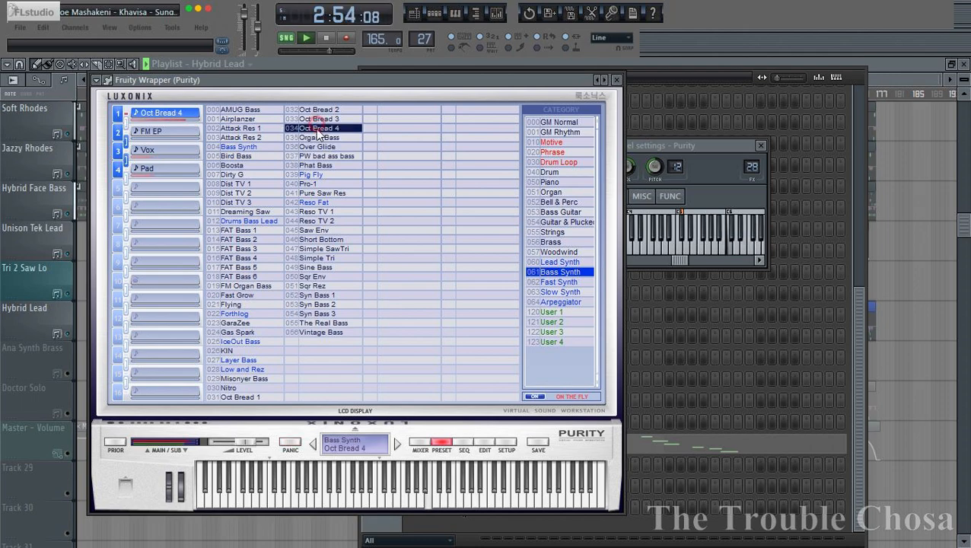
{"action": "left_click", "coordinate": [243, 147]}
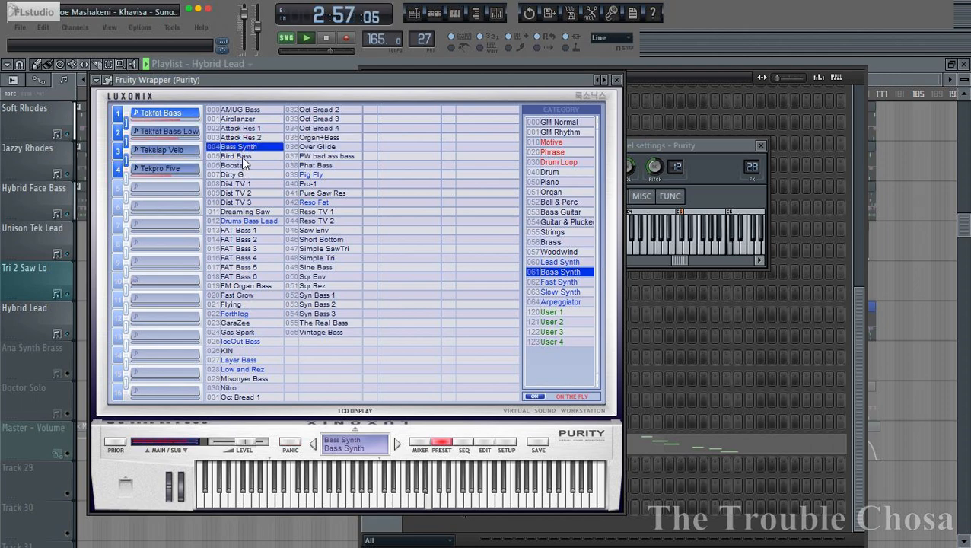
Audition the Phat Bass, Sine Bass, Syn Bass 1 and The Real Bass presets in Purity.
{"action": "left_click", "coordinate": [328, 165]}
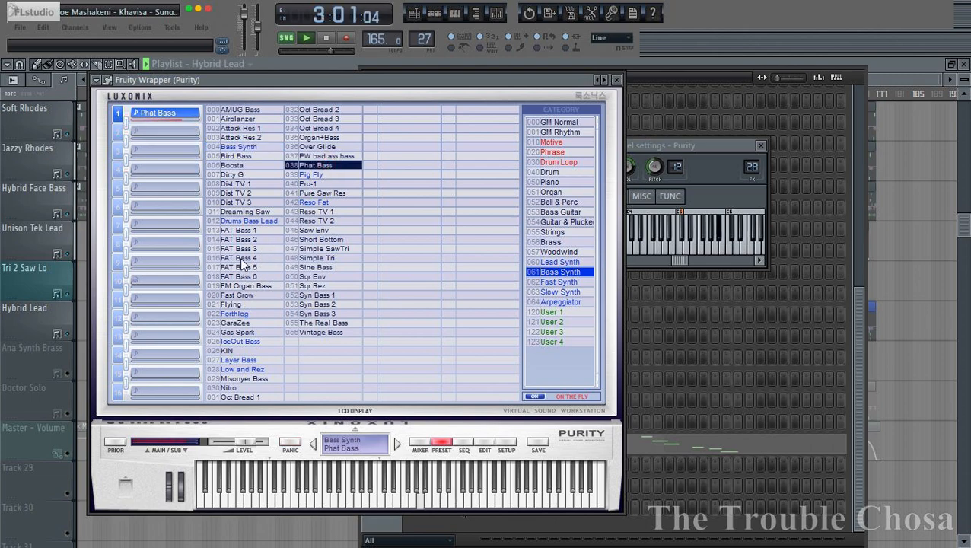
{"action": "left_click", "coordinate": [329, 268]}
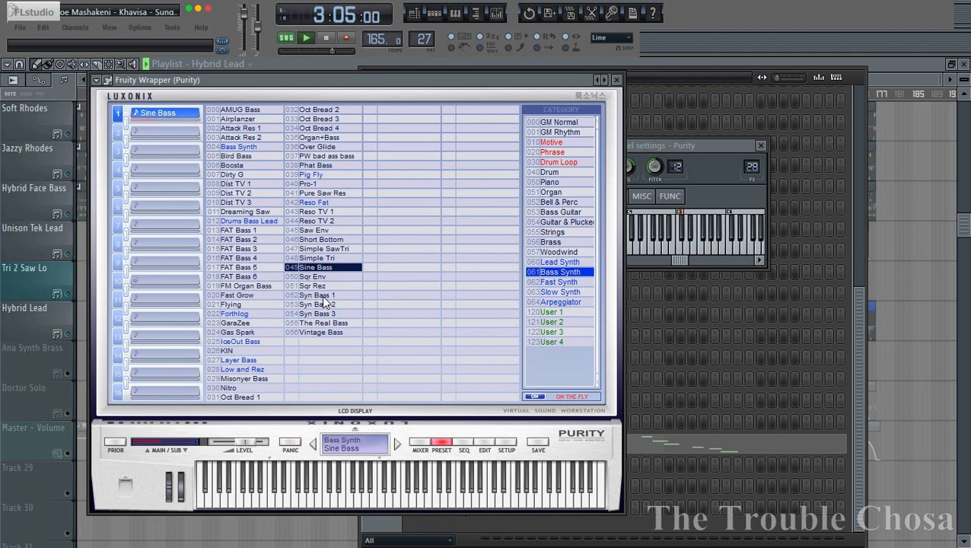
{"action": "left_click", "coordinate": [323, 296]}
{"action": "left_click", "coordinate": [337, 326]}
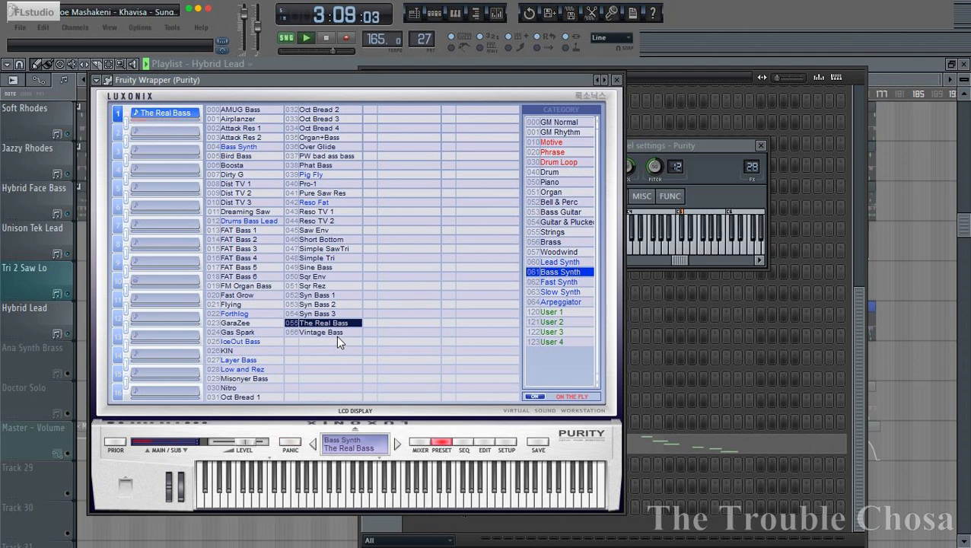
Load Purity's Vintage Bass preset from the Bass Synth category and rename the Purity channel to Vintage Bass using the copied preset name.
{"action": "left_click", "coordinate": [339, 335]}
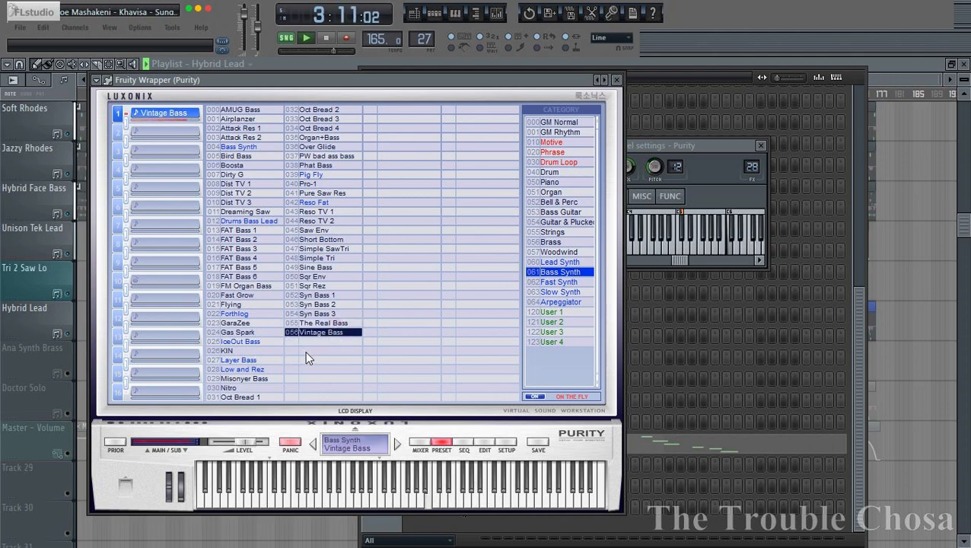
{"action": "double_click", "coordinate": [164, 113]}
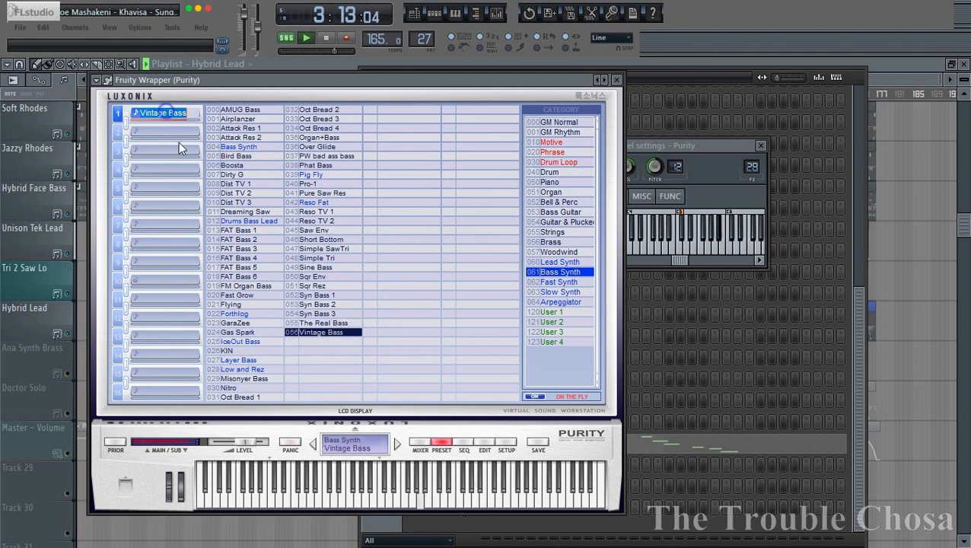
{"action": "right_click", "coordinate": [164, 111]}
{"action": "left_click", "coordinate": [197, 158]}
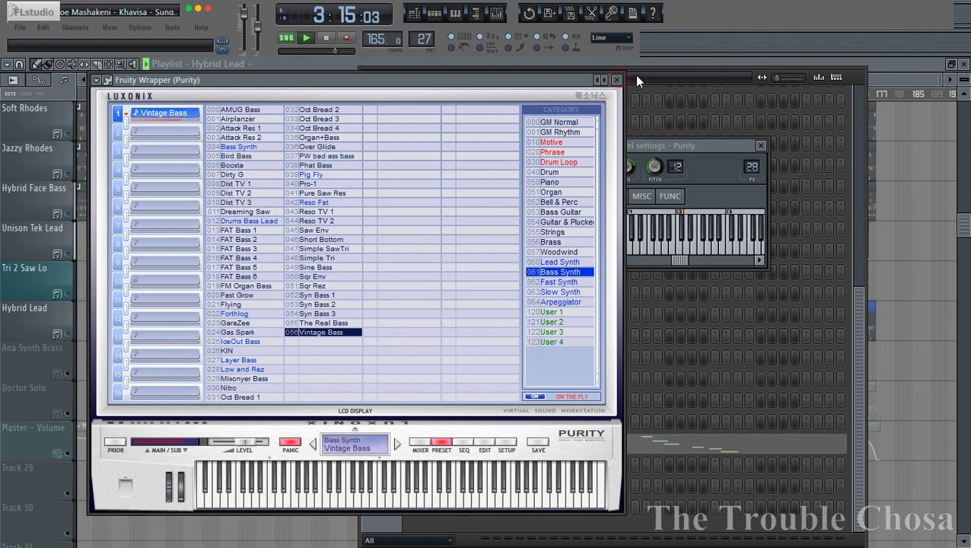
{"action": "left_click", "coordinate": [634, 76]}
{"action": "right_click", "coordinate": [434, 380]}
{"action": "left_click", "coordinate": [494, 328]}
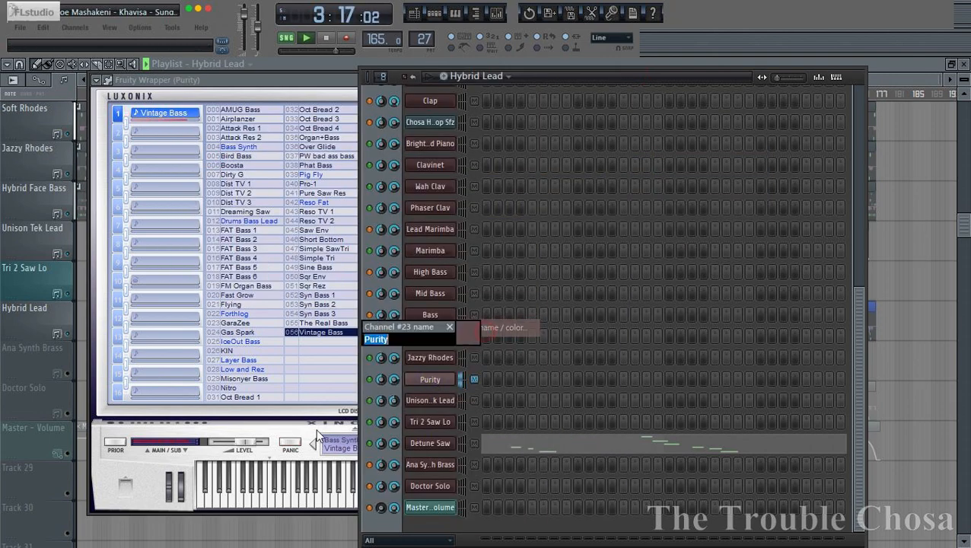
{"action": "key", "text": "ctrl+v"}
{"action": "key", "text": "Return"}
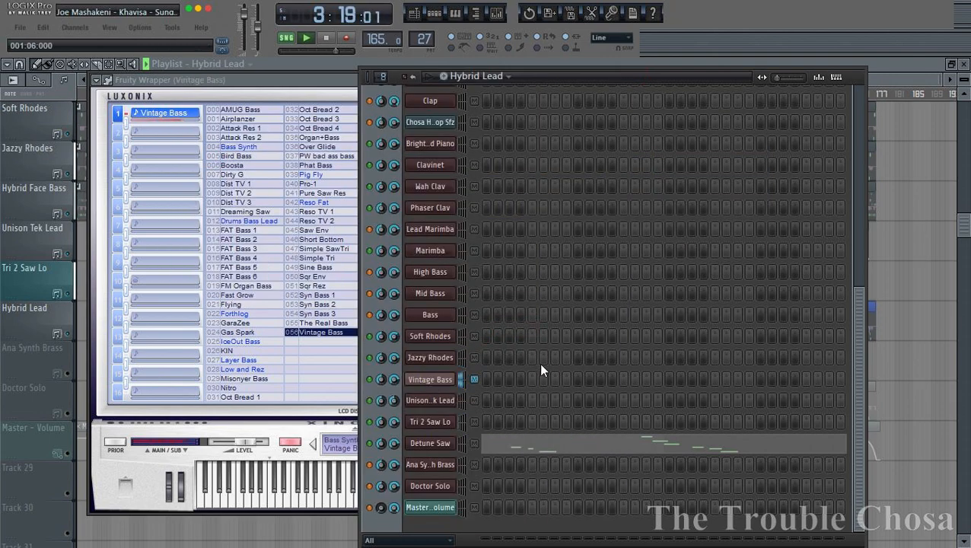
Save the project with the Vintage Bass channel over the existing zipped loop file.
{"action": "key", "text": "ctrl+shift+s"}
{"action": "key", "text": "Return"}
{"action": "key", "text": "Left"}
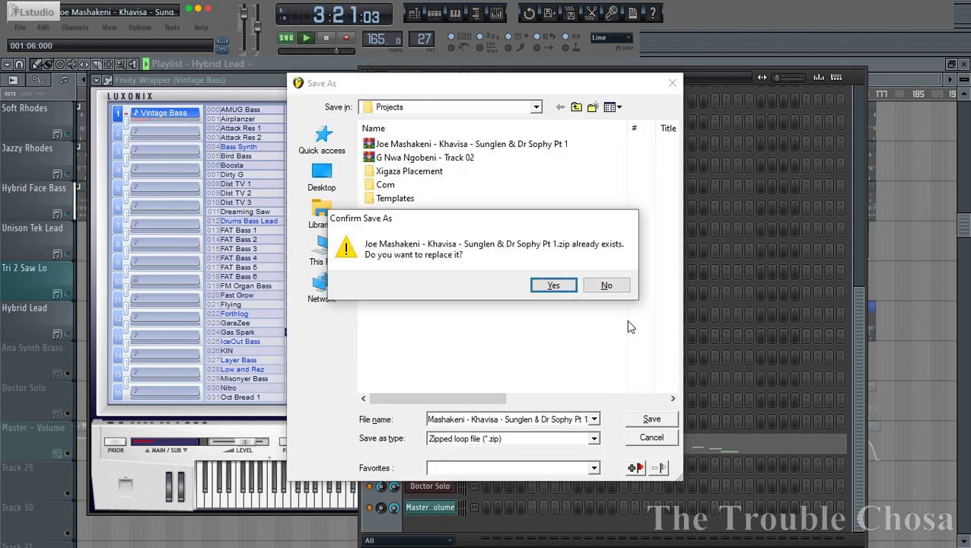
{"action": "key", "text": "Return"}
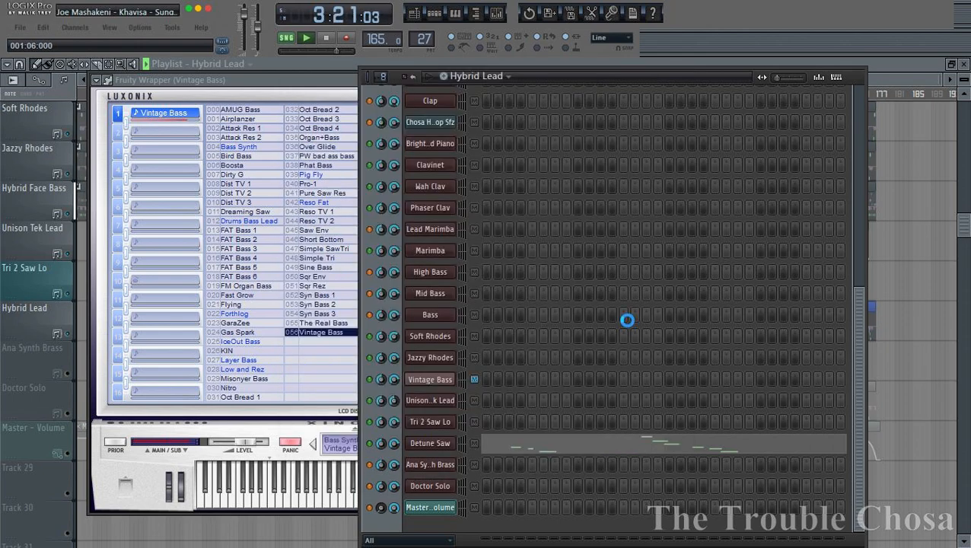
Unmute the Ana Synth Brass track in the playlist and open its pattern in the piano roll.
{"action": "left_click", "coordinate": [876, 81]}
{"action": "left_click", "coordinate": [68, 374]}
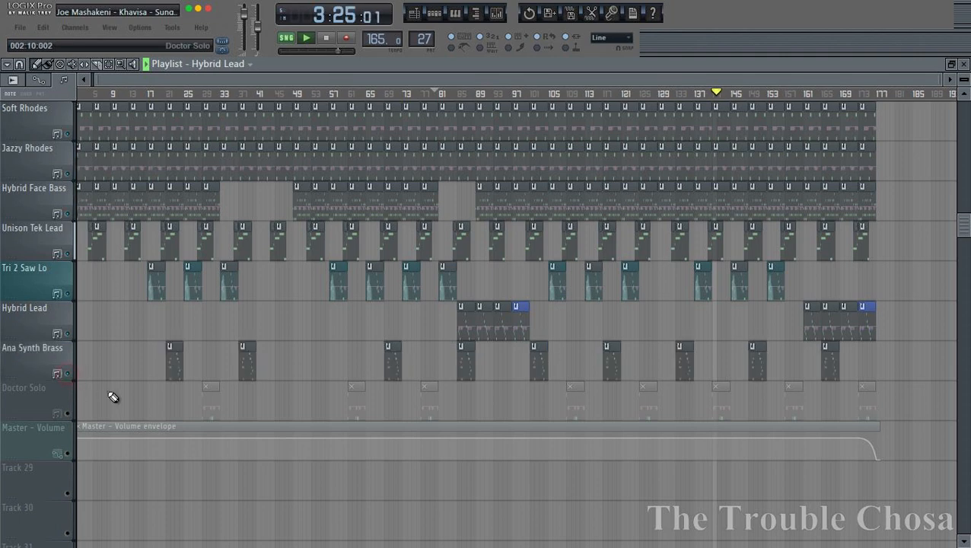
{"action": "double_click", "coordinate": [754, 364]}
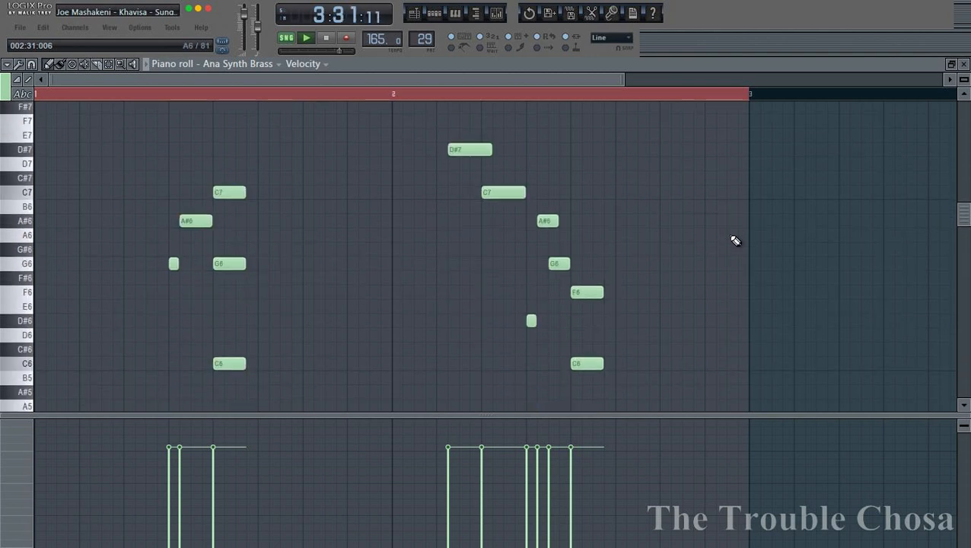
{"action": "scroll", "coordinate": [735, 241], "scroll_direction": "down", "scroll_amount": 1}
{"action": "key", "text": "ctrl+shift+s"}
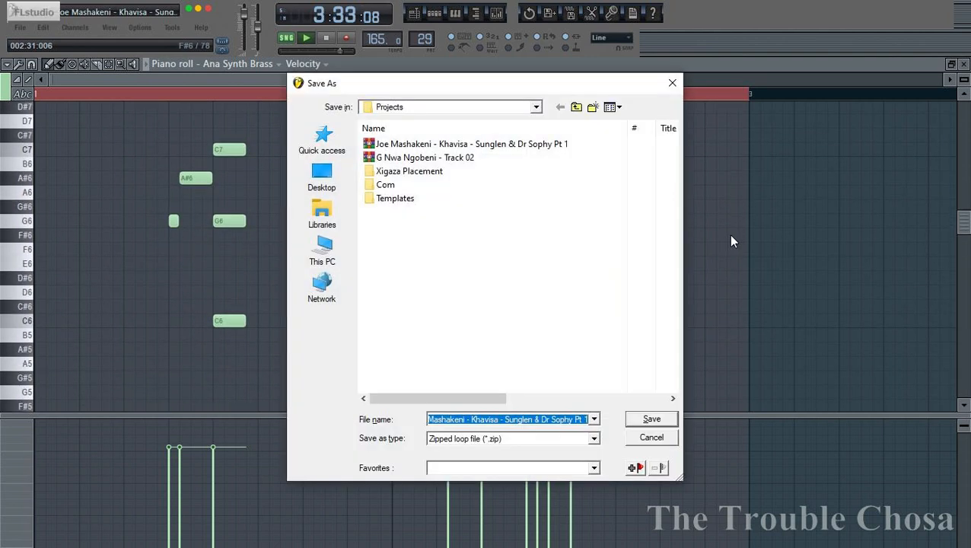
{"action": "key", "text": "BackSpace"}
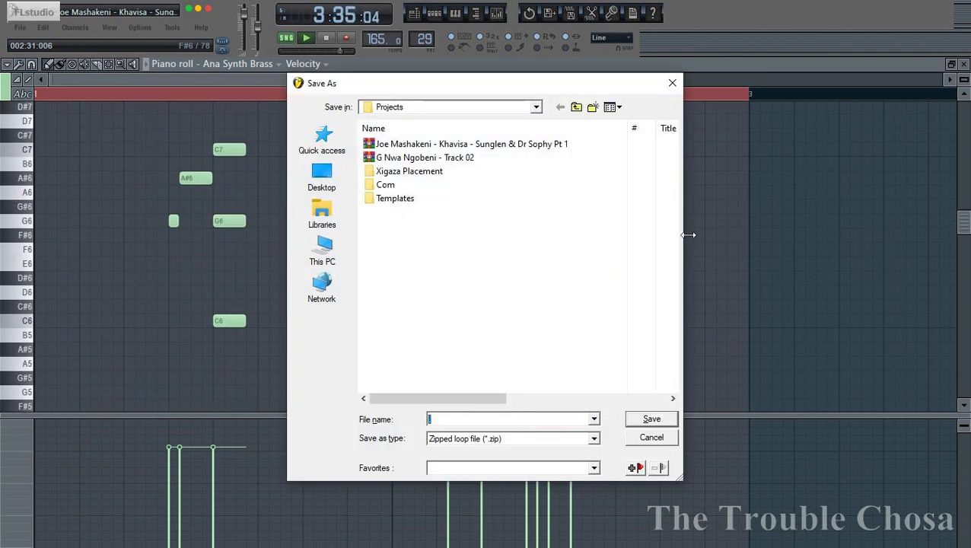
{"action": "left_click", "coordinate": [672, 84]}
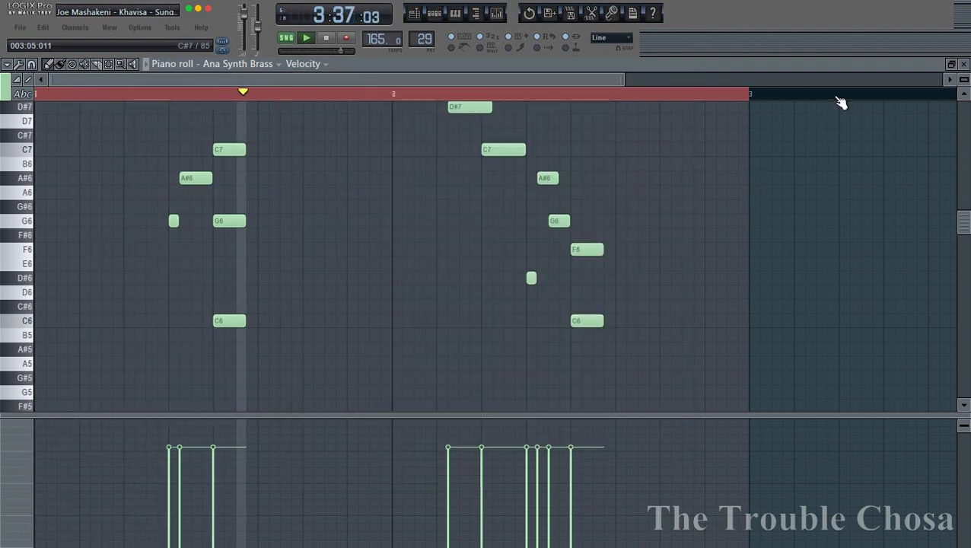
Close the Ana Synth Brass pattern, switch its channel on in the channel rack and return to the playlist.
{"action": "left_click", "coordinate": [964, 64]}
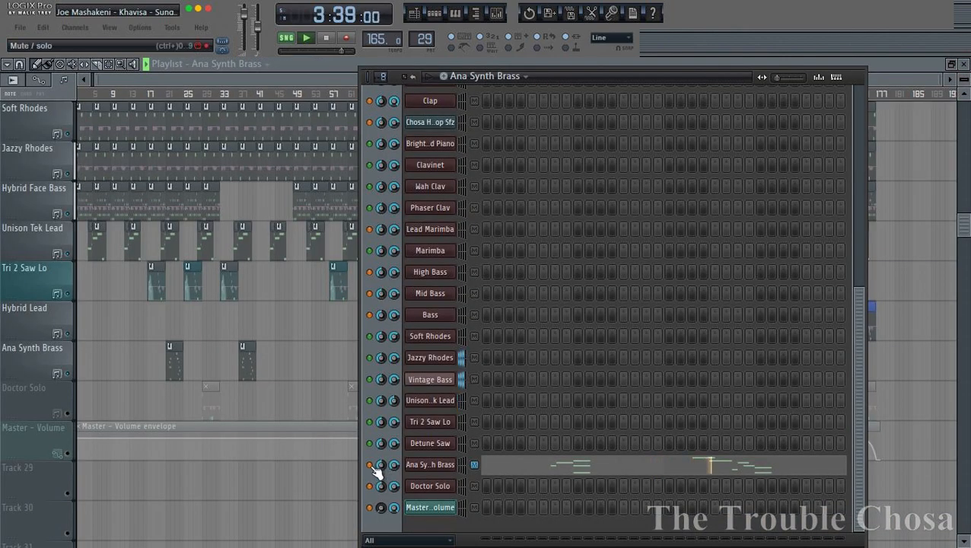
{"action": "left_click", "coordinate": [436, 485]}
{"action": "left_click", "coordinate": [878, 119]}
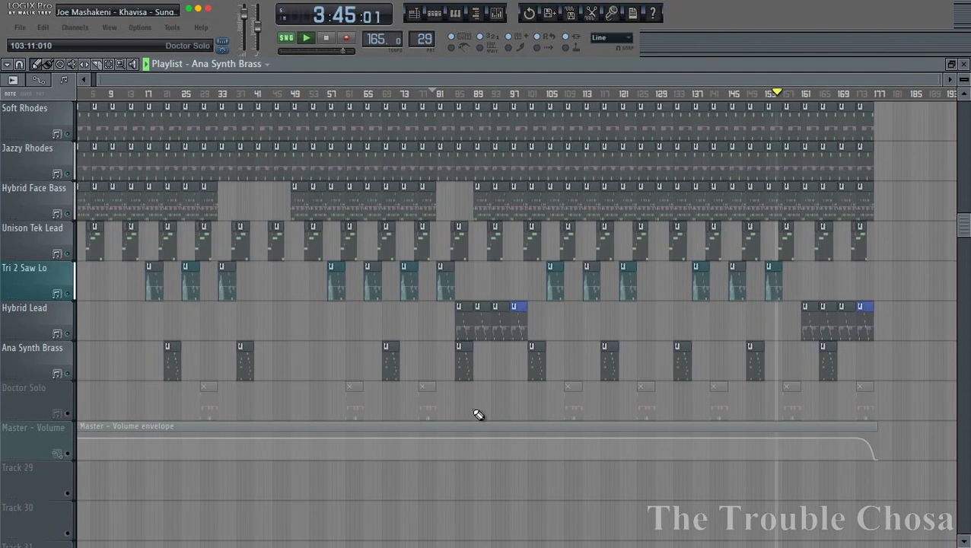
Unmute the Doctor Solo track and play its pattern from the start in the piano roll.
{"action": "left_click", "coordinate": [69, 409]}
{"action": "left_click", "coordinate": [793, 409]}
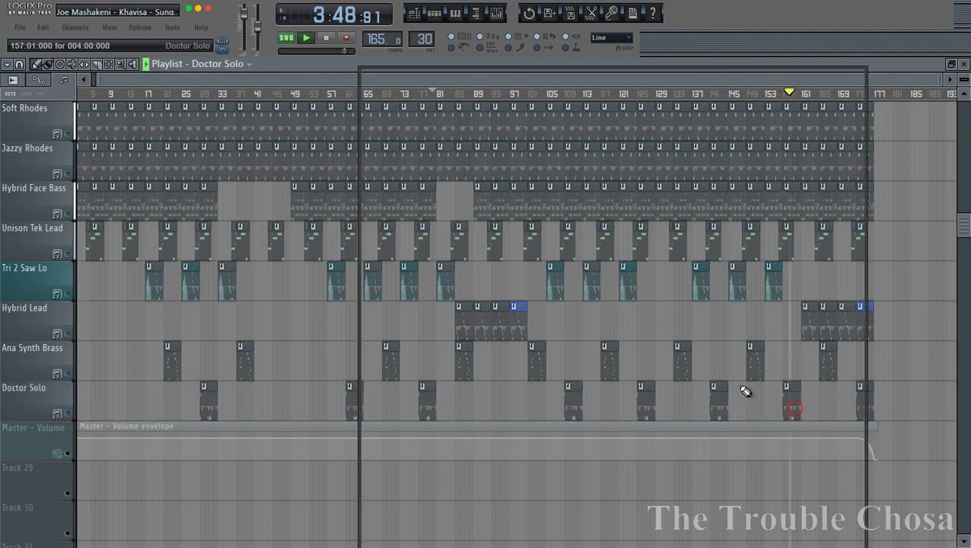
{"action": "scroll", "coordinate": [522, 98], "scroll_direction": "down", "scroll_amount": 5}
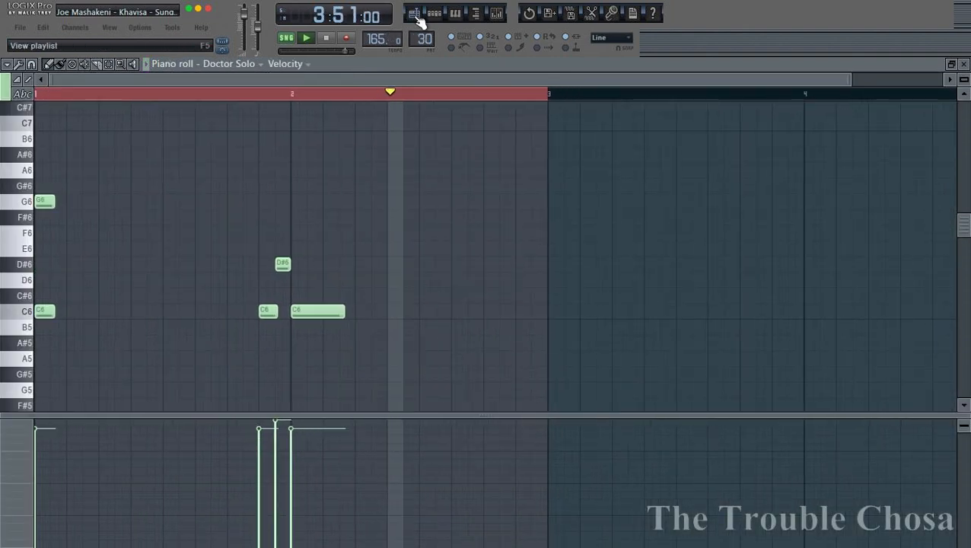
{"action": "key", "text": "F6"}
{"action": "left_click", "coordinate": [42, 98]}
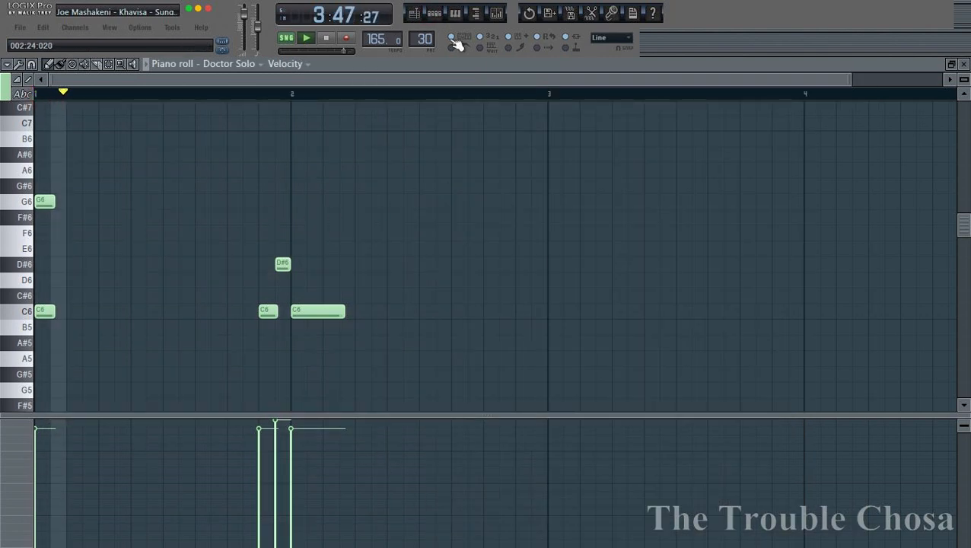
Switch on the Doctor Solo channel in the channel rack and display its pattern's channel pitch events.
{"action": "left_click", "coordinate": [434, 15]}
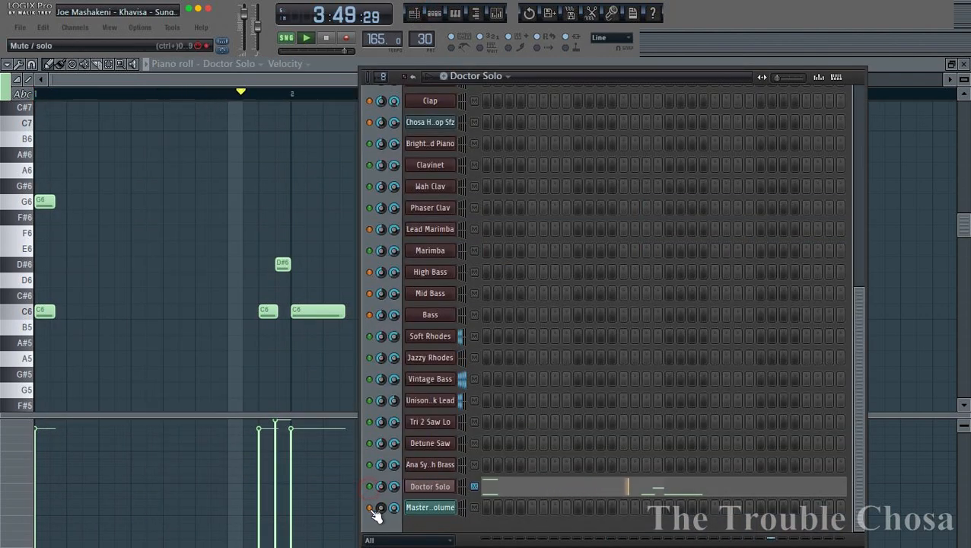
{"action": "left_click", "coordinate": [42, 98]}
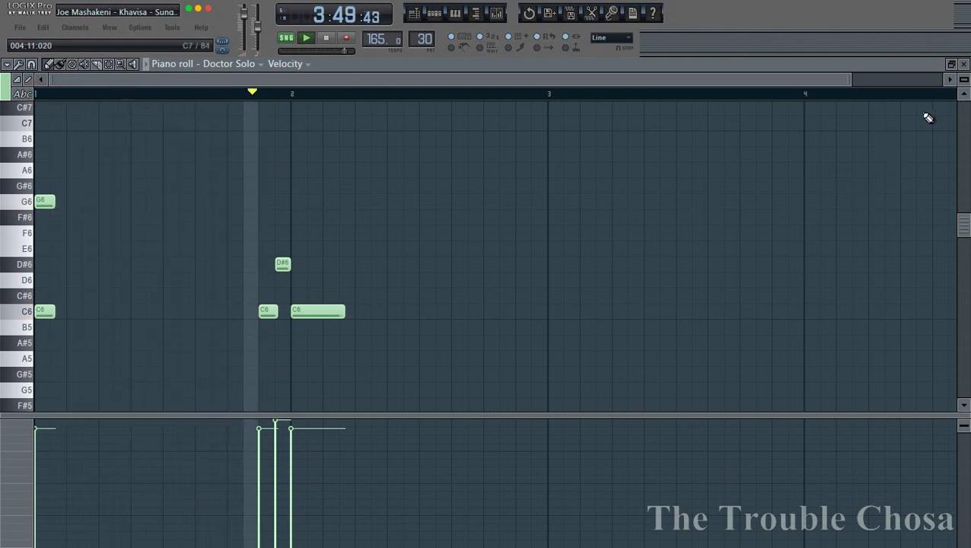
{"action": "left_click", "coordinate": [284, 65]}
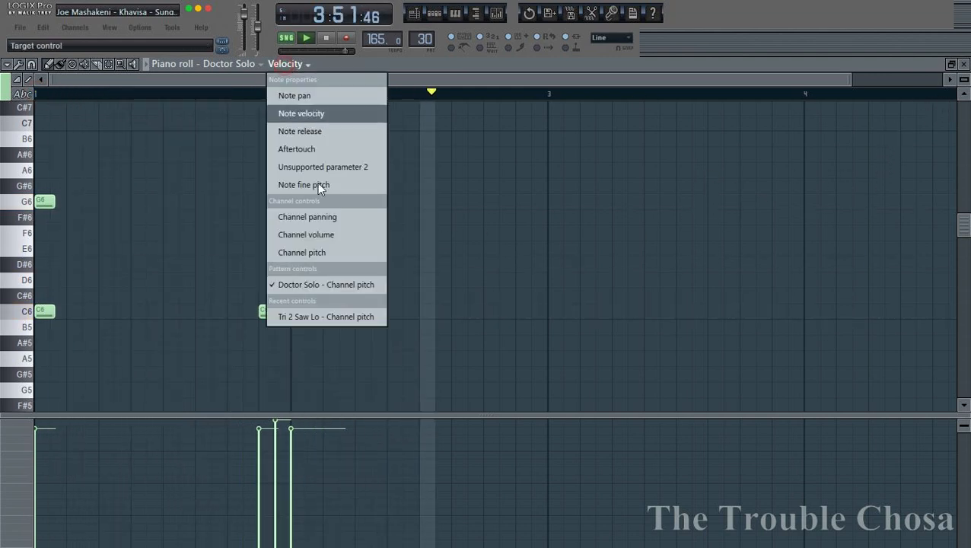
{"action": "left_click", "coordinate": [335, 253]}
{"action": "left_click", "coordinate": [201, 97]}
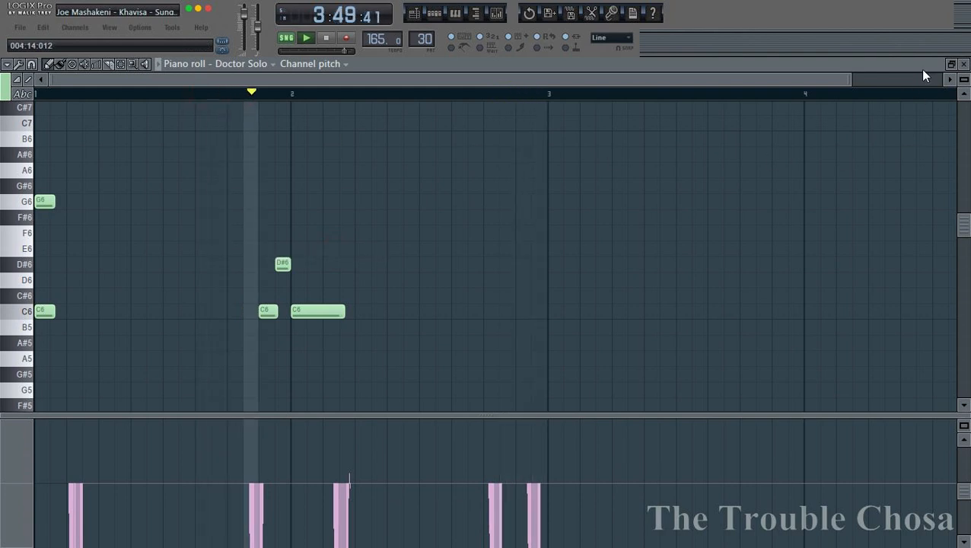
{"action": "left_click", "coordinate": [965, 65]}
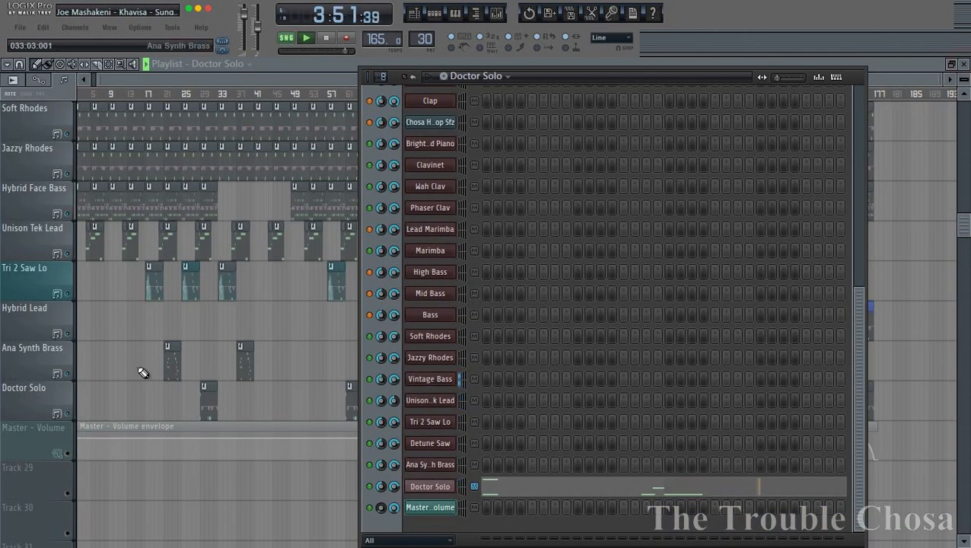
Unmute the Bright Grand Piano and Clavinet tracks in the playlist.
{"action": "key", "text": "F6"}
{"action": "scroll", "coordinate": [347, 244], "scroll_direction": "up", "scroll_amount": 5}
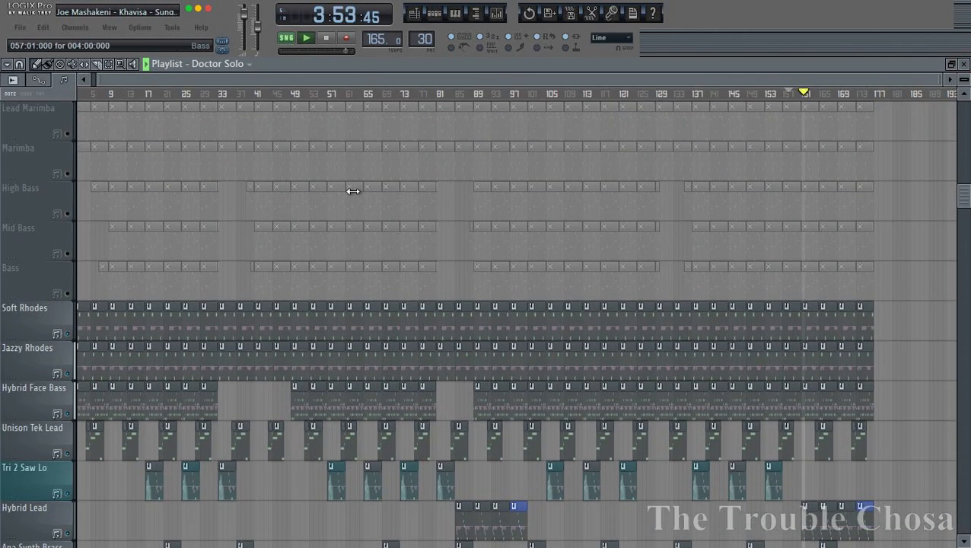
{"action": "scroll", "coordinate": [56, 273], "scroll_direction": "up", "scroll_amount": 8}
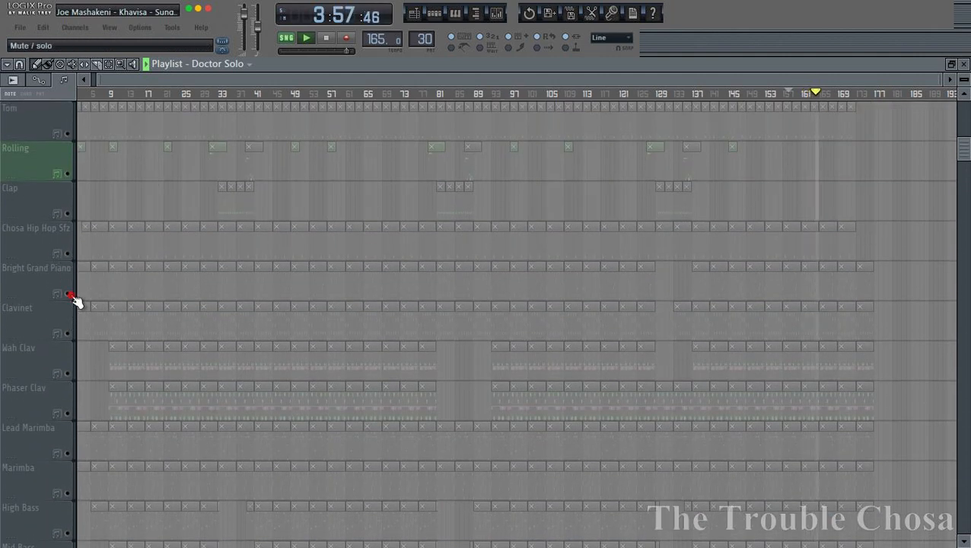
{"action": "left_click", "coordinate": [67, 294]}
{"action": "left_click", "coordinate": [440, 15]}
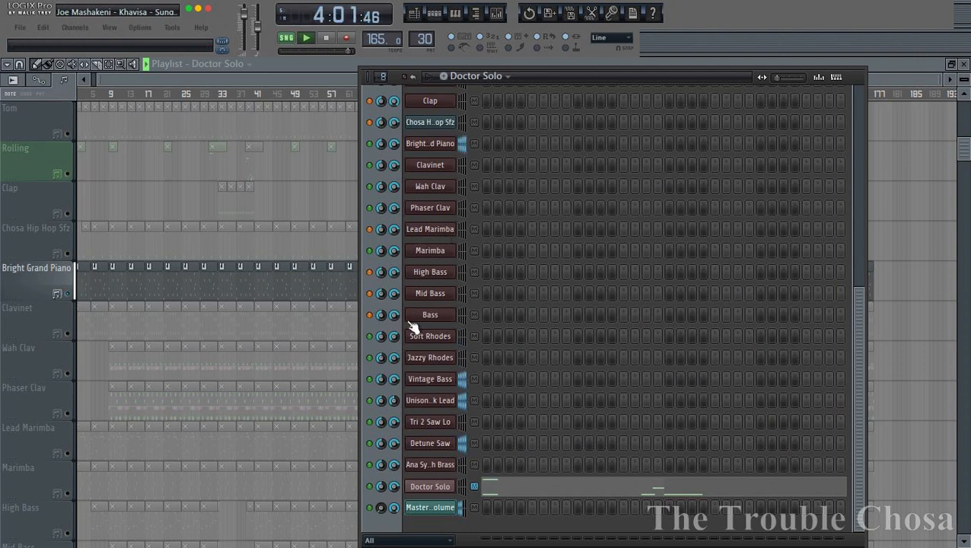
{"action": "left_click", "coordinate": [67, 334]}
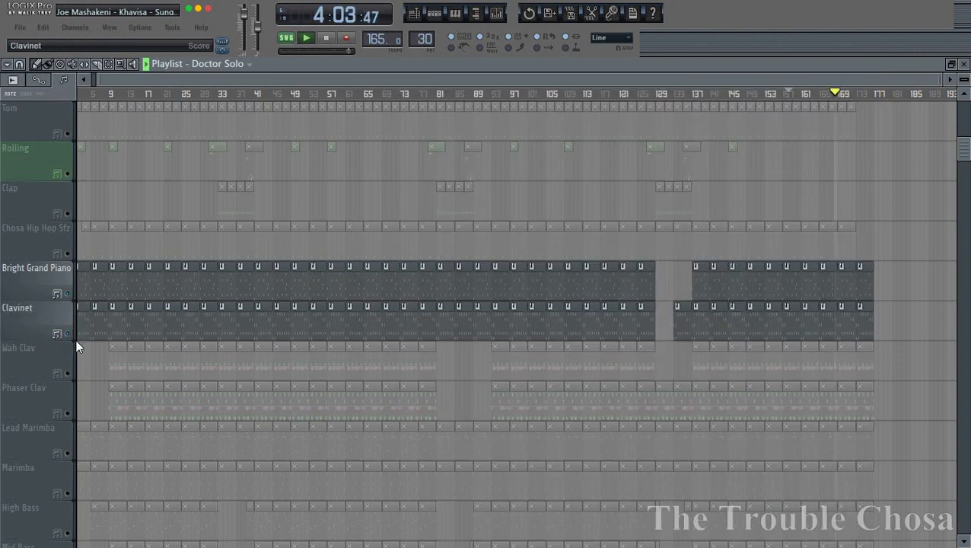
Save the project over the existing zipped loop file.
{"action": "key", "text": "ctrl+shift+s"}
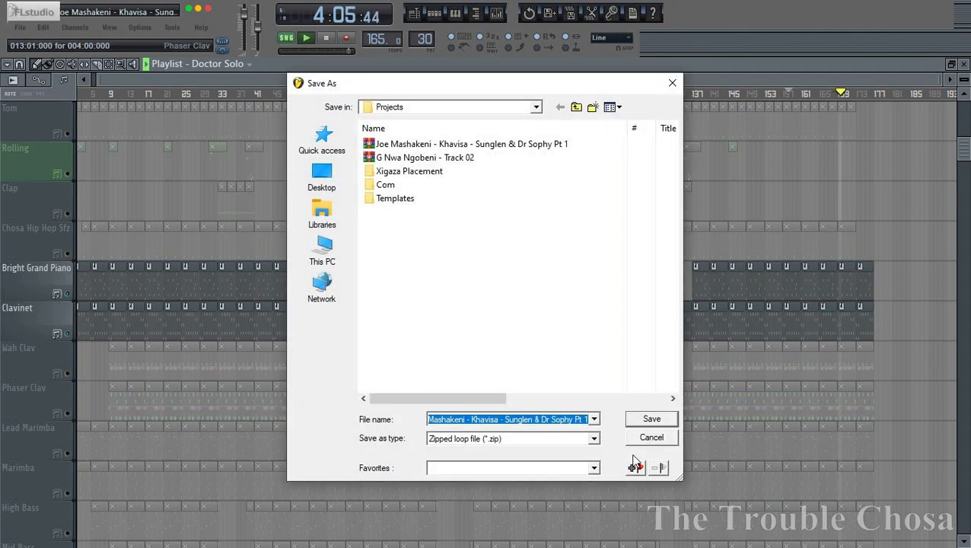
{"action": "left_click", "coordinate": [647, 422]}
{"action": "left_click", "coordinate": [553, 285]}
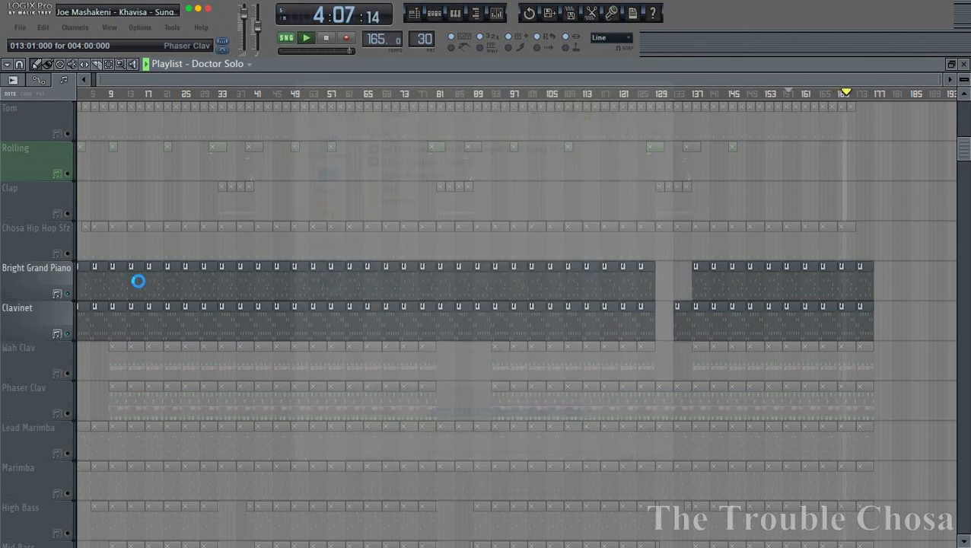
Unmute the Chosa Hip Hop Sfz track and open its pattern in the piano roll.
{"action": "left_click", "coordinate": [68, 255]}
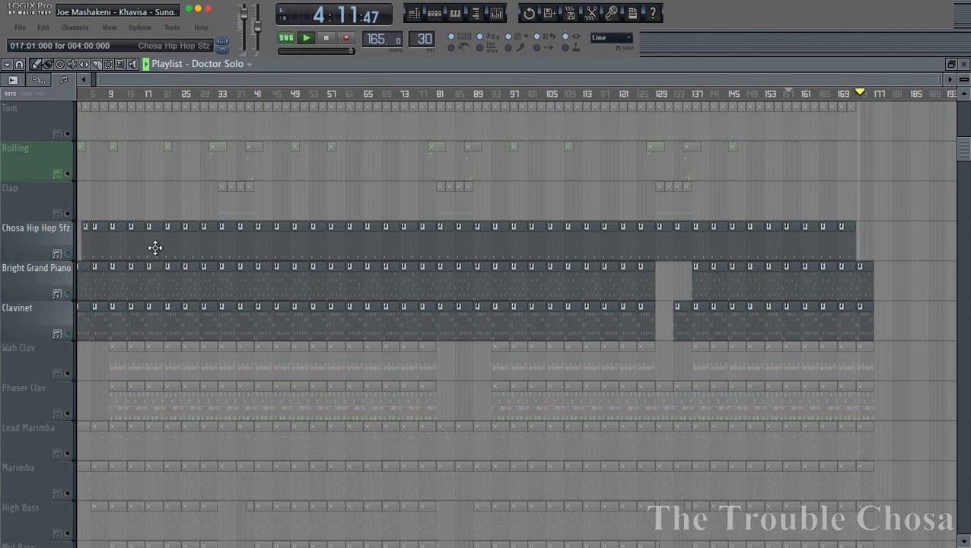
{"action": "left_click", "coordinate": [156, 247]}
{"action": "left_click", "coordinate": [434, 13]}
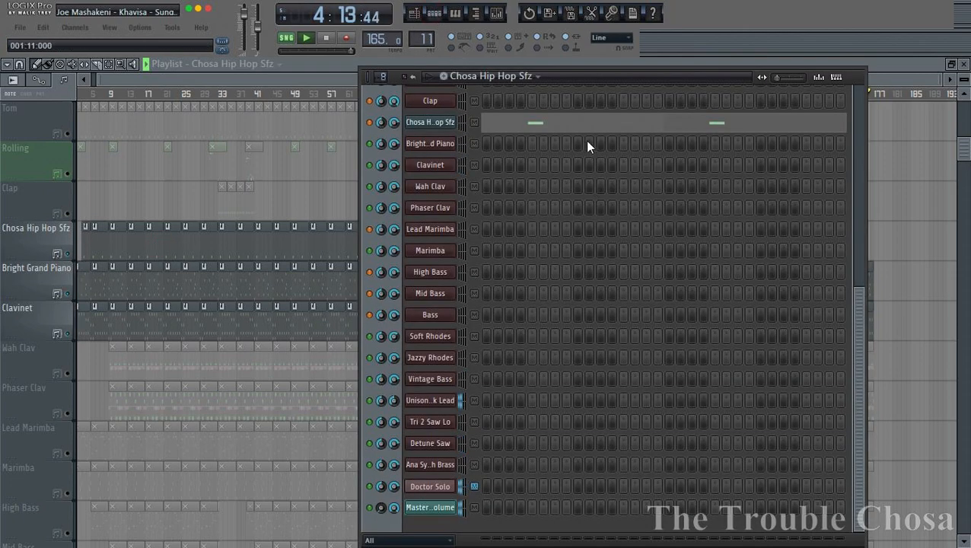
{"action": "left_click", "coordinate": [443, 122]}
{"action": "left_click", "coordinate": [509, 122]}
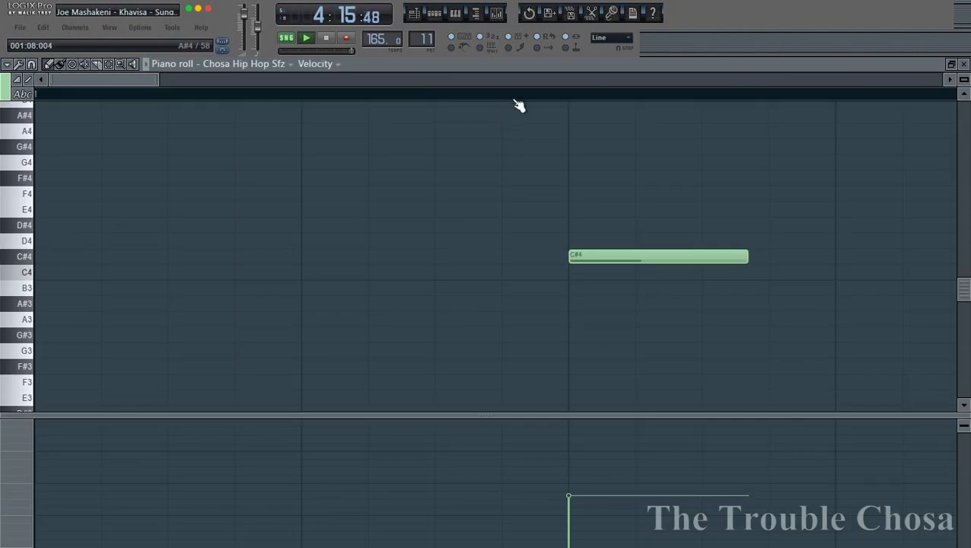
Check the Chosa Hip Hop Sfz pattern's channel pitch events in the piano roll and close it.
{"action": "scroll", "coordinate": [517, 102], "scroll_direction": "down", "scroll_amount": 5}
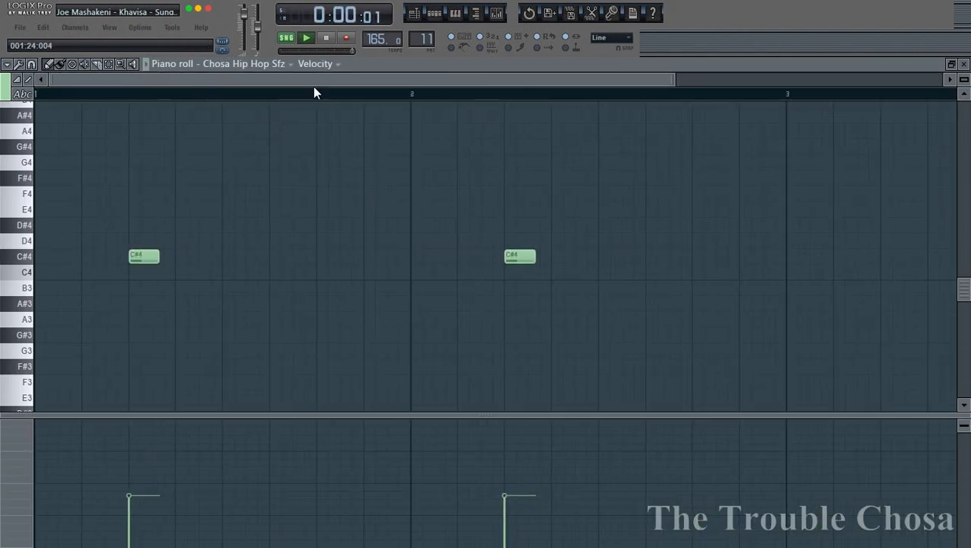
{"action": "left_click", "coordinate": [318, 64]}
{"action": "left_click", "coordinate": [346, 251]}
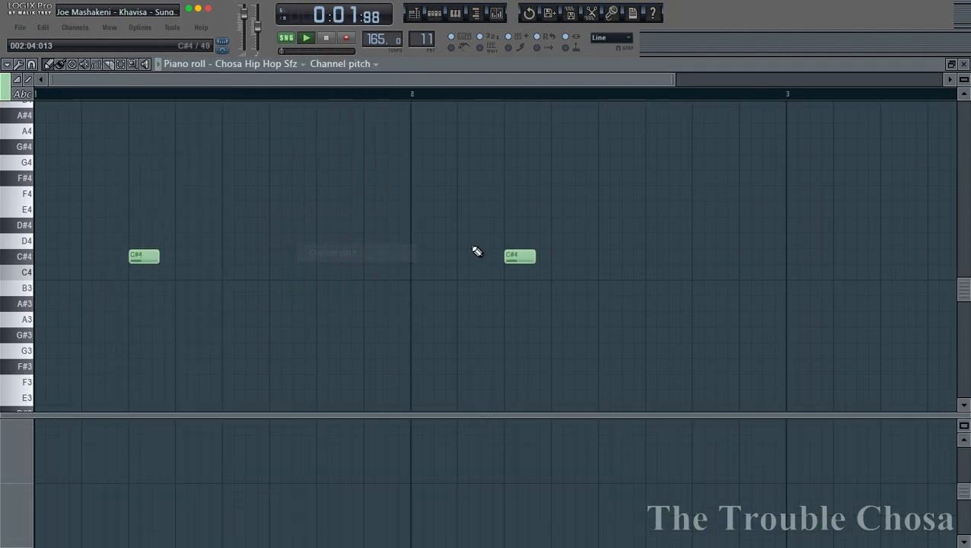
{"action": "left_click", "coordinate": [964, 64]}
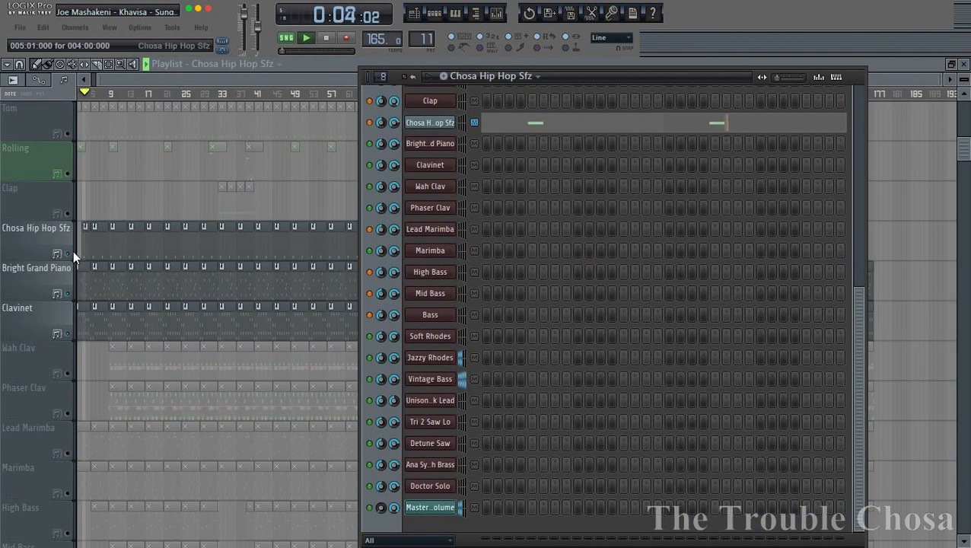
Unmute all remaining playlist tracks and open the Clap channel's instrument from the channel rack.
{"action": "left_click", "coordinate": [62, 208]}
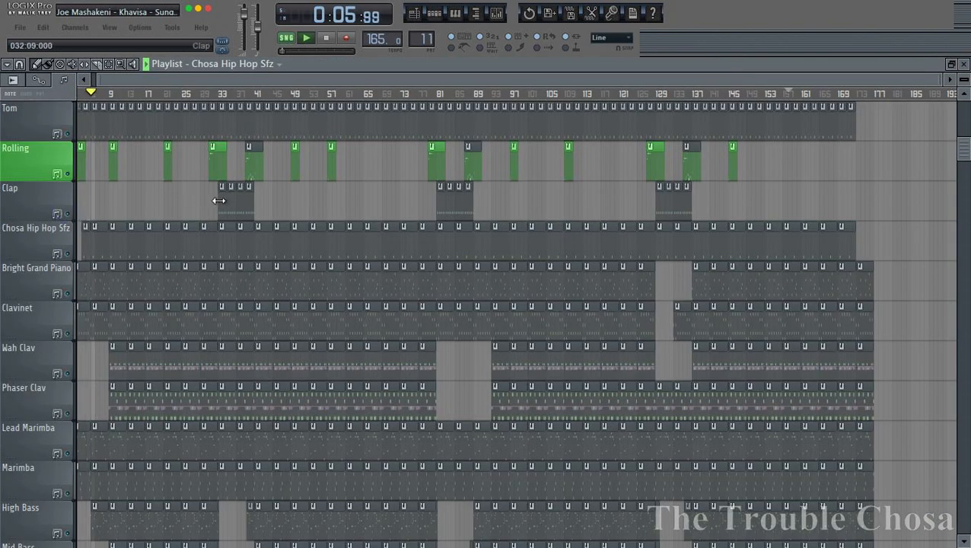
{"action": "left_click", "coordinate": [221, 200]}
{"action": "left_click", "coordinate": [436, 14]}
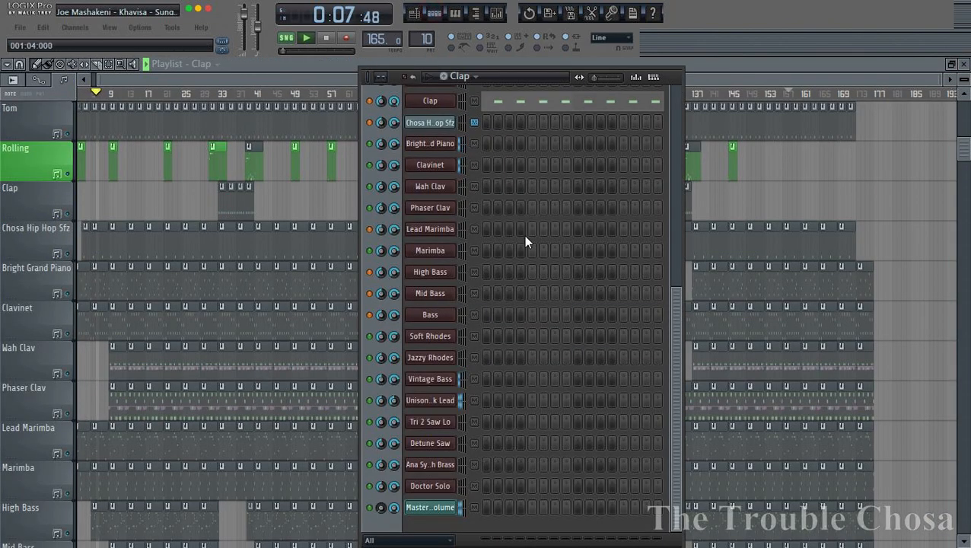
{"action": "left_click", "coordinate": [435, 102]}
Solo the Clap channel in the channel rack, release the solo again and return to the playlist.
{"action": "right_click", "coordinate": [370, 102]}
{"action": "left_click", "coordinate": [378, 111]}
{"action": "right_click", "coordinate": [372, 101]}
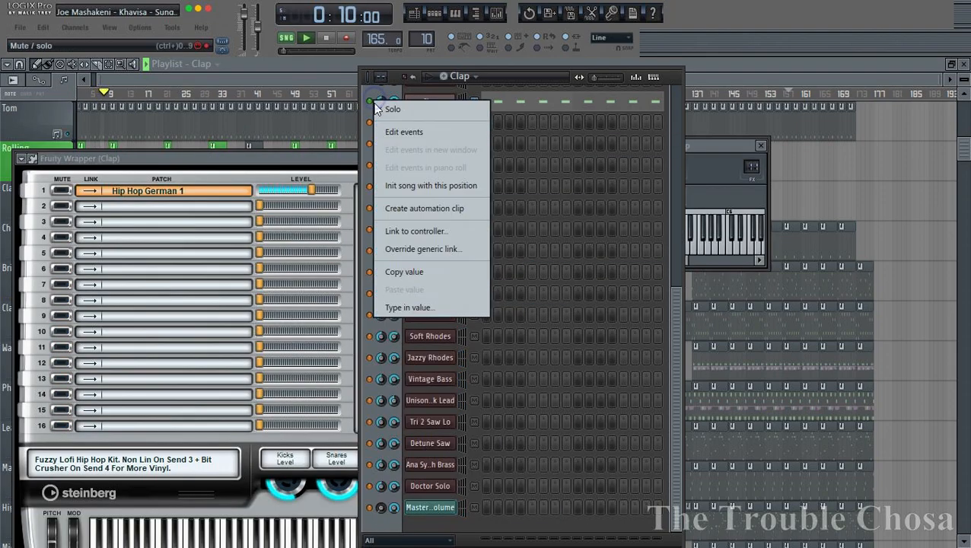
{"action": "left_click", "coordinate": [388, 108]}
{"action": "left_click", "coordinate": [748, 67]}
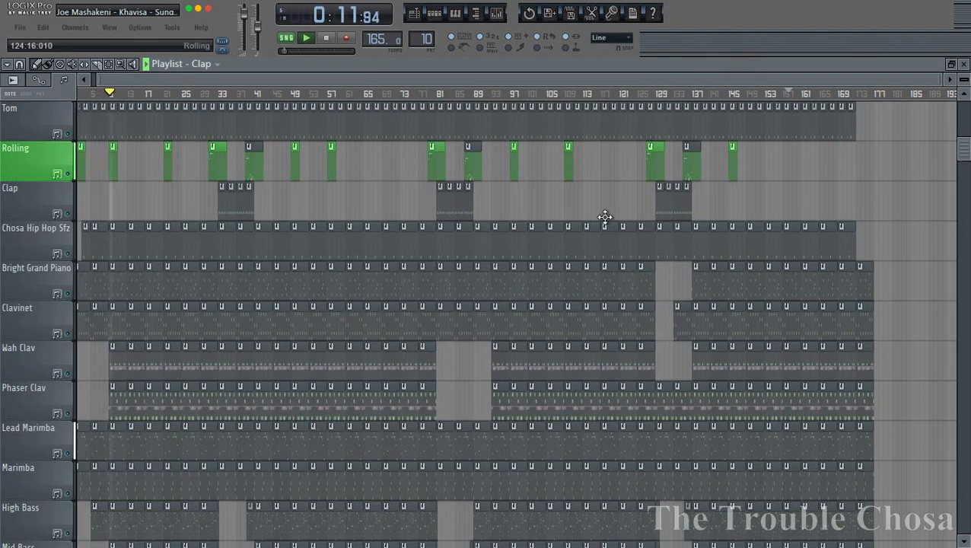
Save the project with all tracks unmuted over the existing zipped loop file.
{"action": "scroll", "coordinate": [571, 236], "scroll_direction": "down", "scroll_amount": 4}
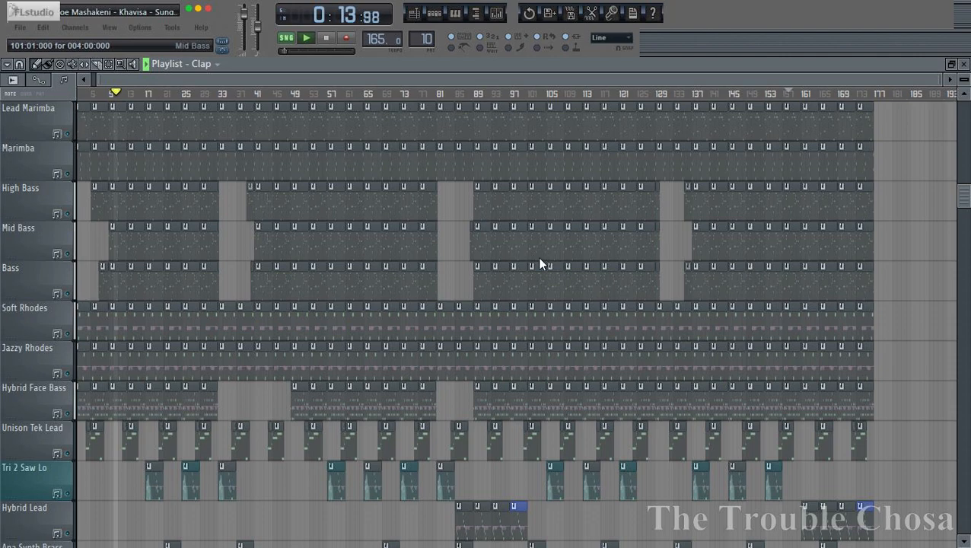
{"action": "key", "text": "ctrl+shift+s"}
{"action": "key", "text": "Return"}
{"action": "key", "text": "Return"}
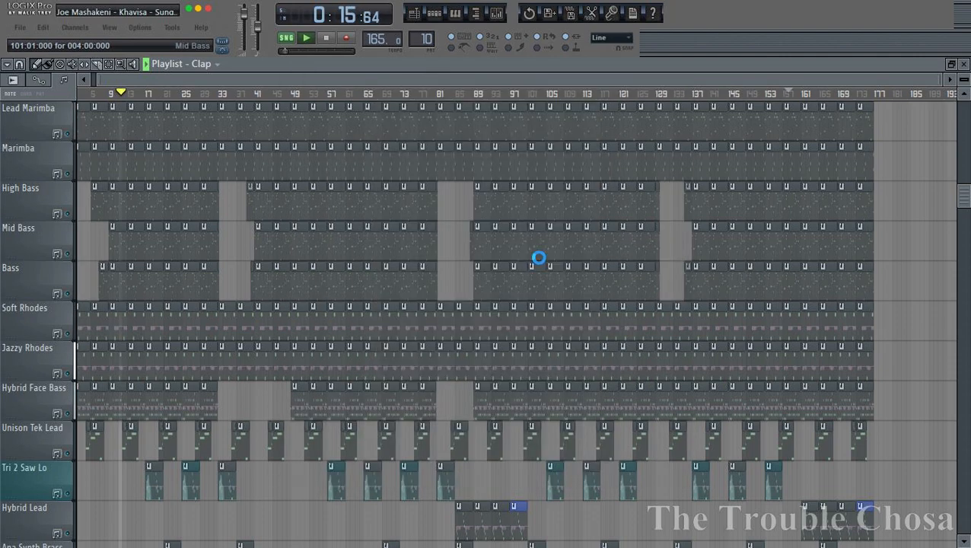
{"action": "scroll", "coordinate": [539, 278], "scroll_direction": "down", "scroll_amount": 5}
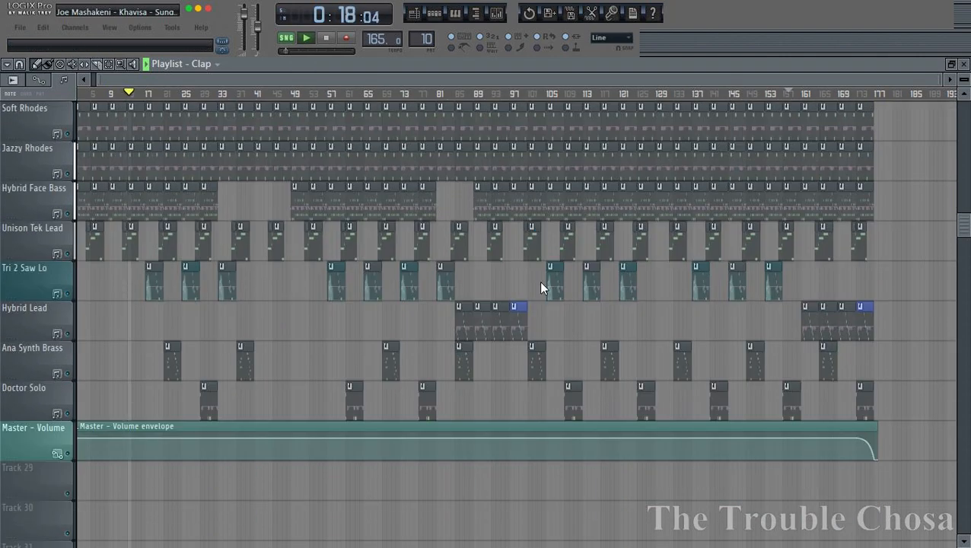
{"action": "scroll", "coordinate": [539, 288], "scroll_direction": "up", "scroll_amount": 7}
{"action": "scroll", "coordinate": [120, 100], "scroll_direction": "up", "scroll_amount": 5}
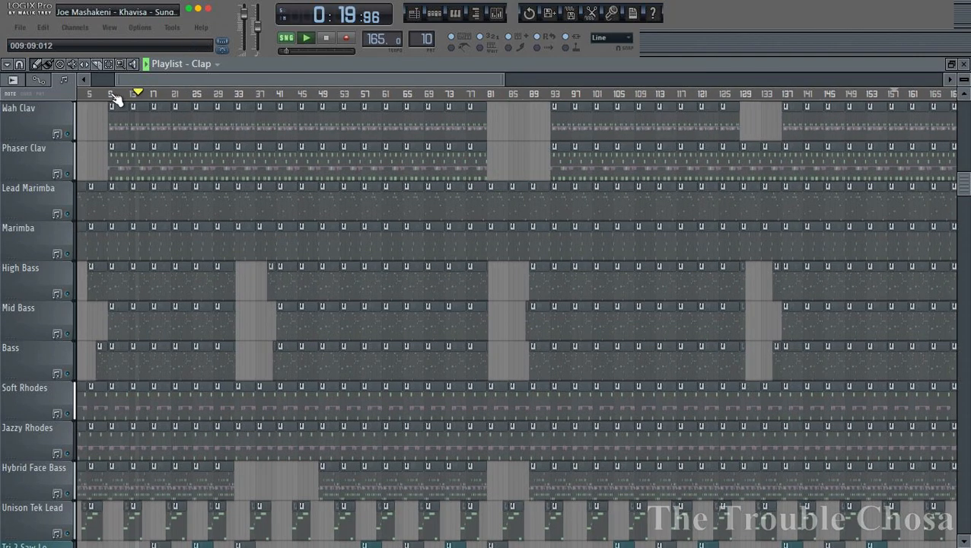
Check the Bass pattern's notes in the piano roll and return to the playlist.
{"action": "left_click_drag", "start_coordinate": [171, 84], "coordinate": [110, 85]}
{"action": "scroll", "coordinate": [632, 264], "scroll_direction": "down", "scroll_amount": 1}
{"action": "scroll", "coordinate": [633, 264], "scroll_direction": "down", "scroll_amount": 4}
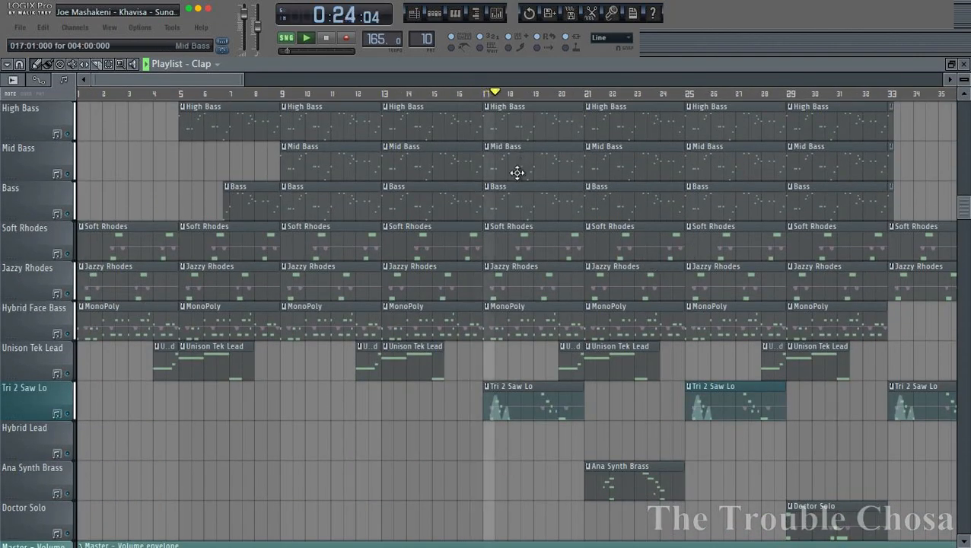
{"action": "scroll", "coordinate": [743, 103], "scroll_direction": "down", "scroll_amount": 2}
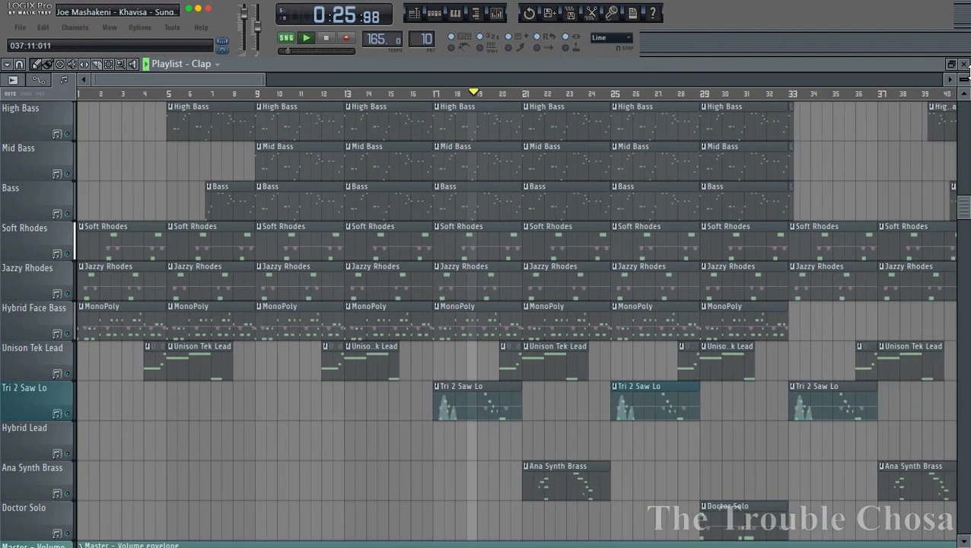
{"action": "left_click", "coordinate": [951, 81]}
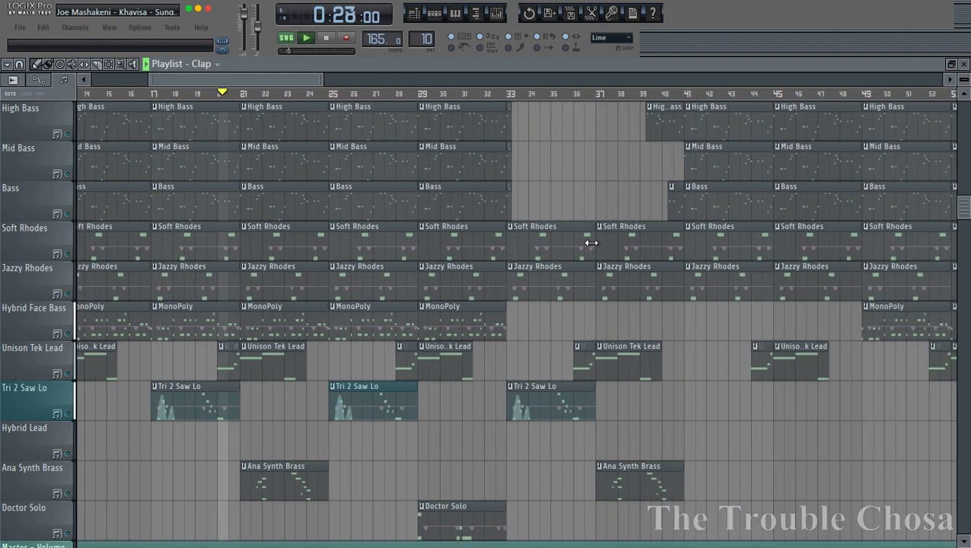
{"action": "double_click", "coordinate": [355, 202]}
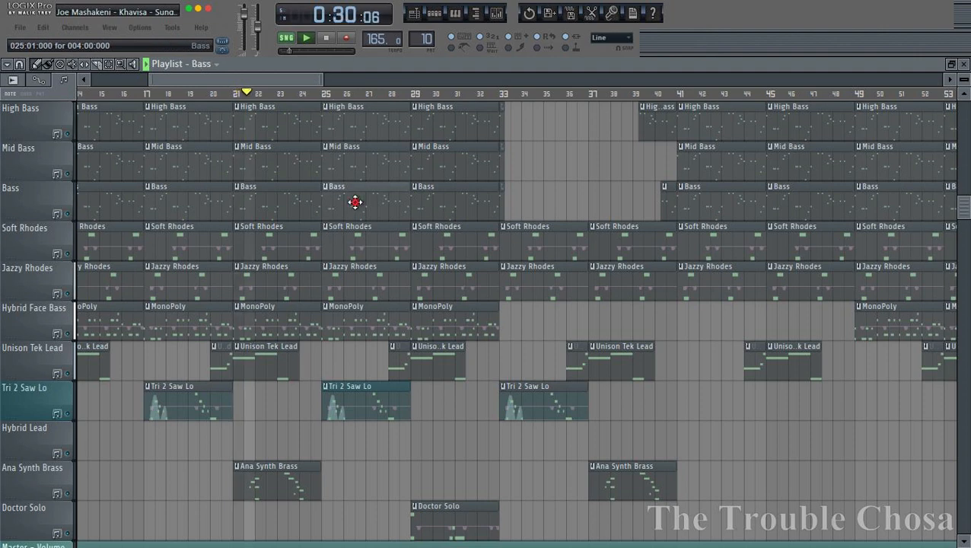
{"action": "scroll", "coordinate": [348, 99], "scroll_direction": "down", "scroll_amount": 5}
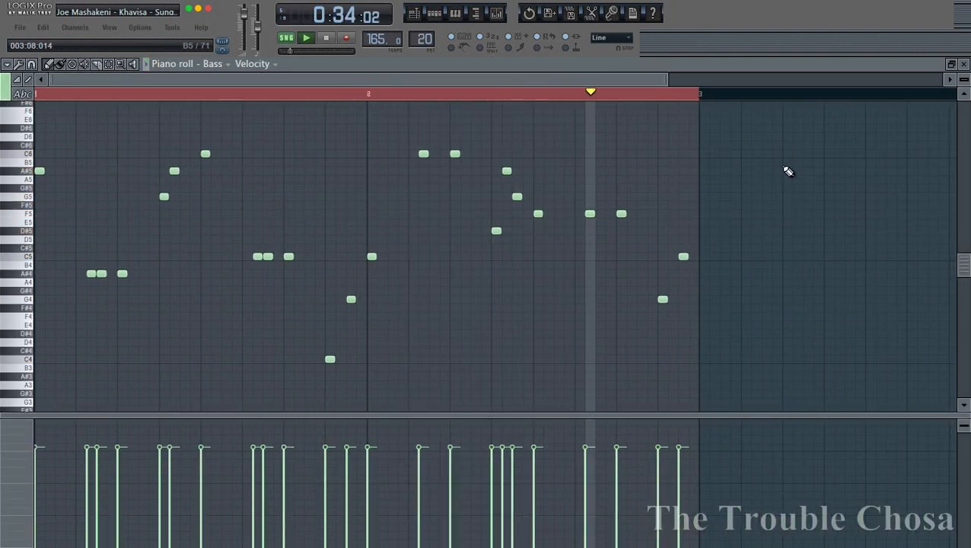
{"action": "left_click", "coordinate": [964, 64]}
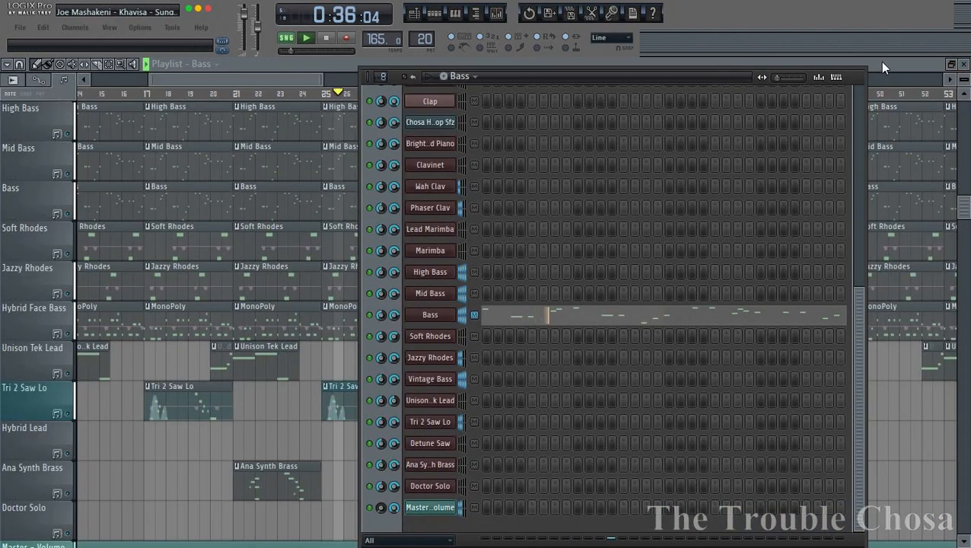
{"action": "left_click", "coordinate": [880, 63]}
Inspect the Kontakt 4 Big Tom instrument used by the Rolling pattern and return to the playlist.
{"action": "scroll", "coordinate": [633, 369], "scroll_direction": "up", "scroll_amount": 4}
{"action": "scroll", "coordinate": [637, 371], "scroll_direction": "up", "scroll_amount": 10}
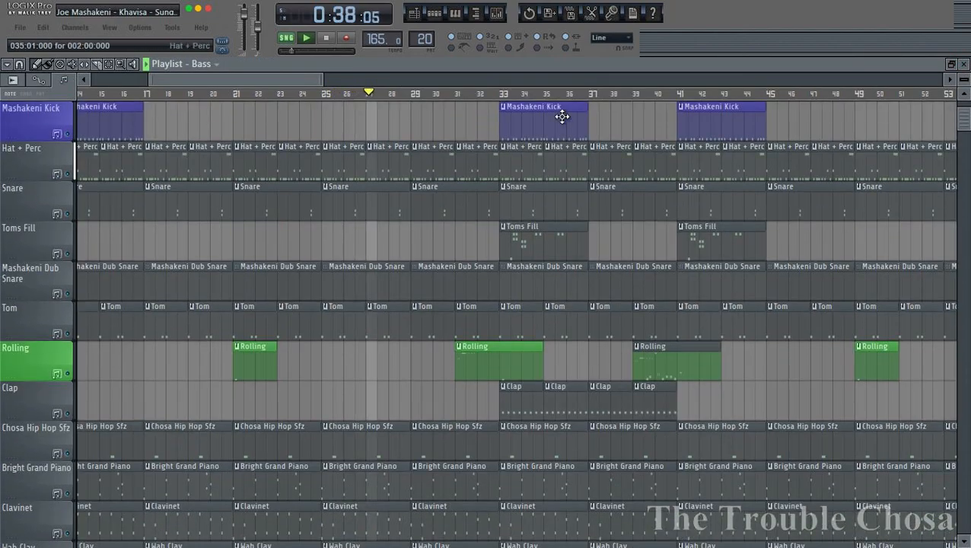
{"action": "scroll", "coordinate": [577, 100], "scroll_direction": "down", "scroll_amount": 3}
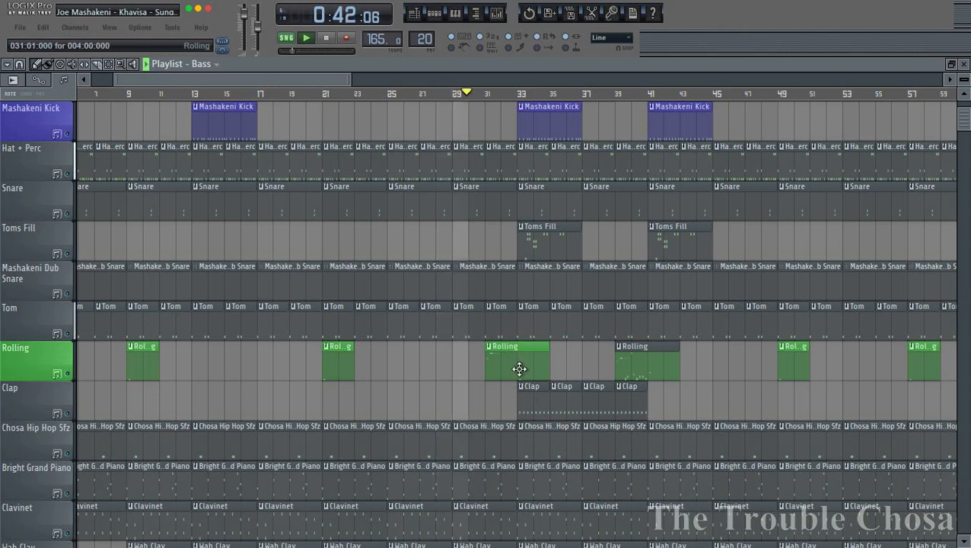
{"action": "left_click", "coordinate": [434, 14]}
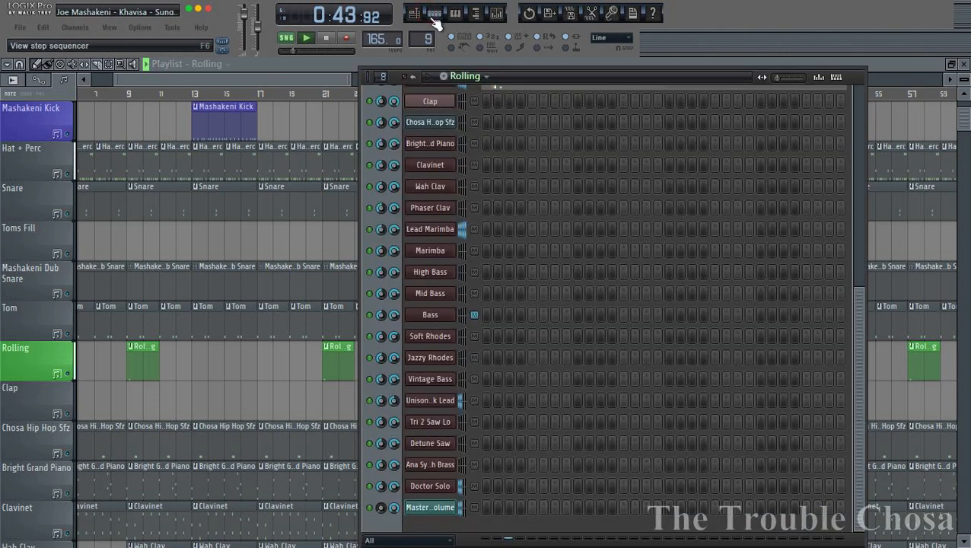
{"action": "scroll", "coordinate": [549, 305], "scroll_direction": "up", "scroll_amount": 3}
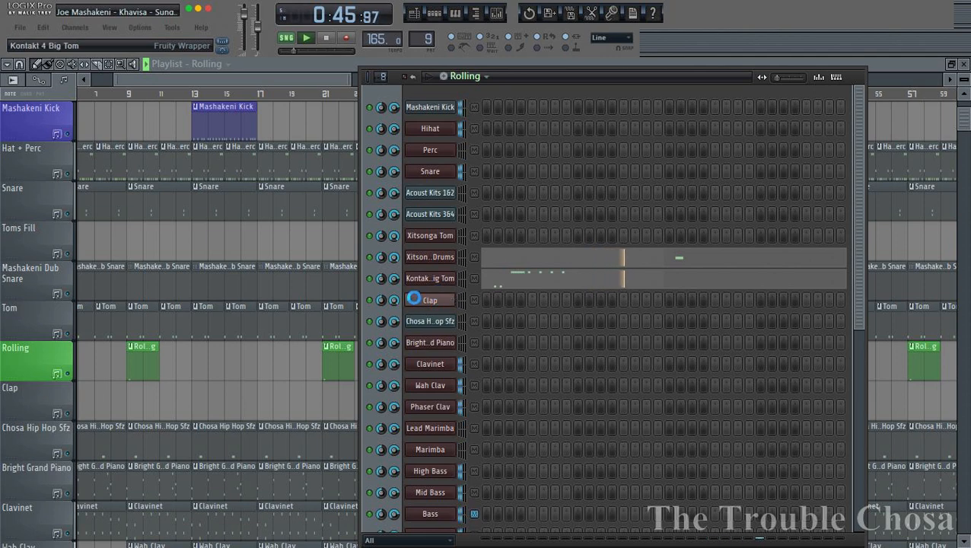
{"action": "left_click", "coordinate": [414, 298]}
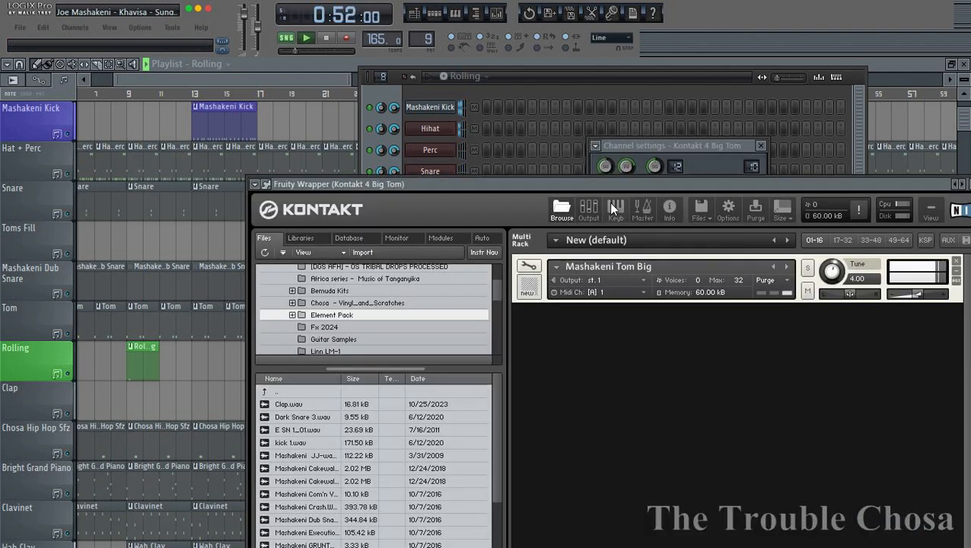
{"action": "left_click_drag", "start_coordinate": [627, 184], "coordinate": [432, 100]}
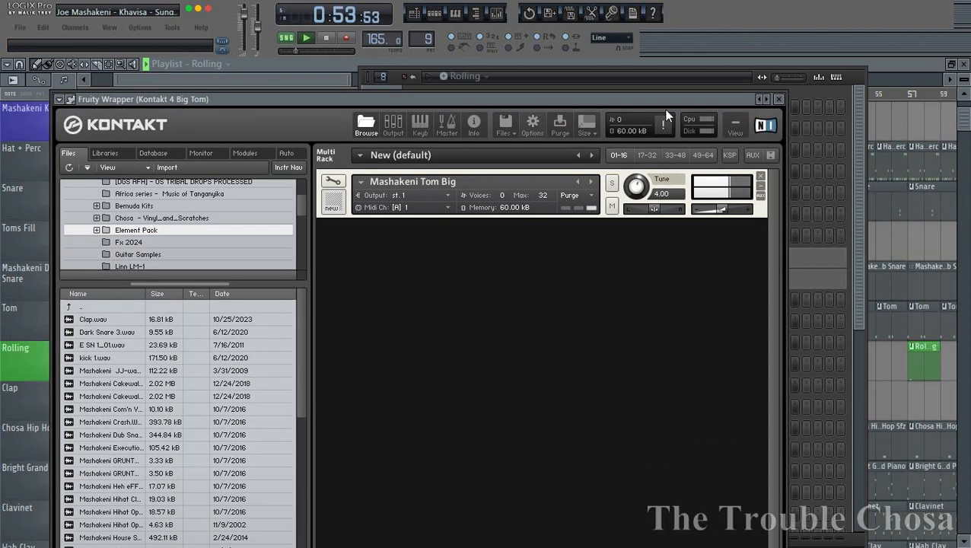
{"action": "left_click", "coordinate": [779, 100]}
{"action": "left_click", "coordinate": [859, 76]}
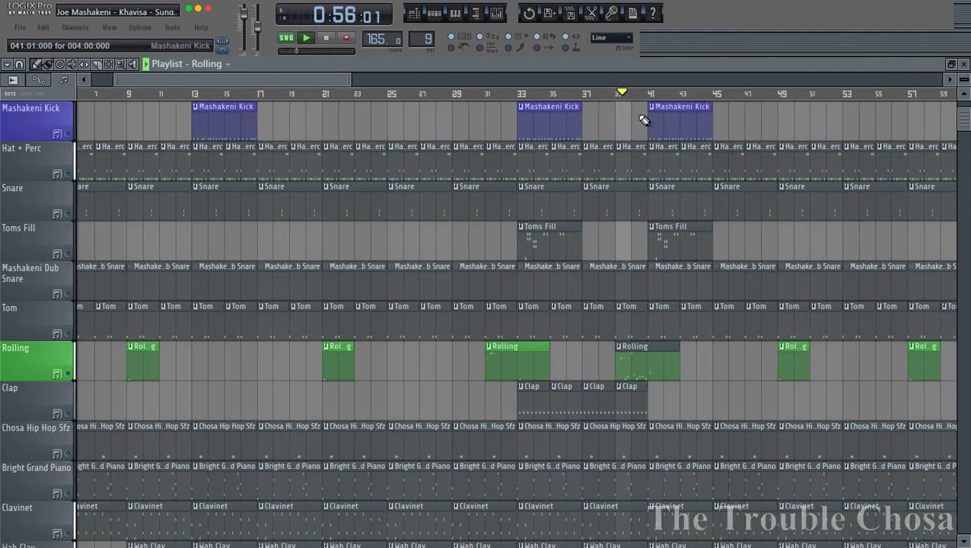
Look over the whole playlist arrangement, view the project info and close it.
{"action": "scroll", "coordinate": [525, 96], "scroll_direction": "down", "scroll_amount": 8}
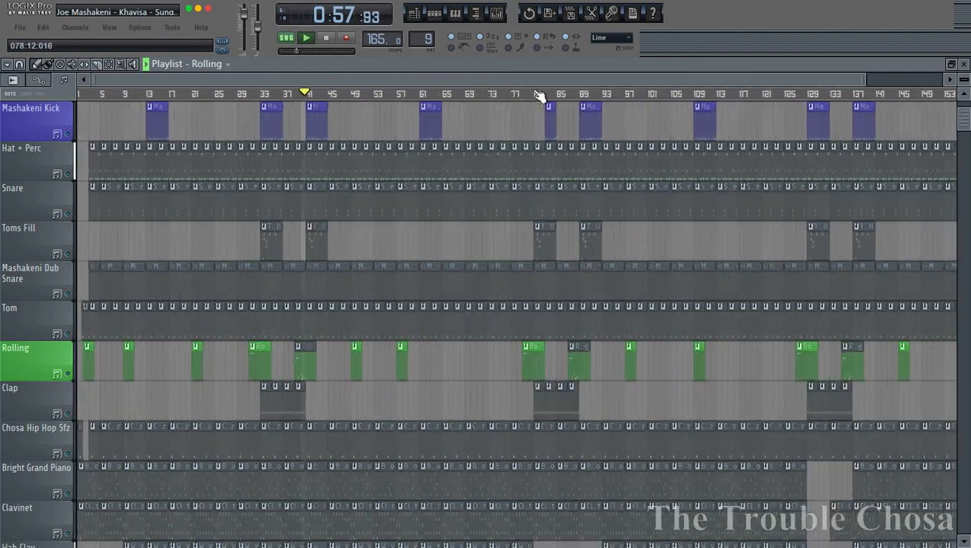
{"action": "scroll", "coordinate": [676, 330], "scroll_direction": "down", "scroll_amount": 6}
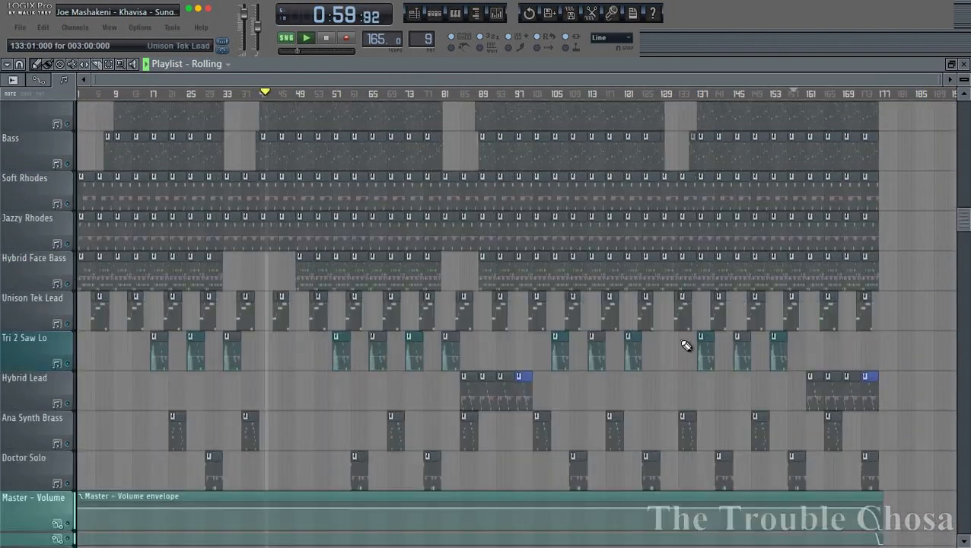
{"action": "scroll", "coordinate": [684, 344], "scroll_direction": "up", "scroll_amount": 5}
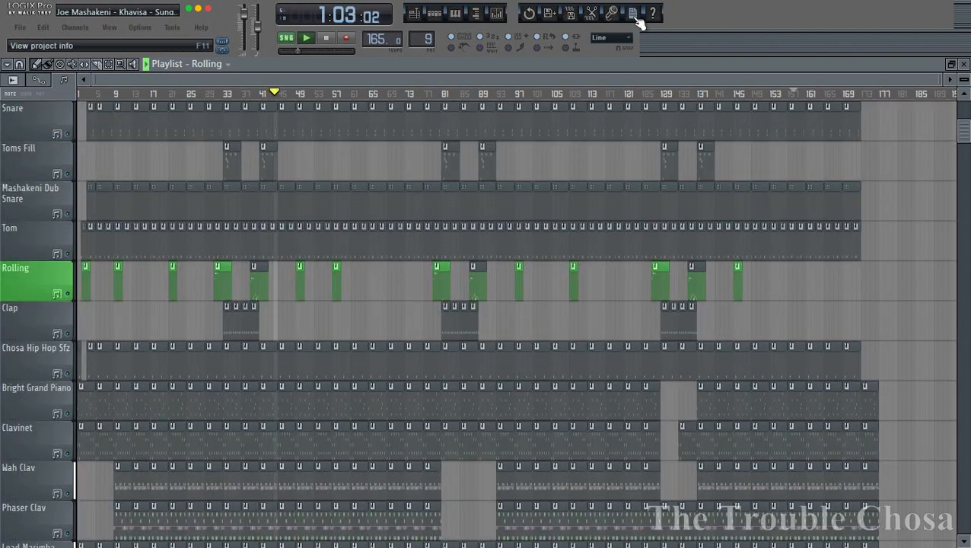
{"action": "left_click", "coordinate": [636, 16]}
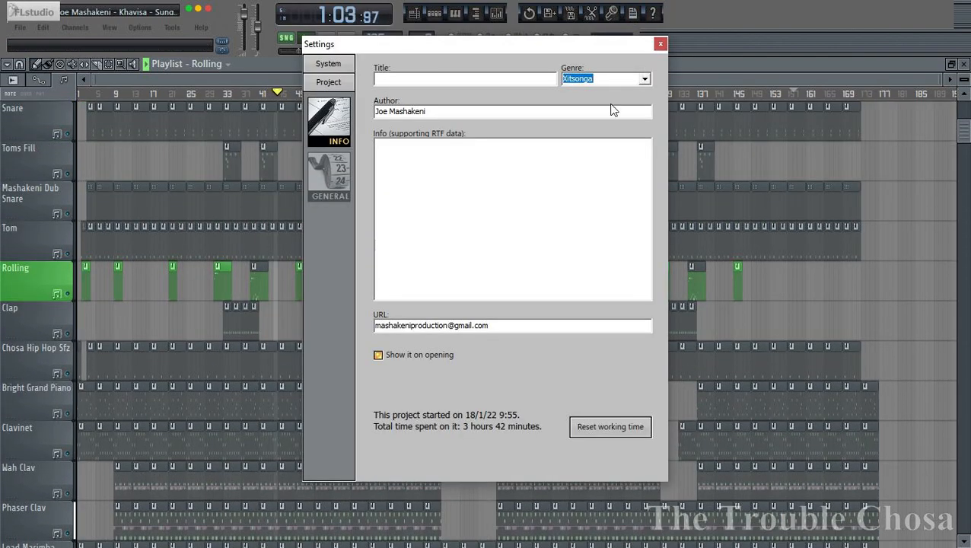
{"action": "left_click", "coordinate": [661, 45]}
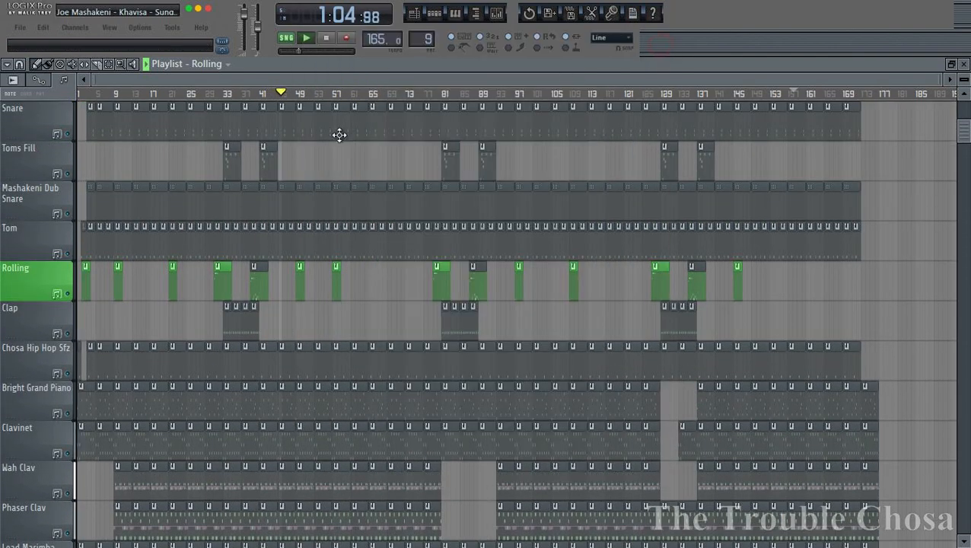
Open the mixer and lower the MonoPoly track's volume to 87% (-3.1 dB).
{"action": "left_click", "coordinate": [496, 13]}
{"action": "left_click", "coordinate": [2, 342]}
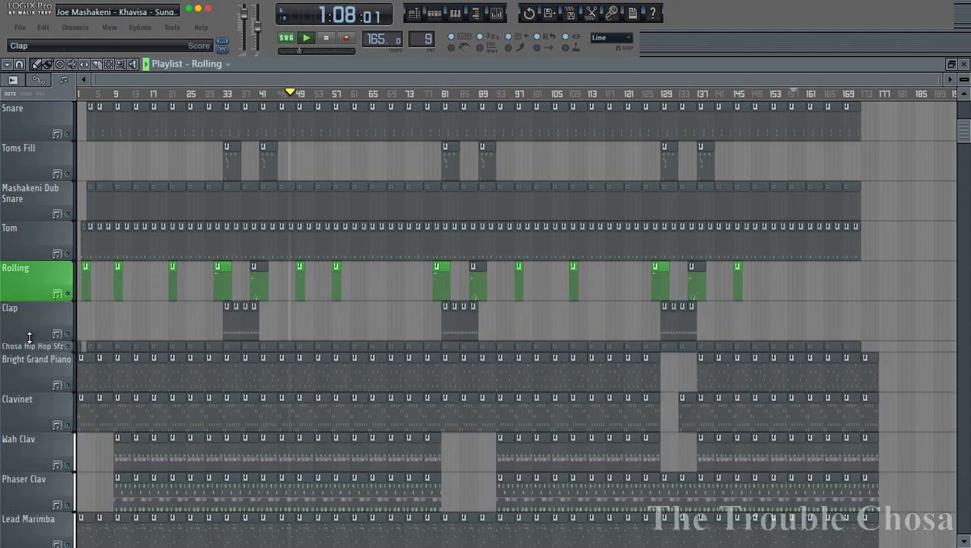
{"action": "left_click", "coordinate": [502, 13]}
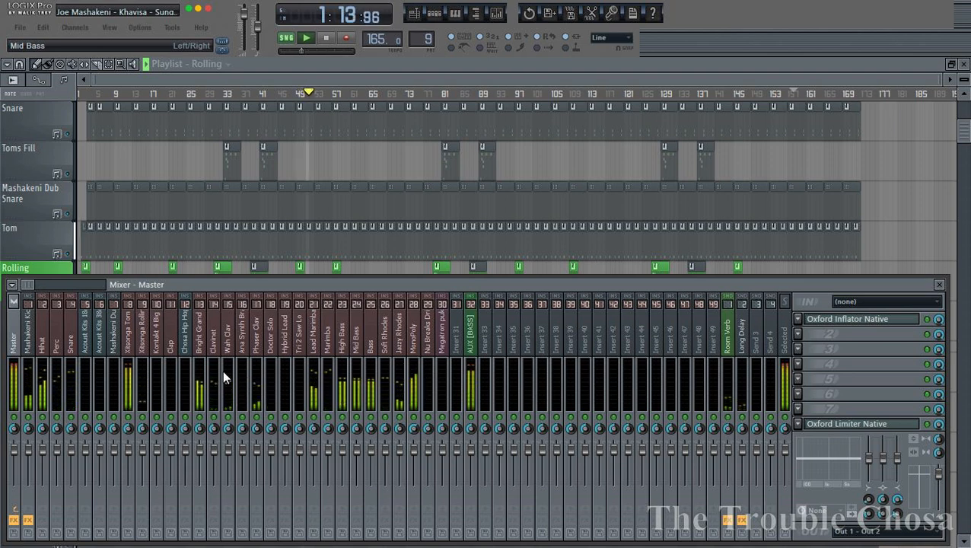
{"action": "left_click", "coordinate": [231, 339]}
{"action": "left_click", "coordinate": [241, 349]}
{"action": "left_click_drag", "start_coordinate": [304, 340], "coordinate": [420, 354]}
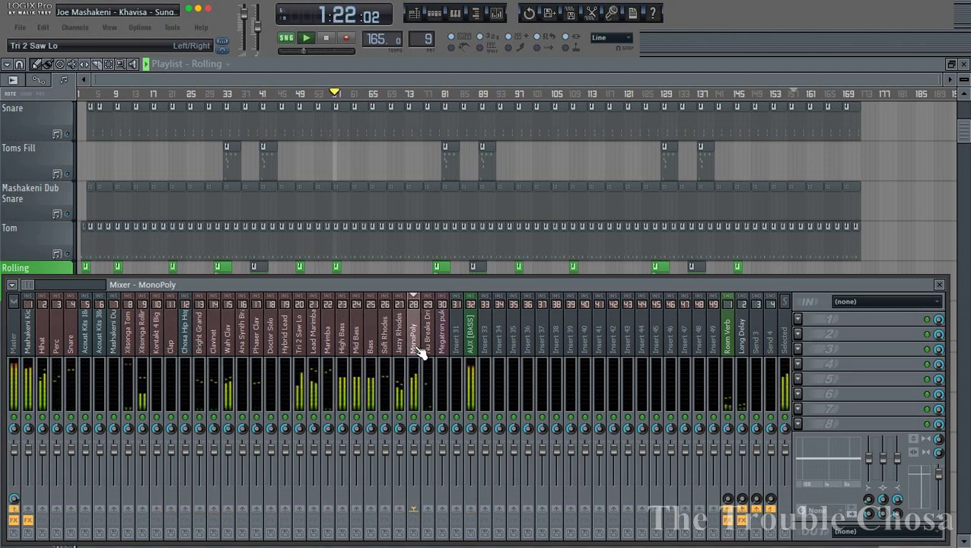
{"action": "left_click_drag", "start_coordinate": [414, 450], "coordinate": [413, 452]}
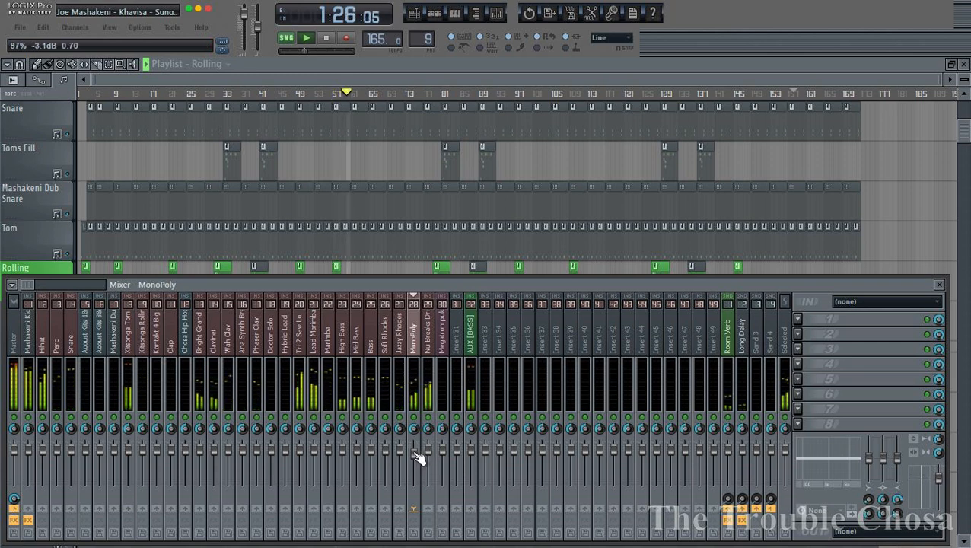
Replace the unavailable ValhallaRoom effect in the Room Verb send's first slot with ValhallaRoom_x64.
{"action": "left_click", "coordinate": [312, 354]}
{"action": "left_click", "coordinate": [301, 353]}
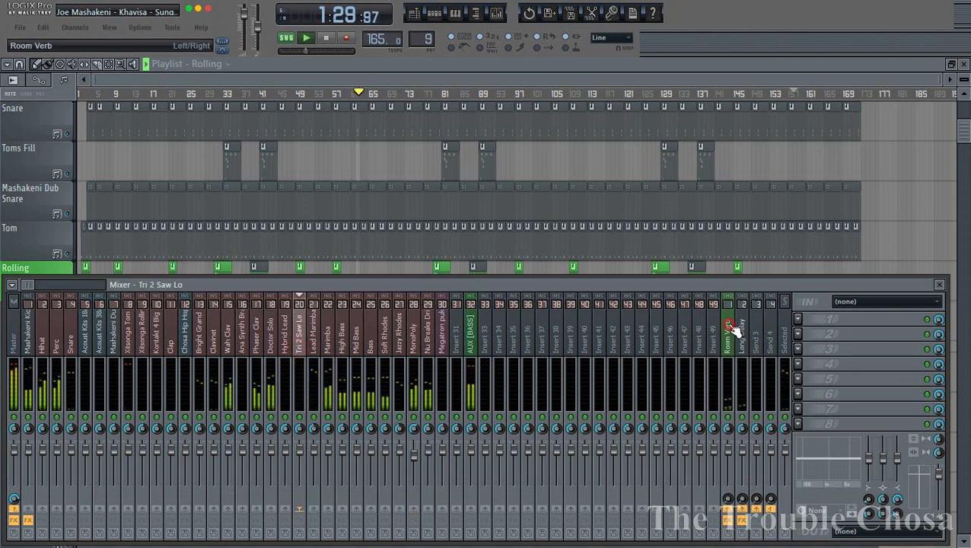
{"action": "left_click", "coordinate": [730, 331]}
{"action": "left_click", "coordinate": [857, 321]}
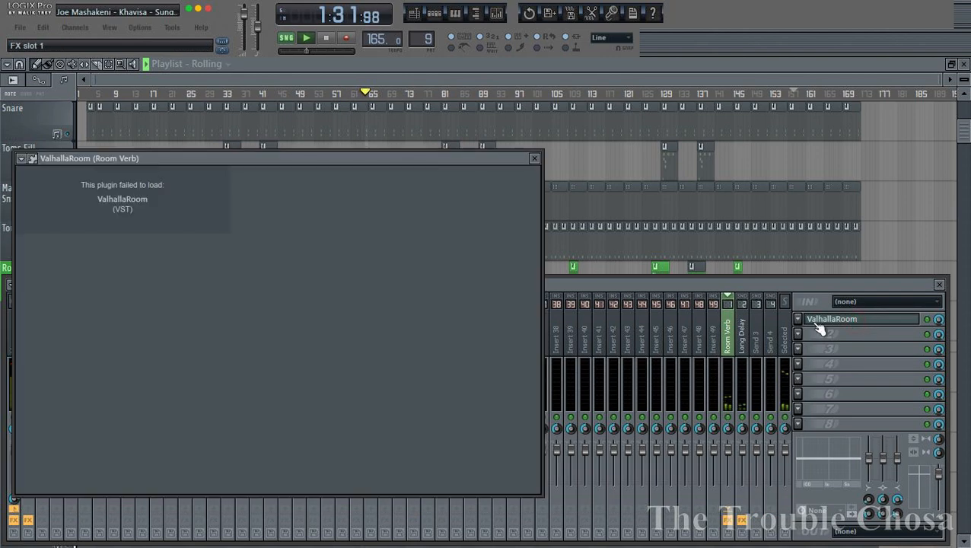
{"action": "left_click", "coordinate": [798, 319]}
{"action": "mouse_move", "coordinate": [853, 185]}
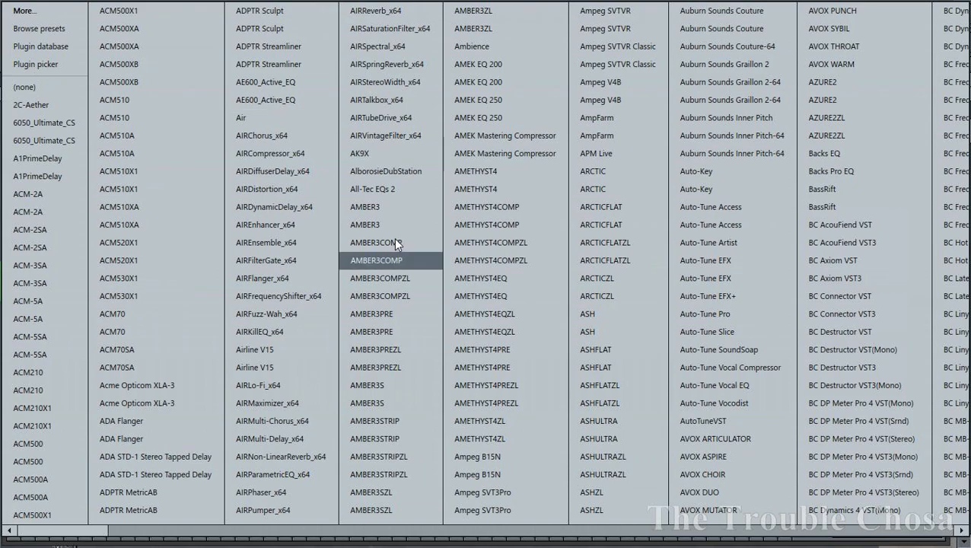
{"action": "key", "text": "v"}
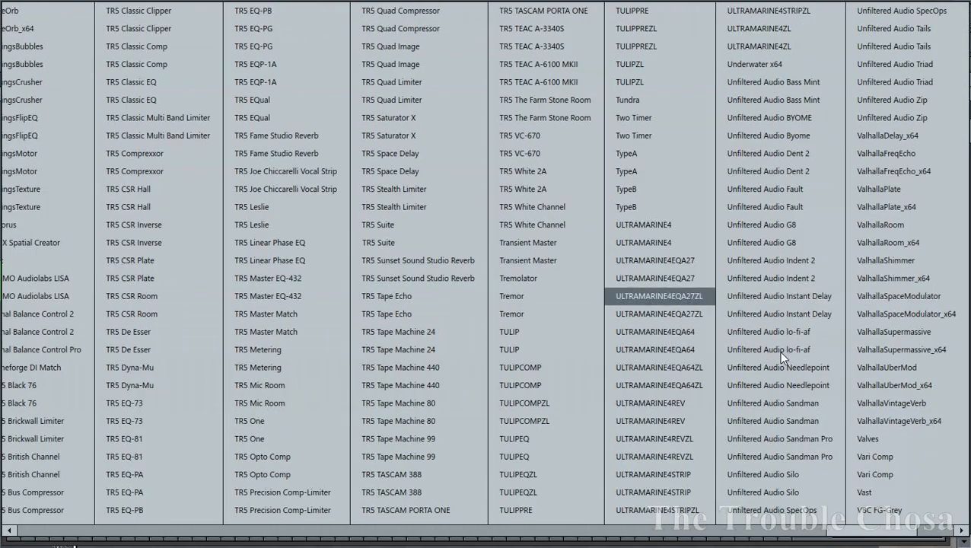
{"action": "left_click", "coordinate": [886, 241]}
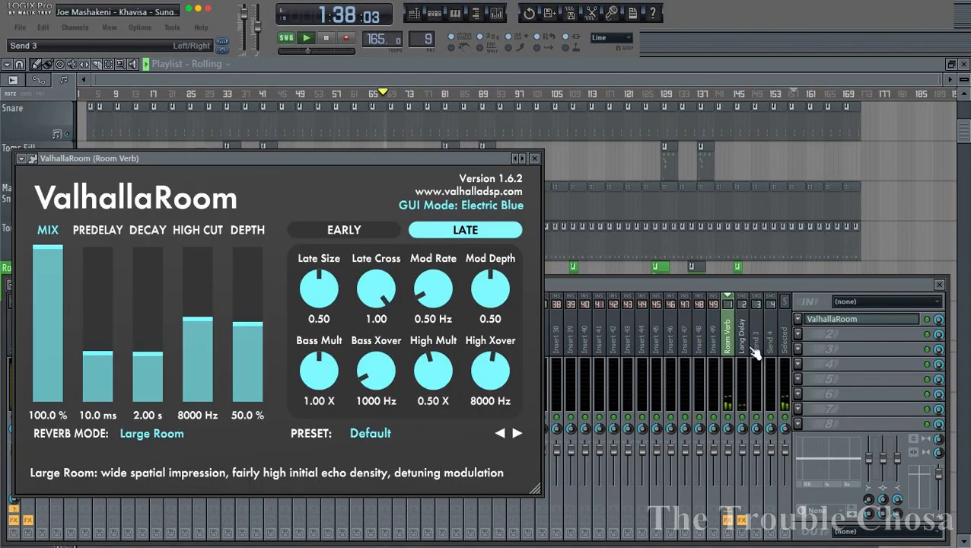
Set the Bright Grand Piano track's send level to Room Verb to 16% and copy that value.
{"action": "left_click", "coordinate": [734, 352]}
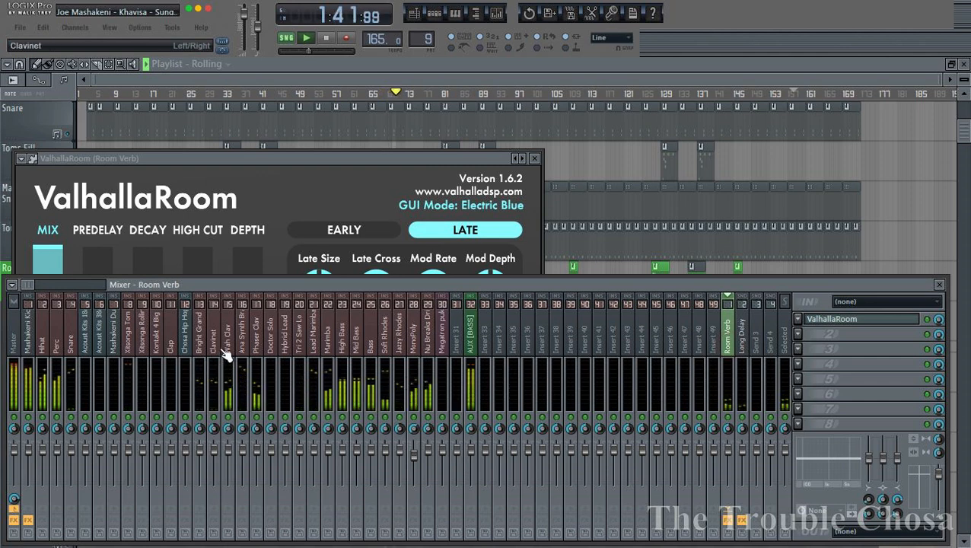
{"action": "left_click", "coordinate": [200, 339]}
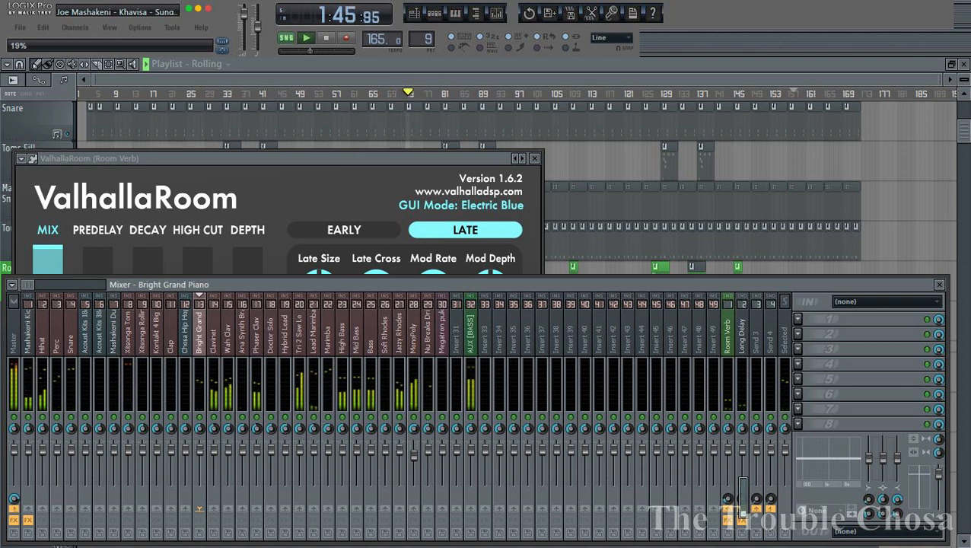
{"action": "right_click", "coordinate": [743, 506]}
{"action": "left_click", "coordinate": [756, 490]}
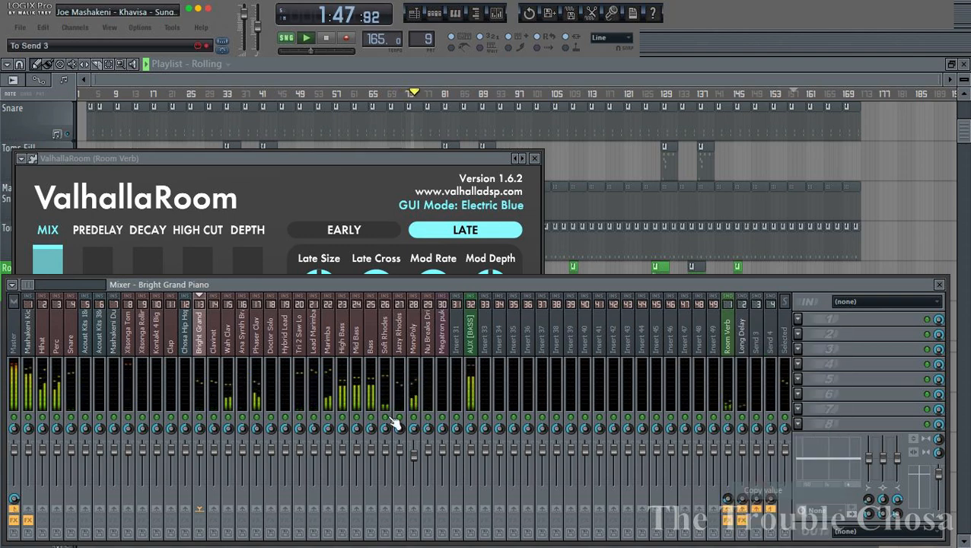
Paste the copied 16% Room Verb send level onto the Clavinet and Wah Clav mixer tracks.
{"action": "left_click", "coordinate": [219, 347]}
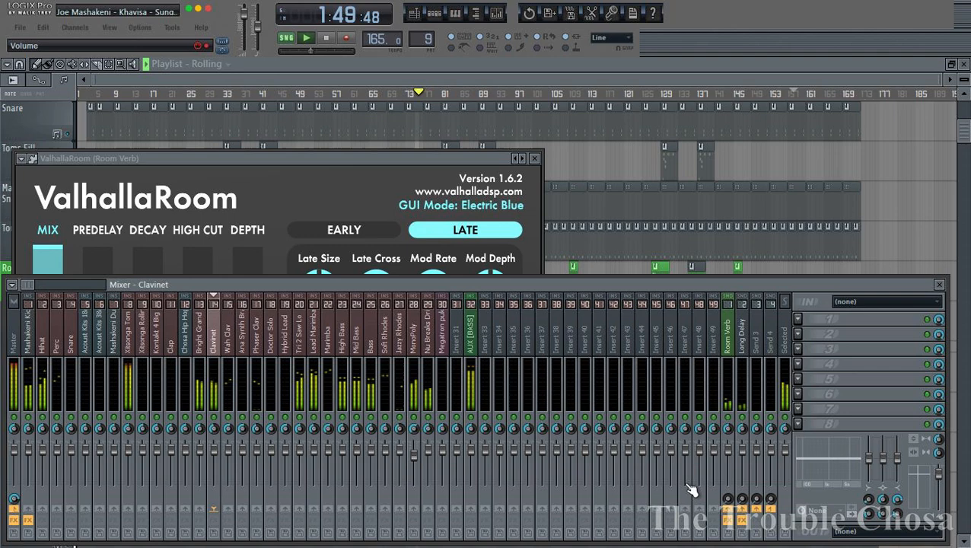
{"action": "right_click", "coordinate": [733, 497]}
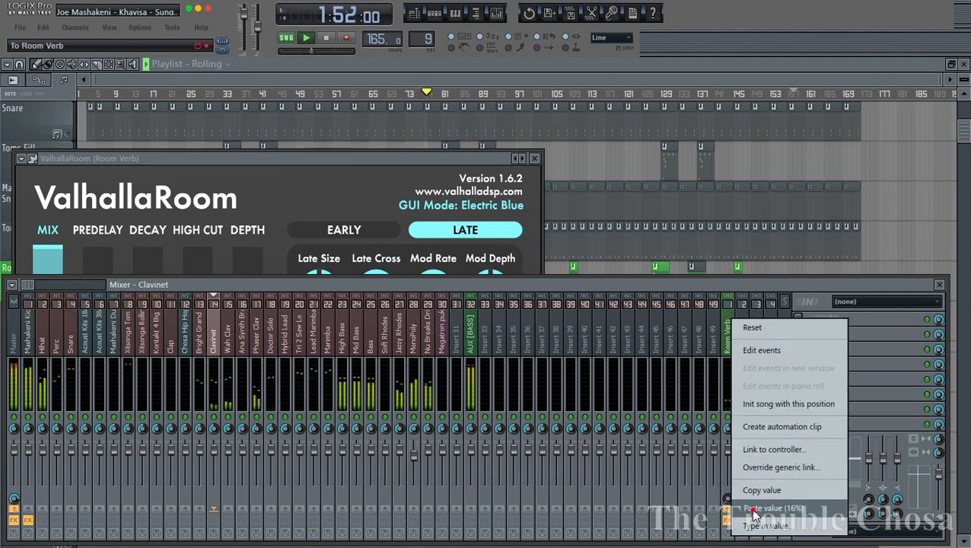
{"action": "left_click", "coordinate": [761, 508]}
{"action": "left_click", "coordinate": [233, 348]}
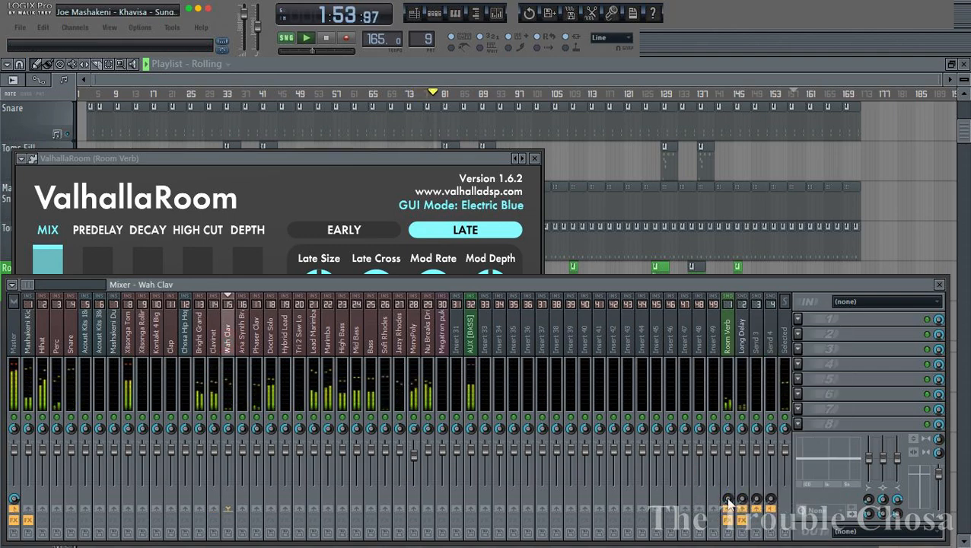
{"action": "right_click", "coordinate": [728, 498]}
{"action": "left_click", "coordinate": [750, 508]}
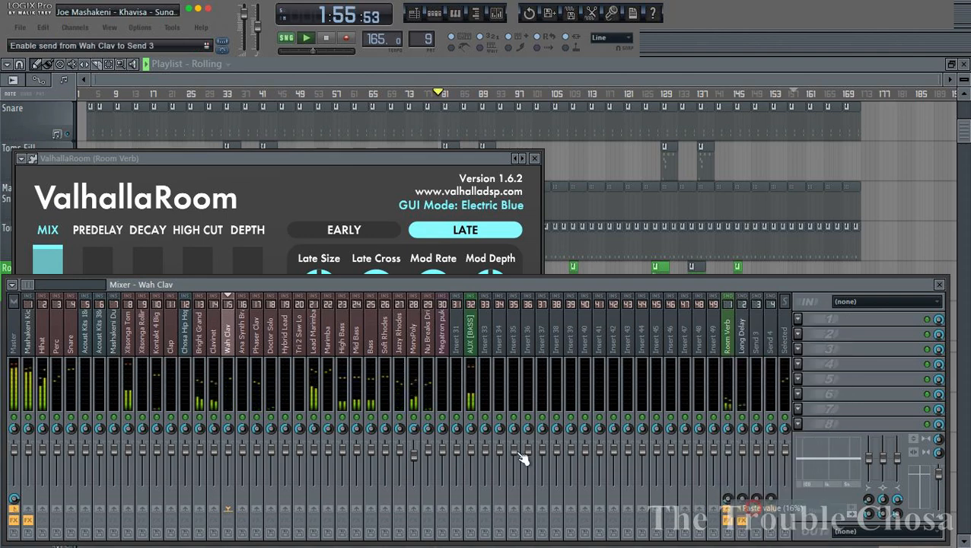
Paste the 16% Room Verb send level onto the Ana Synth Brass and Phaser Clav tracks.
{"action": "left_click", "coordinate": [248, 352]}
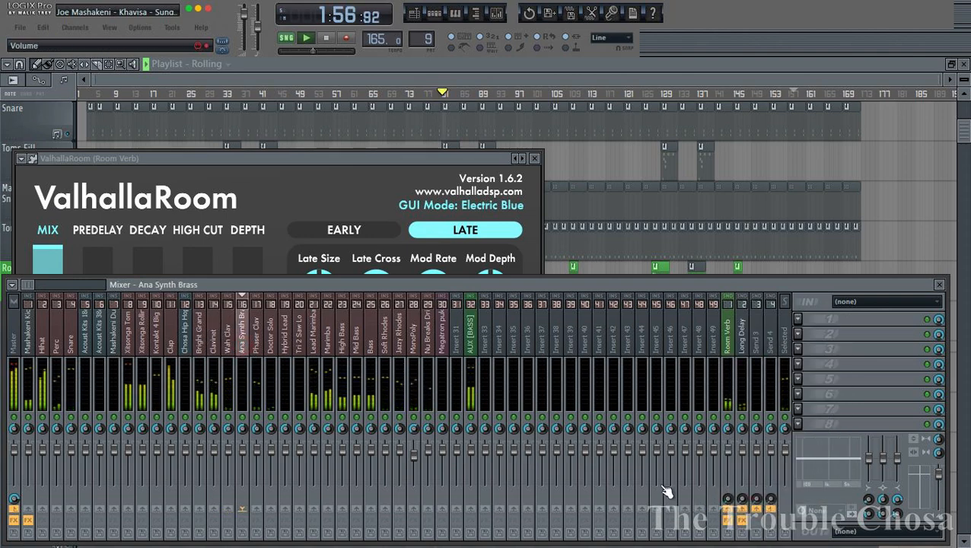
{"action": "right_click", "coordinate": [728, 500]}
{"action": "left_click", "coordinate": [750, 509]}
{"action": "left_click", "coordinate": [259, 344]}
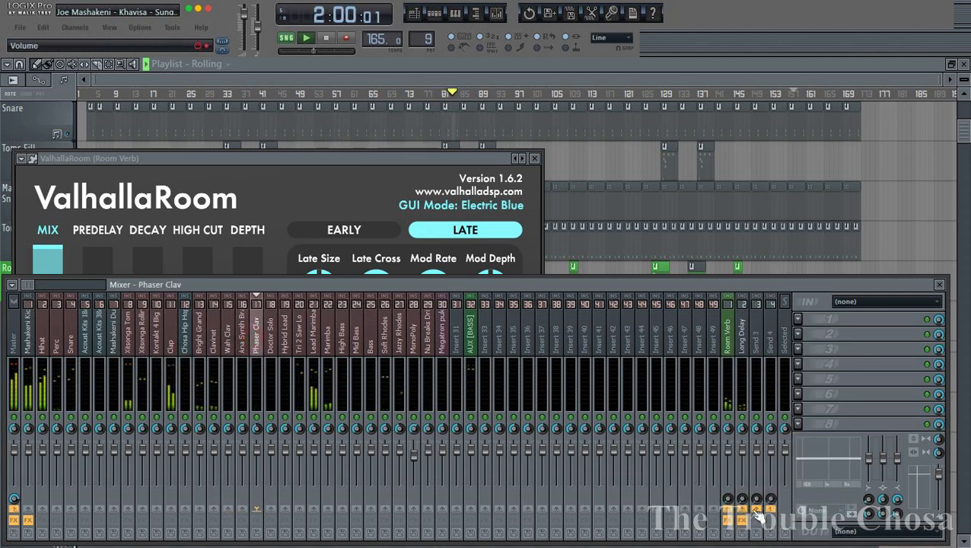
{"action": "right_click", "coordinate": [728, 500]}
{"action": "left_click", "coordinate": [750, 508]}
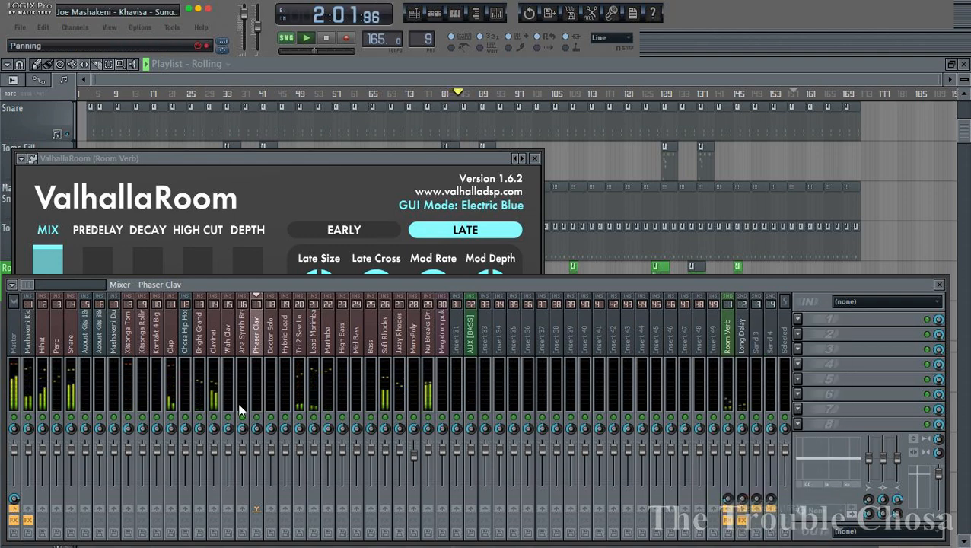
Apply the copied 16% Room Verb send level to the Doctor Solo and Hybrid Lead tracks.
{"action": "left_click", "coordinate": [270, 349]}
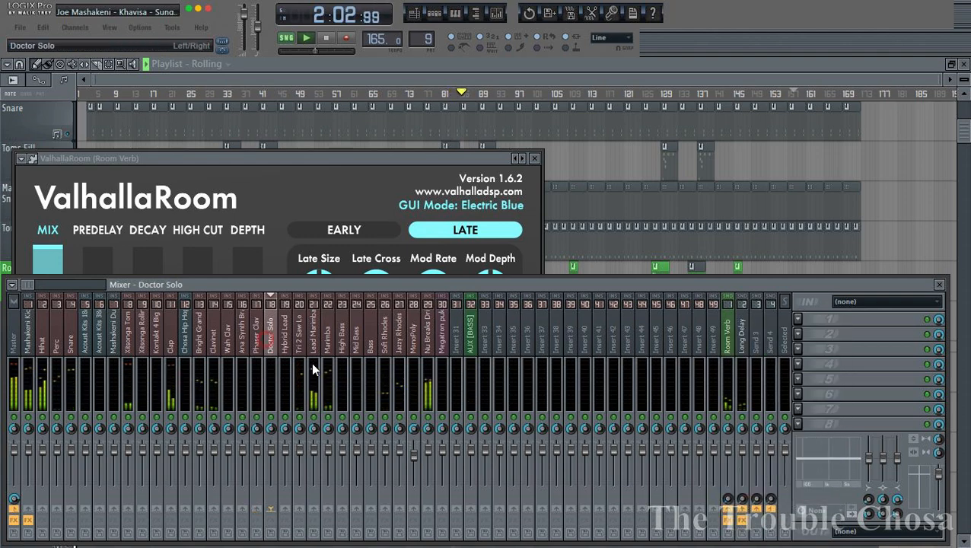
{"action": "right_click", "coordinate": [728, 500]}
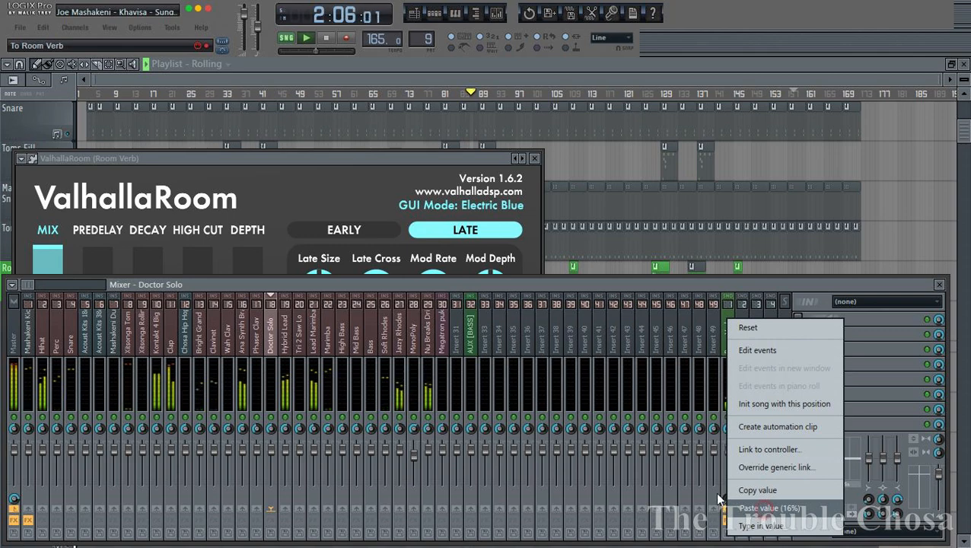
{"action": "left_click", "coordinate": [718, 500]}
{"action": "left_click", "coordinate": [285, 339]}
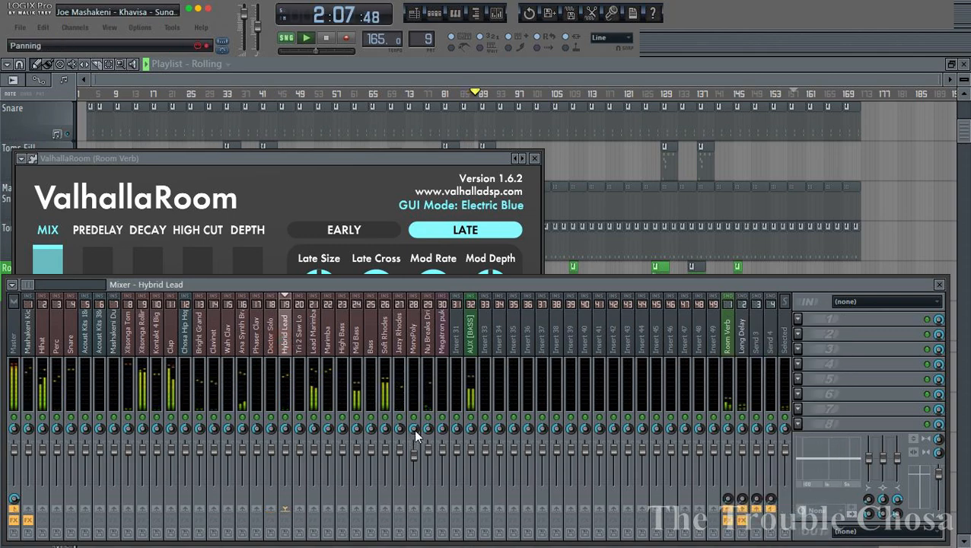
{"action": "right_click", "coordinate": [728, 501]}
{"action": "left_click", "coordinate": [748, 508]}
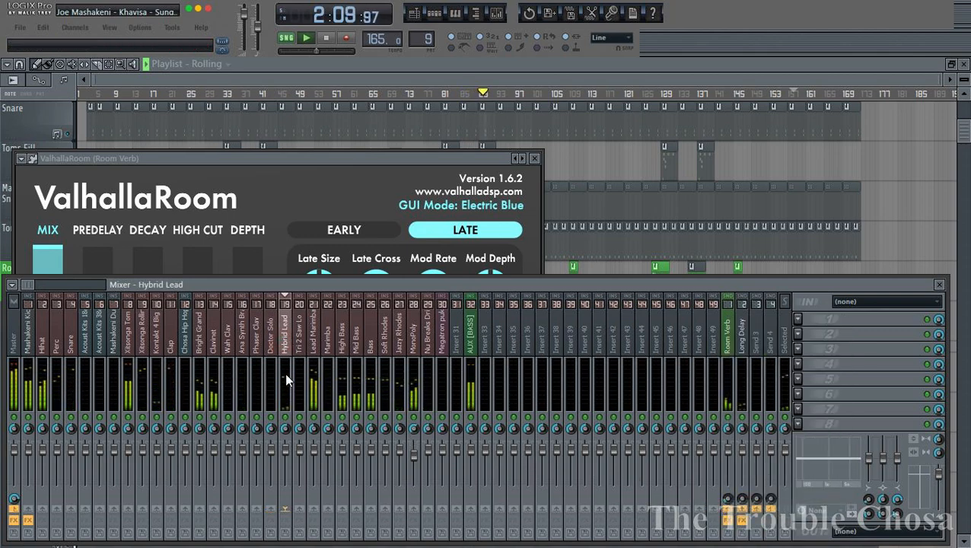
Apply the copied 16% Room Verb send level to the Tri 2 Saw Lo and Soft Rhodes tracks.
{"action": "left_click", "coordinate": [298, 342]}
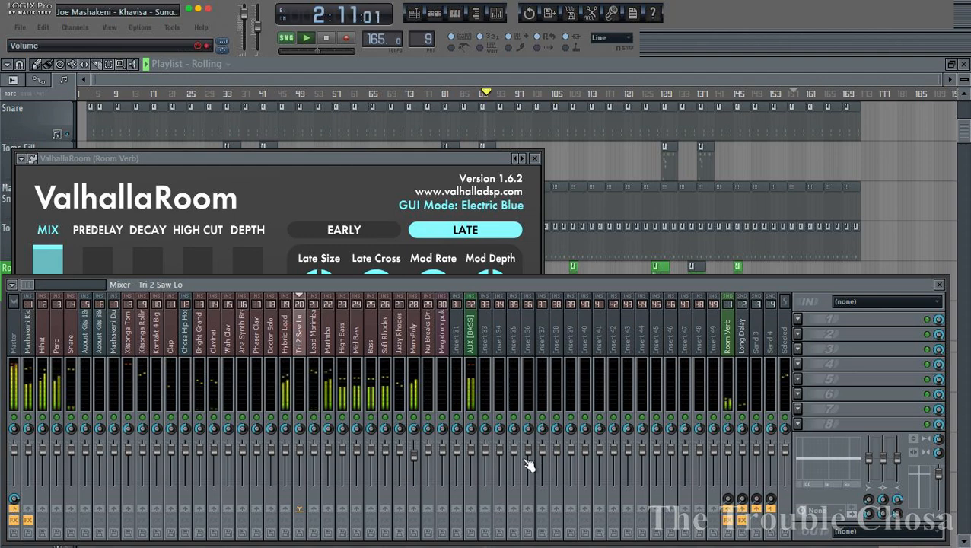
{"action": "right_click", "coordinate": [728, 500]}
{"action": "left_click", "coordinate": [746, 520]}
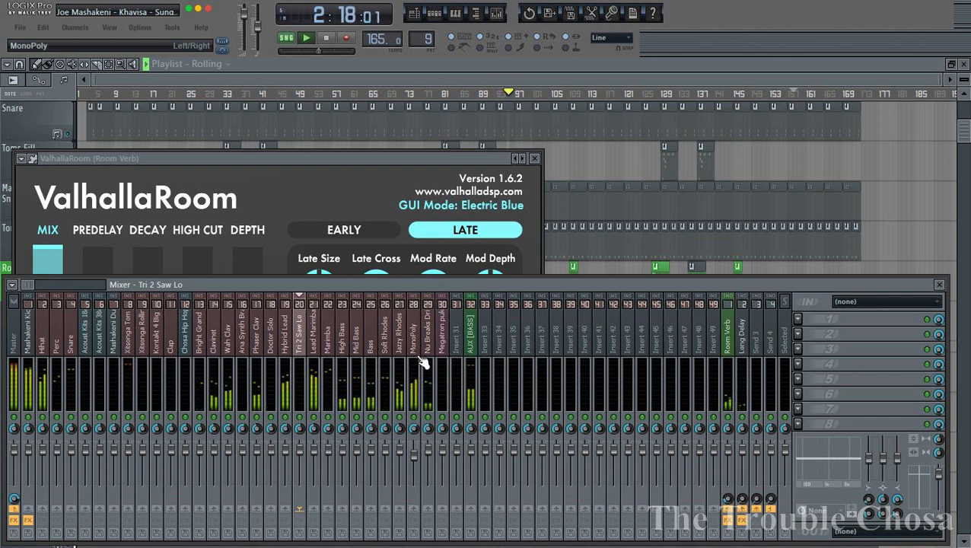
{"action": "left_click", "coordinate": [382, 347]}
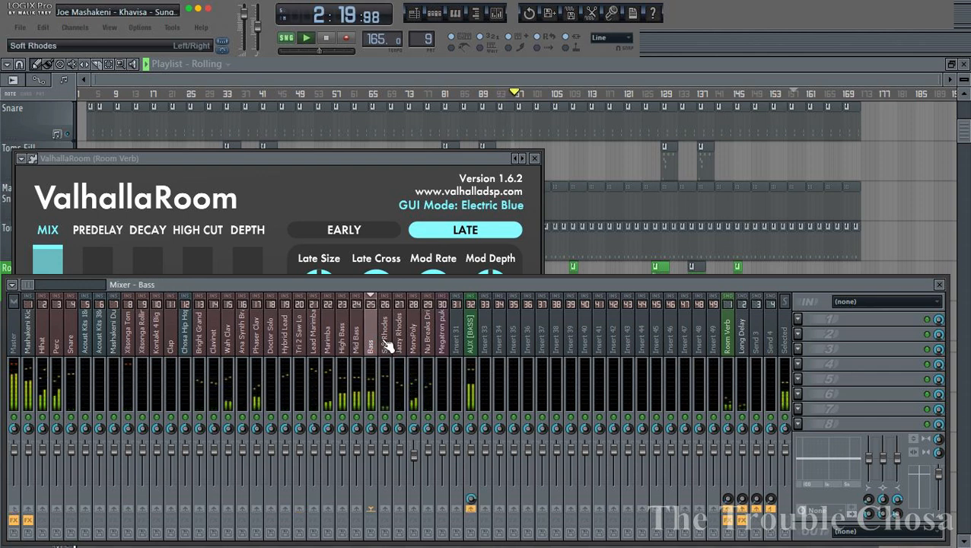
{"action": "right_click", "coordinate": [742, 514]}
{"action": "left_click", "coordinate": [748, 509]}
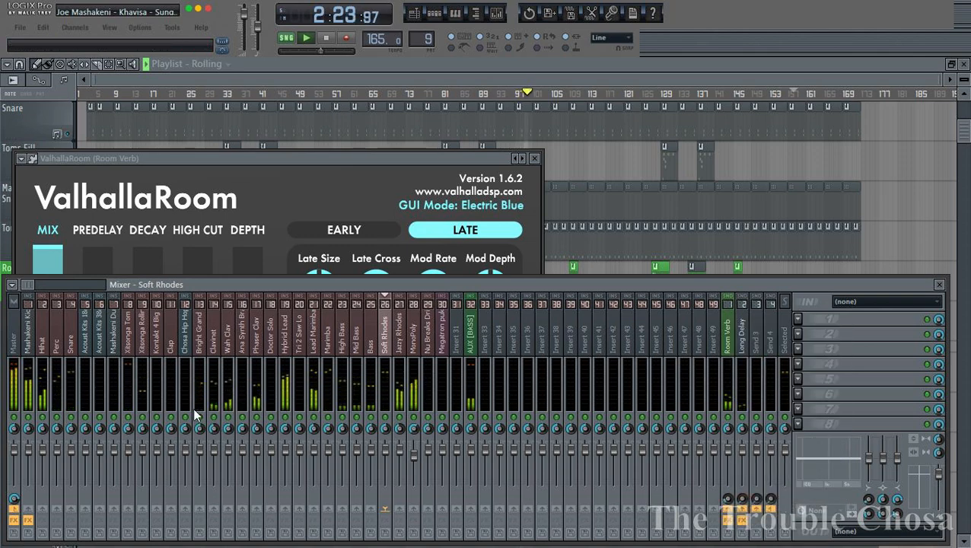
Return to the playlist and save the project under its existing name, replacing the earlier file.
{"action": "left_click", "coordinate": [20, 327]}
{"action": "left_click", "coordinate": [29, 326]}
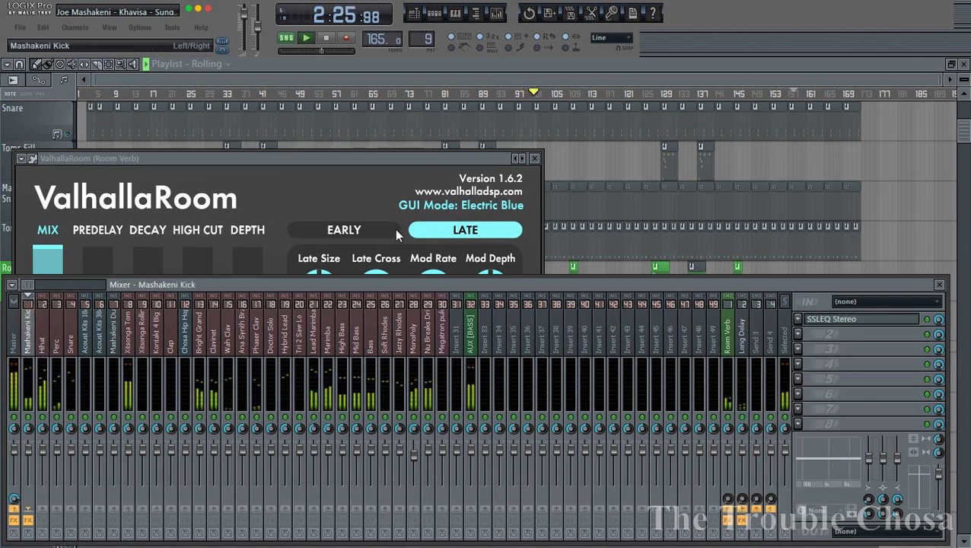
{"action": "left_click", "coordinate": [436, 137]}
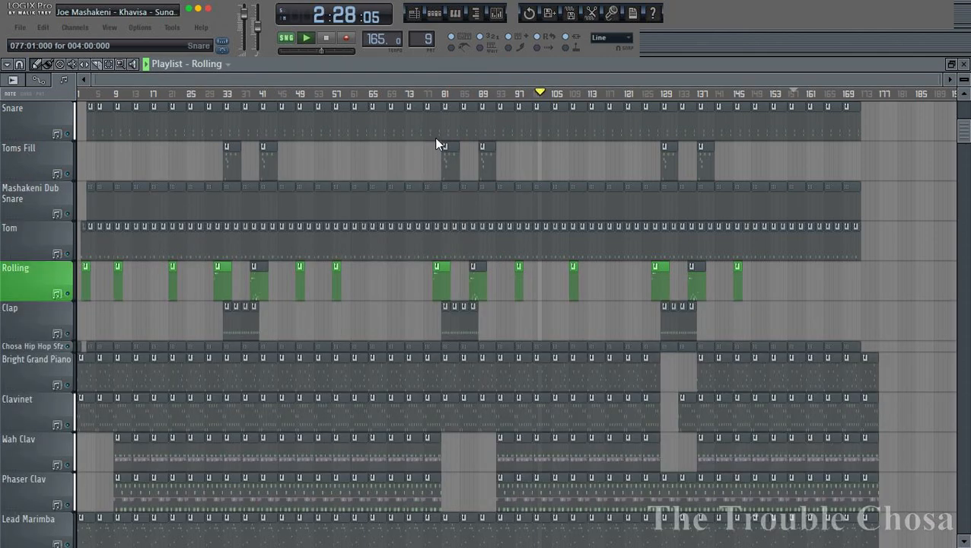
{"action": "key", "text": "ctrl+shift+s"}
{"action": "key", "text": "Return"}
{"action": "key", "text": "Left"}
{"action": "key", "text": "Return"}
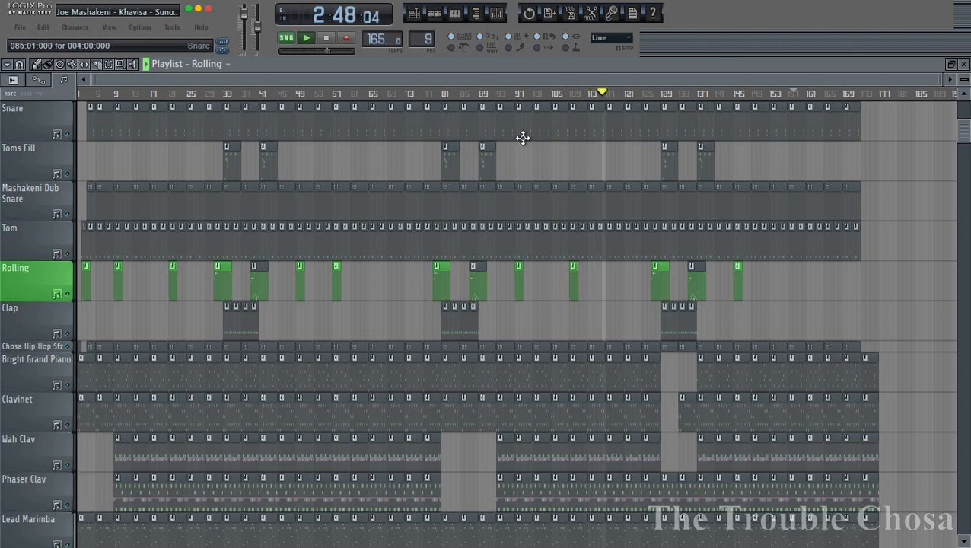
Look over the playlist tracks and examine the Phaser Clav pattern's notes in the piano roll, closing it when done.
{"action": "scroll", "coordinate": [443, 175], "scroll_direction": "down", "scroll_amount": 15}
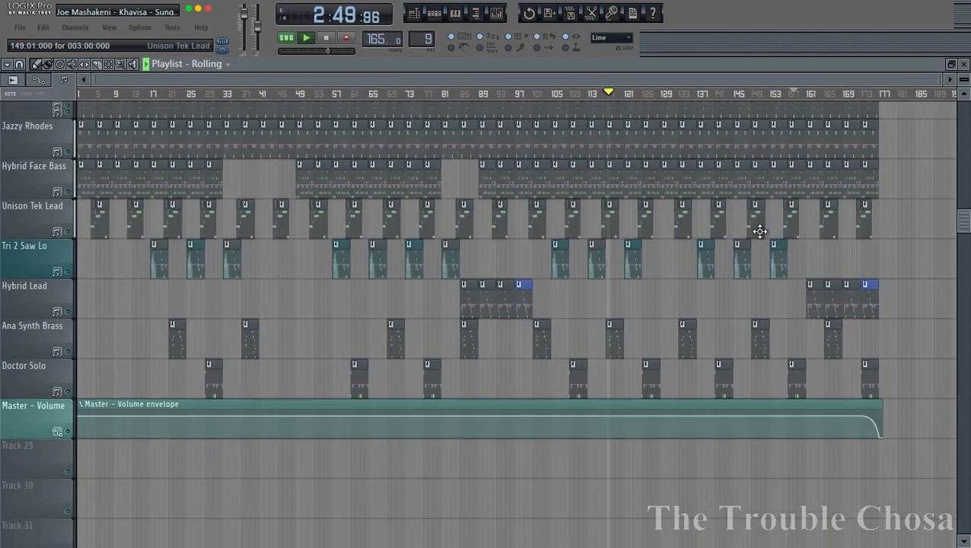
{"action": "scroll", "coordinate": [759, 231], "scroll_direction": "up", "scroll_amount": 6}
{"action": "scroll", "coordinate": [760, 231], "scroll_direction": "up", "scroll_amount": 6}
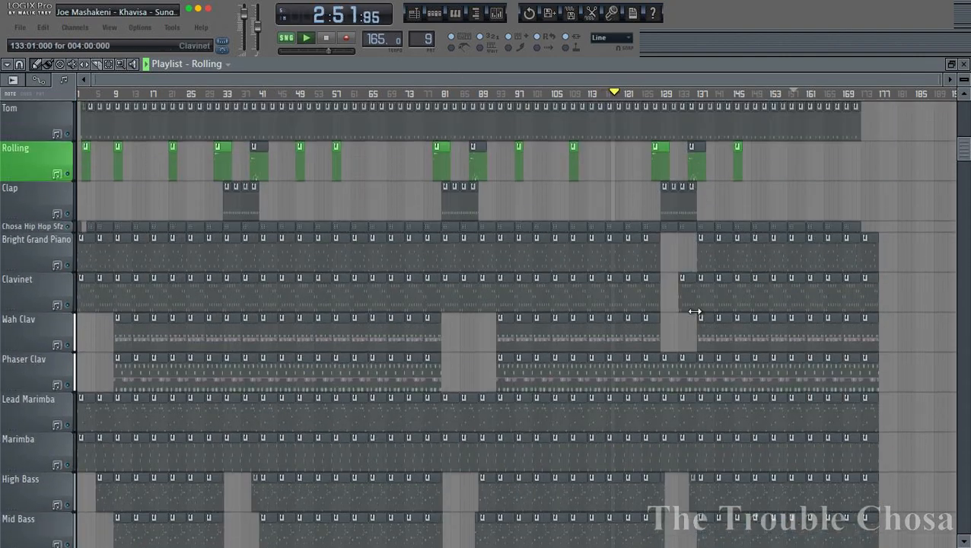
{"action": "scroll", "coordinate": [754, 323], "scroll_direction": "down", "scroll_amount": 3}
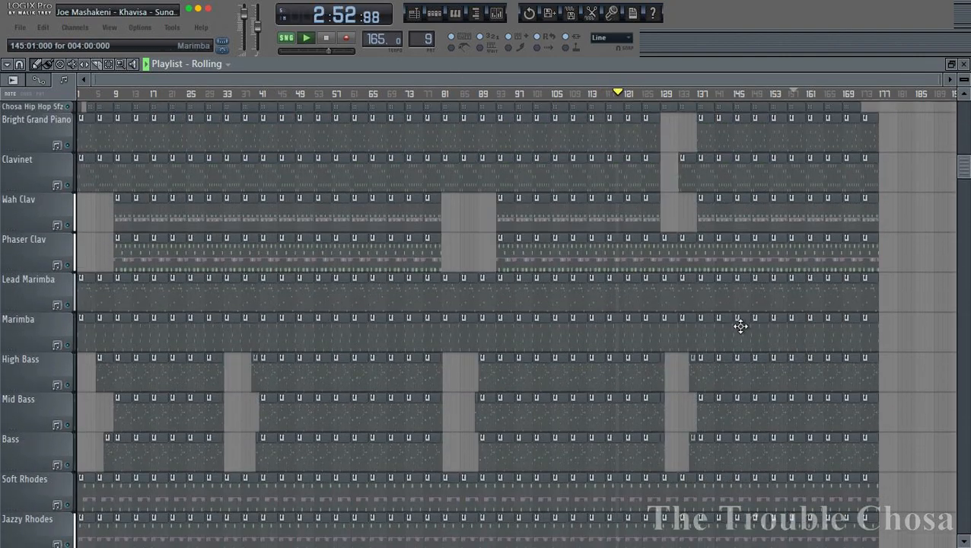
{"action": "double_click", "coordinate": [669, 256]}
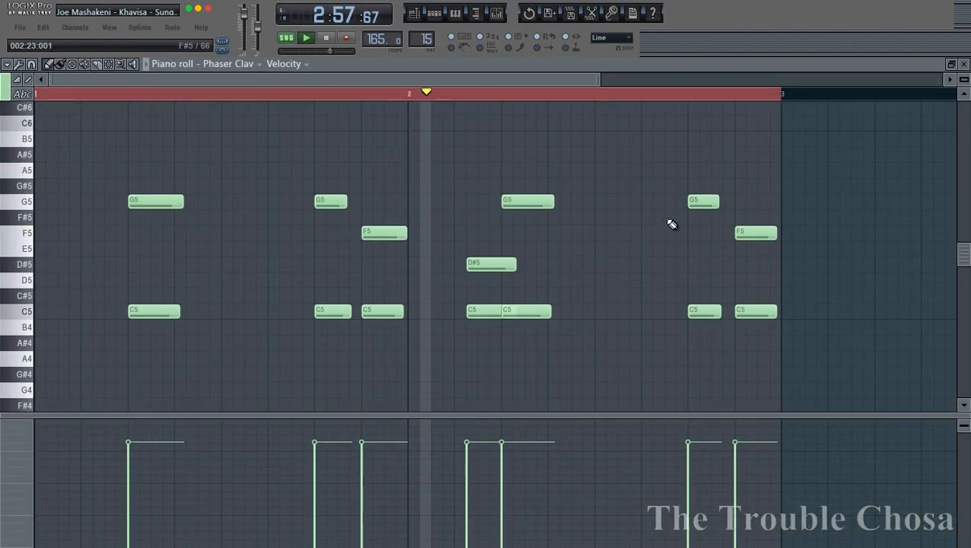
{"action": "left_click", "coordinate": [963, 65]}
{"action": "left_click", "coordinate": [887, 82]}
Examine the whole Unison Tek Lead pattern in the piano roll and return to the playlist.
{"action": "scroll", "coordinate": [818, 219], "scroll_direction": "down", "scroll_amount": 5}
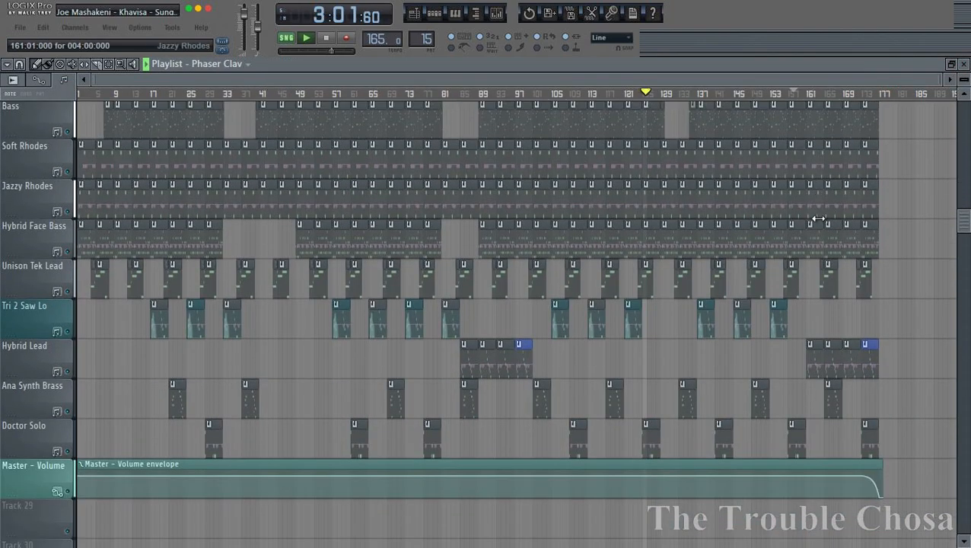
{"action": "scroll", "coordinate": [819, 219], "scroll_direction": "down", "scroll_amount": 2}
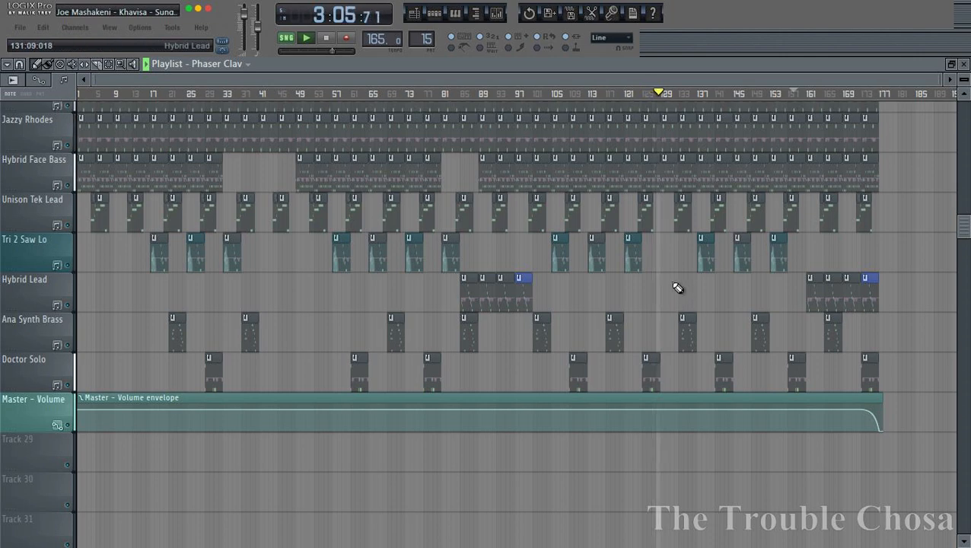
{"action": "double_click", "coordinate": [677, 218]}
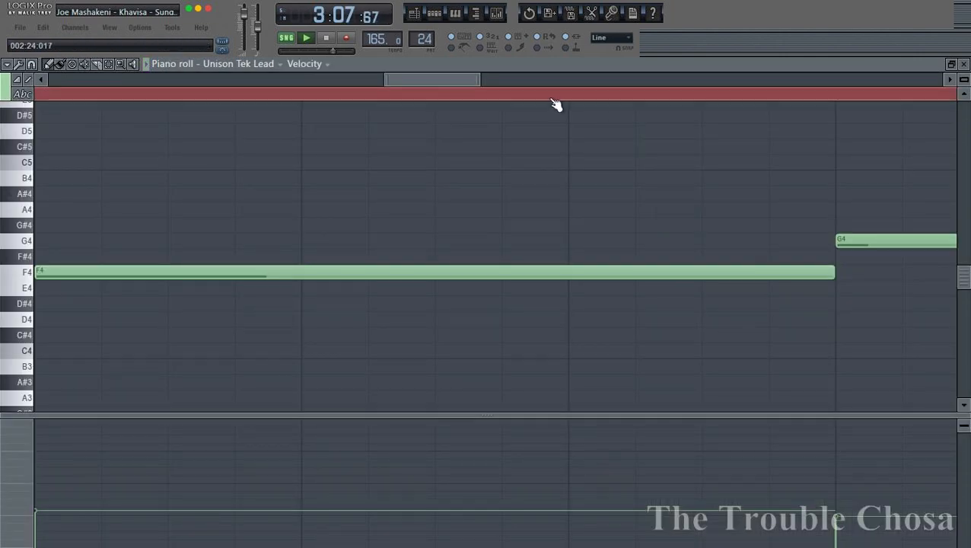
{"action": "scroll", "coordinate": [555, 99], "scroll_direction": "down", "scroll_amount": 5}
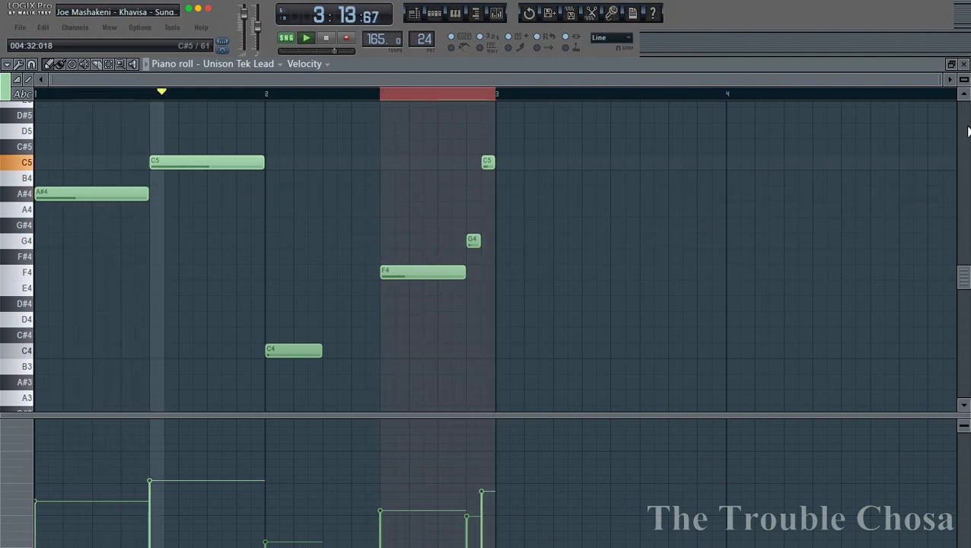
{"action": "left_click", "coordinate": [964, 65]}
{"action": "left_click", "coordinate": [920, 75]}
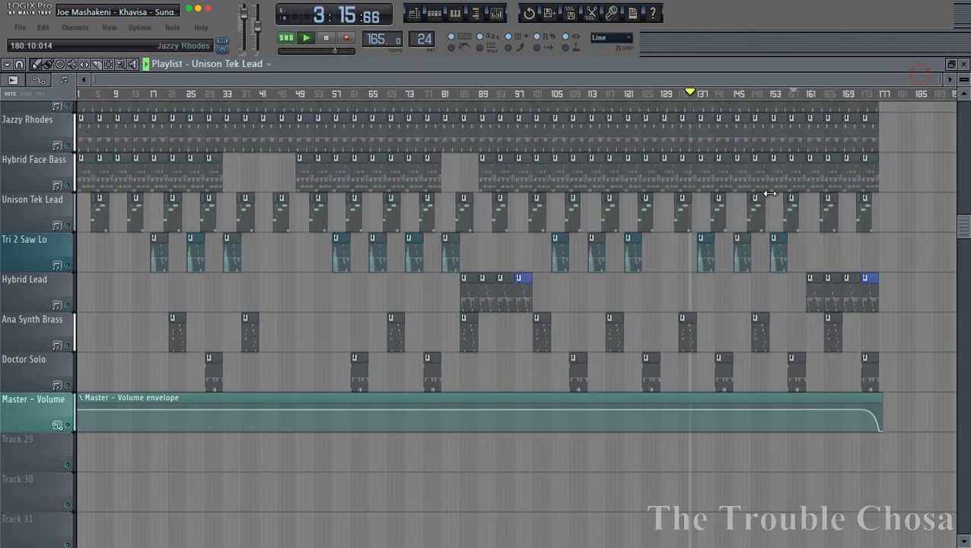
Examine the Tri 2 Saw Lo pattern's notes in the piano roll and return to the playlist.
{"action": "double_click", "coordinate": [706, 256]}
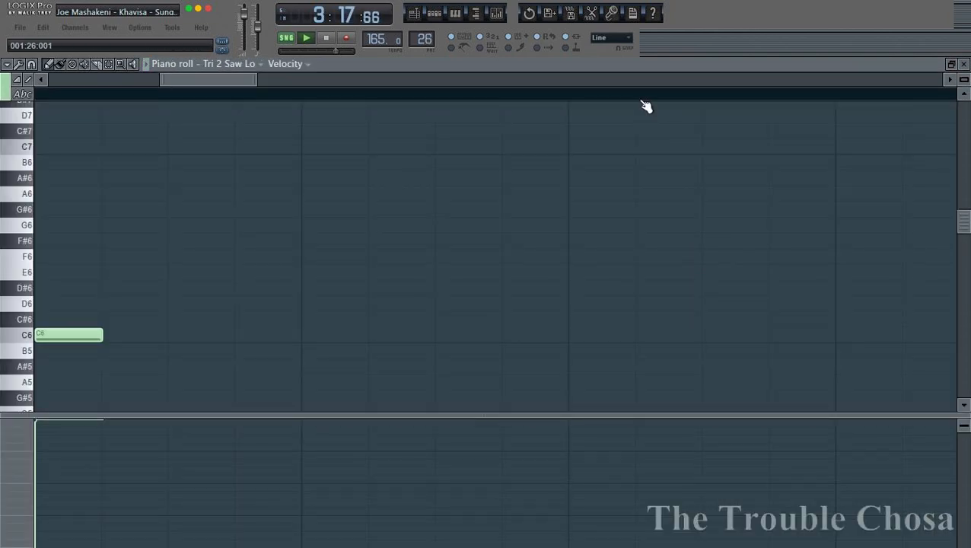
{"action": "scroll", "coordinate": [646, 105], "scroll_direction": "down", "scroll_amount": 5}
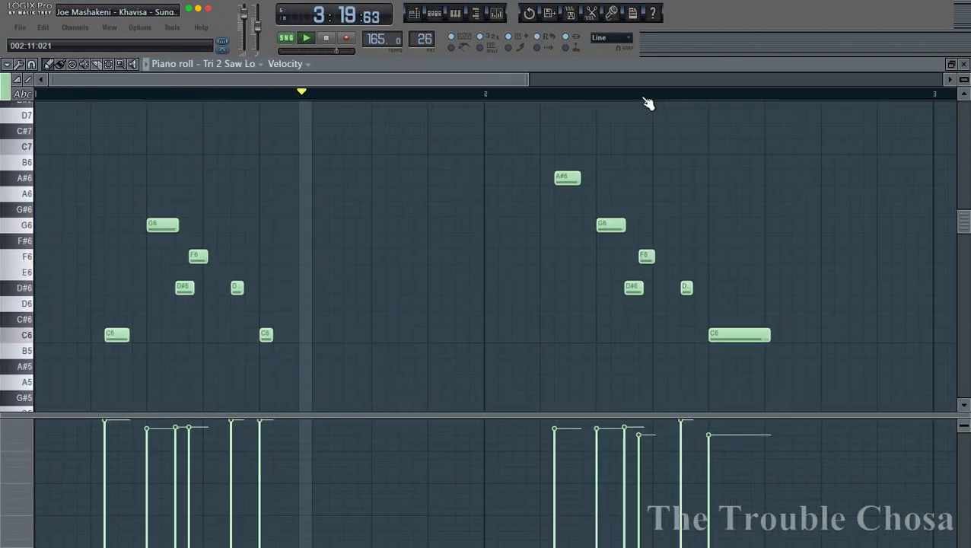
{"action": "scroll", "coordinate": [645, 105], "scroll_direction": "down", "scroll_amount": 2}
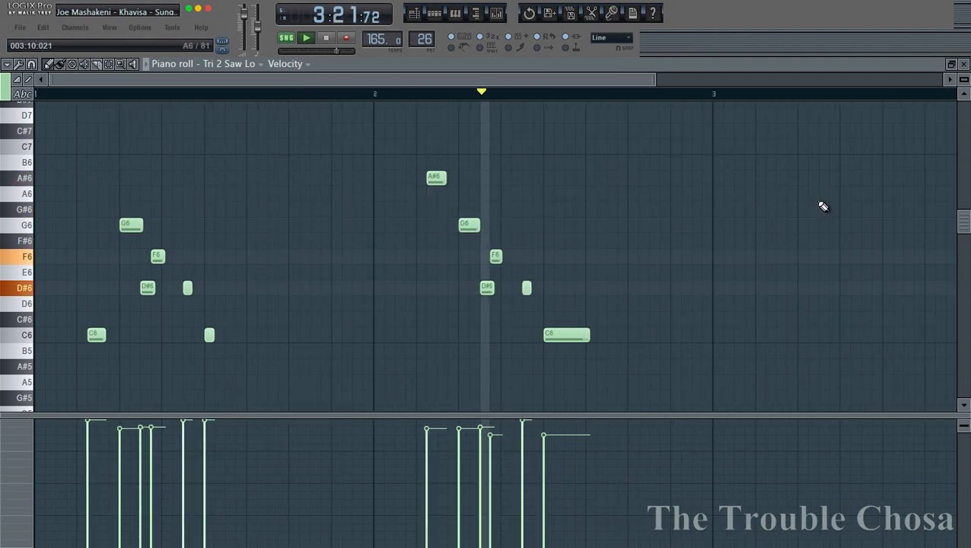
{"action": "left_click", "coordinate": [964, 65]}
{"action": "left_click", "coordinate": [908, 76]}
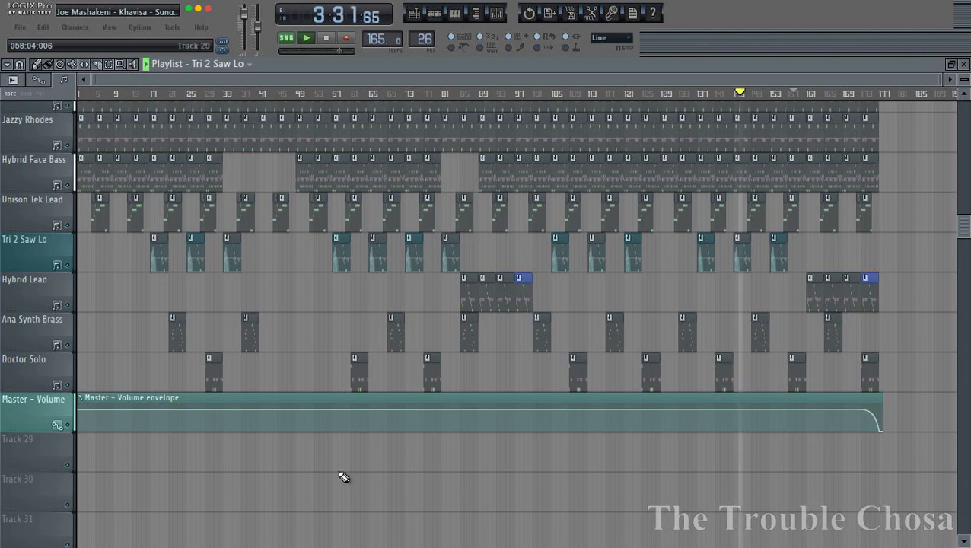
Save the project again as a zipped loop file in the Projects folder, replacing the existing zip.
{"action": "key", "text": "ctrl+shift+s"}
{"action": "key", "text": "Left"}
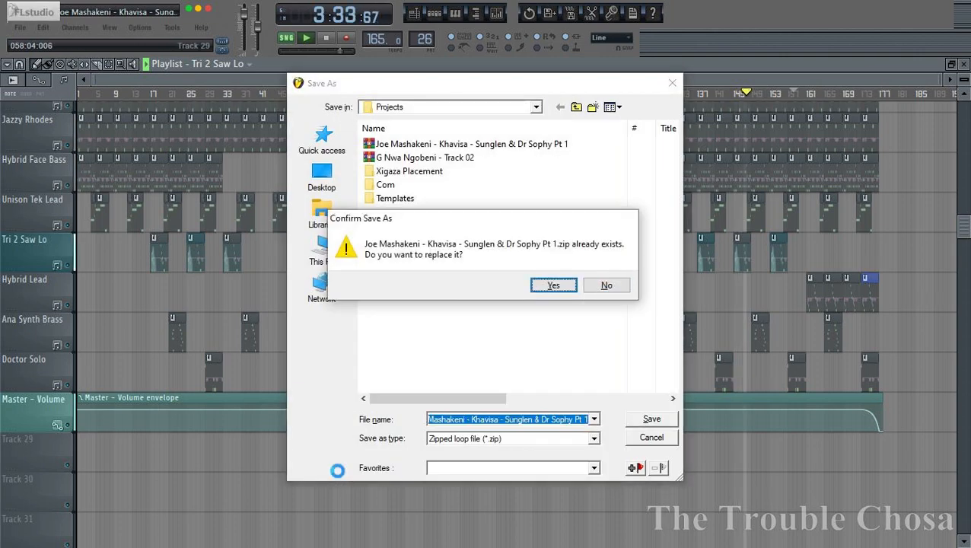
{"action": "key", "text": "Return"}
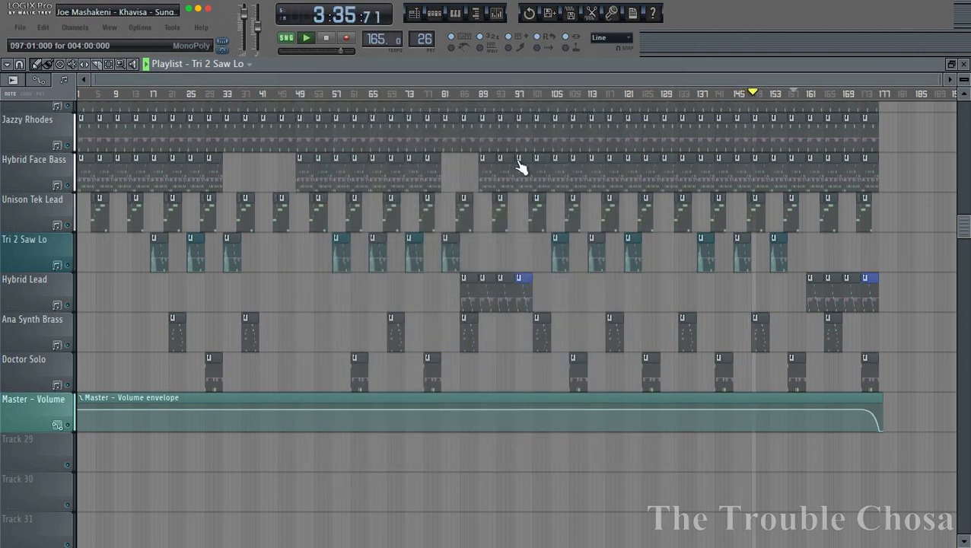
Open the mixer and look through its tracks from the Master across to Insert 31.
{"action": "left_click", "coordinate": [499, 15]}
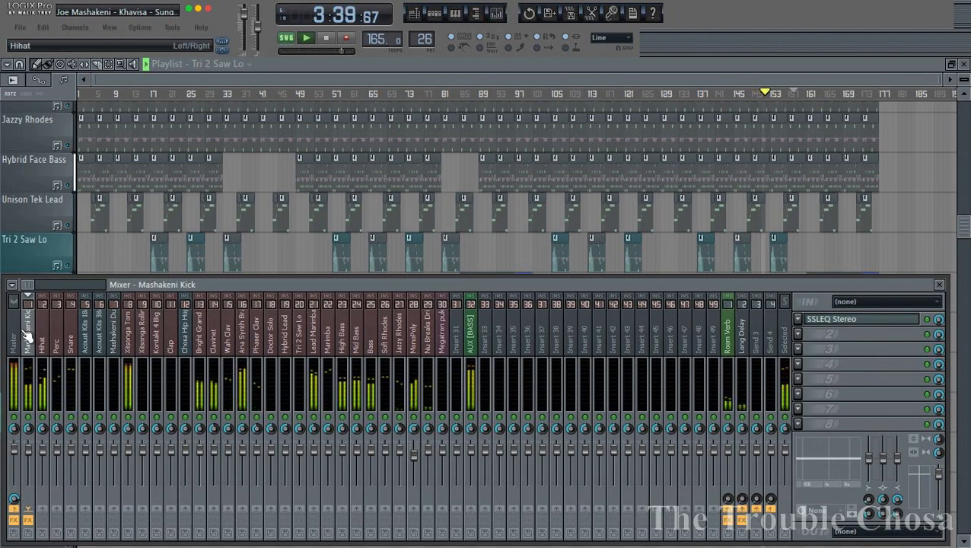
{"action": "left_click_drag", "start_coordinate": [16, 323], "coordinate": [456, 340]}
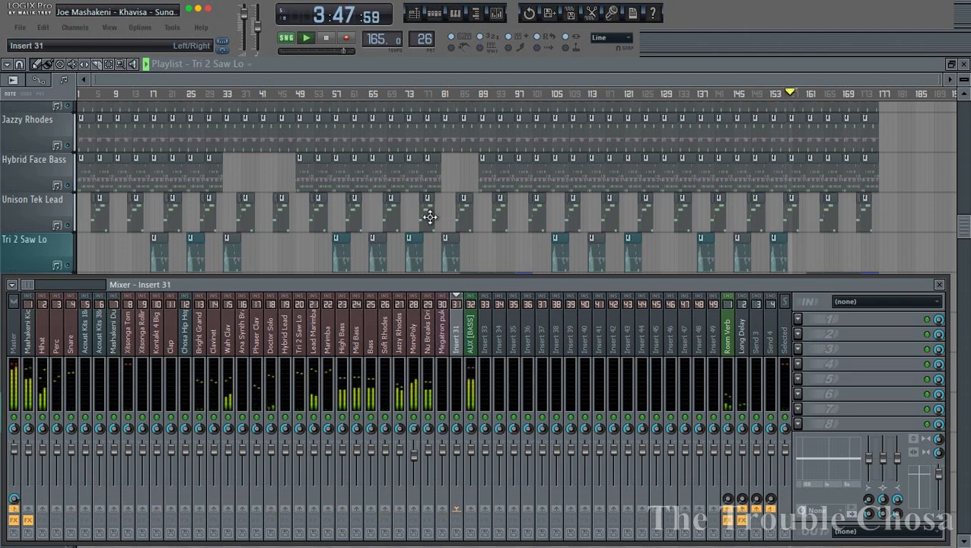